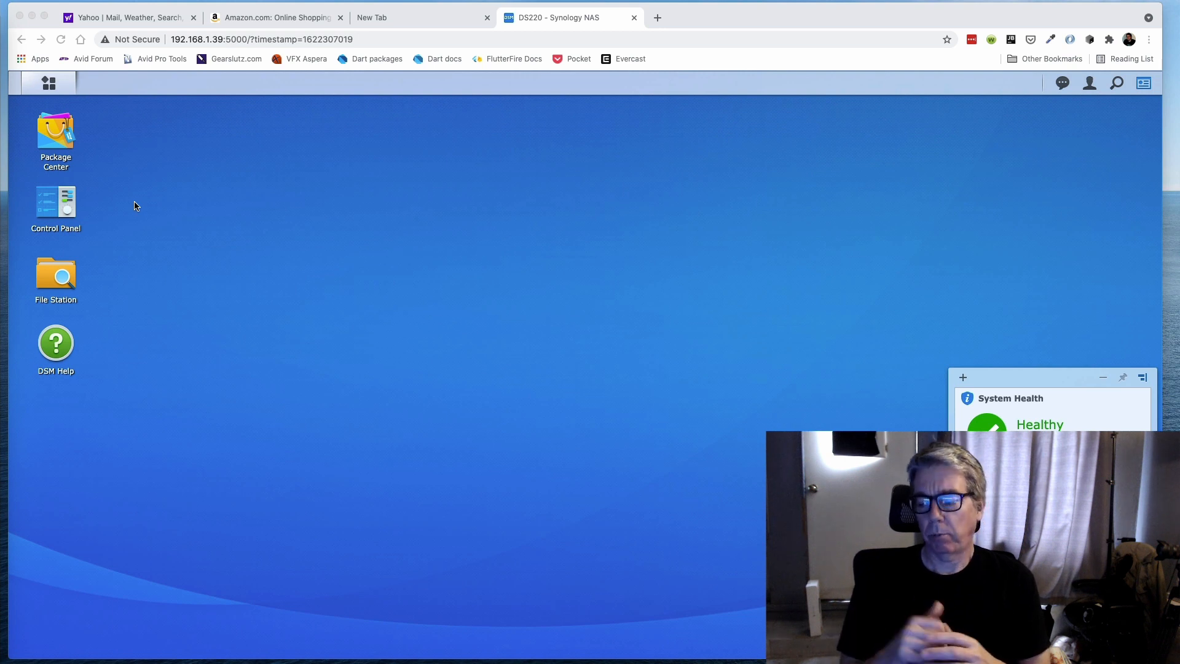
- Review the NAS's storage pool and volume details in Storage Manager, and close it
left_click(232, 222)
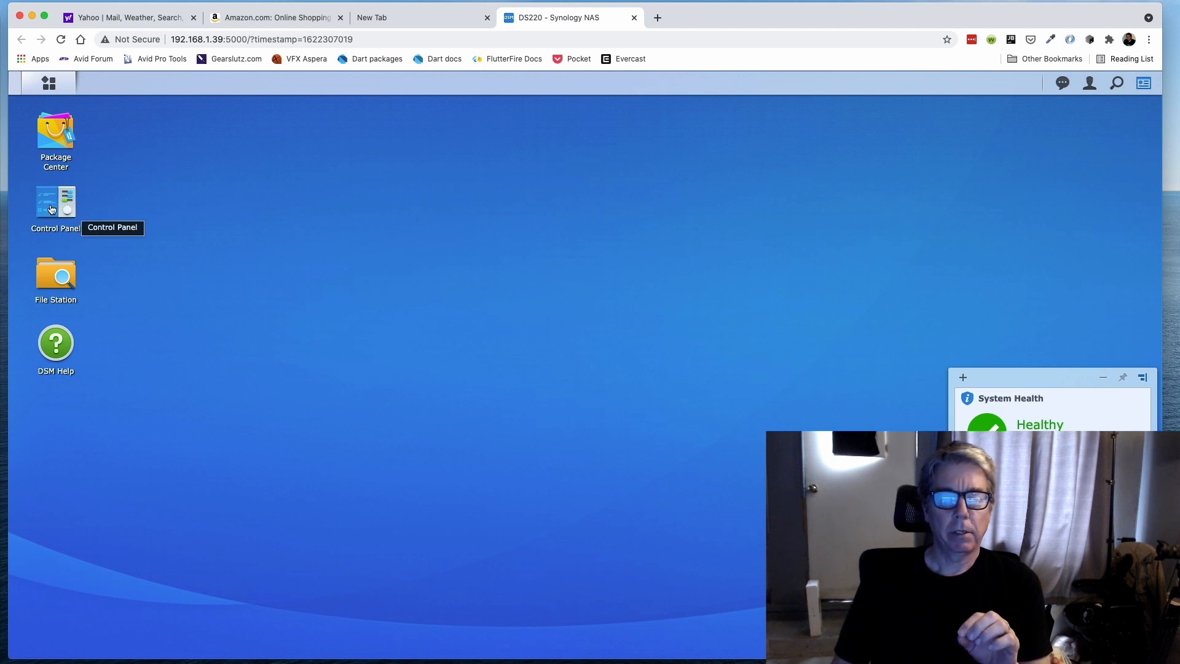
left_click(48, 87)
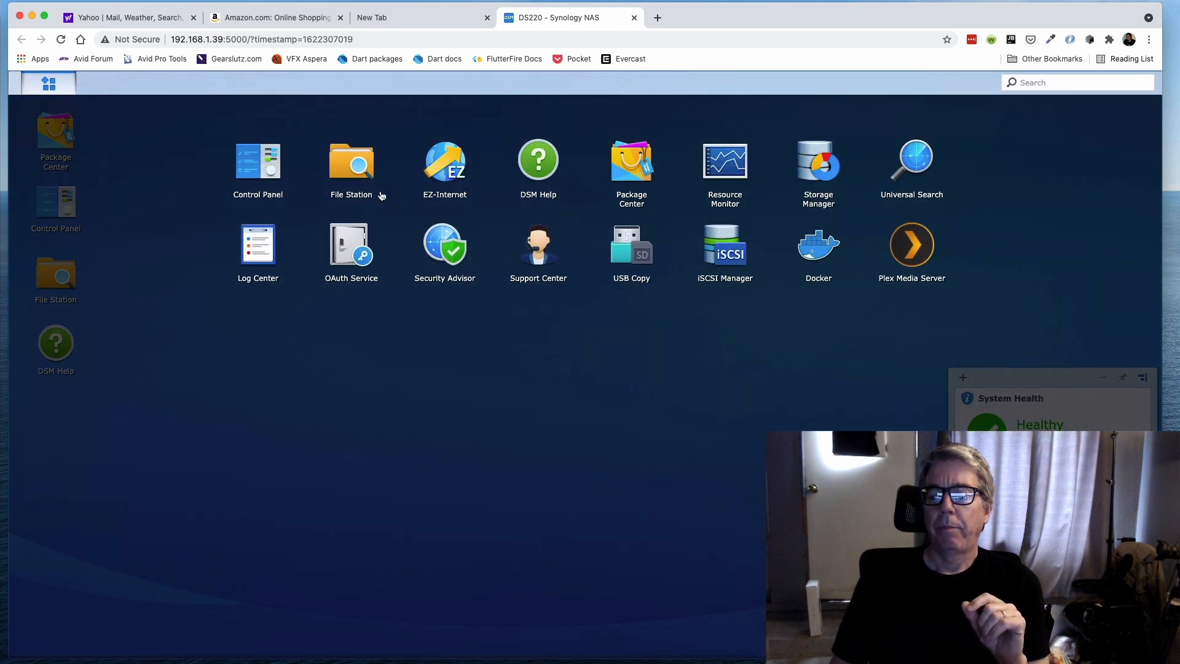
left_click(812, 166)
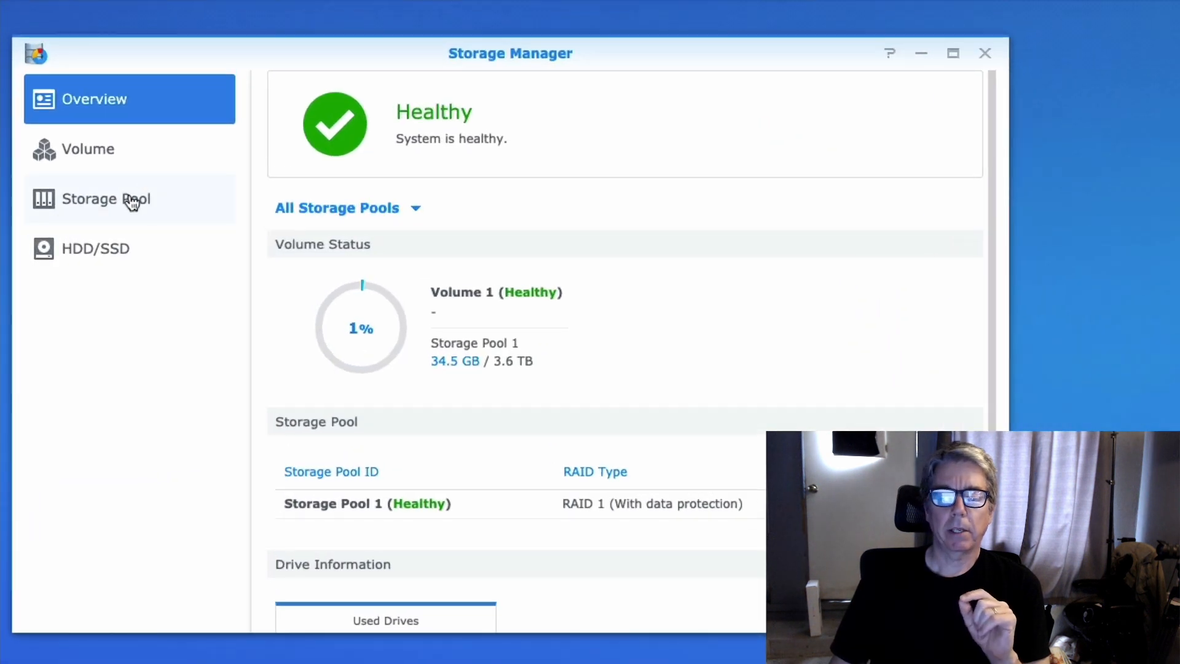
left_click(197, 215)
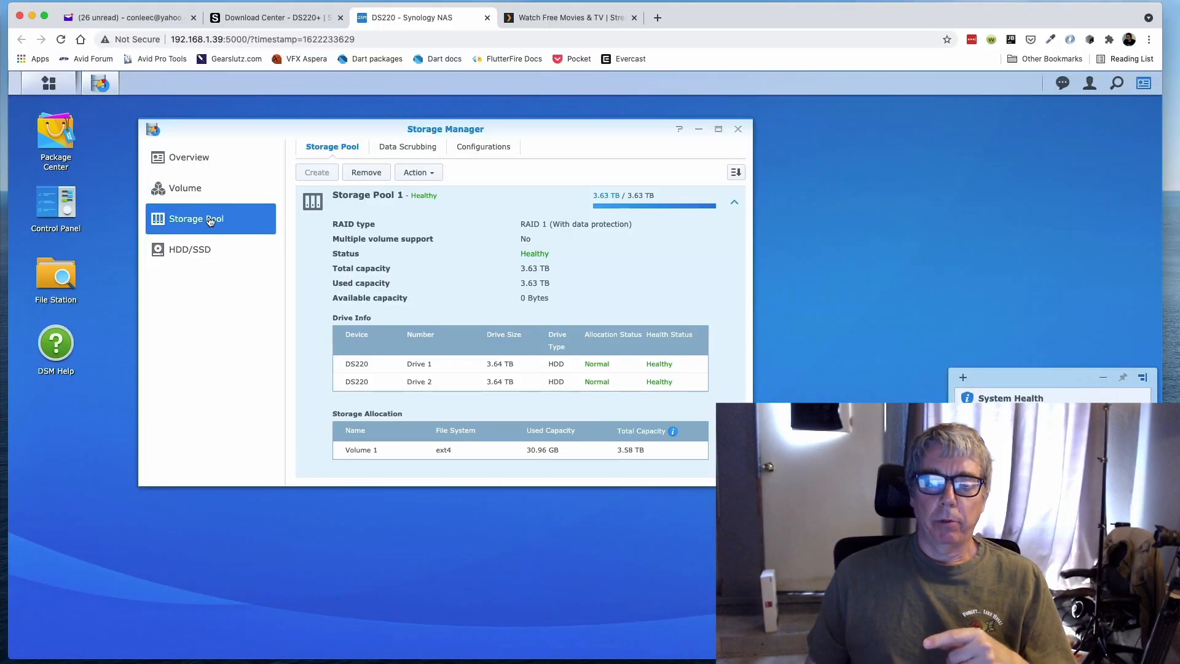
left_click(183, 195)
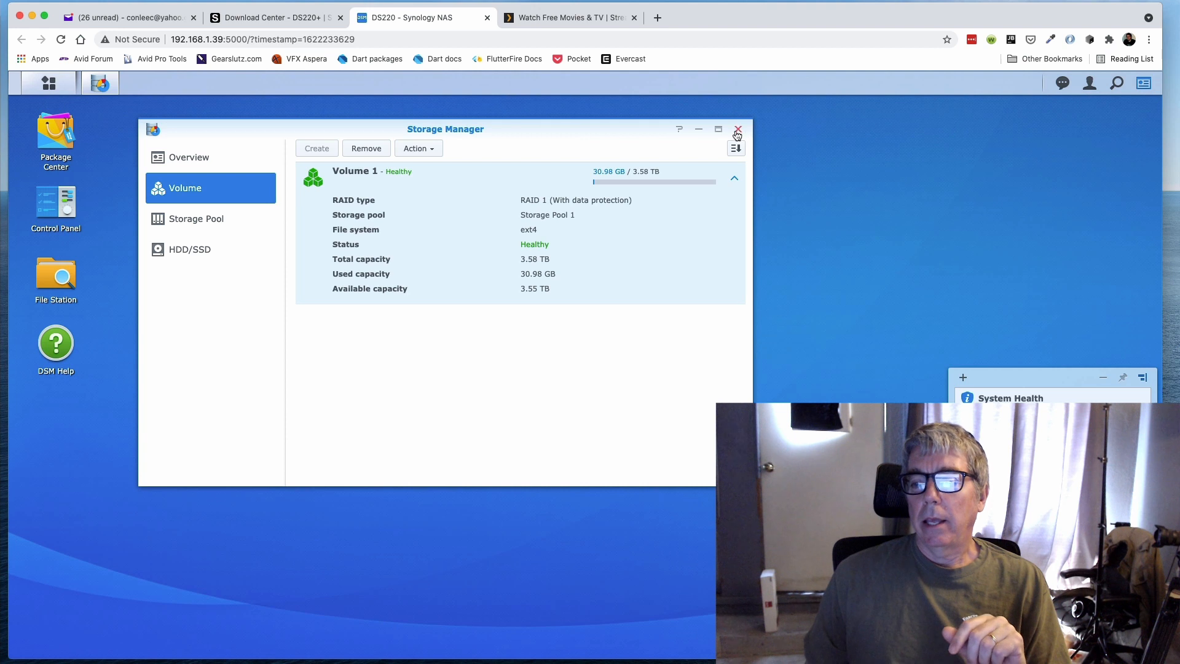
left_click(738, 130)
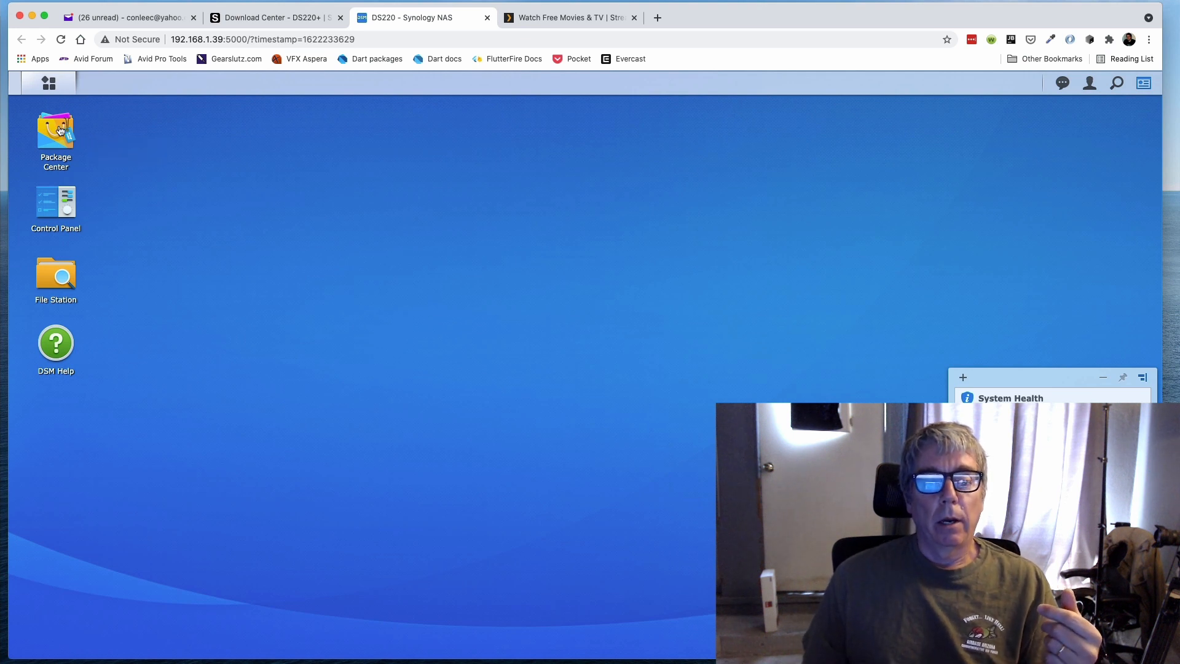
- Browse all packages in Package Center and open the Plex Media Server package page
double_click(60, 130)
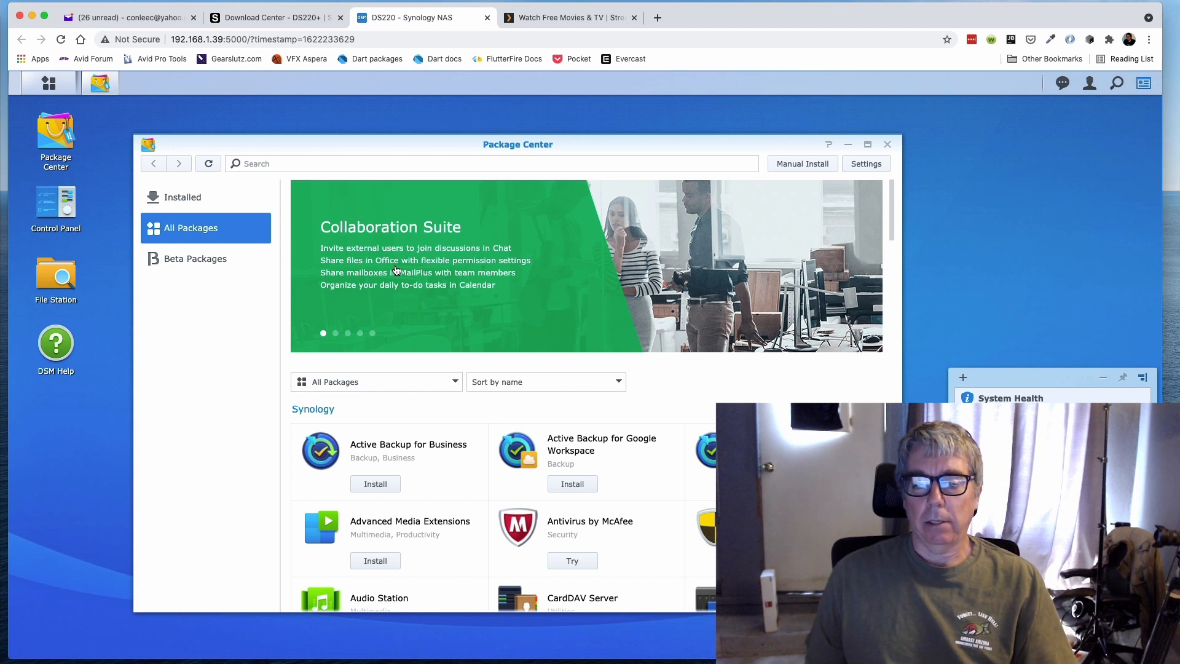
scroll(604, 370, "down", 15)
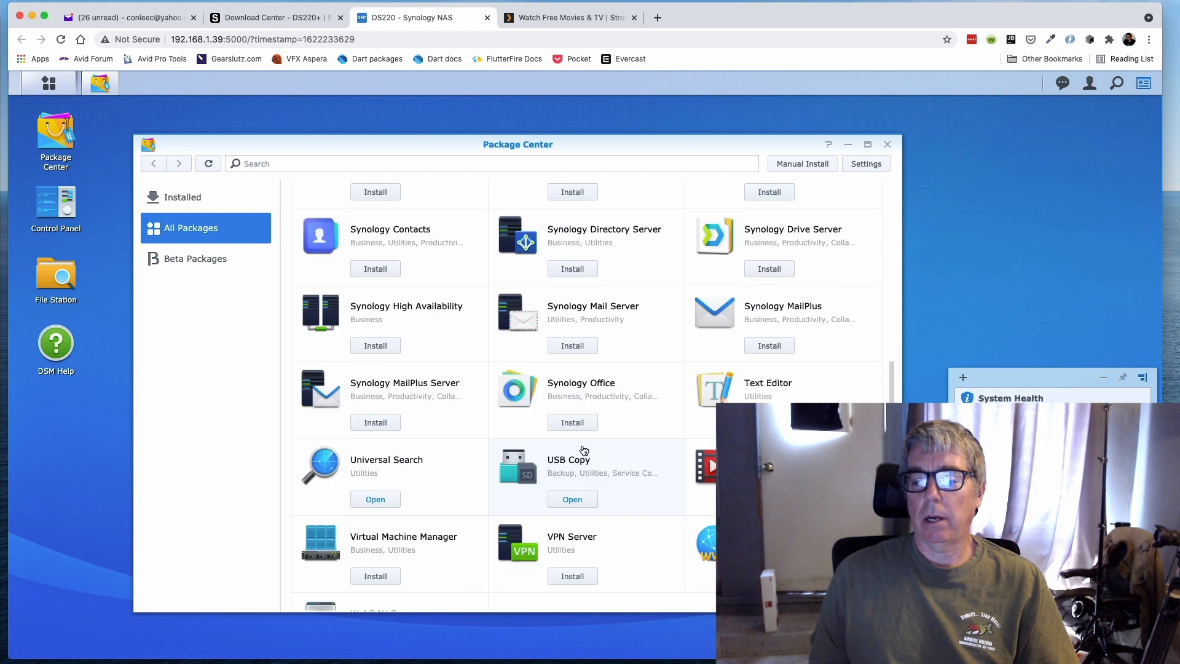
scroll(585, 447, "down", 13)
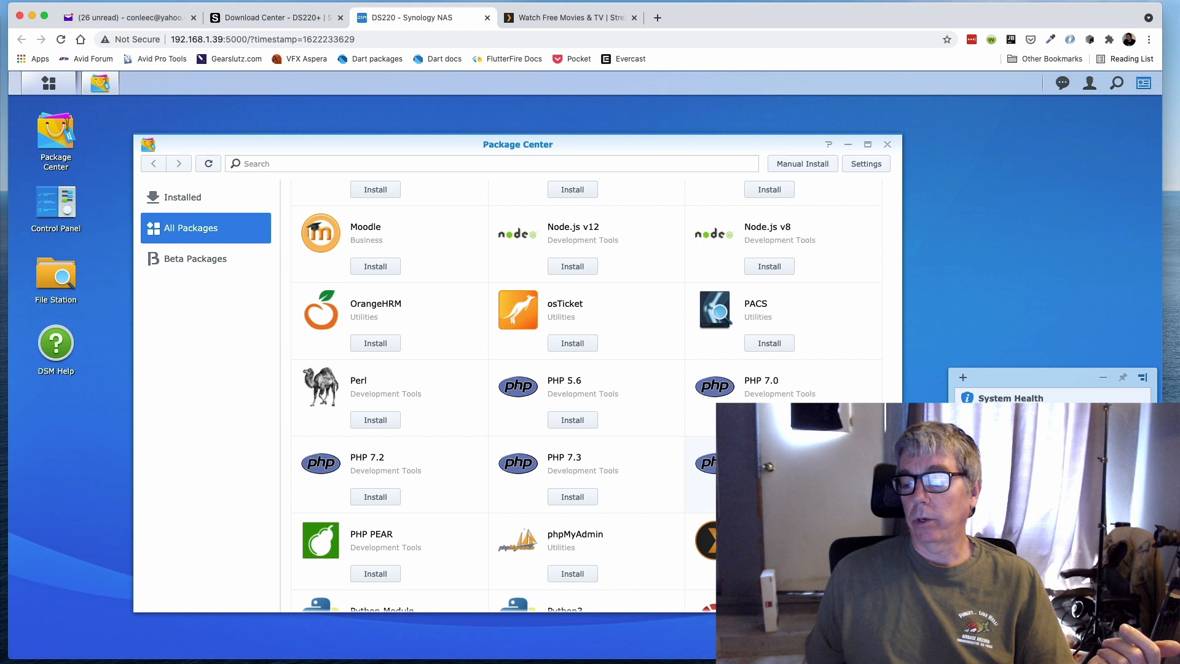
scroll(705, 452, "down", 3)
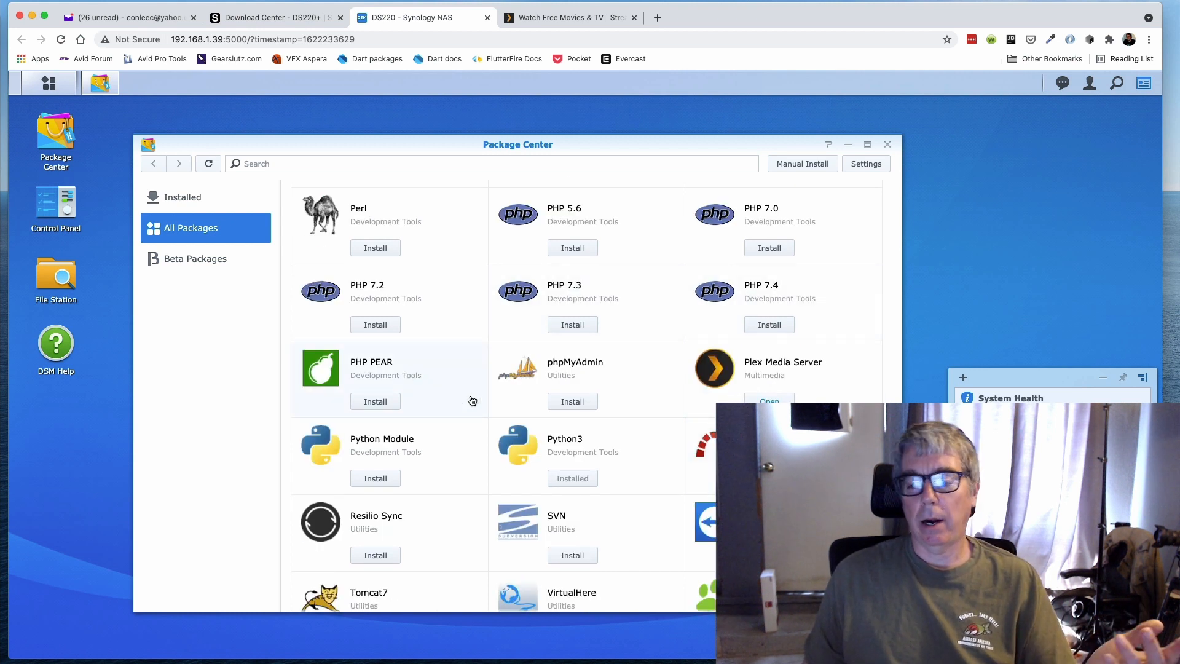
scroll(394, 468, "up", 6)
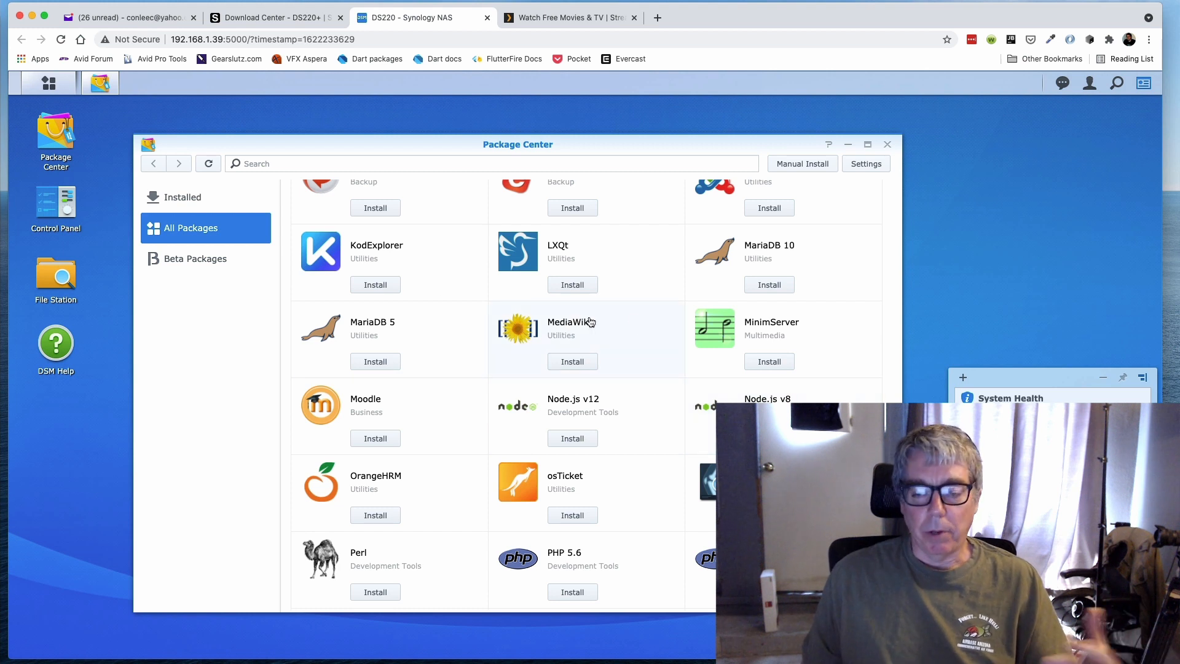
scroll(643, 329, "down", 6)
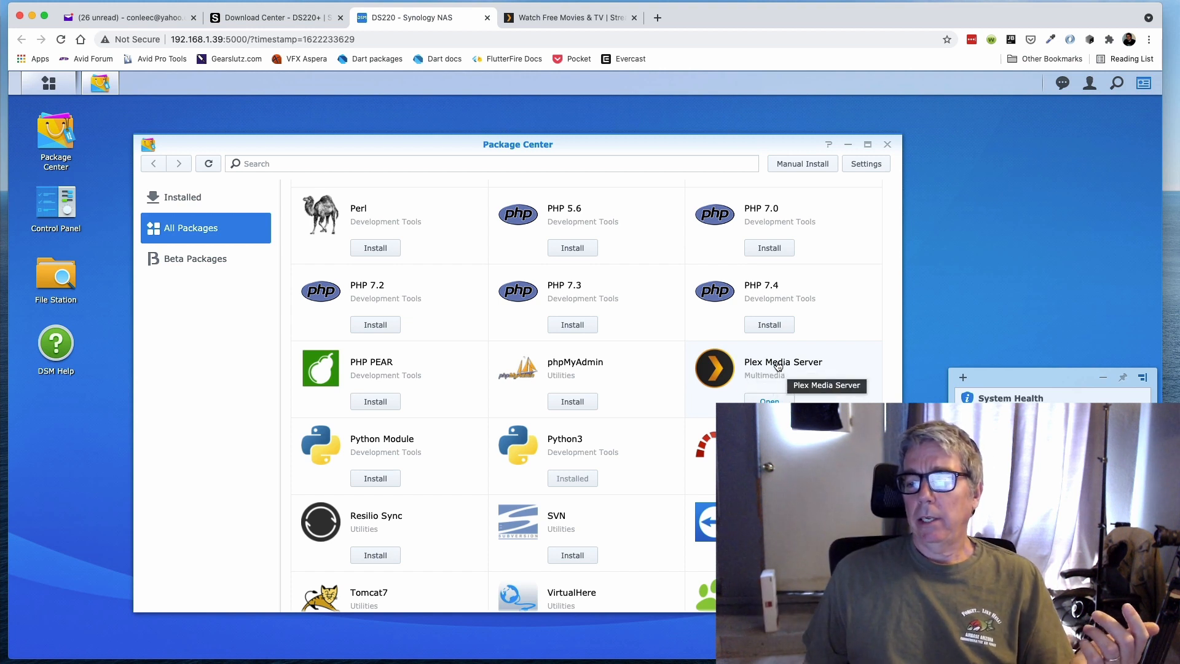
left_click(860, 370)
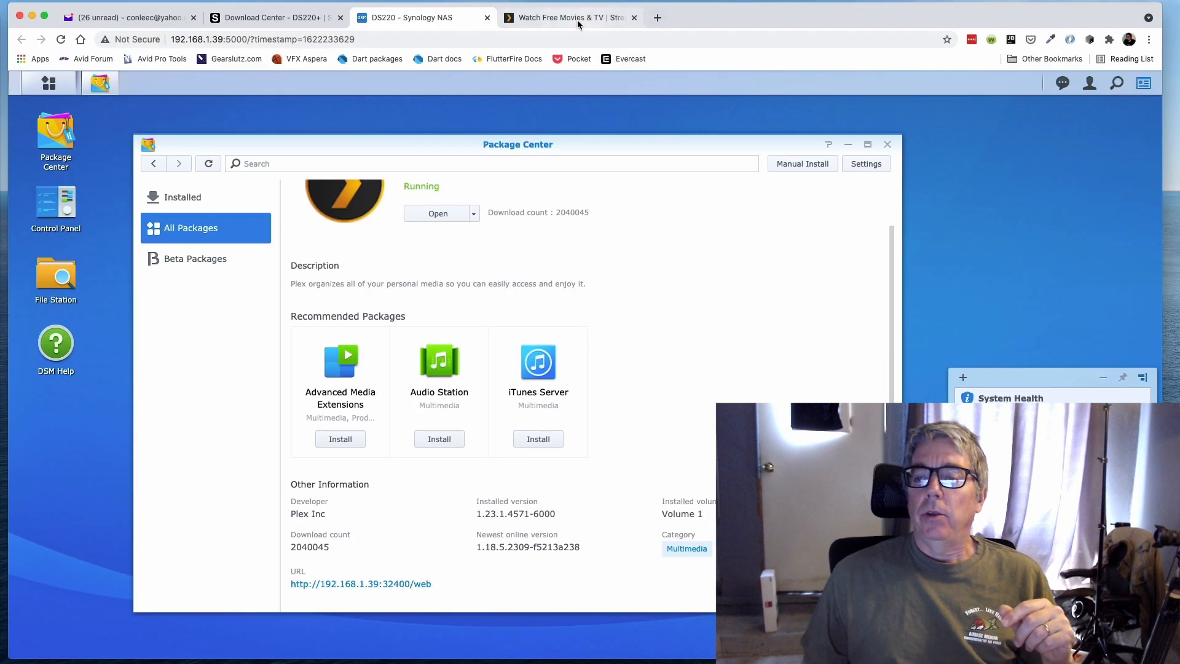
- Switch to the Plex website and open the account's Plex Media Server downloads page
left_click(577, 23)
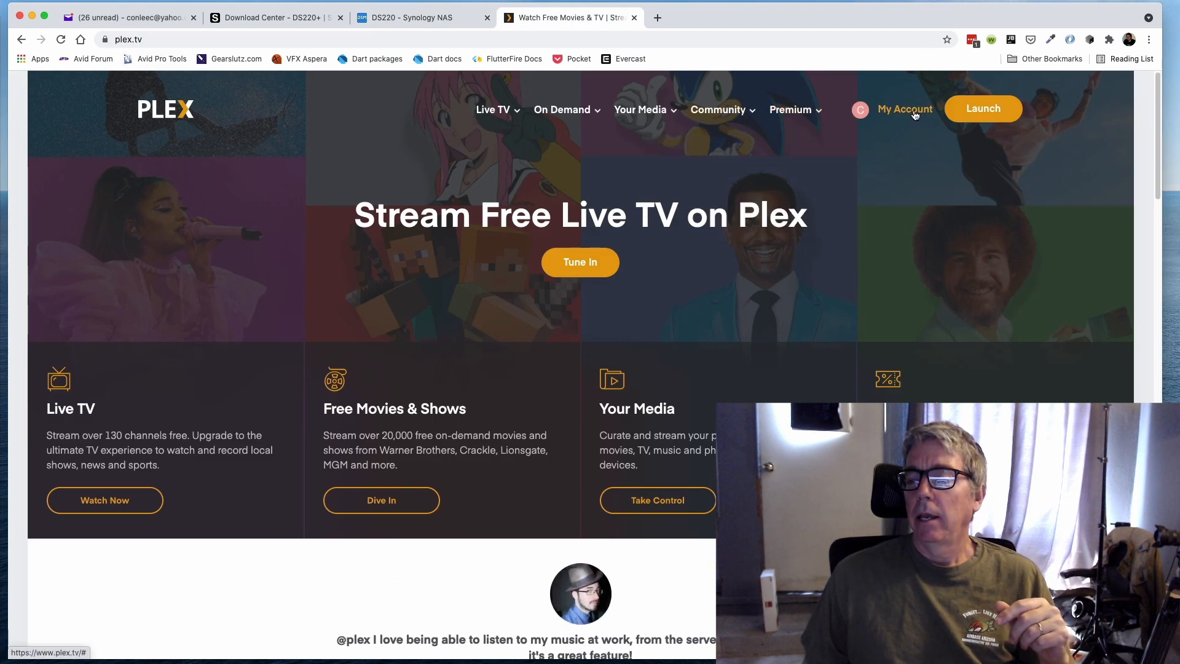
mouse_move(892, 114)
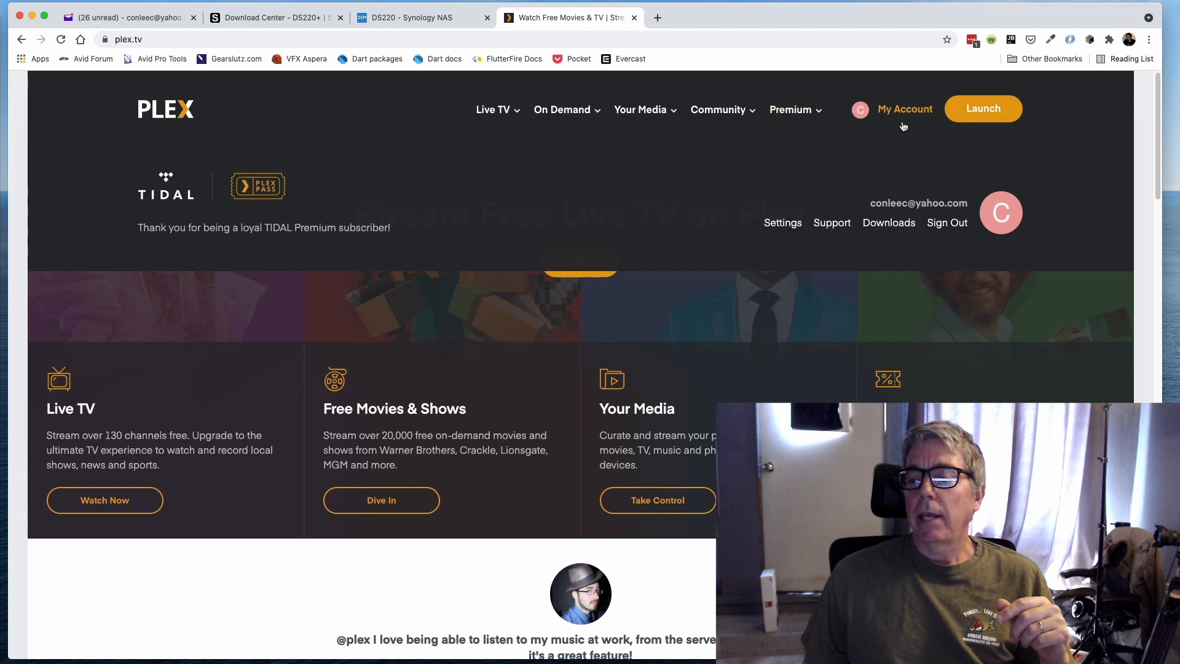
left_click(888, 222)
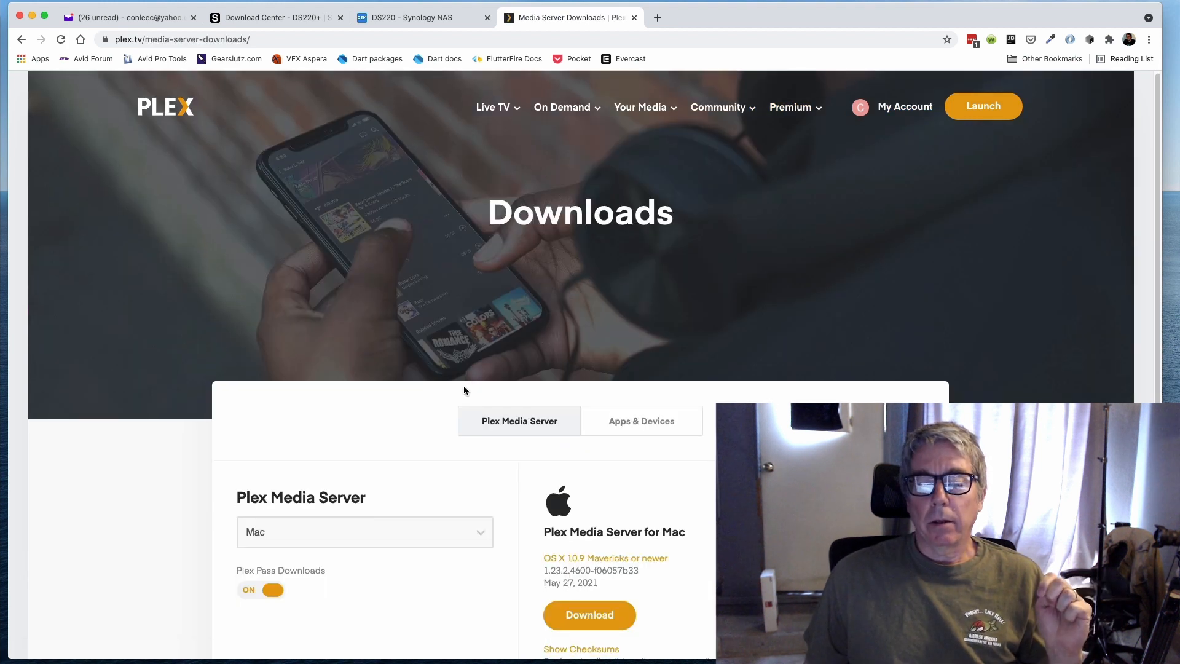
scroll(409, 452, "down", 5)
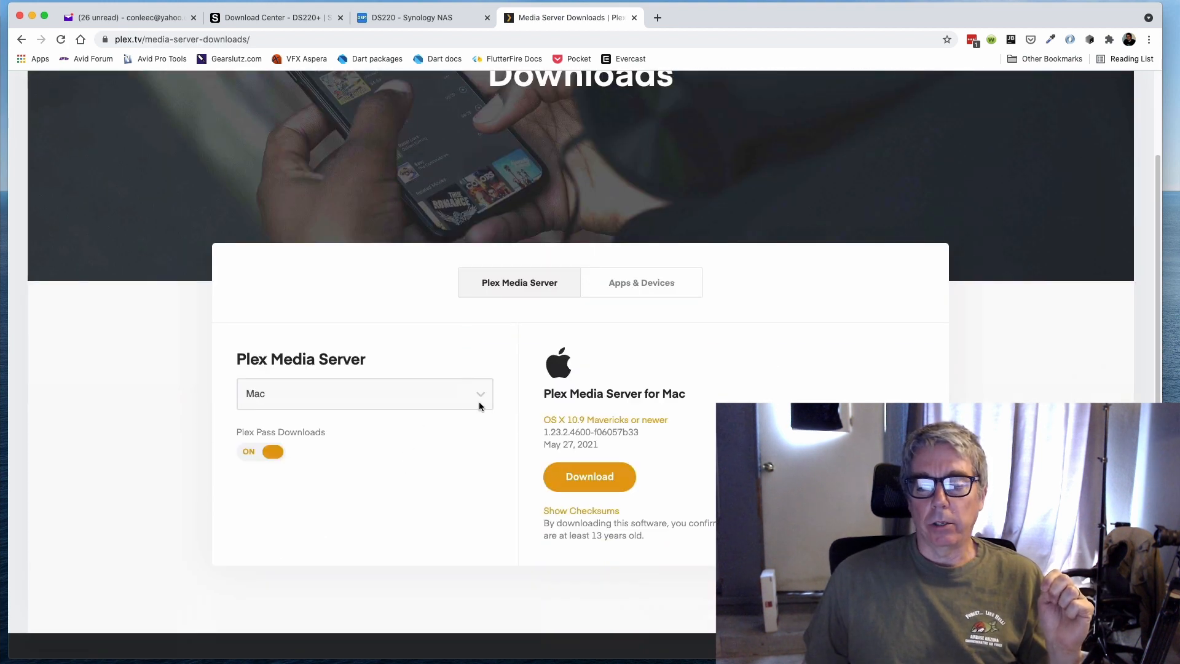
scroll(614, 412, "down", 1)
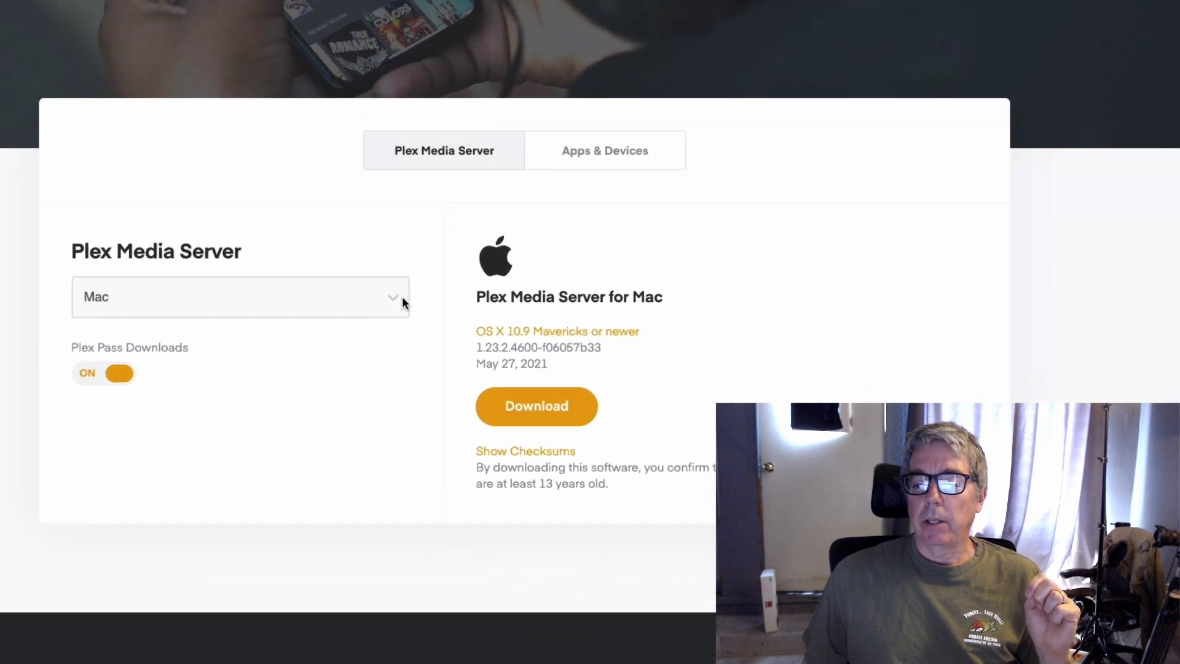
- Select Synology as the Plex Media Server platform and download the x86_64 DSM6 package, version 1.23.2.4600
left_click(402, 296)
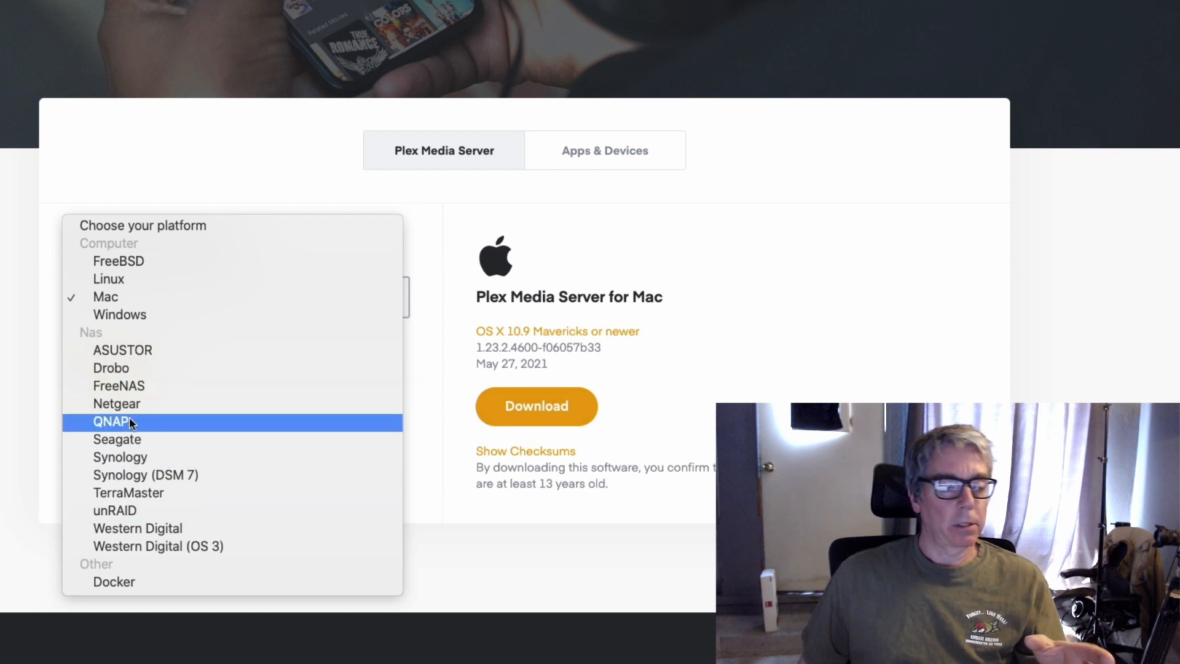
left_click(124, 457)
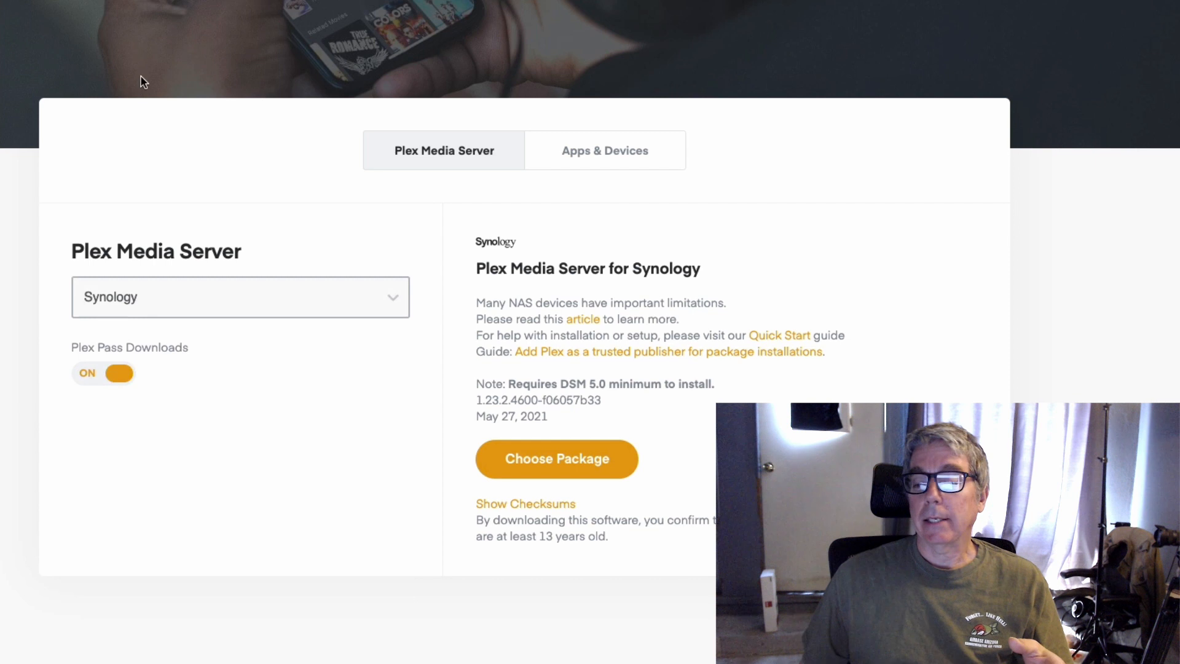
double_click(508, 418)
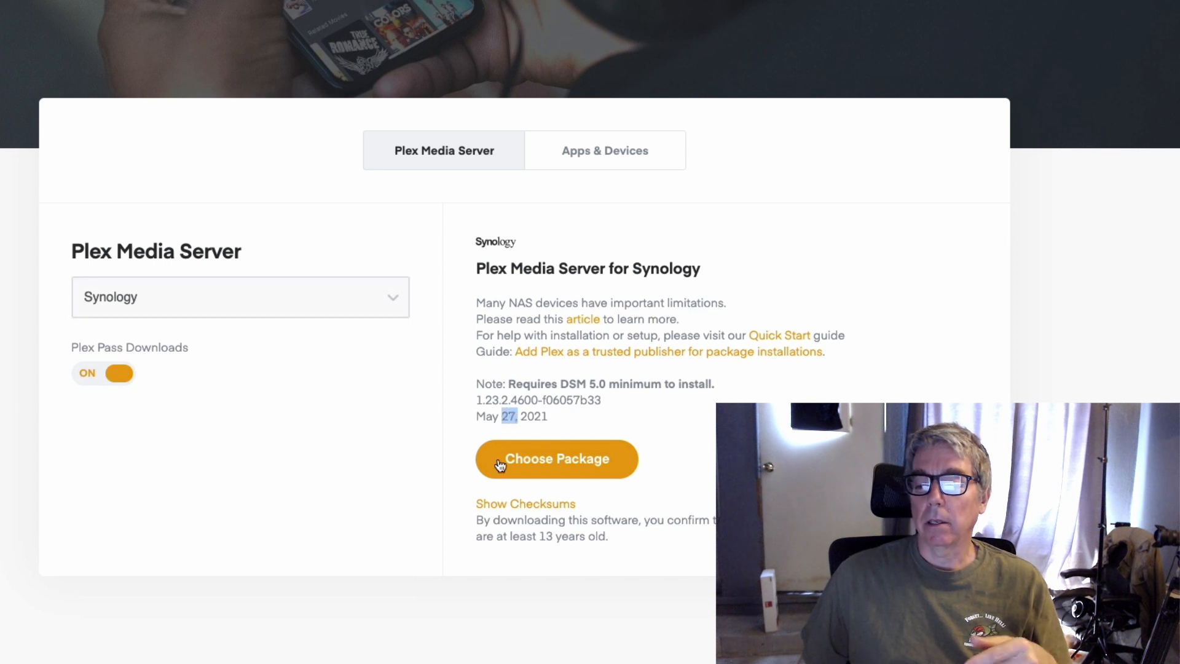
left_click(498, 455)
left_click(257, 426)
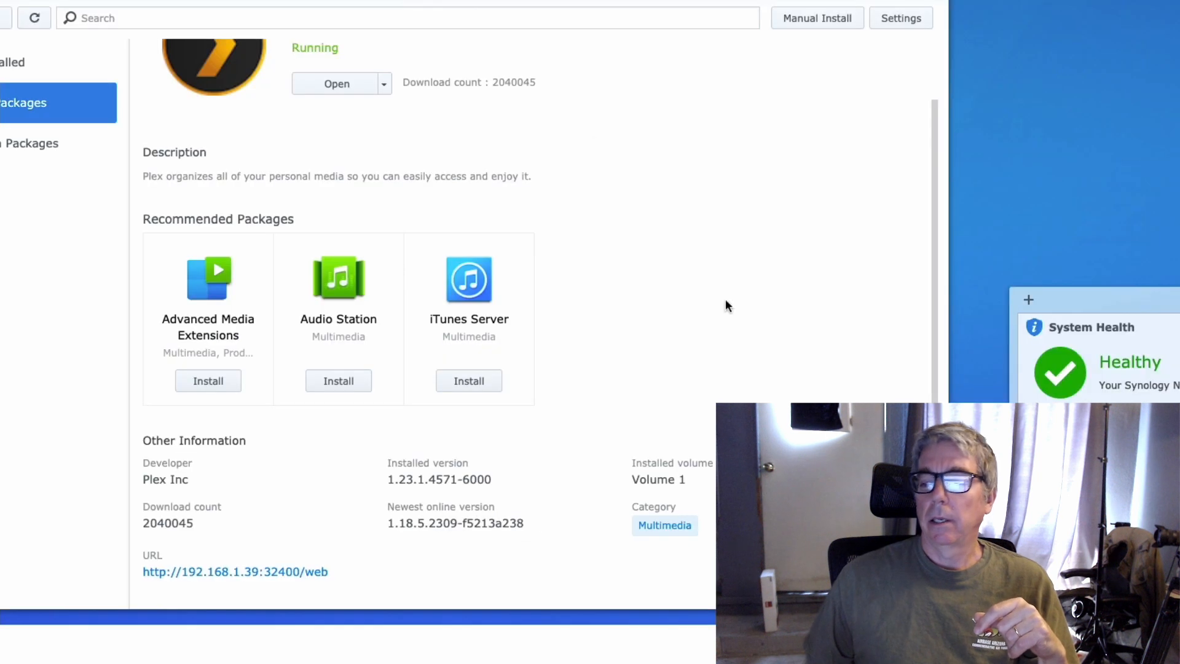
- Check which management actions are offered for the installed Plex Media Server package in Package Center
scroll(564, 264, "up", 1)
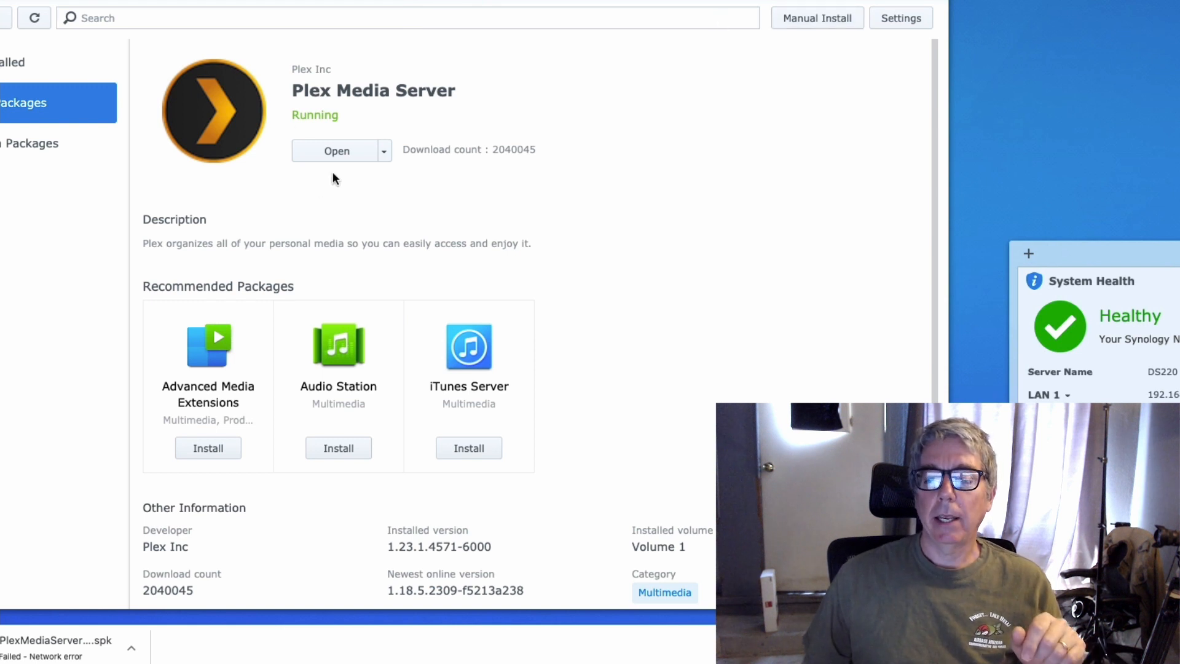
left_click(384, 153)
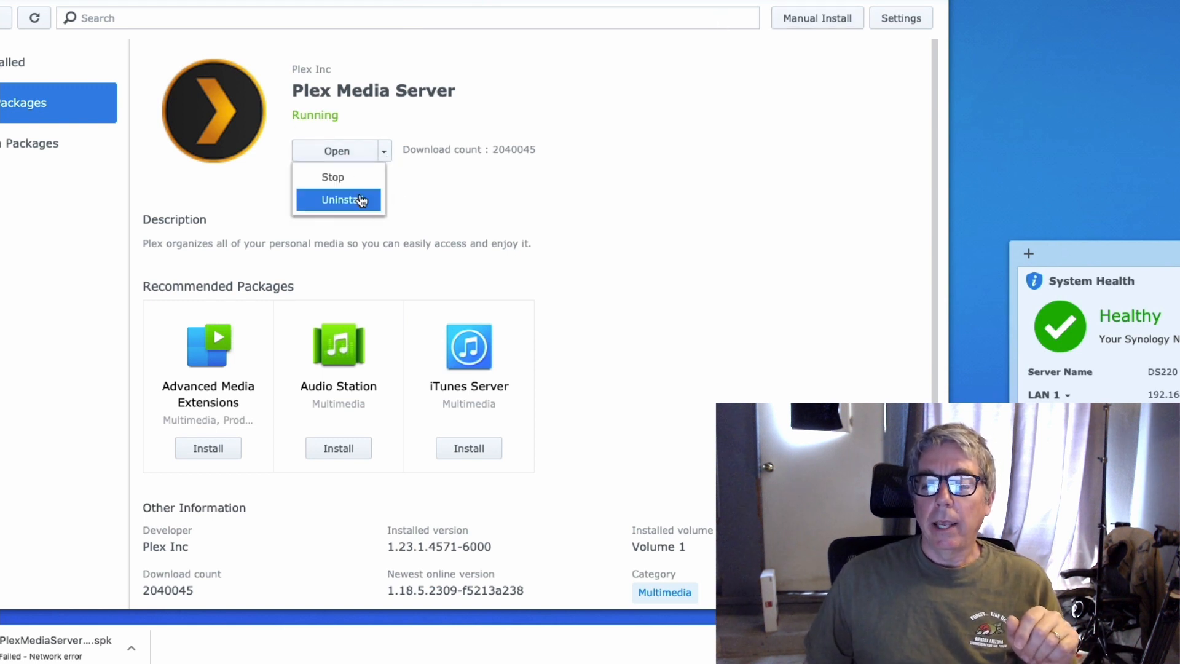
left_click(482, 200)
left_click(385, 152)
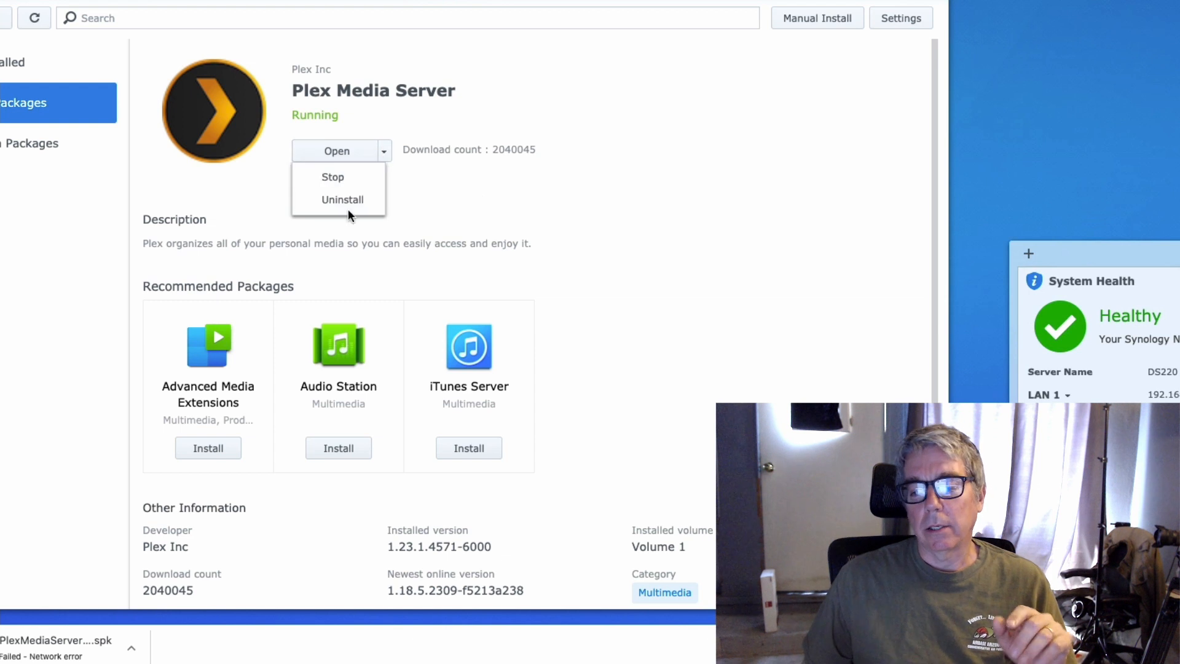
left_click(522, 219)
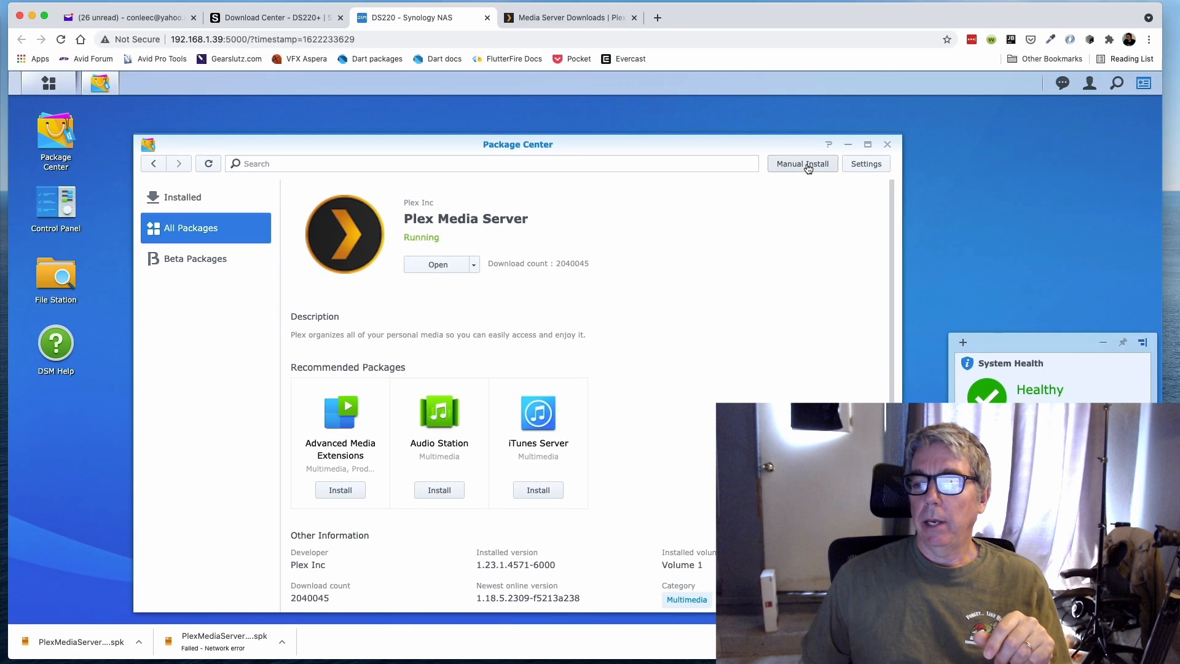
left_click(808, 169)
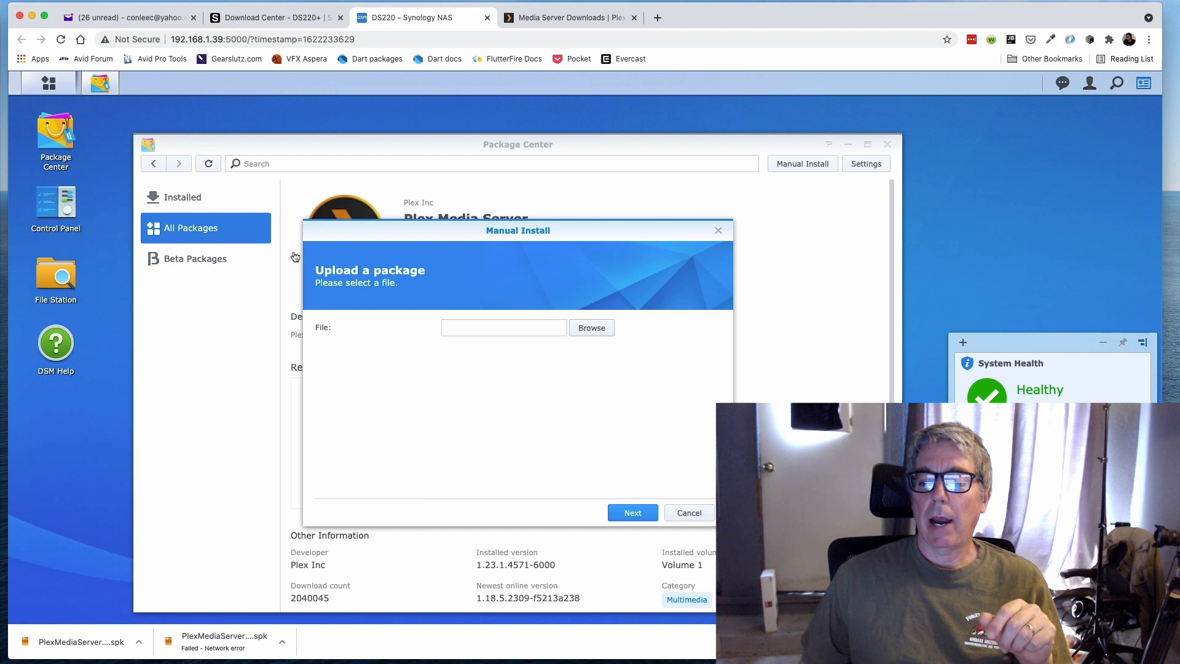
left_click(593, 329)
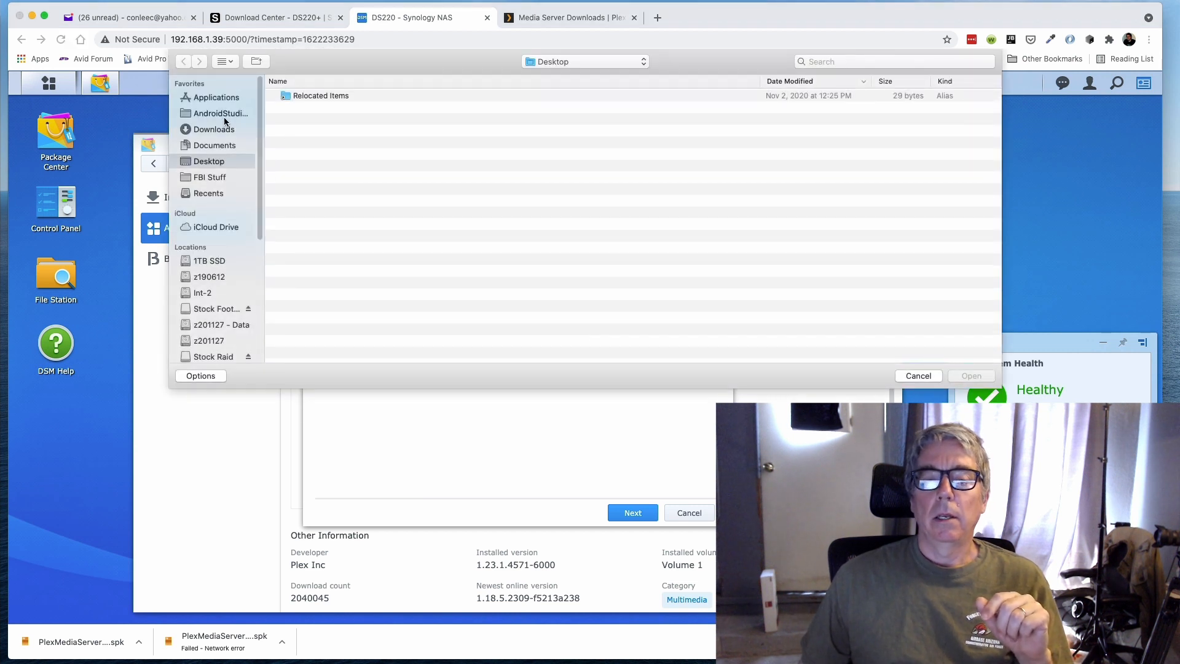
left_click(213, 129)
left_click(338, 97)
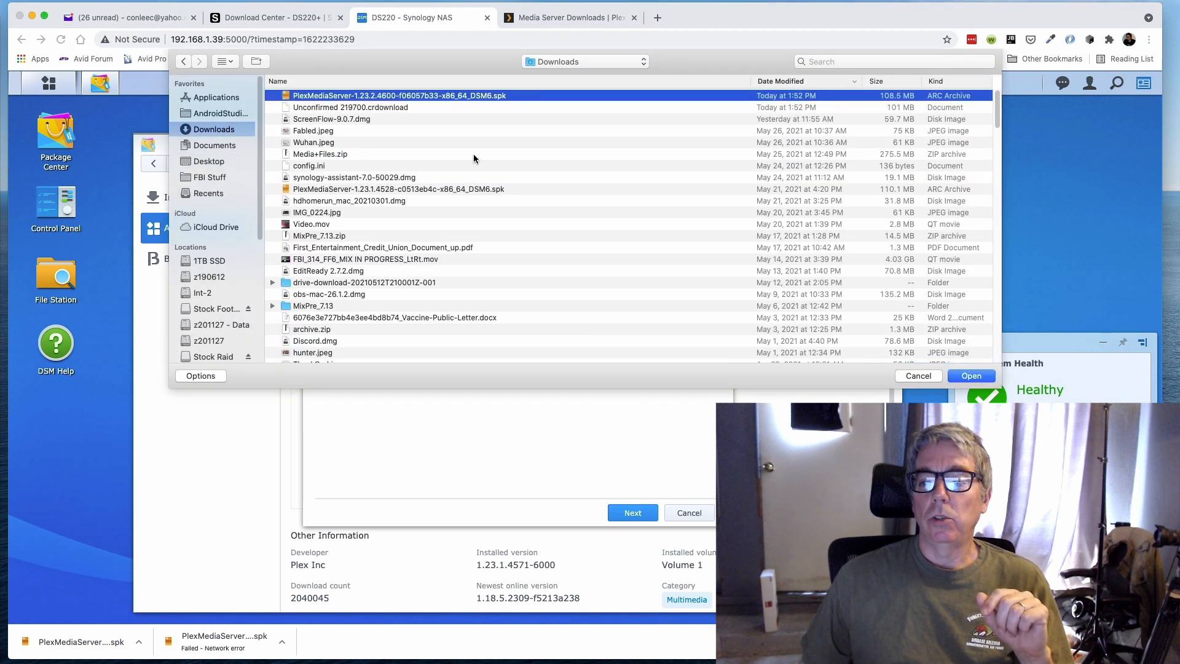
left_click(918, 375)
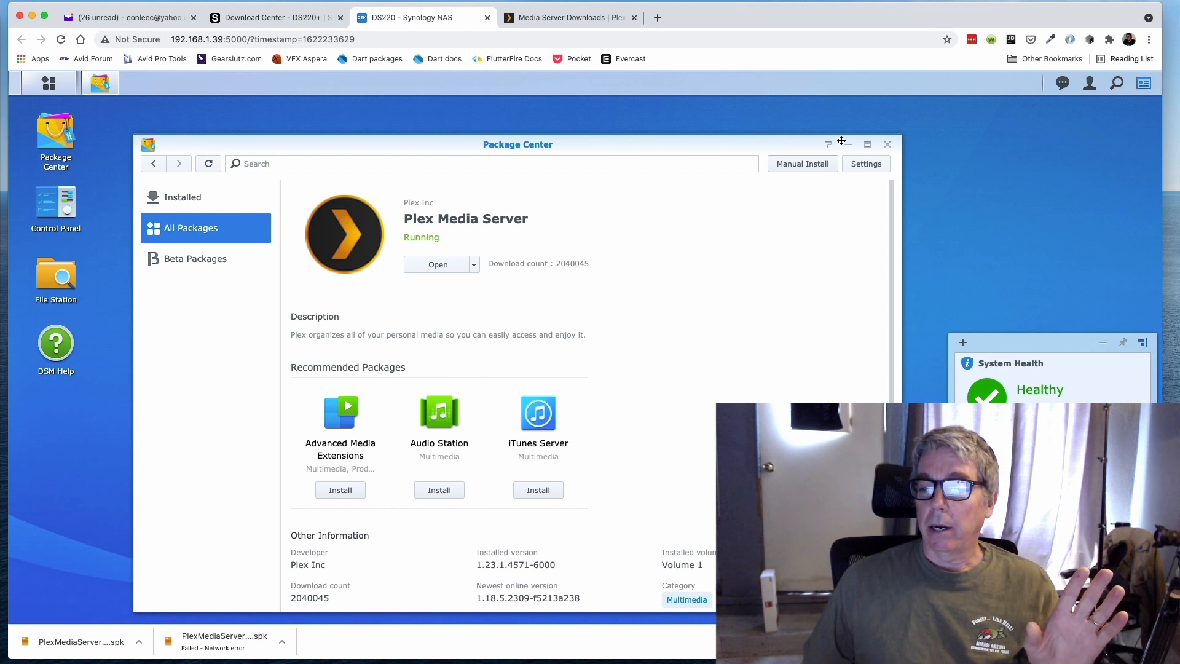
- Close Package Center and launch the Plex Media Server web interface from the NAS's installed applications
left_click(887, 144)
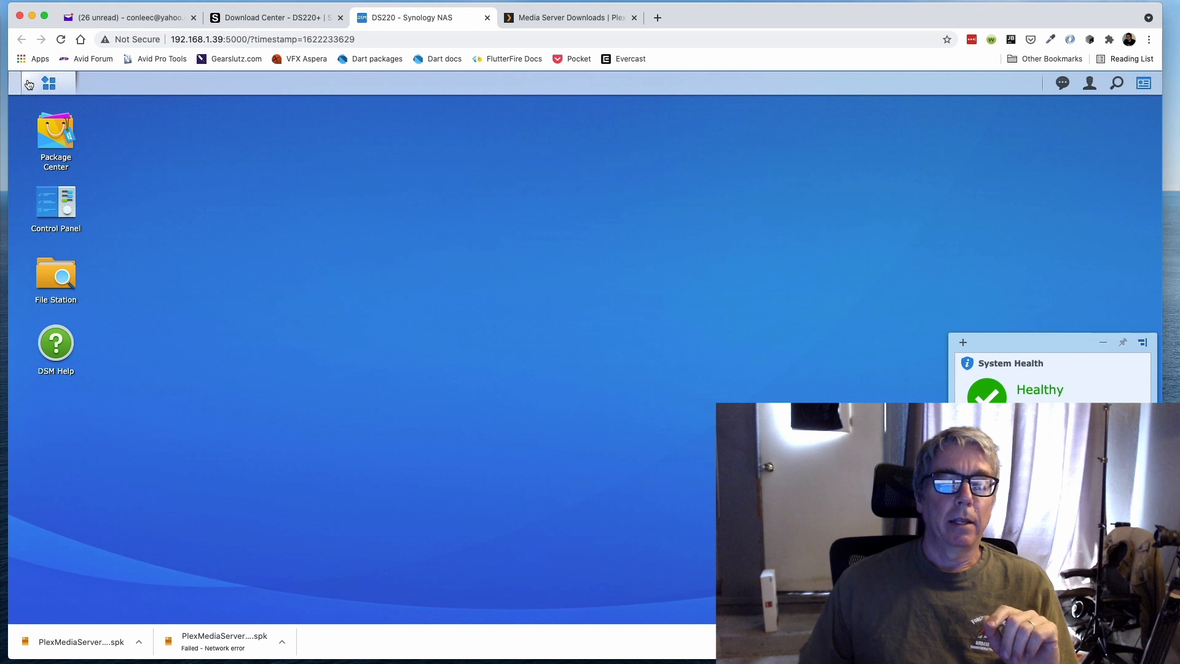
left_click(47, 85)
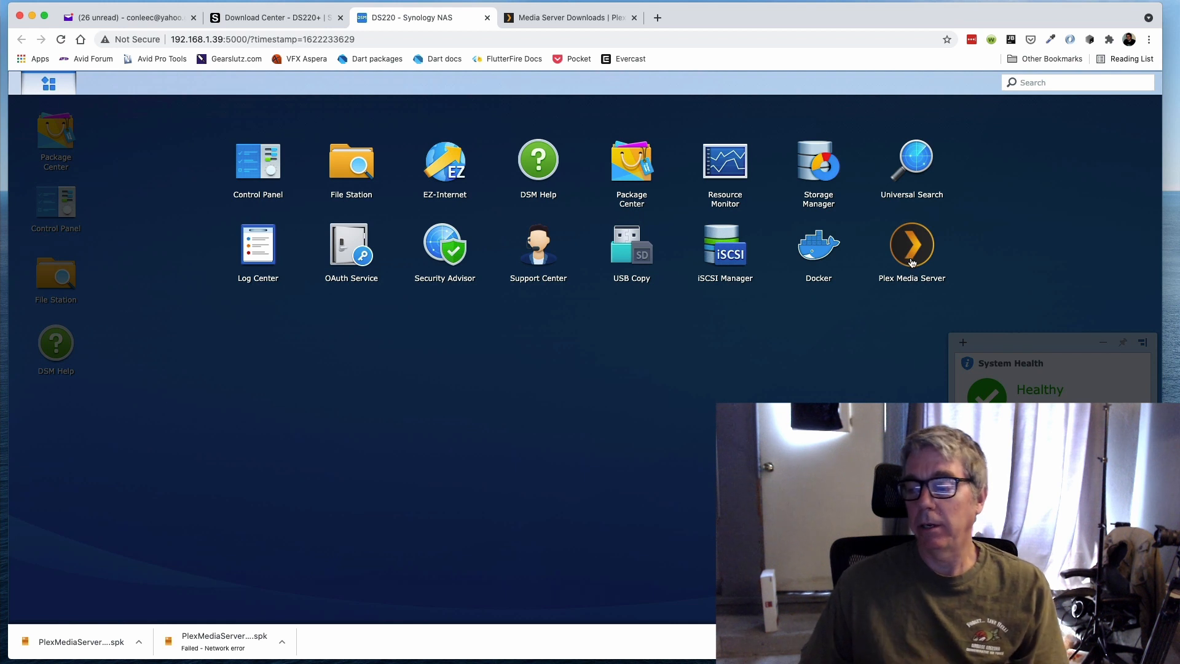
left_click(910, 261)
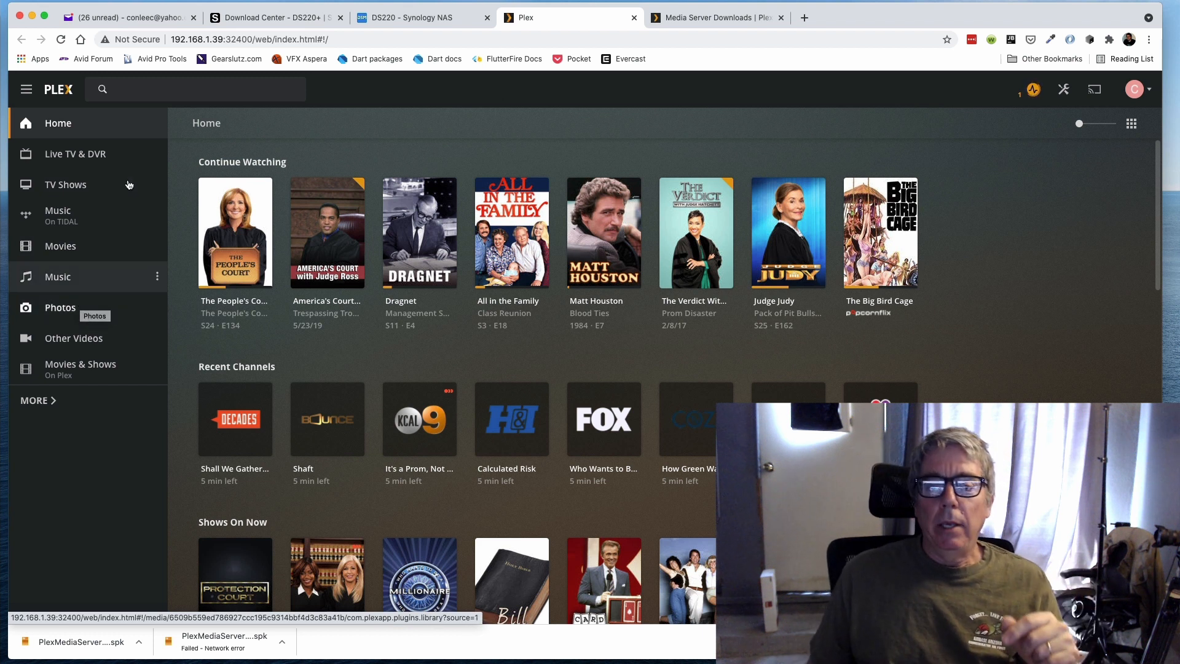
- Return to the Synology desktop and open File Station to browse the NAS's shared folders
left_click(420, 18)
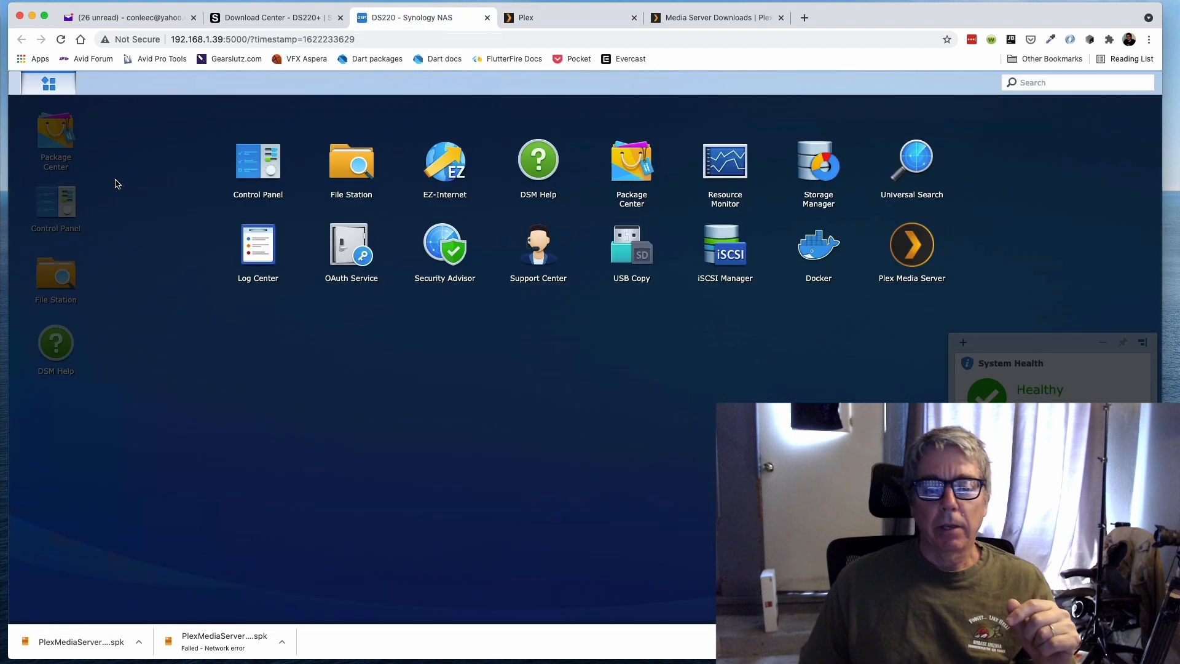
left_click(139, 231)
double_click(56, 274)
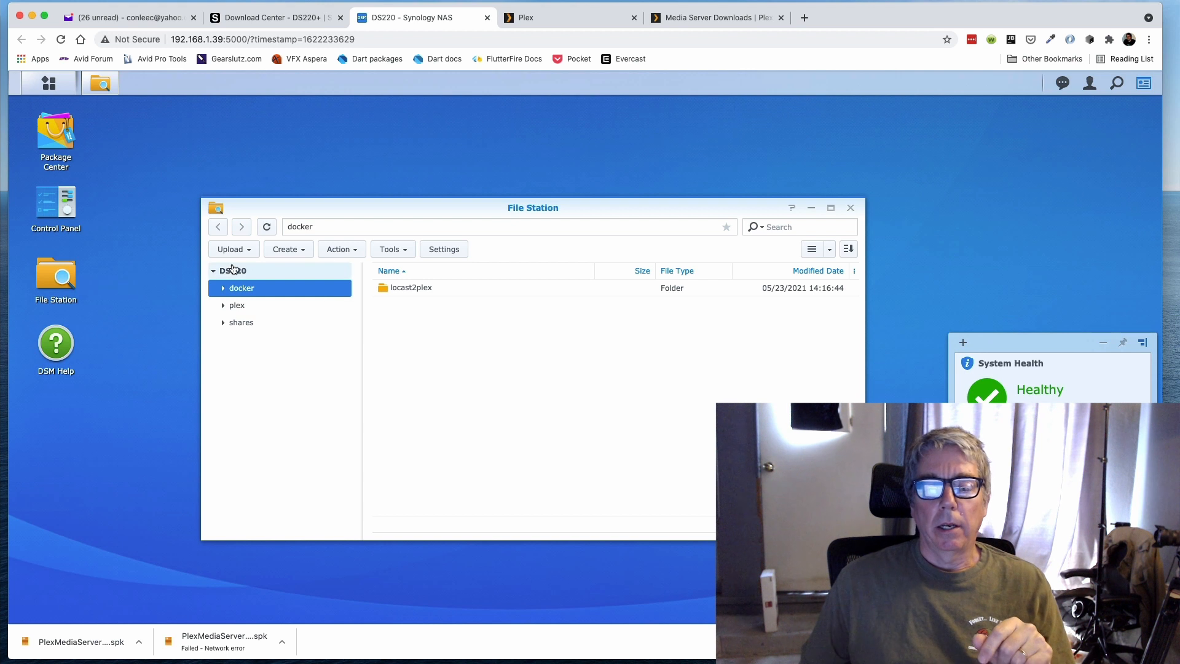
- Open the plex shared folder and browse down through Library and Application Support to the Plex Media Server folder
left_click(235, 307)
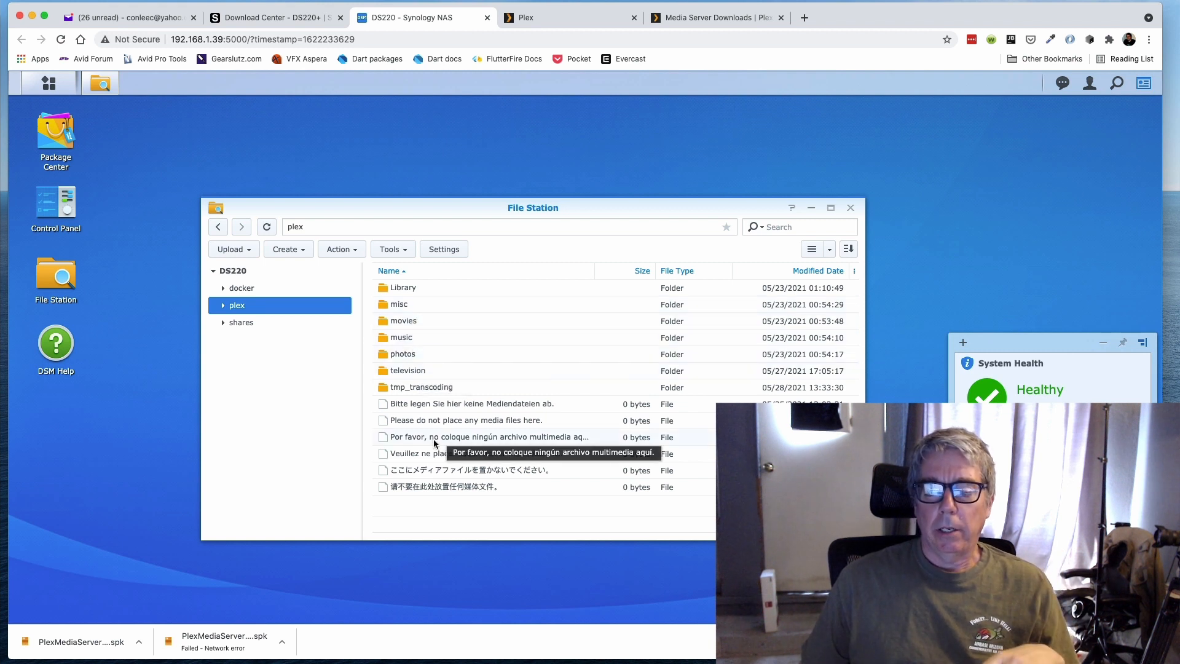
double_click(387, 289)
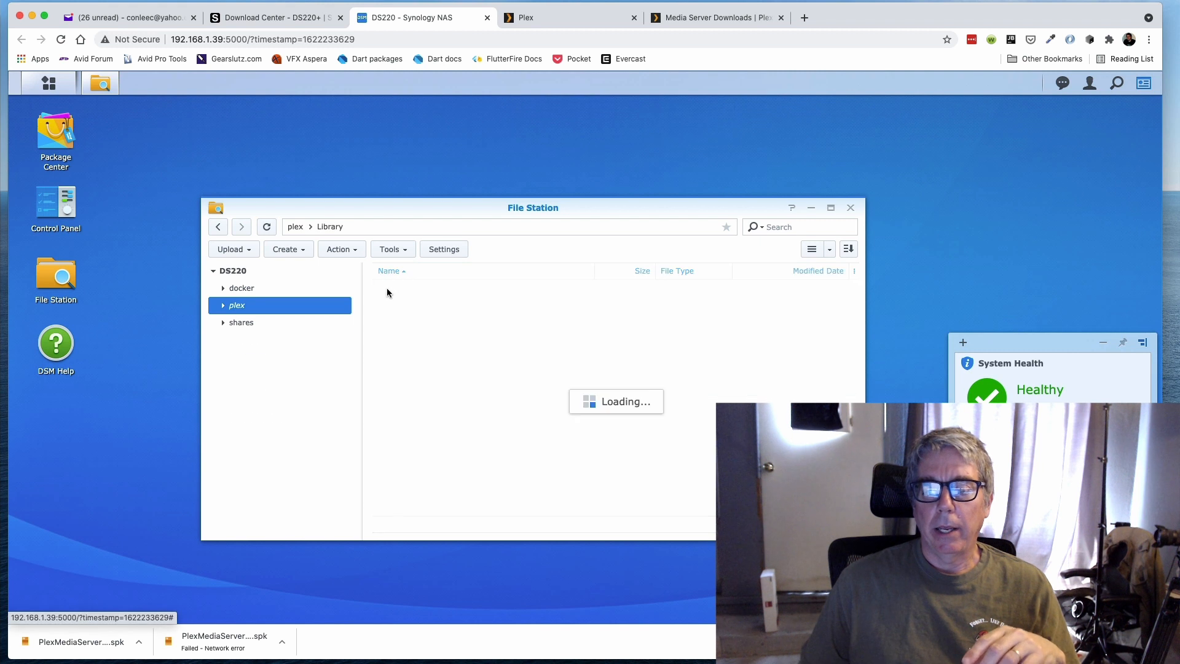
double_click(387, 288)
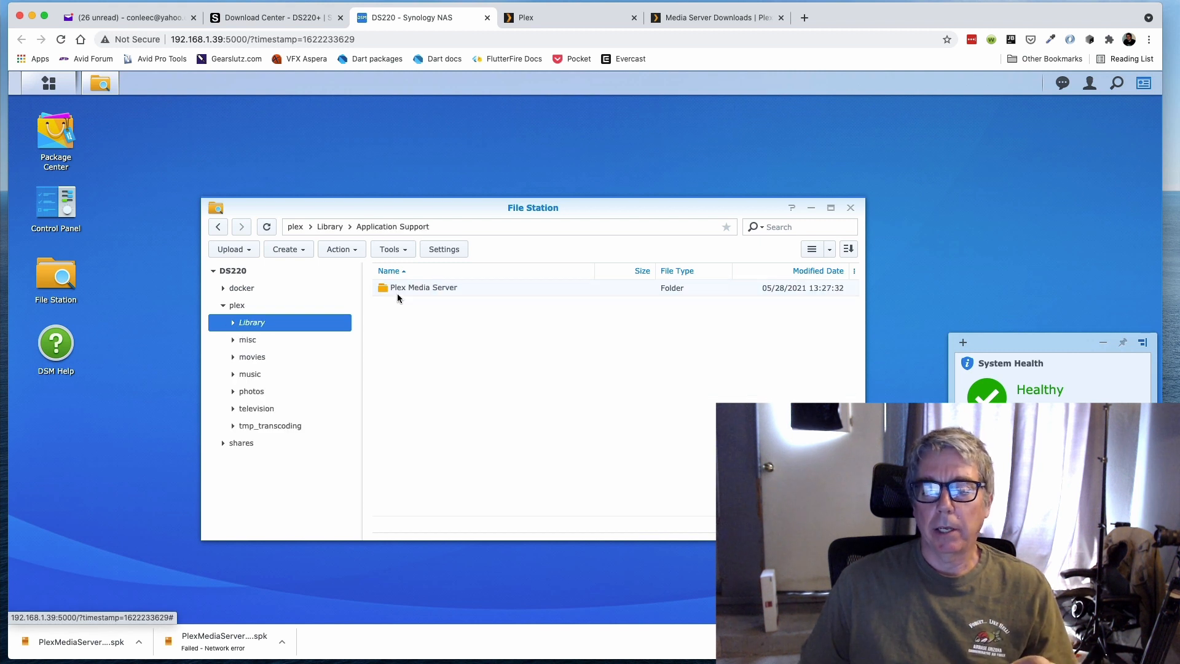
double_click(382, 293)
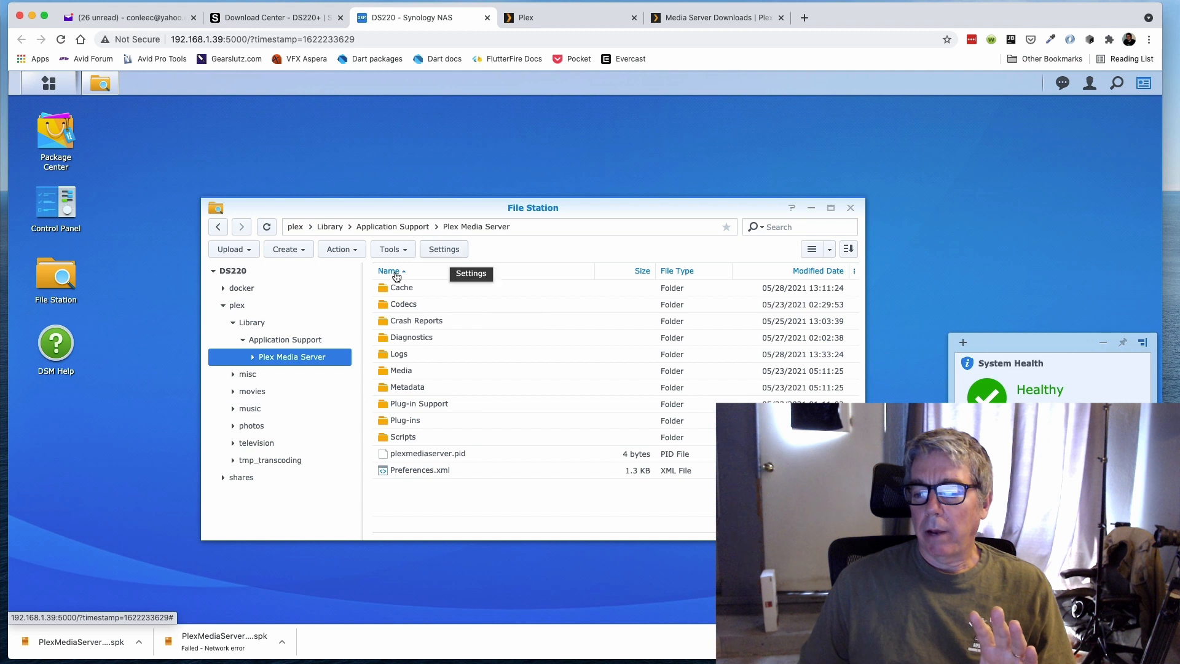
- Go back up from the Plex Media Server folder to the top level of the plex shared folder
left_click(219, 228)
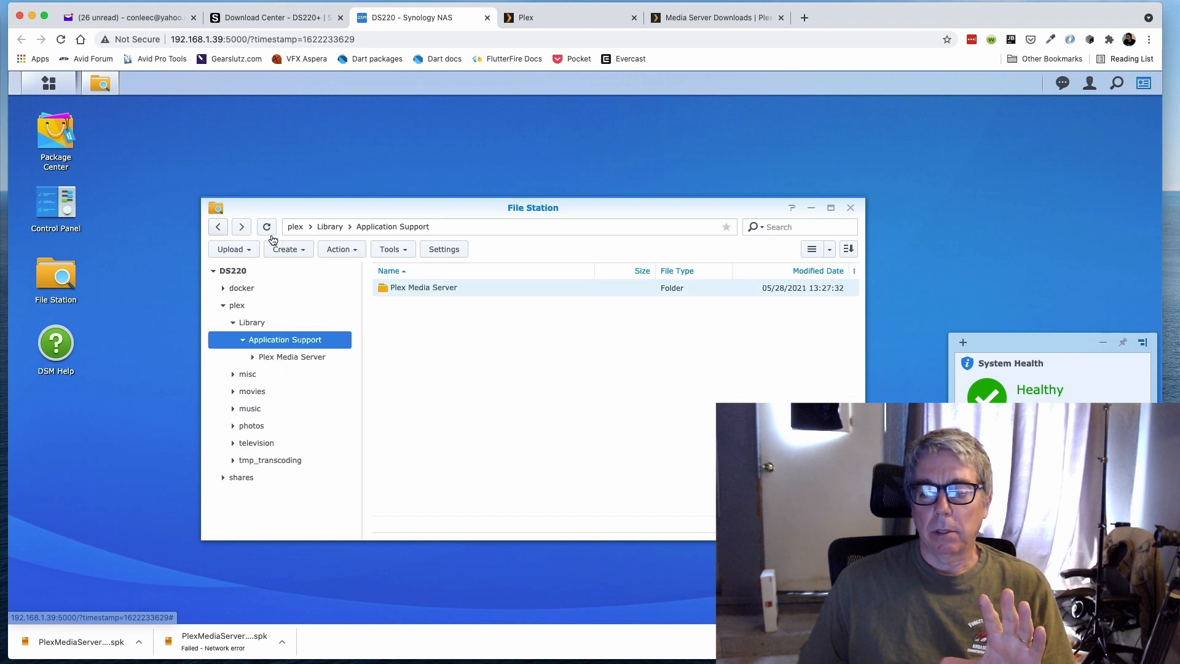
left_click(221, 234)
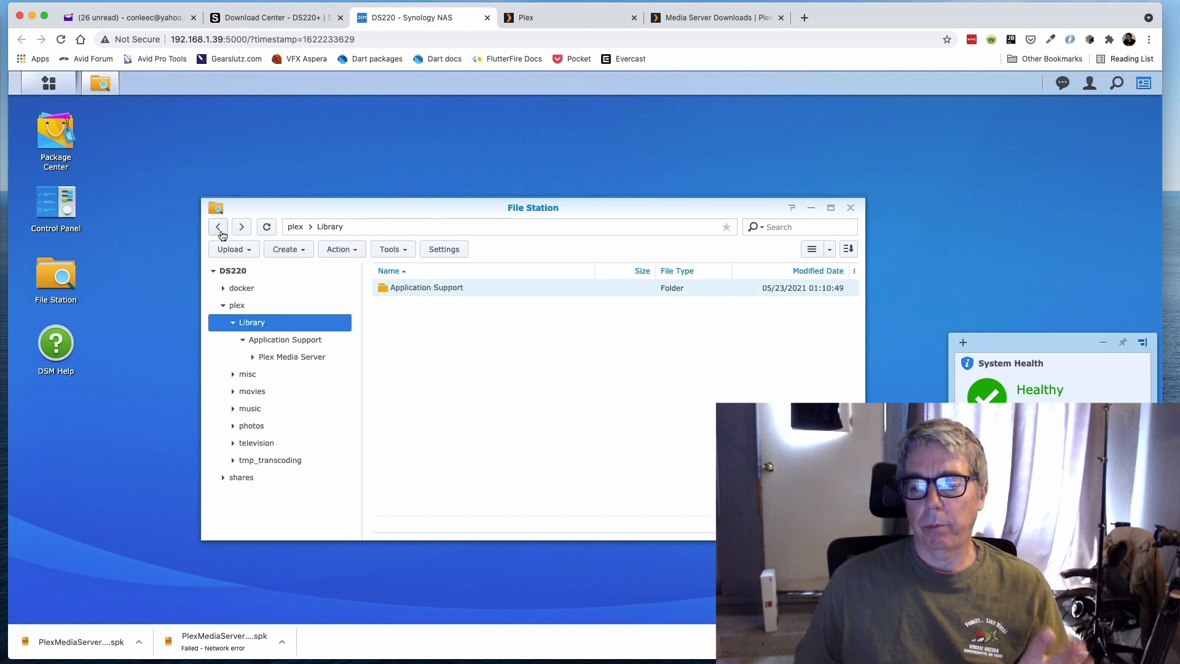
left_click(218, 228)
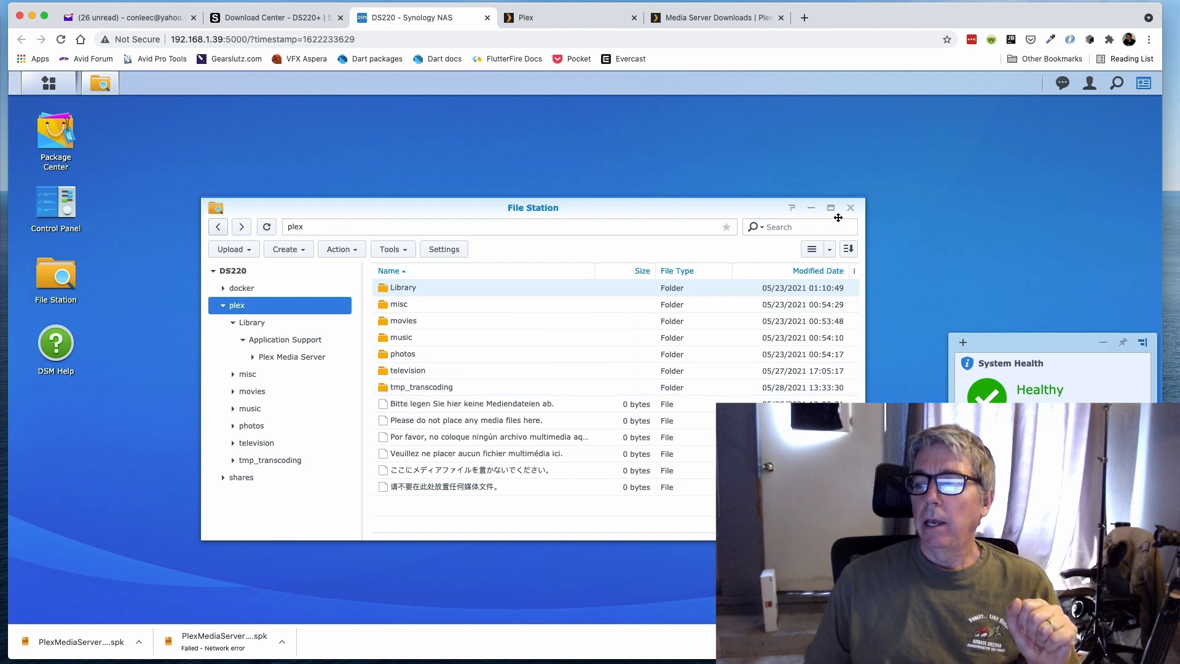
- Switch to the Plex web interface and open the DS220 server's activity dashboard
left_click(529, 17)
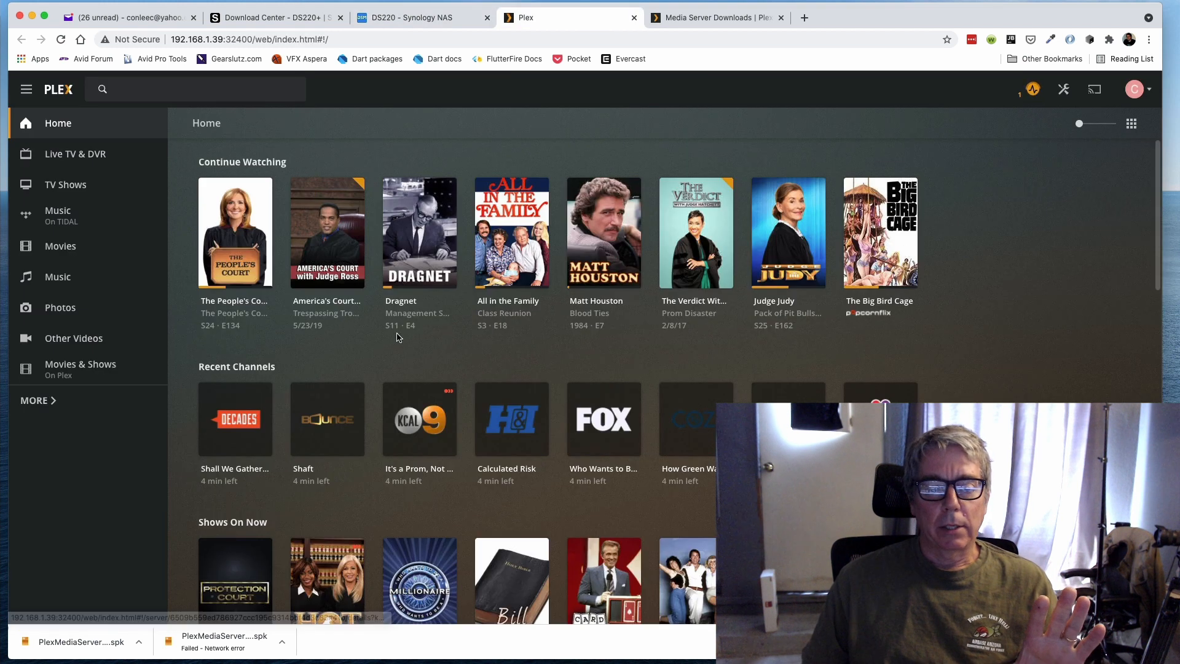
left_click(1033, 90)
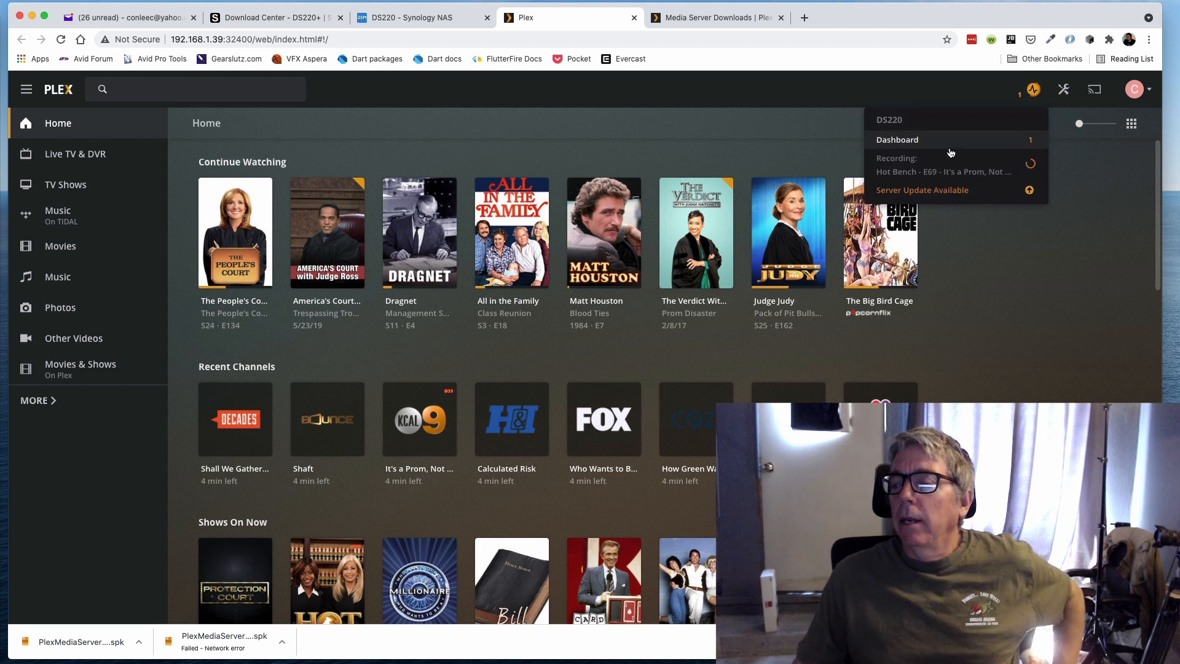
left_click(910, 141)
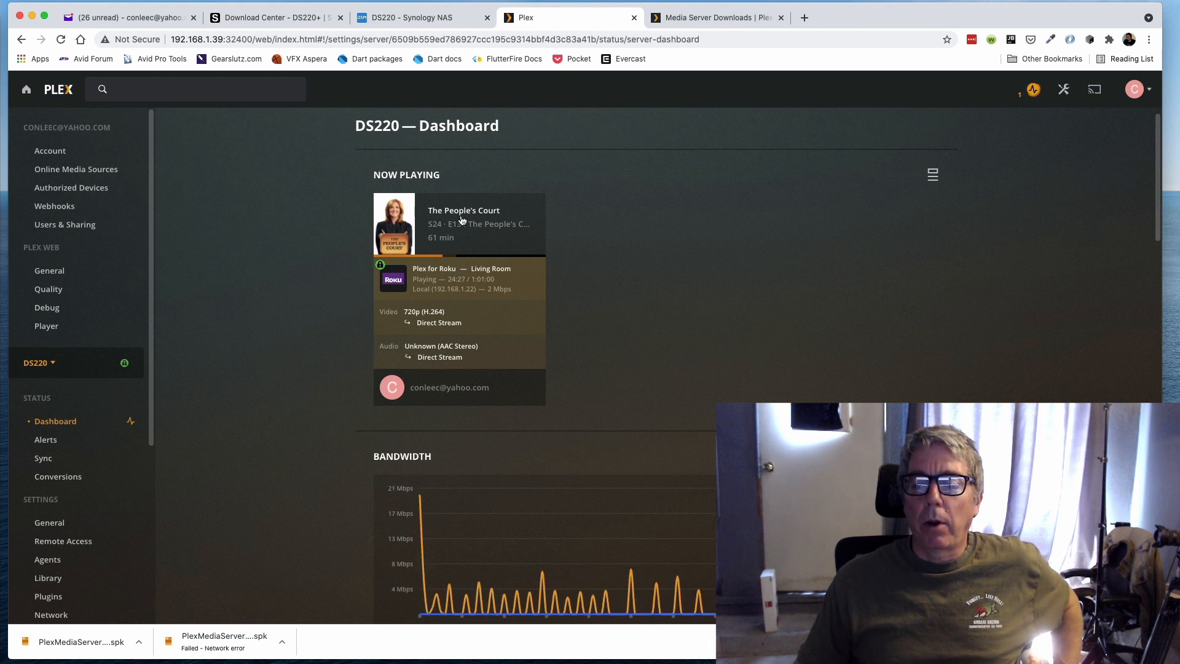
- Examine the dashboard's current stream, bandwidth, CPU and RAM graphs, top users, play history and top played media
scroll(606, 222, "down", 3)
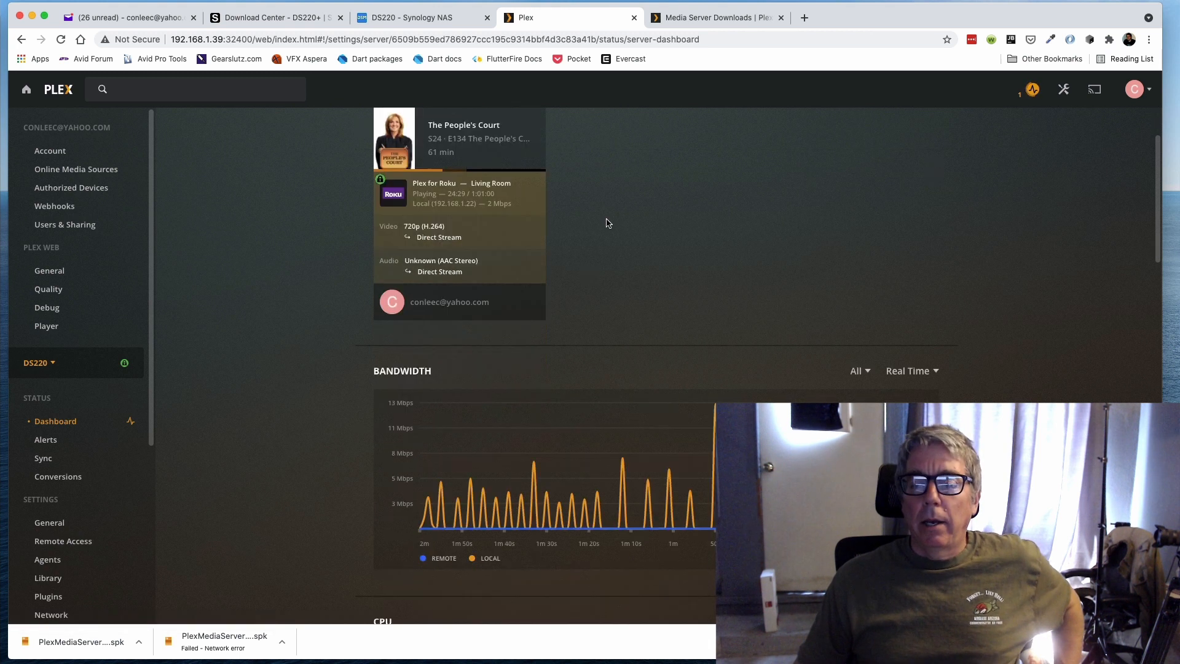
scroll(593, 369, "down", 4)
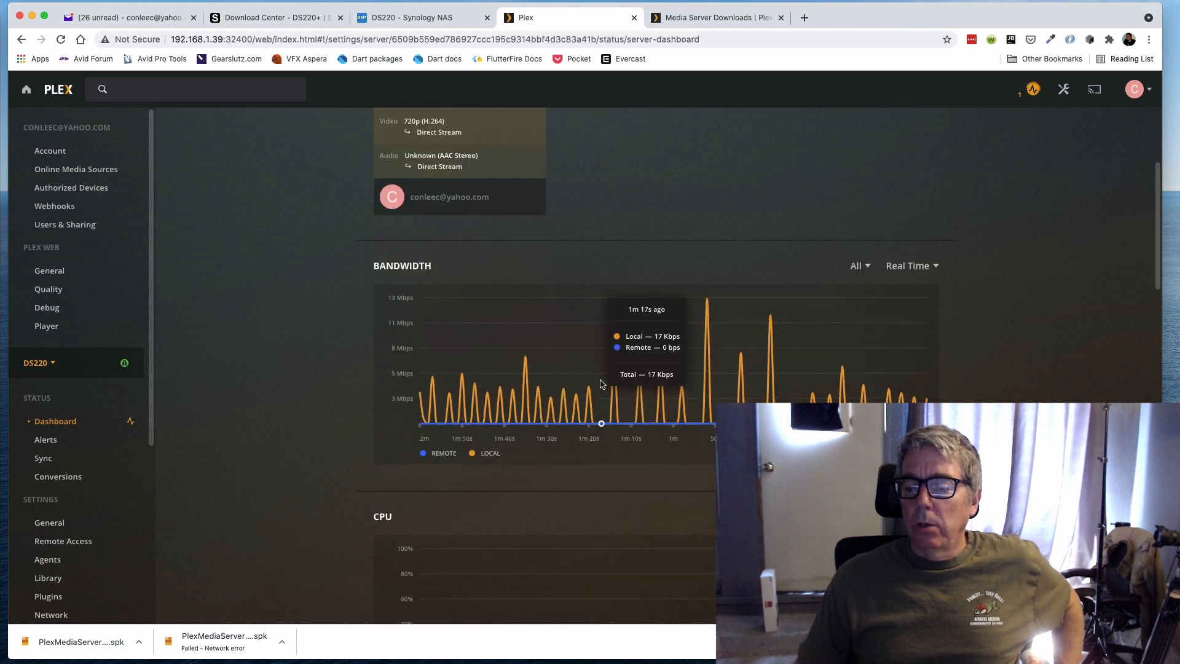
scroll(601, 383, "down", 4)
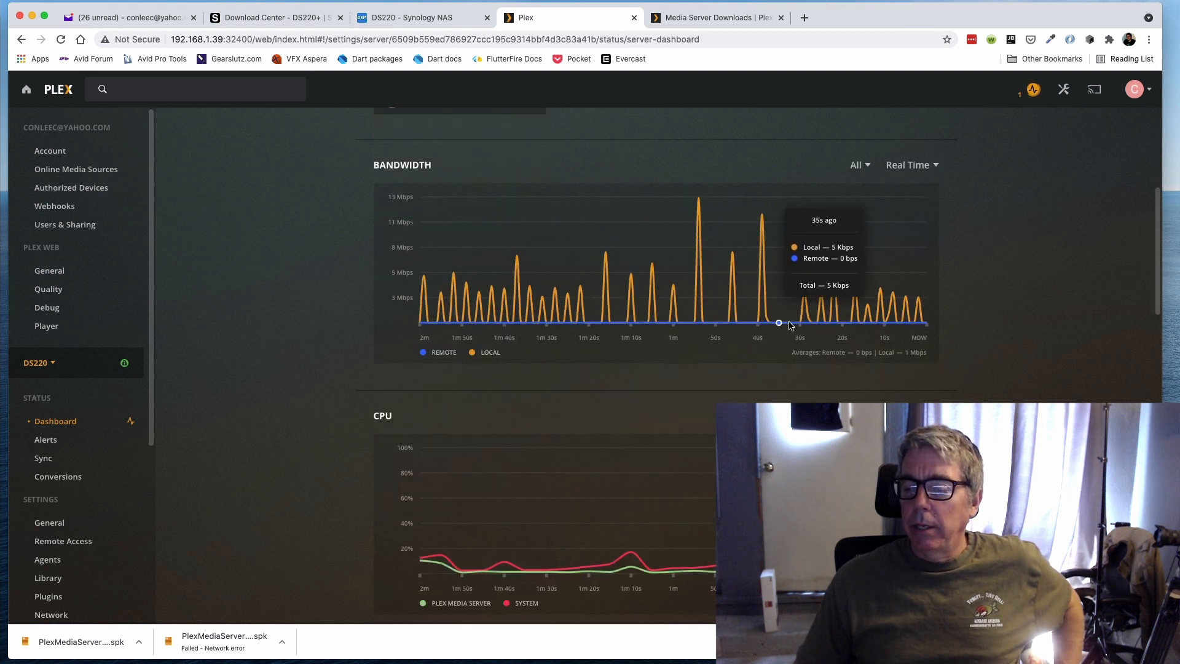
scroll(781, 311, "down", 3)
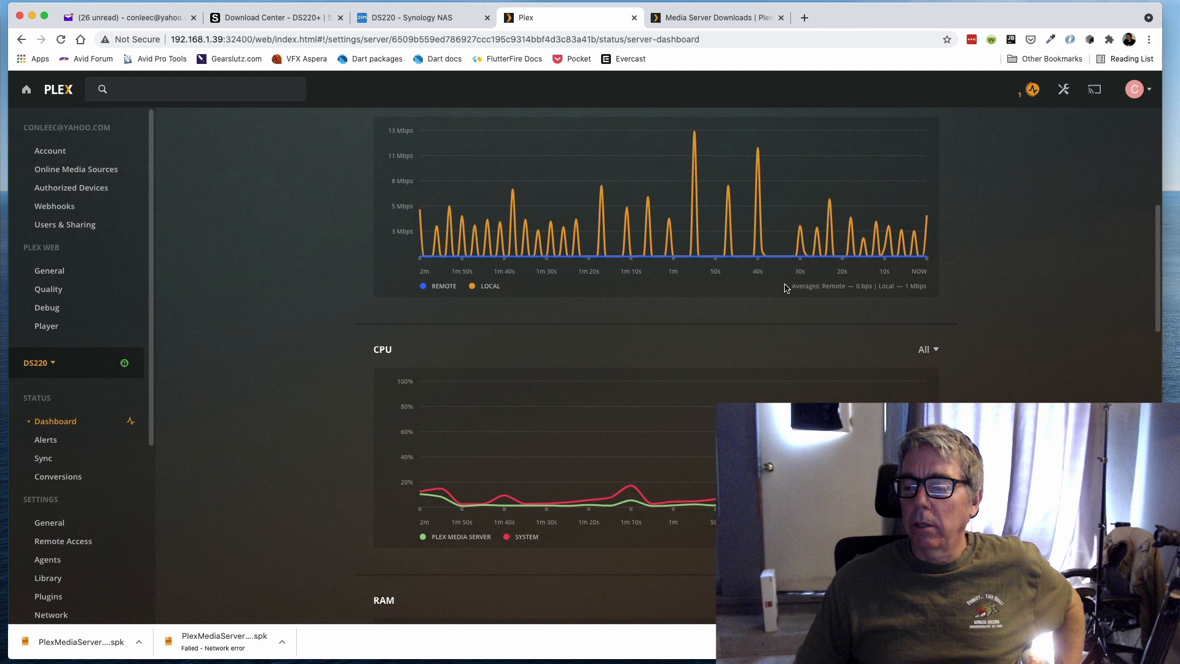
scroll(657, 418, "down", 3)
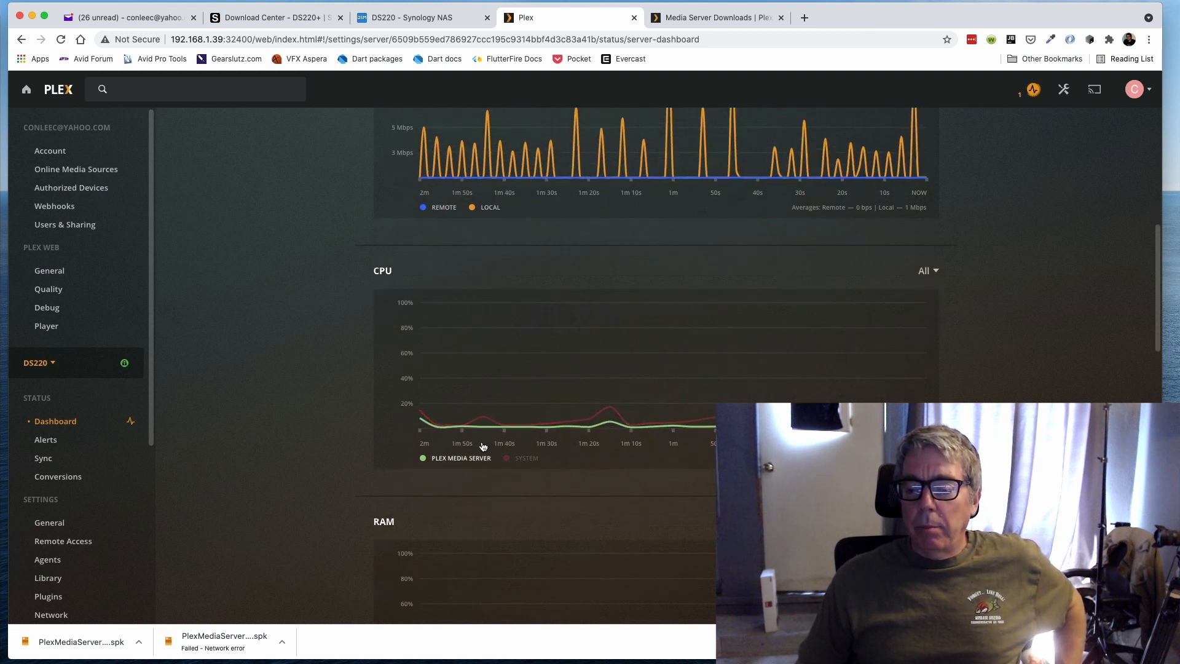
scroll(647, 448, "down", 8)
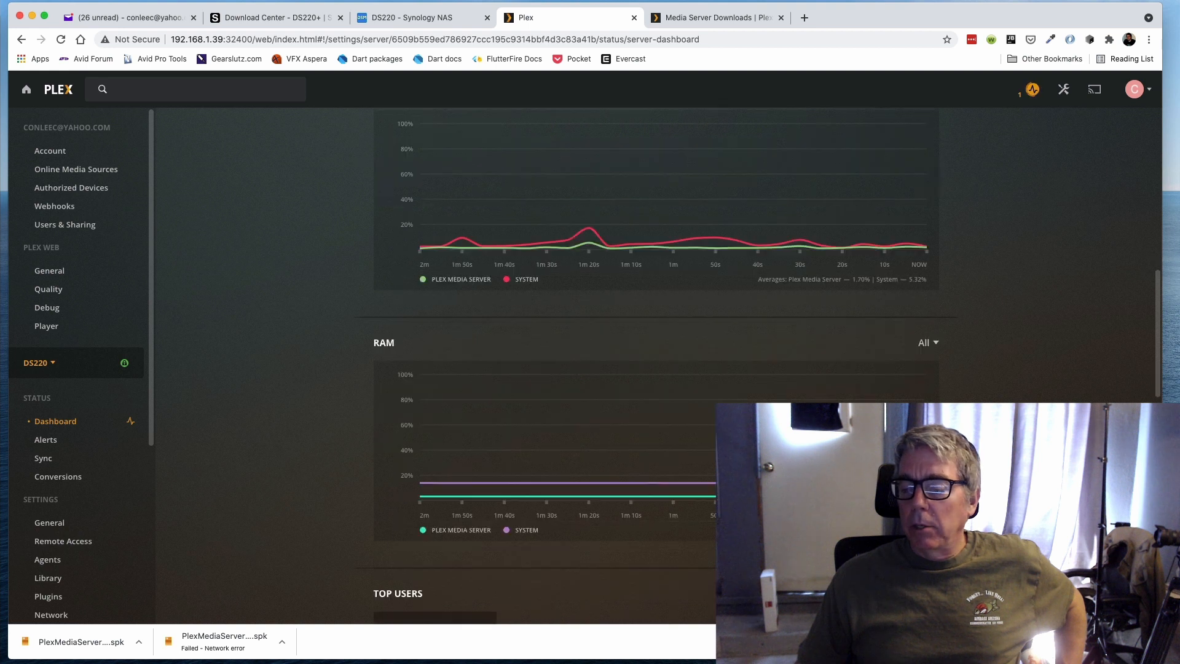
scroll(381, 388, "down", 20)
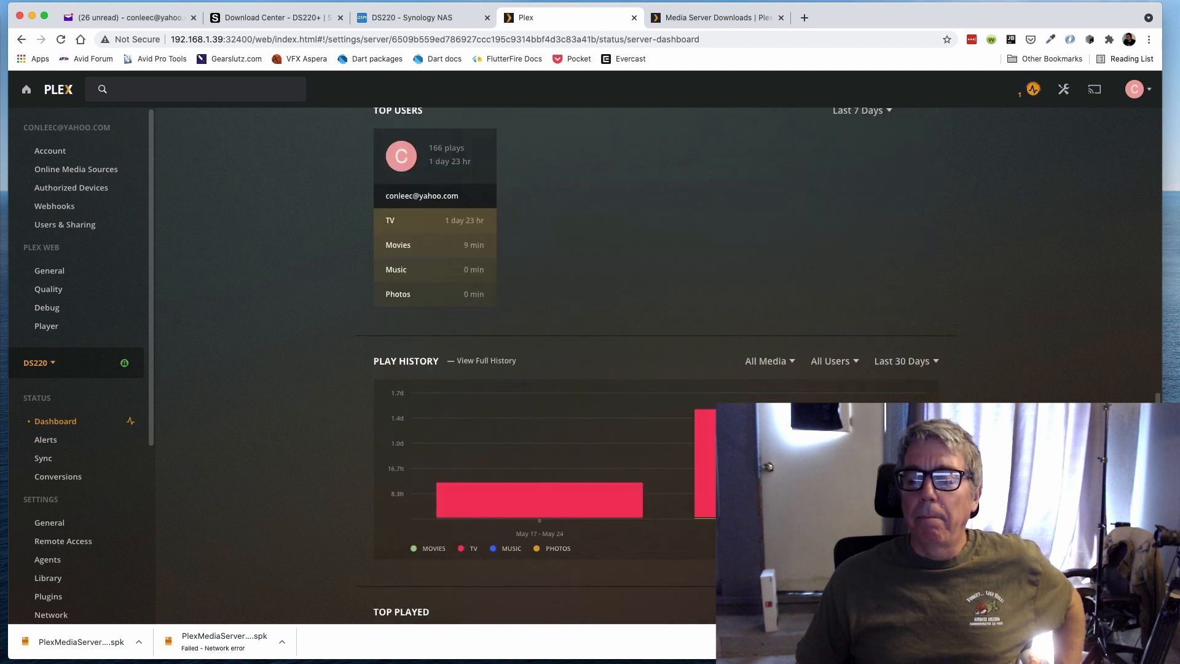
scroll(381, 388, "down", 4)
scroll(381, 389, "down", 4)
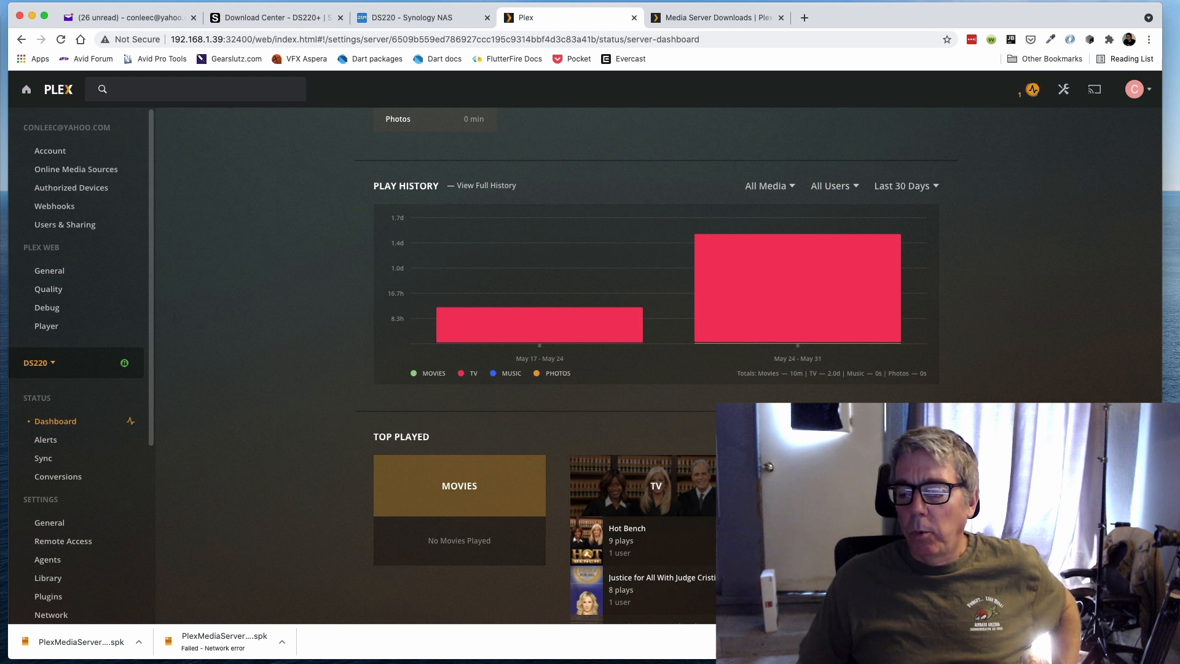
scroll(656, 368, "down", 9)
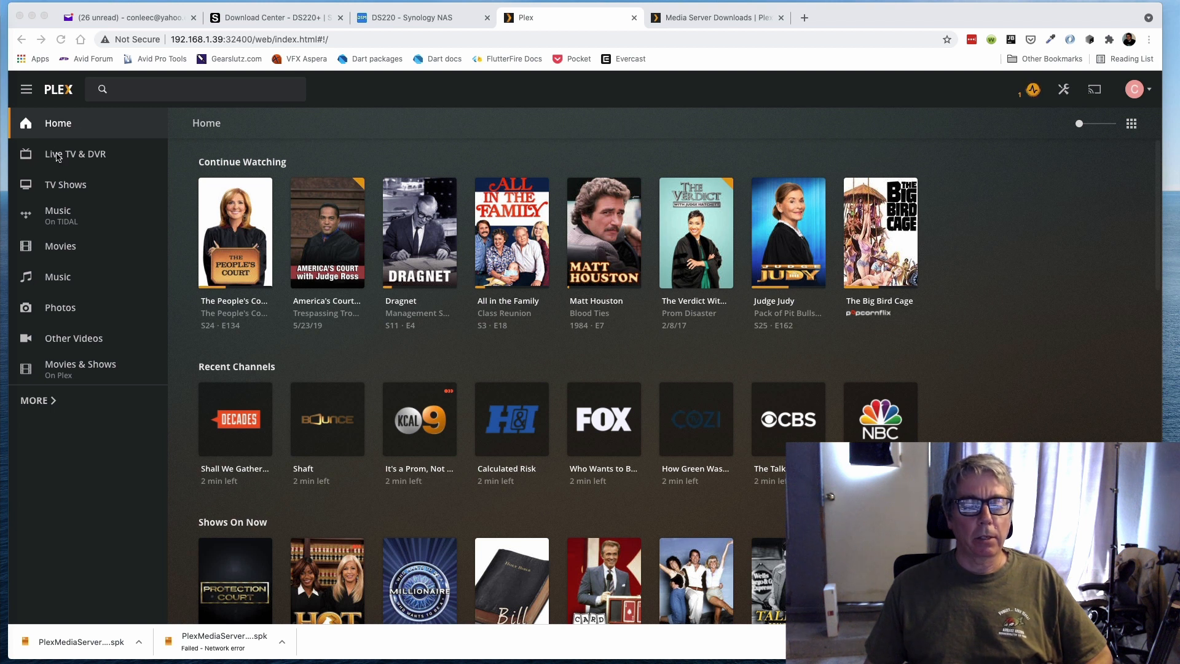
- Open Plex's Live TV & DVR section and view the DVR schedule as a calendar
left_click(78, 158)
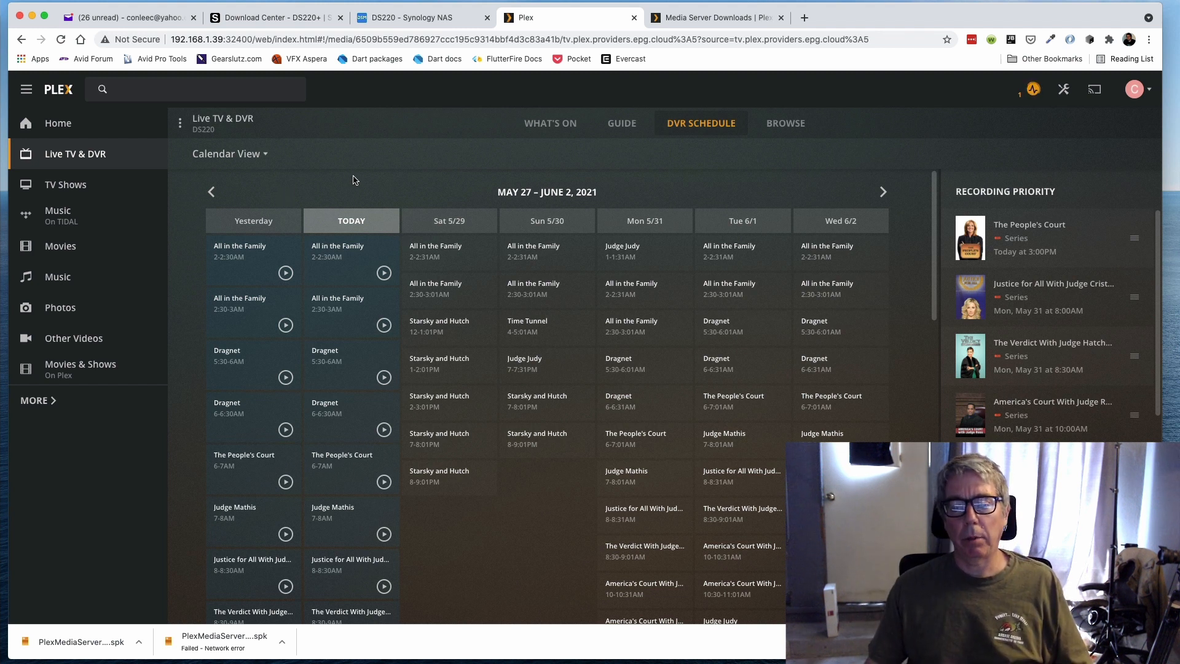
- Search the web for hdHomerun in a new tab and open SiliconDust's HDHomeRun site
left_click(805, 19)
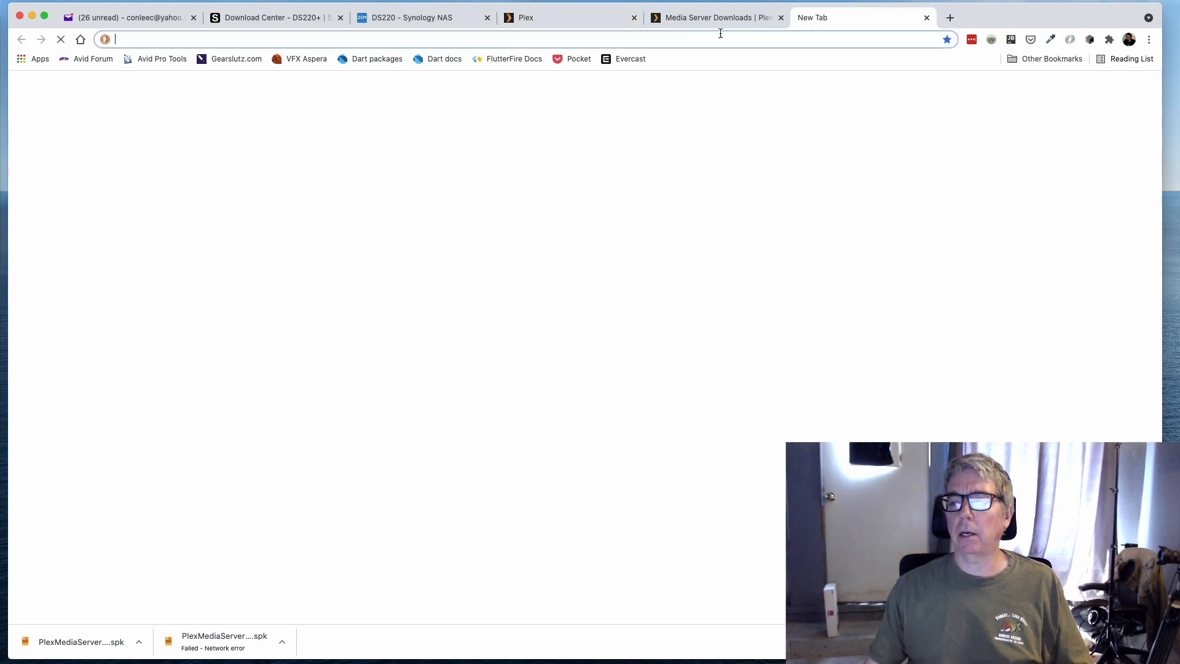
type("hdHomerun")
key("Return")
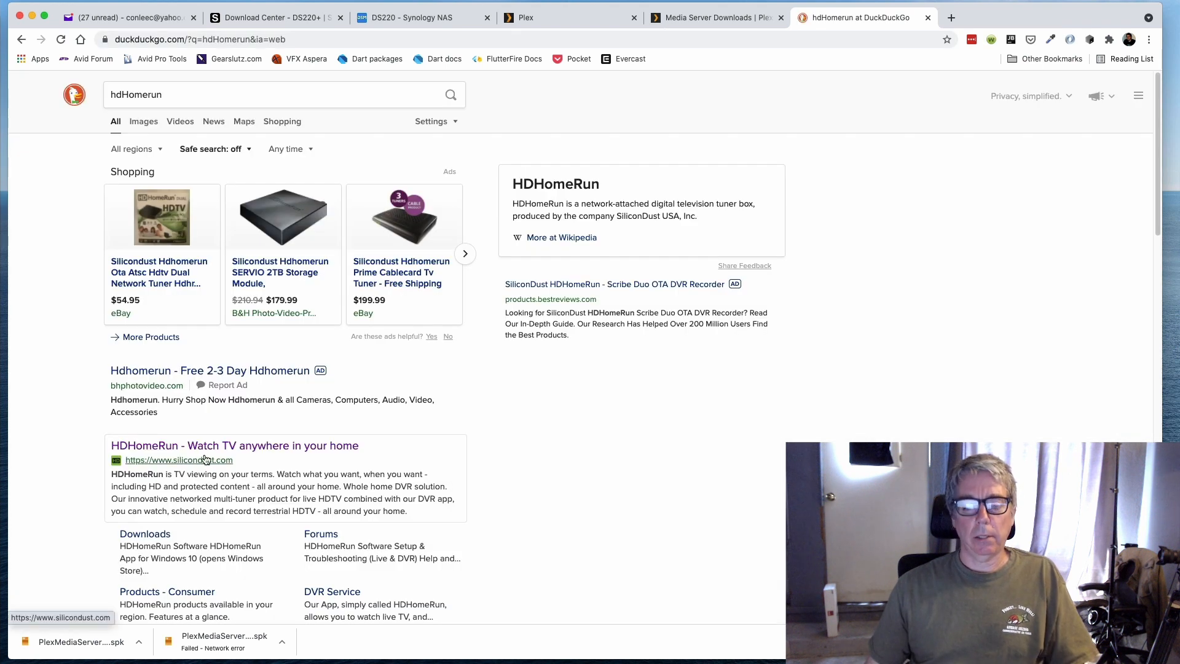
left_click(205, 459)
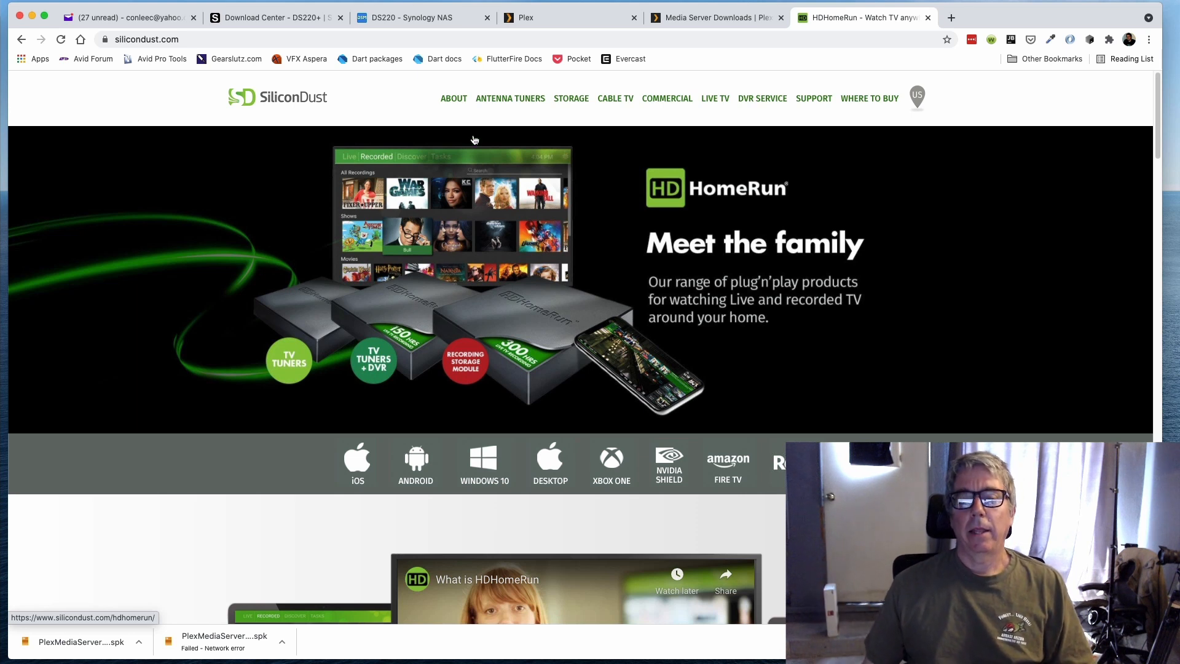
- Return to Plex and look through the guide channels in the DS220 server's Live TV & DVR settings
left_click(608, 18)
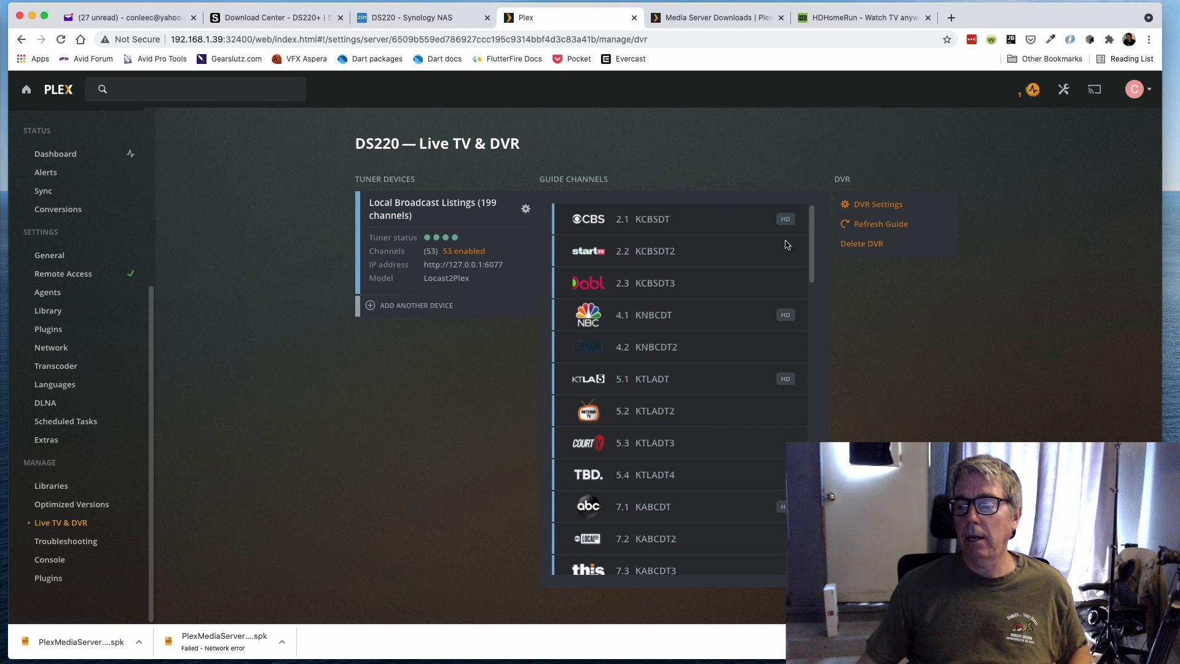
scroll(789, 255, "down", 10)
scroll(795, 268, "up", 9)
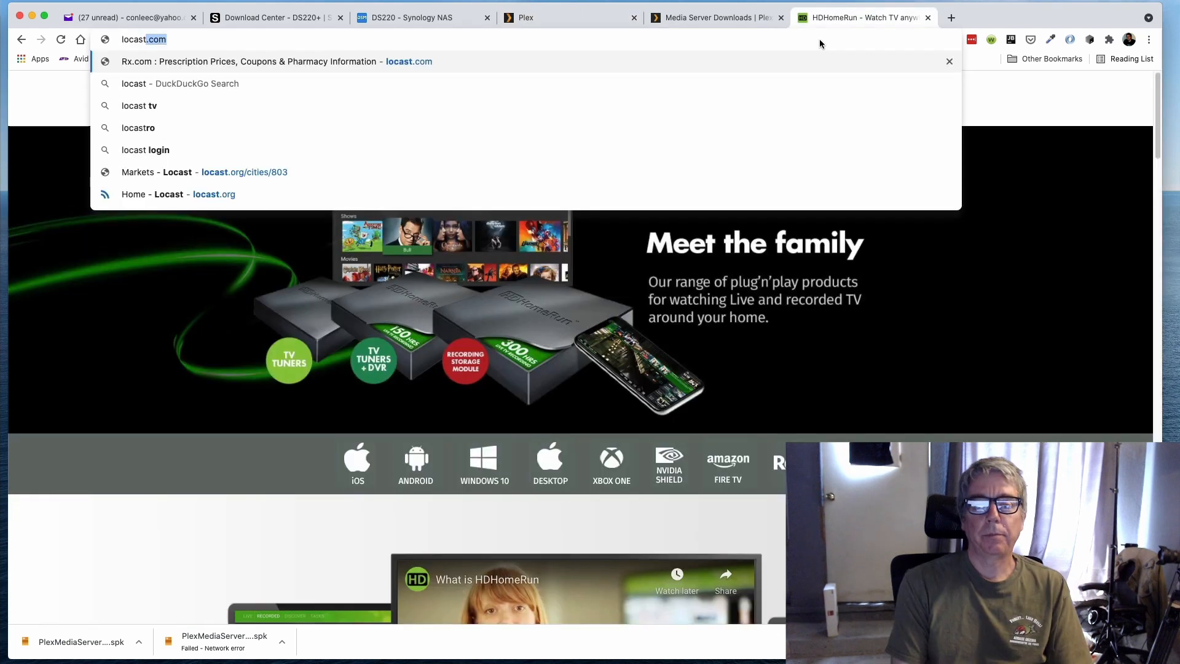
- Load locast.org in place of the HDHomeRun site and examine its map of served broadcast markets
type("o")
key("Return")
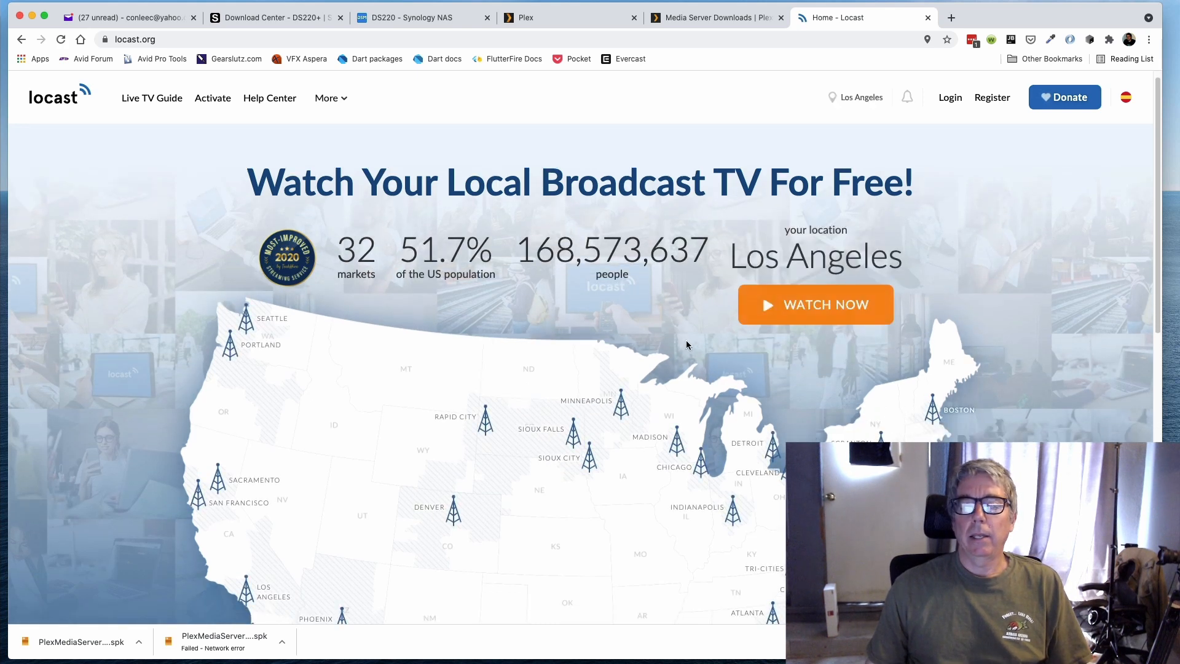
scroll(860, 339, "down", 1)
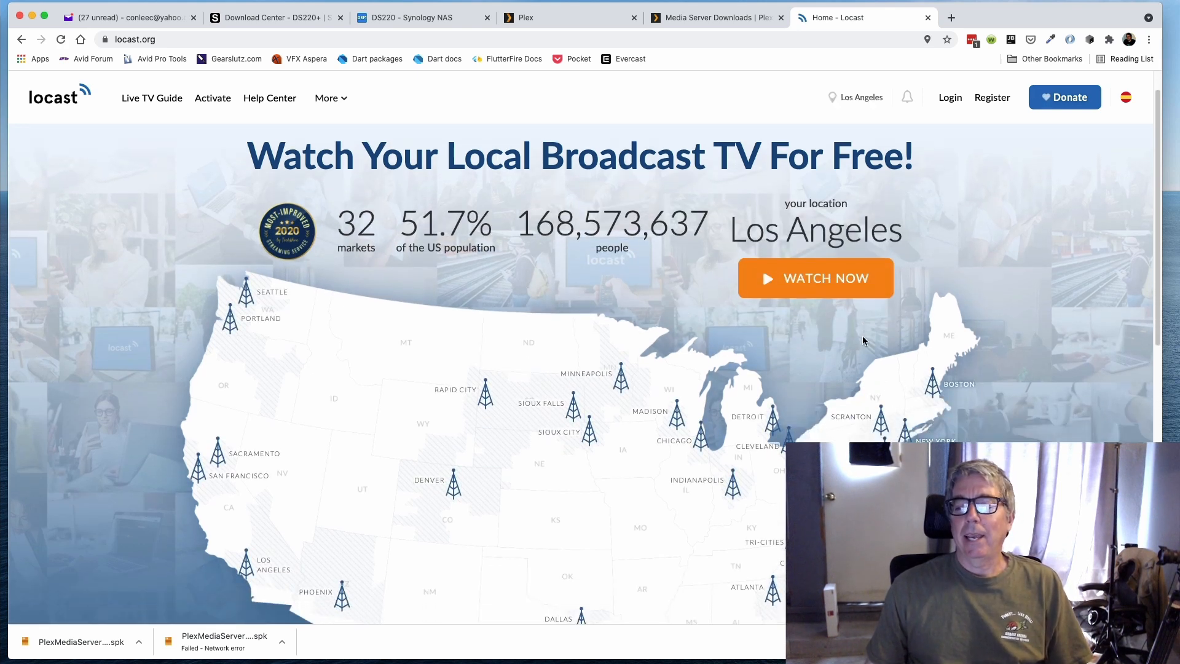
scroll(863, 339, "down", 1)
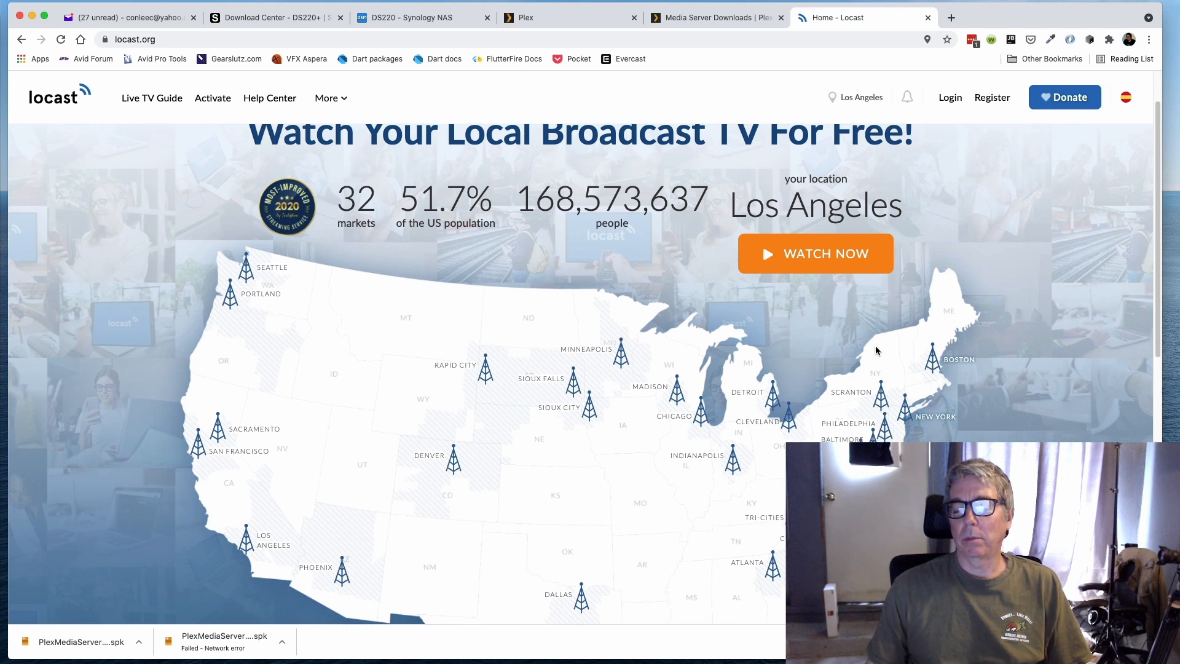
scroll(935, 393, "down", 5)
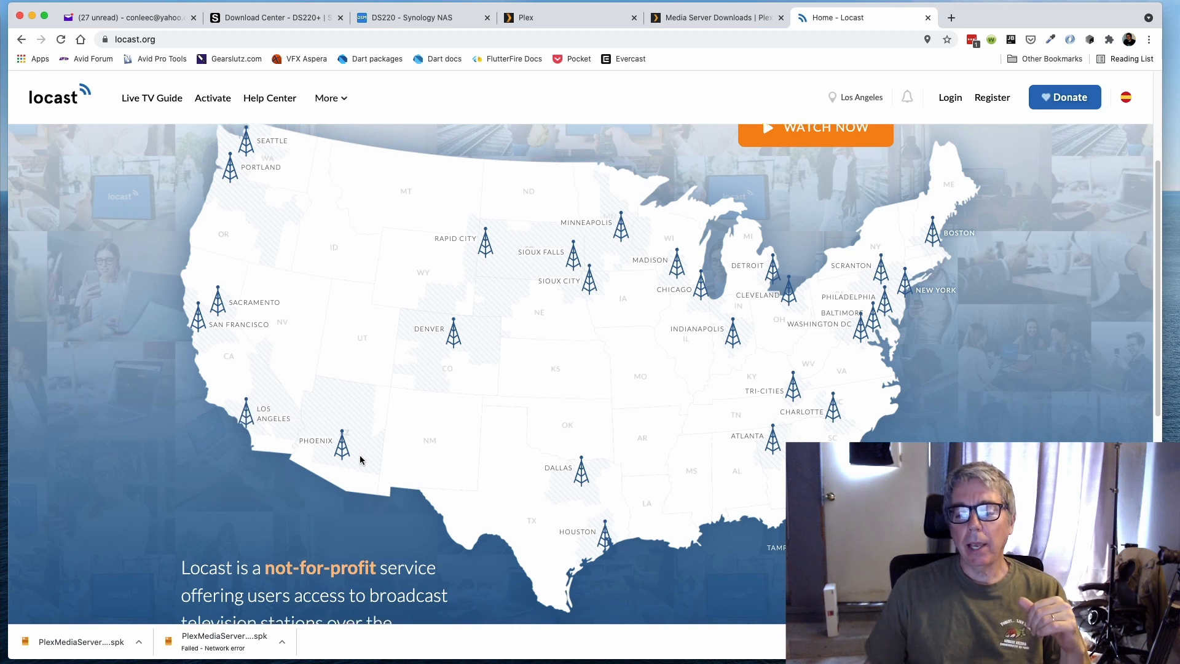
scroll(360, 461, "down", 1)
scroll(340, 506, "down", 1)
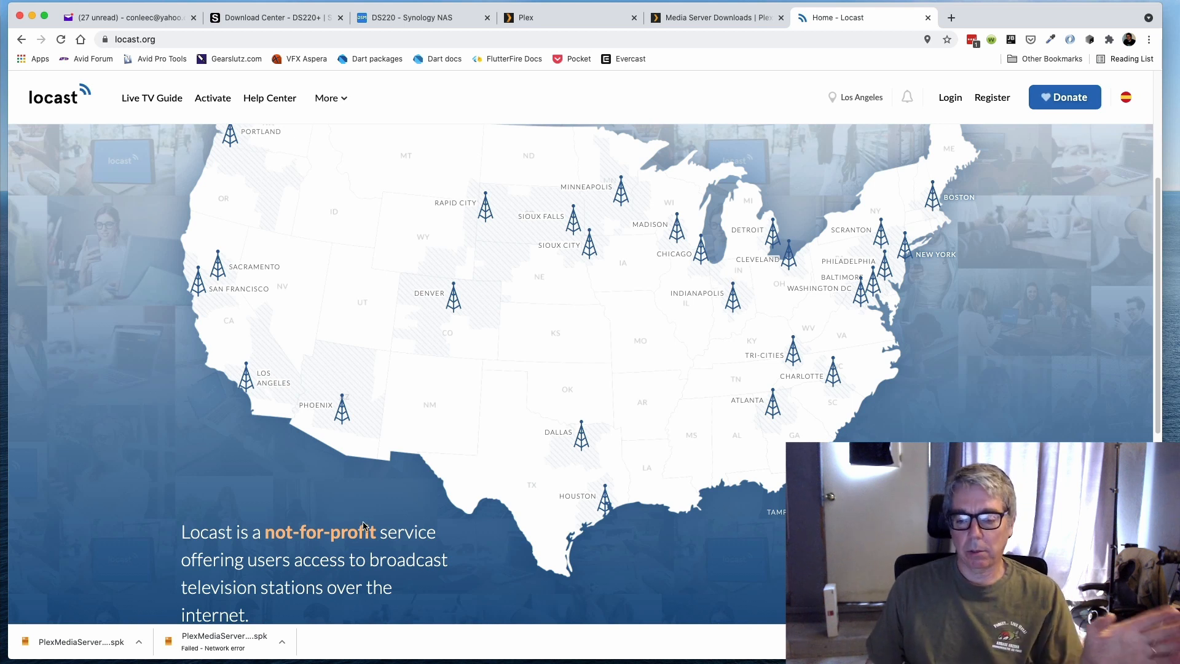
scroll(564, 466, "down", 2)
scroll(564, 465, "up", 6)
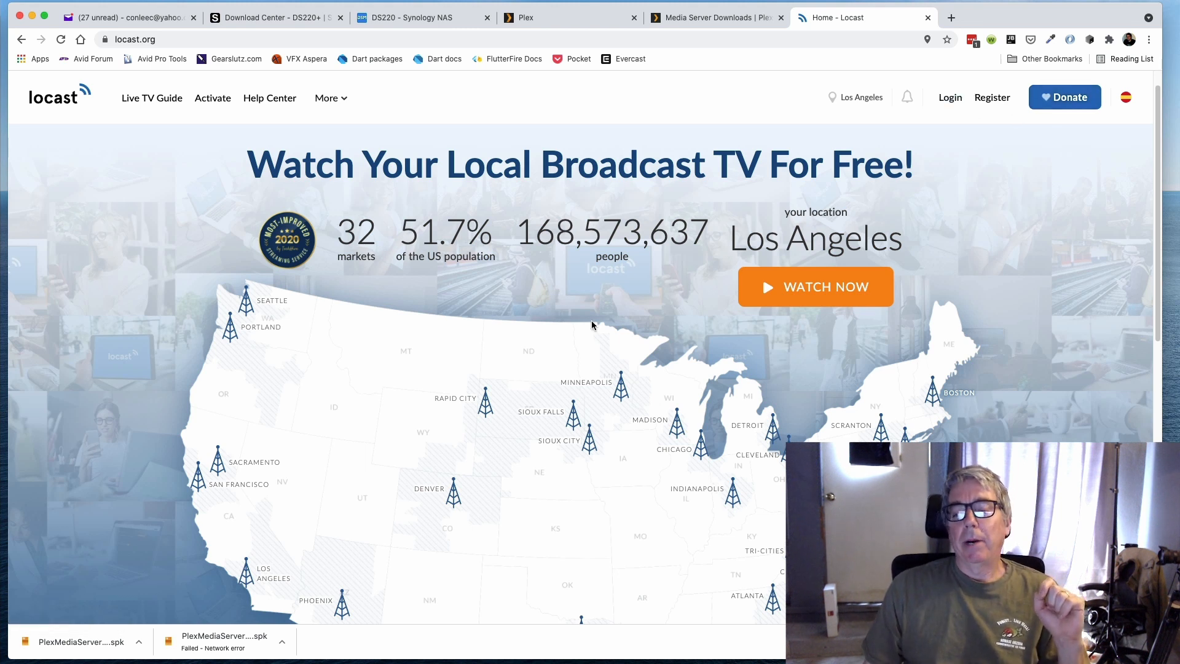
scroll(624, 303, "down", 2)
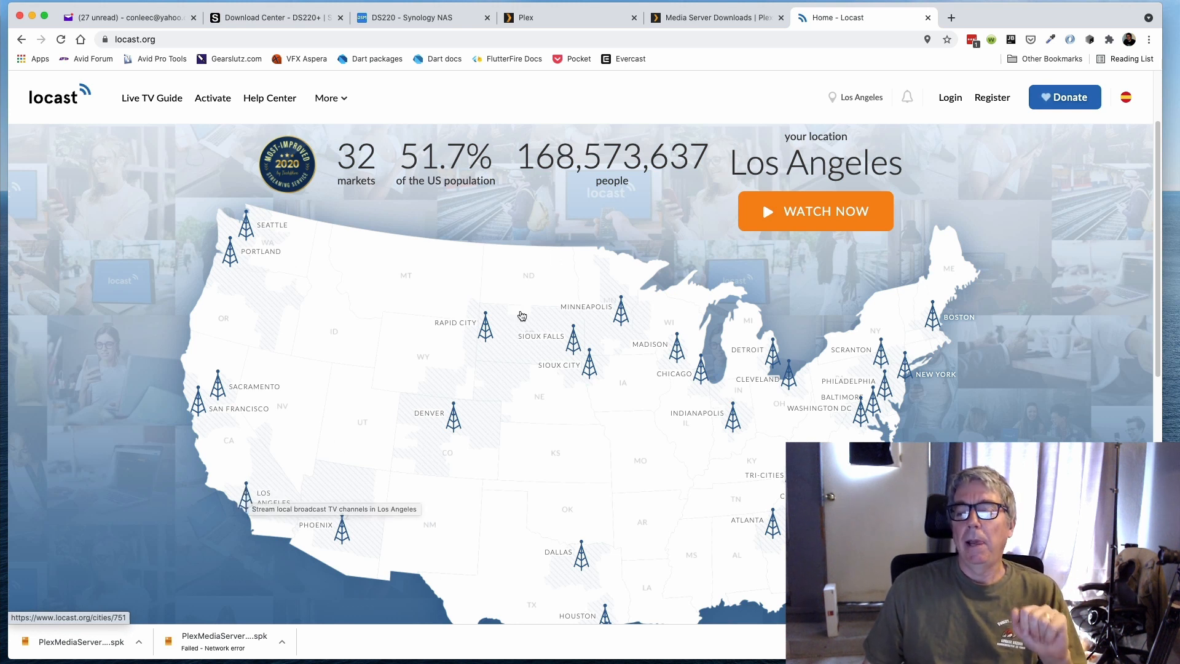
- Review the Locast2Plex tuner device in Plex's Live TV & DVR settings and return to the Synology desktop
left_click(692, 26)
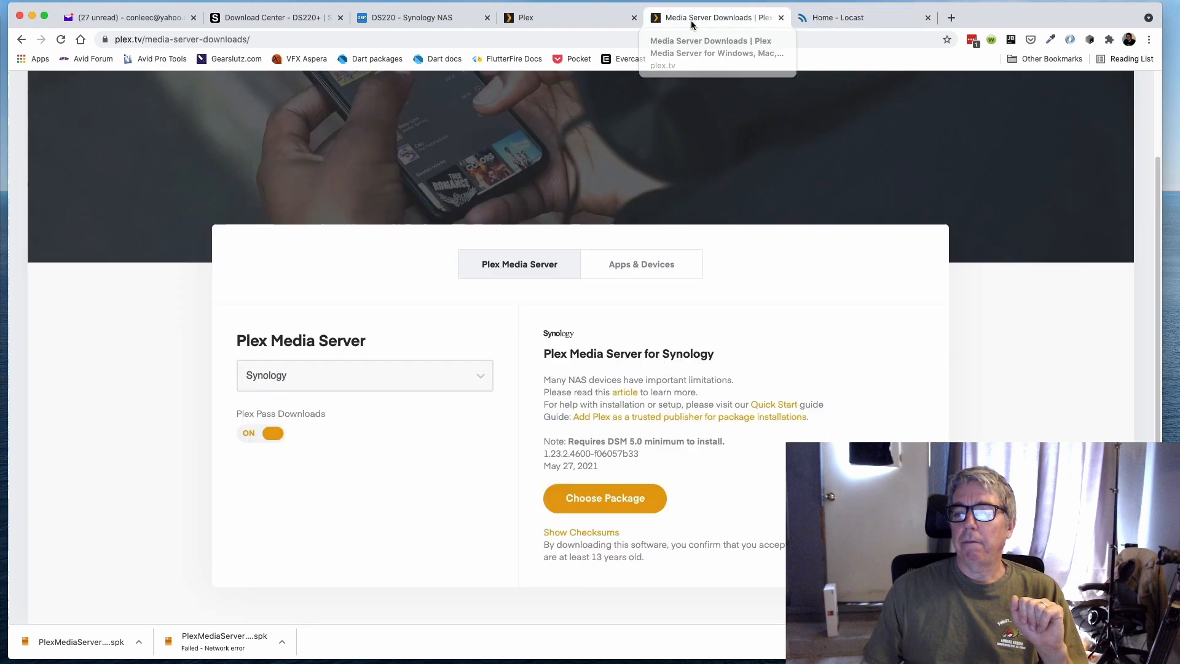
left_click(577, 21)
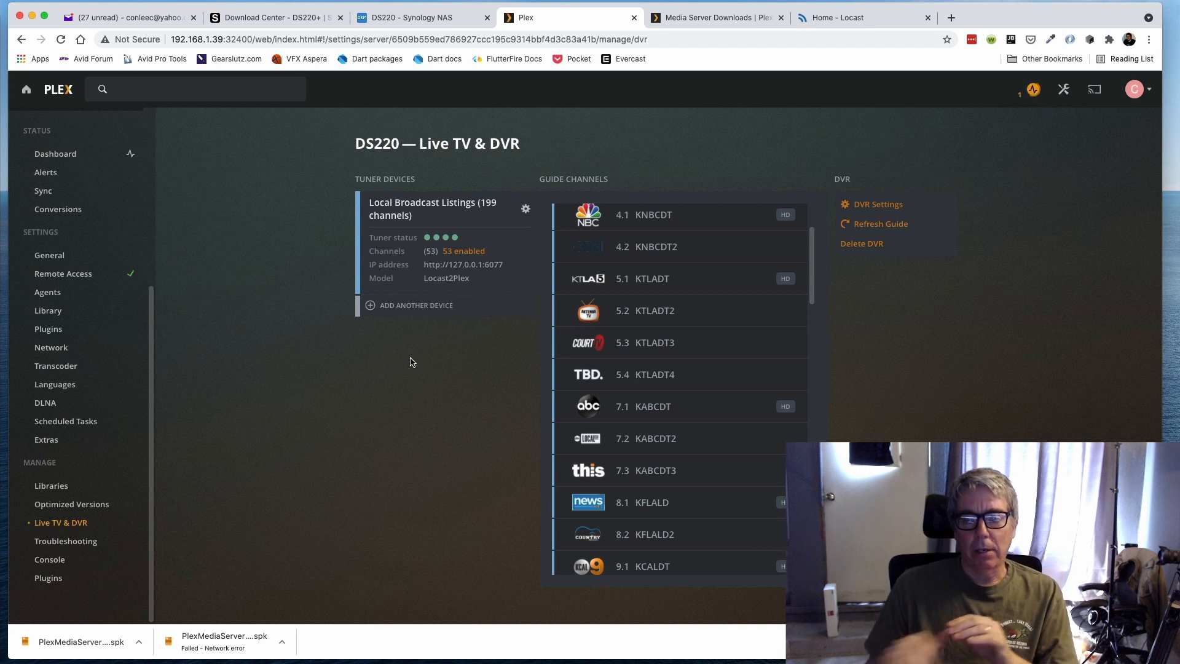
left_click(410, 17)
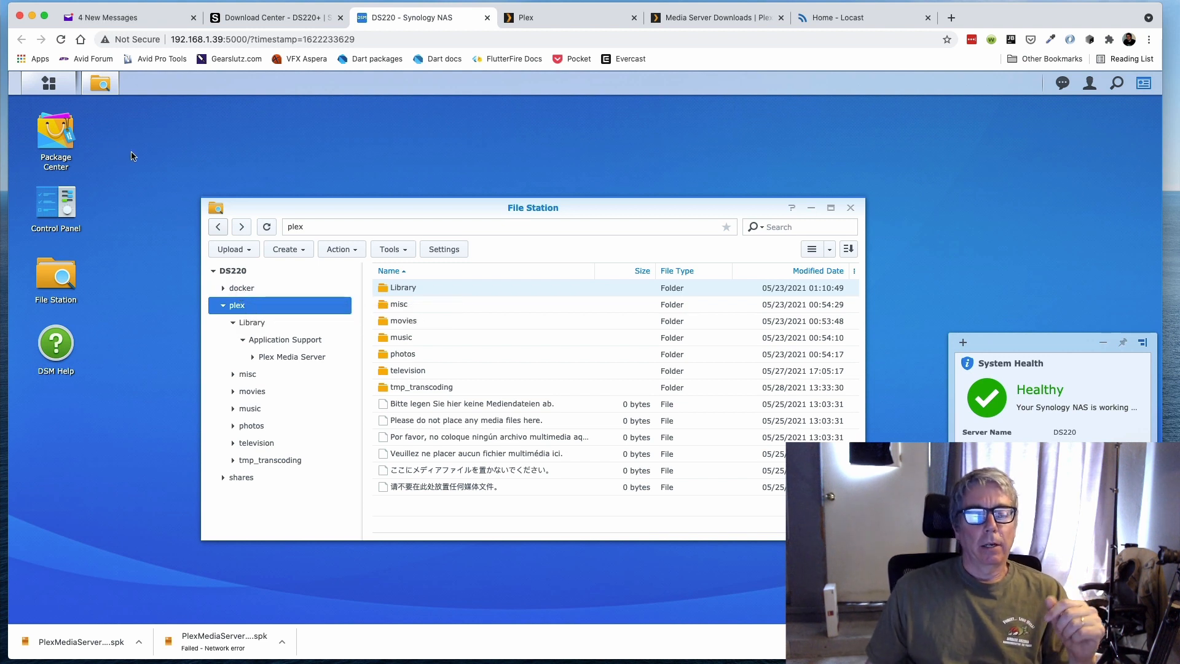
- Open the Docker package from the NAS's Package Center
left_click(62, 138)
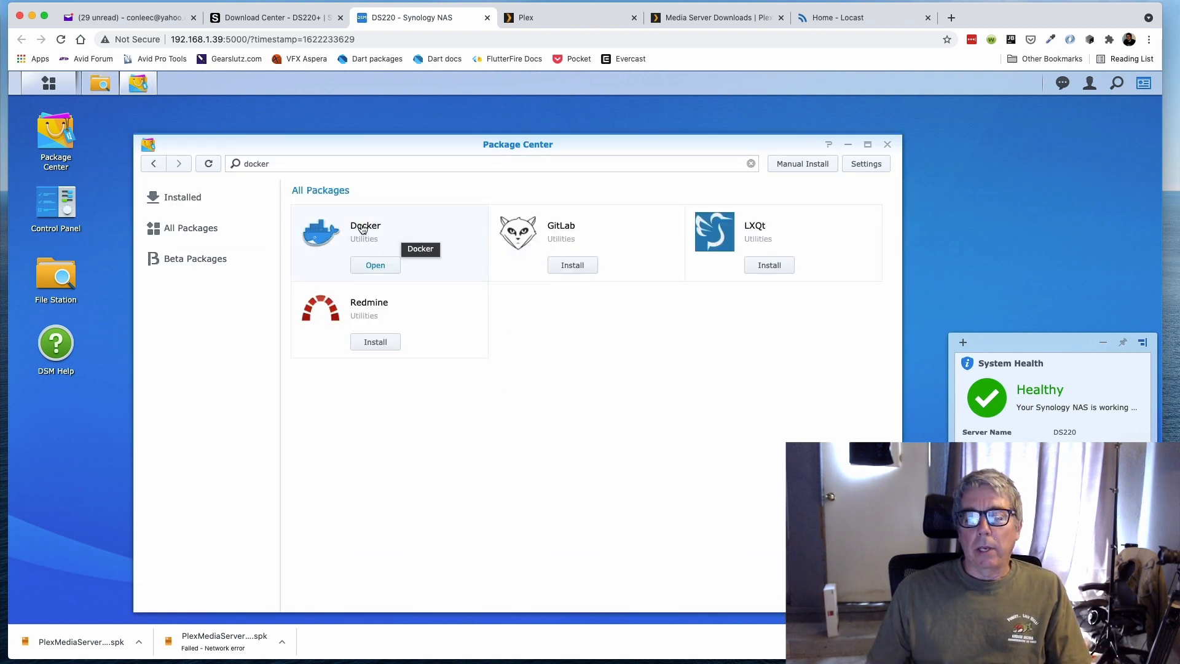
left_click(375, 265)
left_click_drag(501, 284, 538, 142)
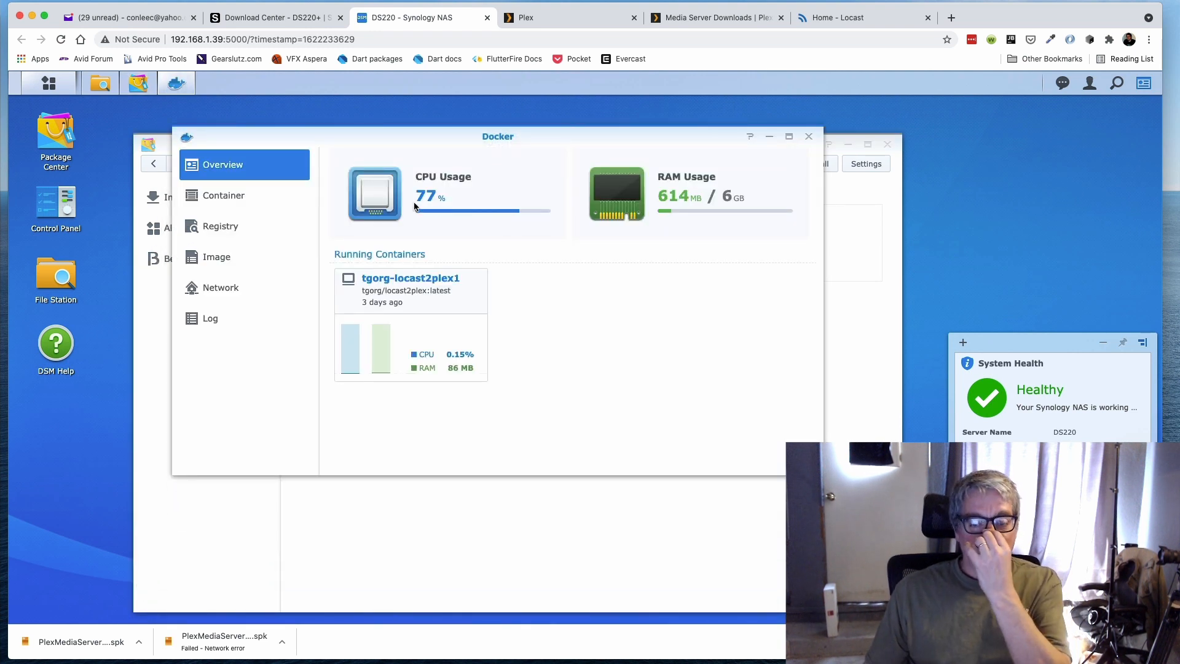
- Search Docker's image registry for "locast" and select the tgorg/locast2plex image
left_click(221, 225)
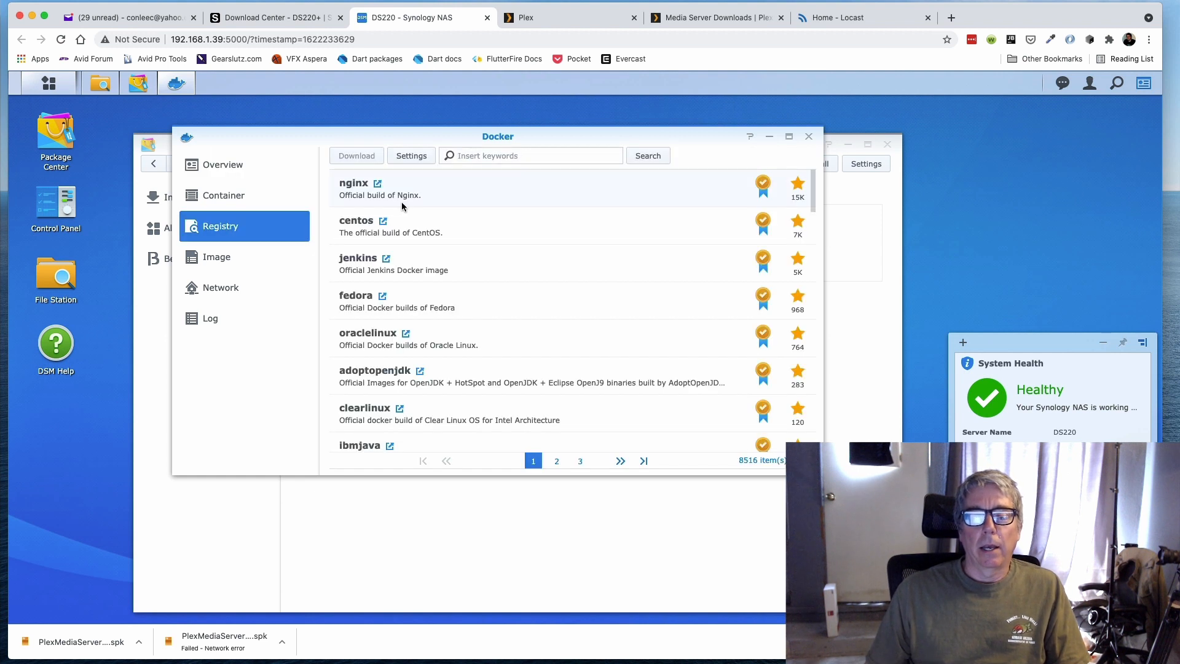
left_click(501, 159)
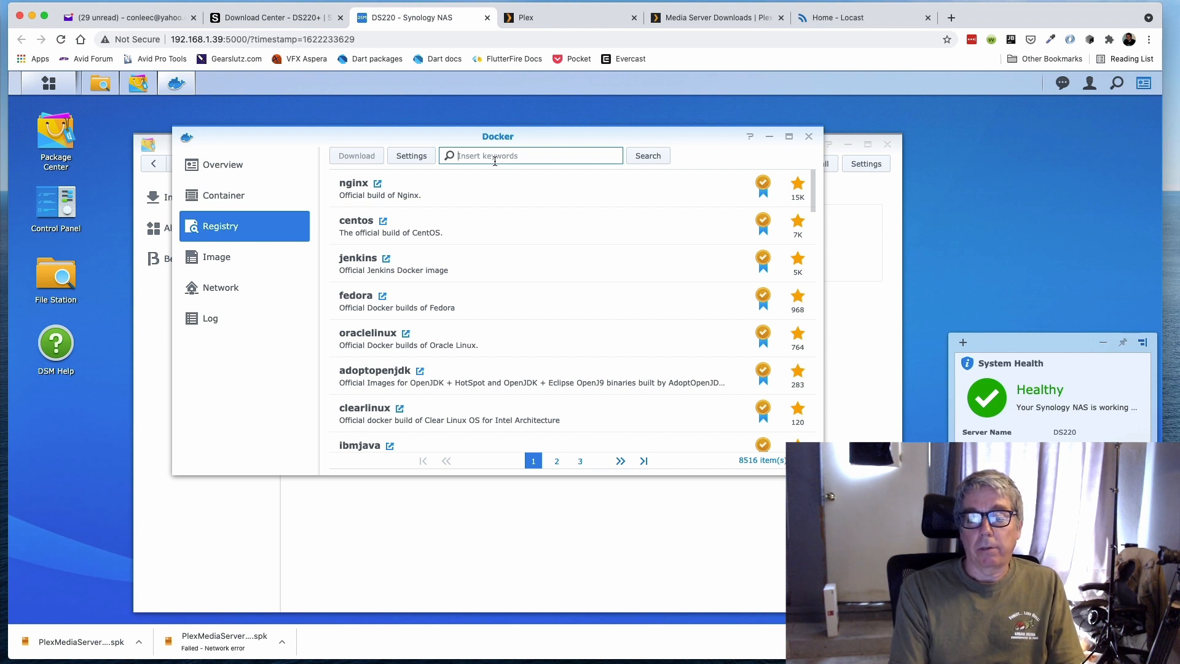
type("l")
key("BackSpace")
key("BackSpace")
type("ocast")
key("Return")
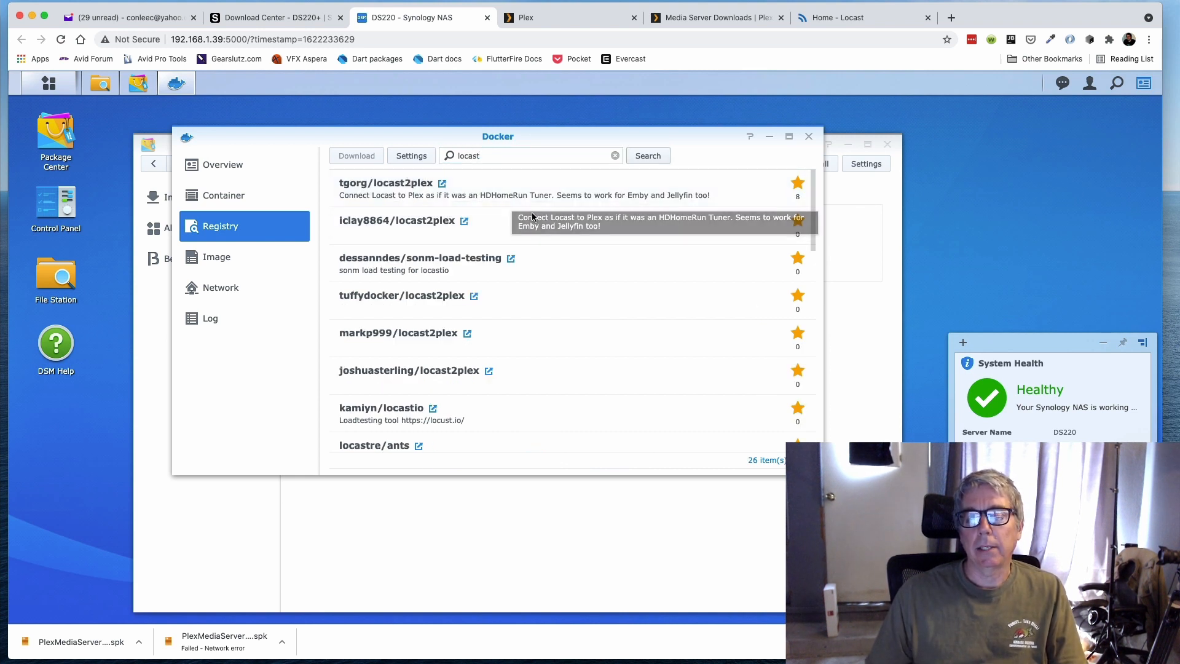
left_click(482, 195)
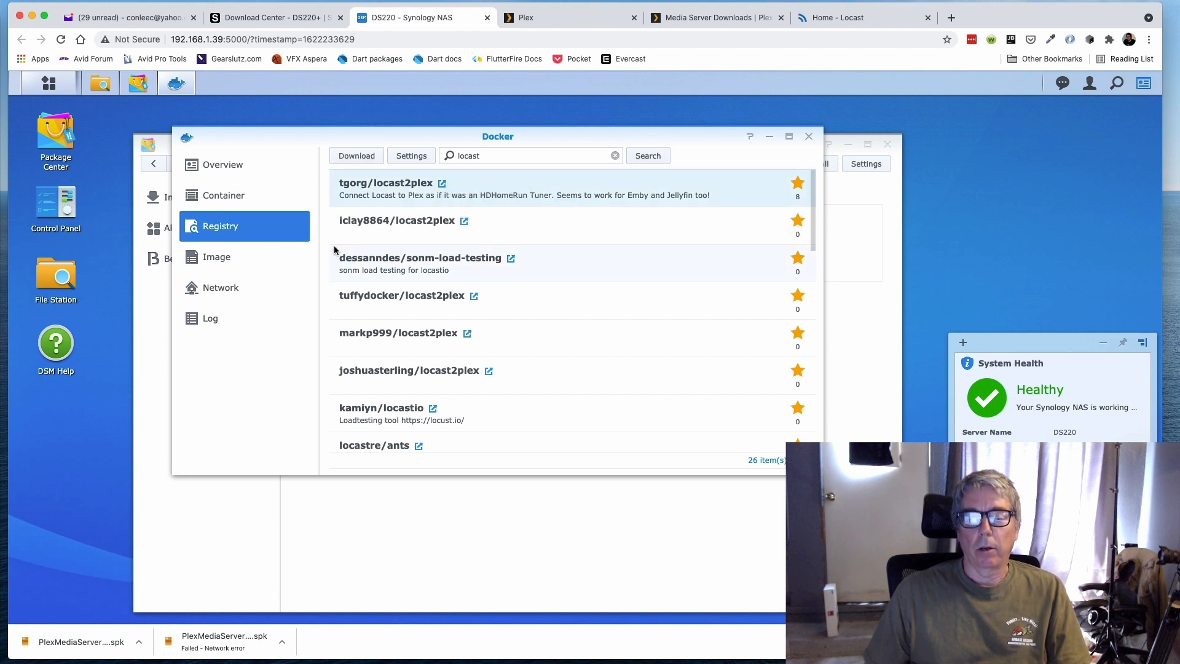
- Create a container from the downloaded tgorg/locast2plex:latest image with default settings, without running it after the wizard finishes
left_click(227, 264)
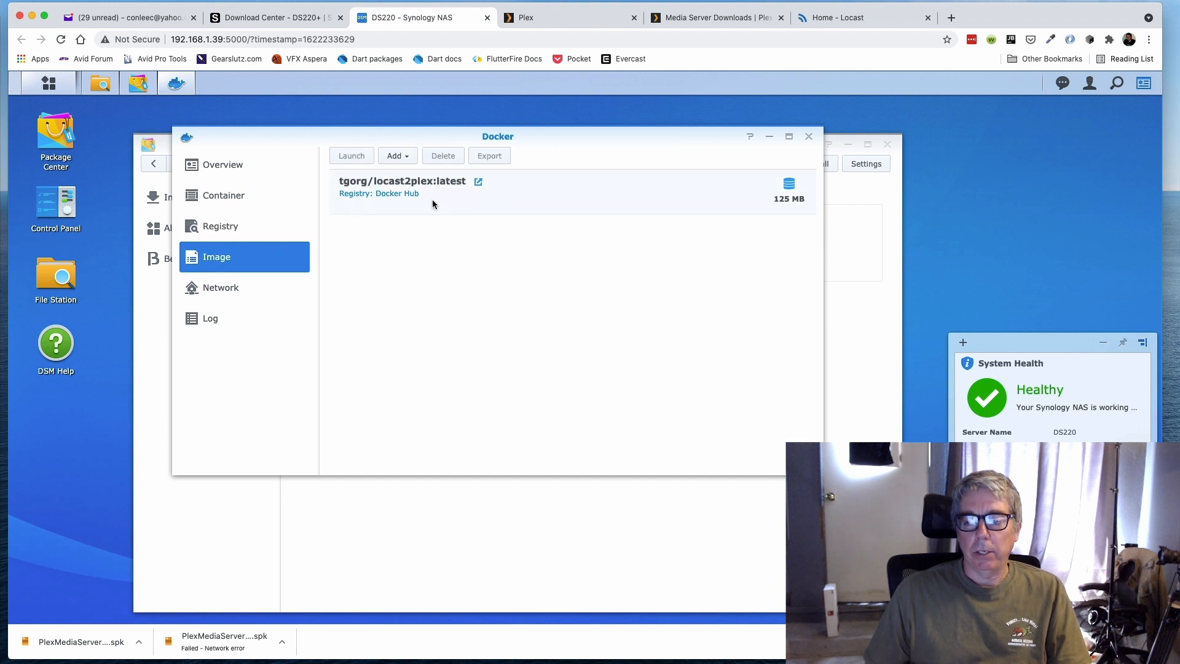
left_click(458, 195)
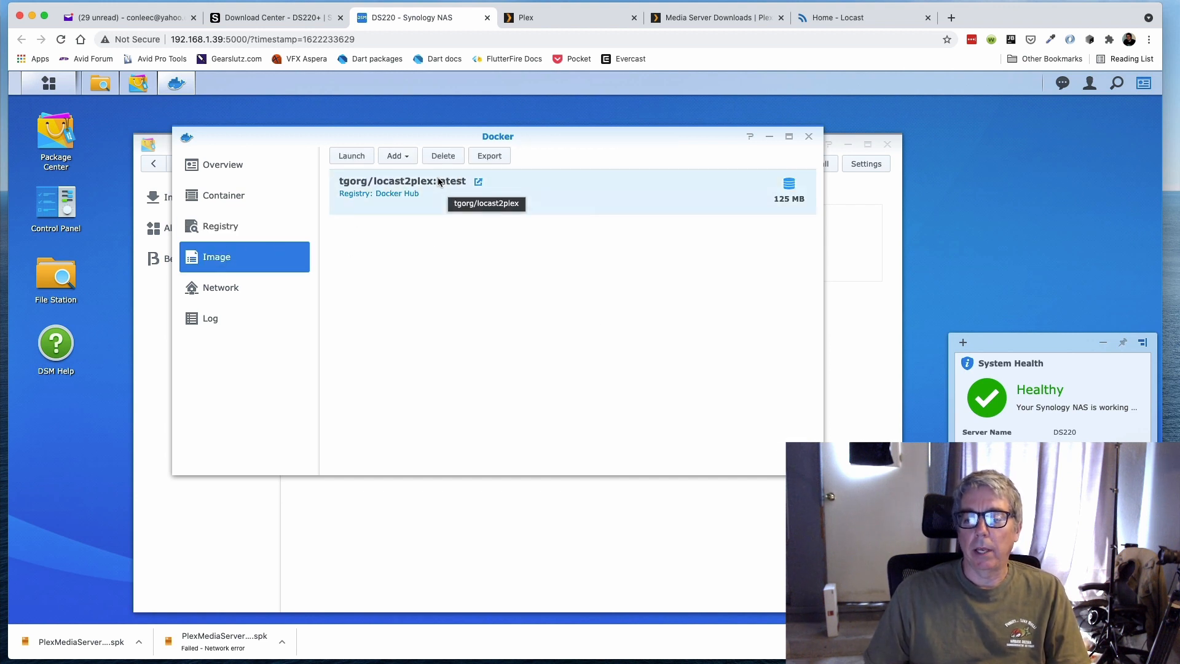
left_click(352, 157)
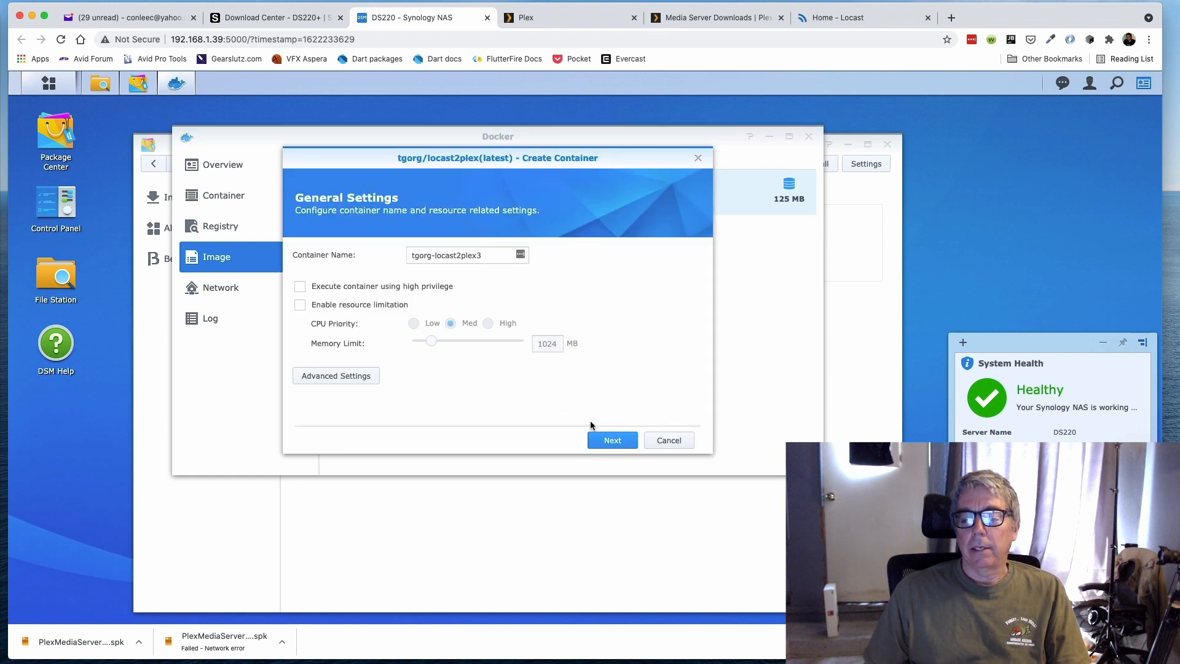
left_click(609, 440)
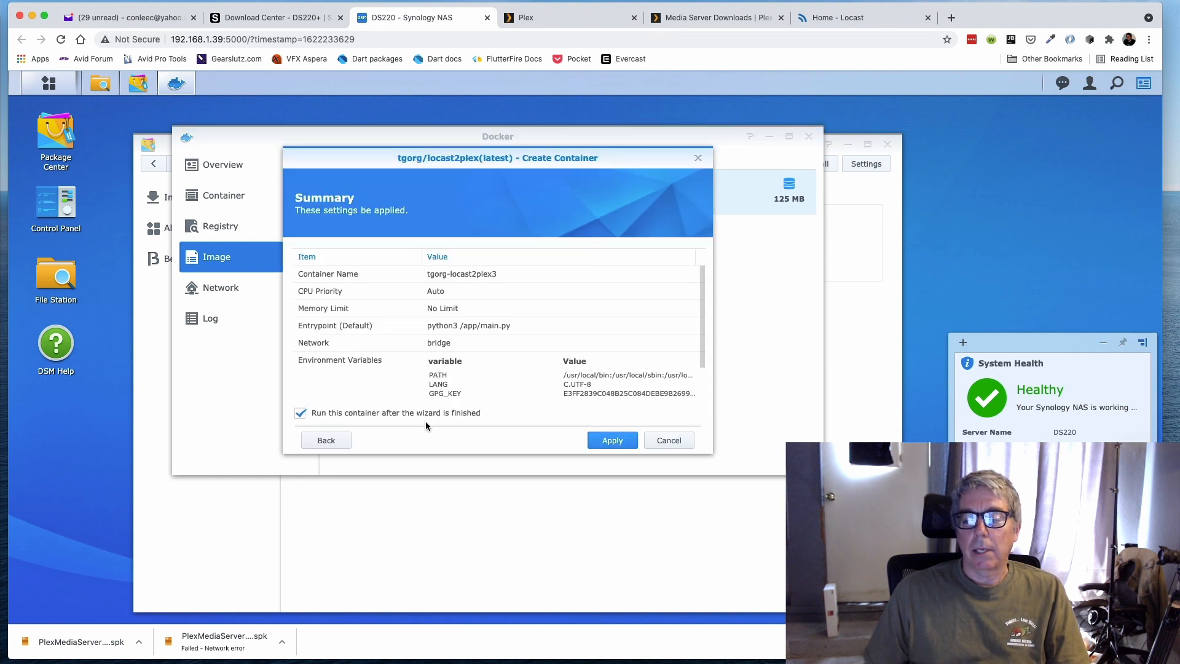
left_click(302, 412)
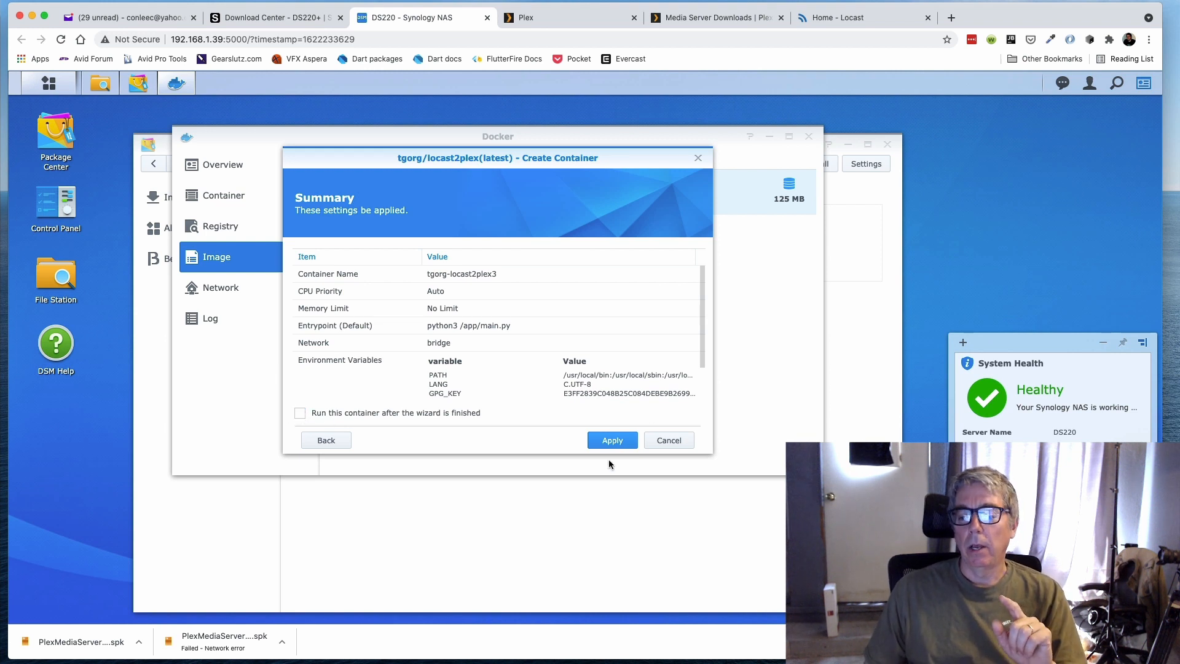
left_click(609, 440)
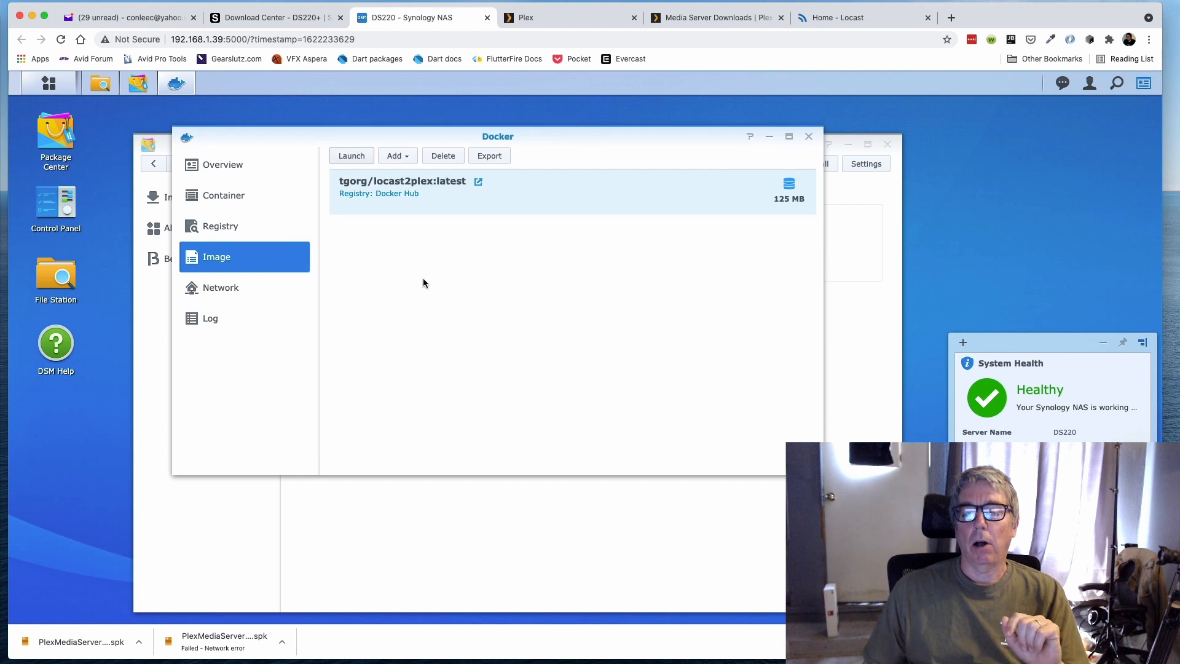
- Review the general settings of the stopped tgorg-locast2plex3 container, leaving them as they are
left_click(222, 195)
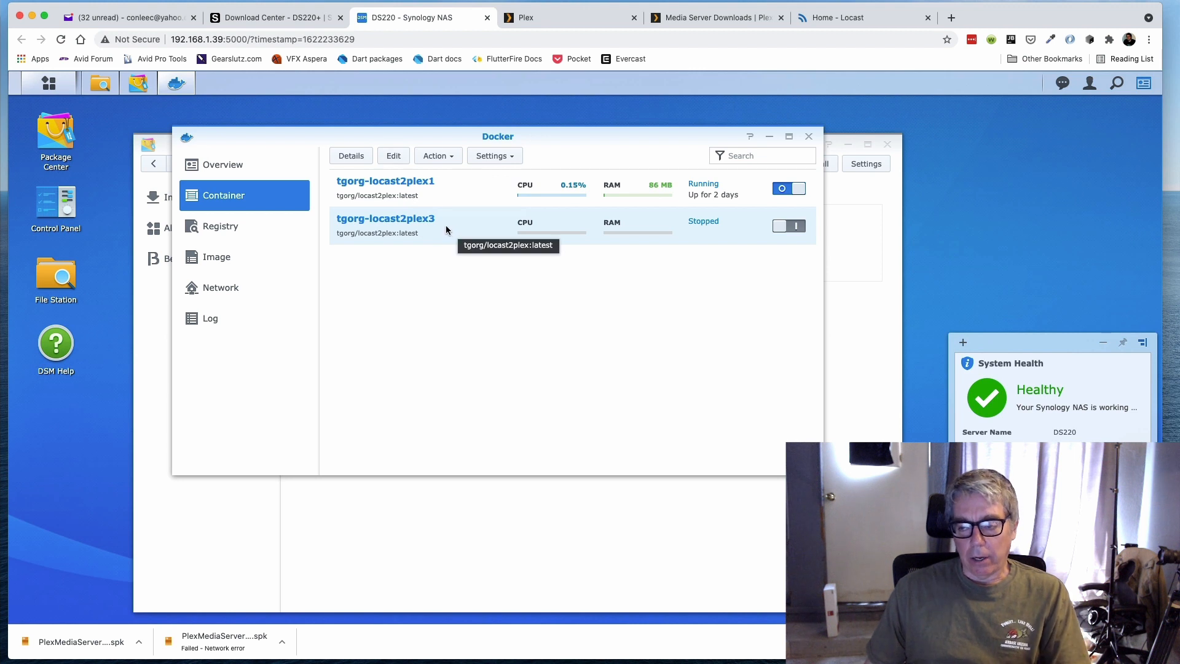
left_click(395, 158)
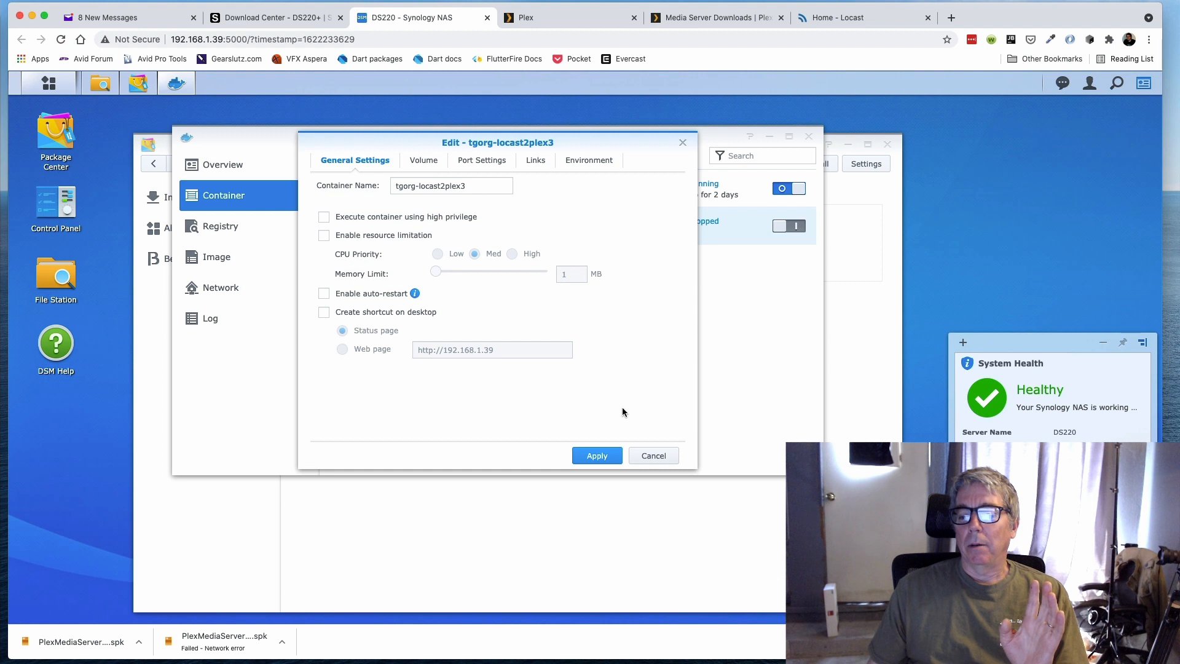
left_click(652, 455)
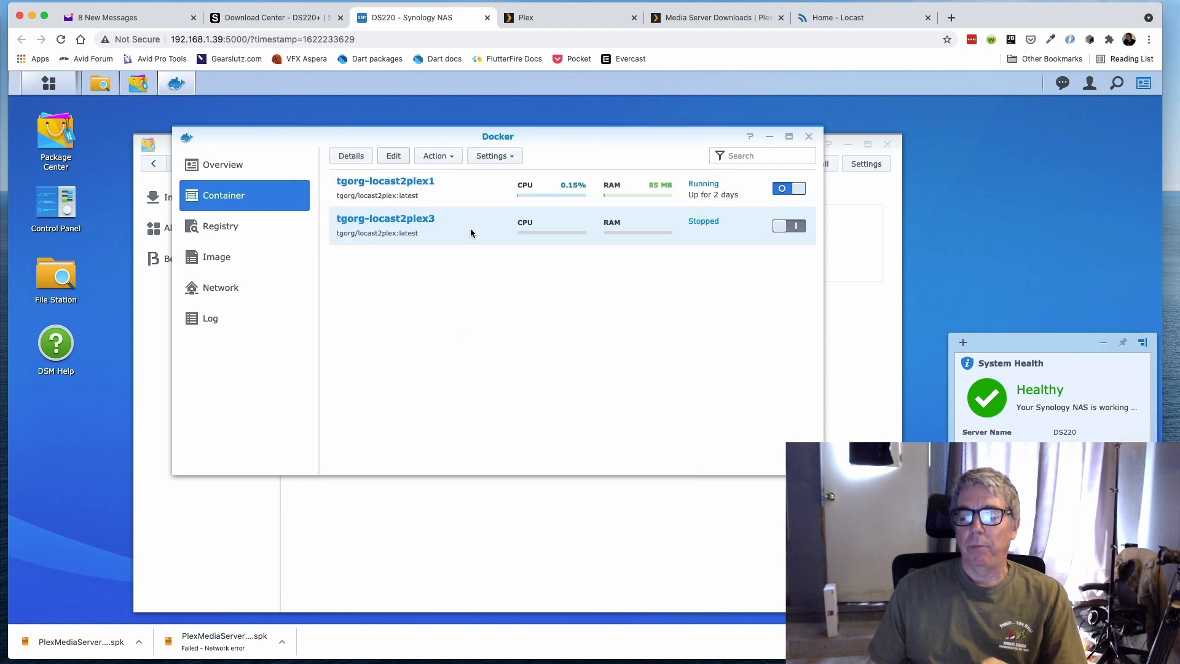
- Open the docker/locast2plex folder in File Station and bring up an overwriting upload for it
left_click(56, 276)
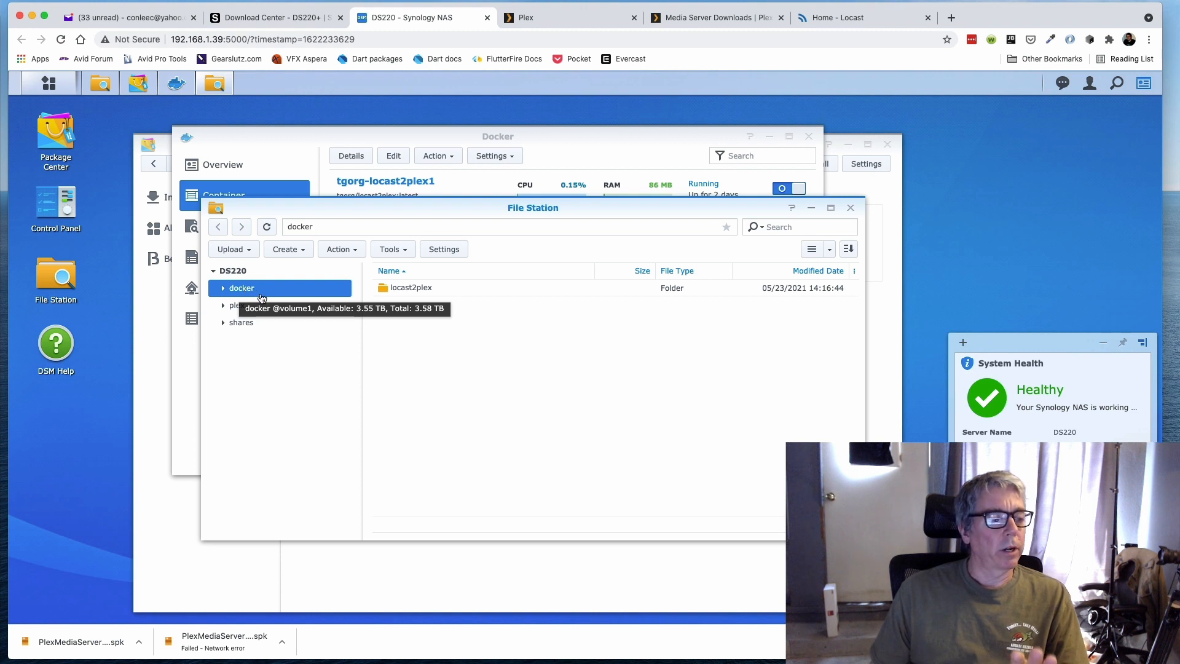
double_click(381, 287)
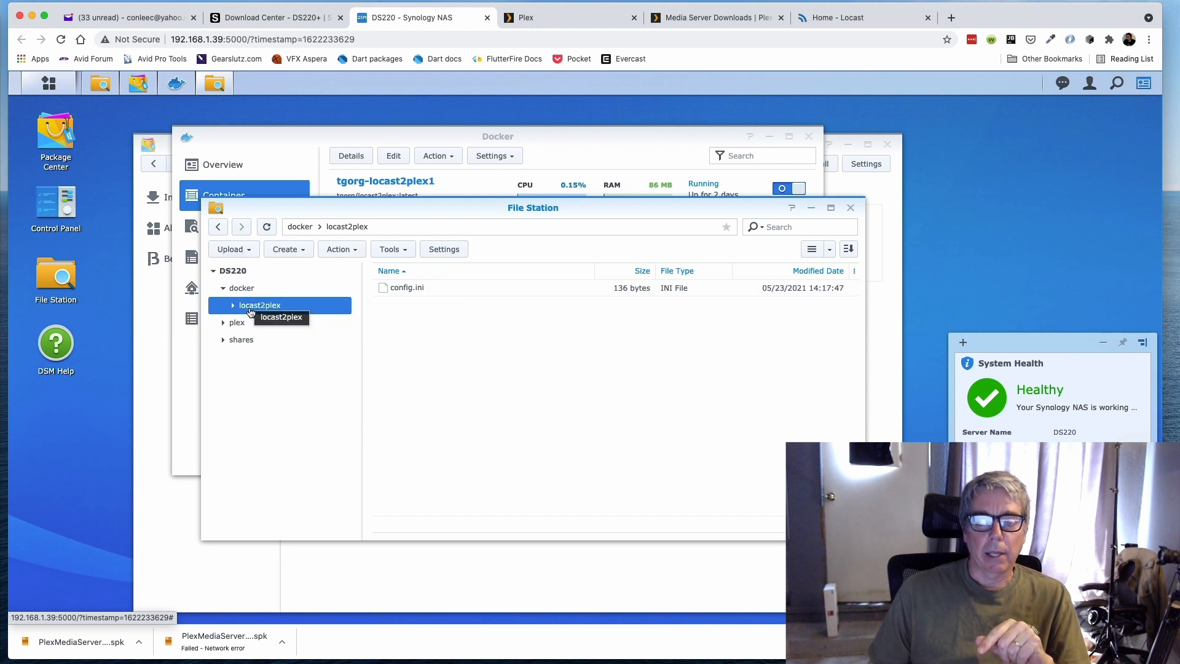
left_click(233, 250)
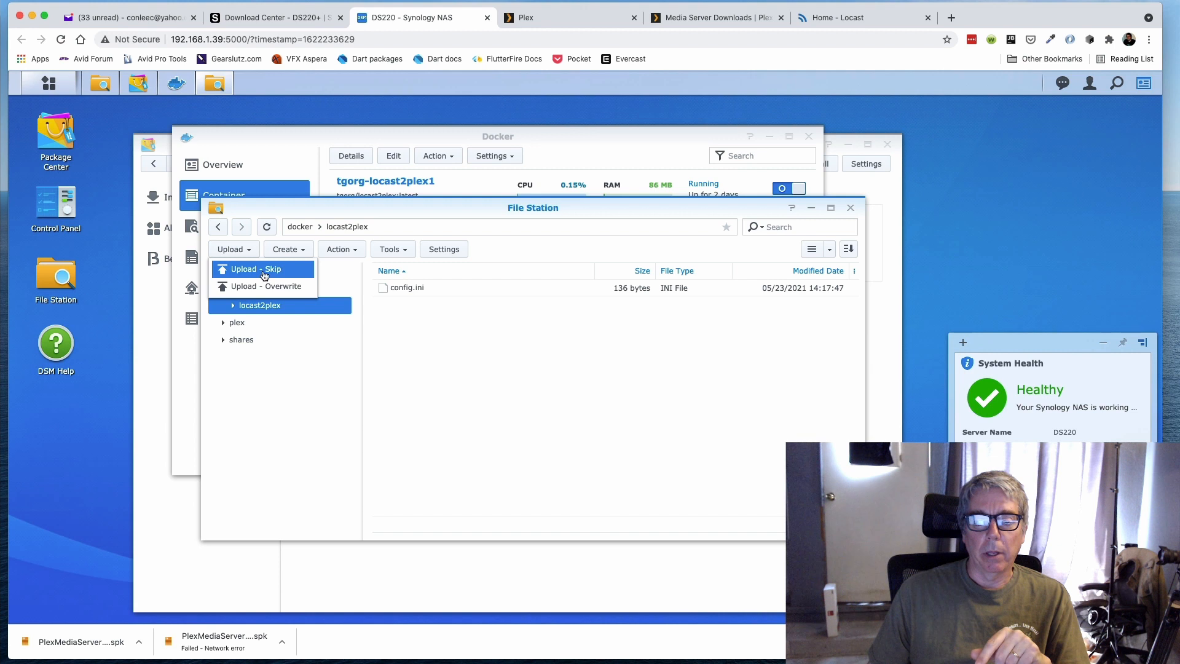
left_click(244, 287)
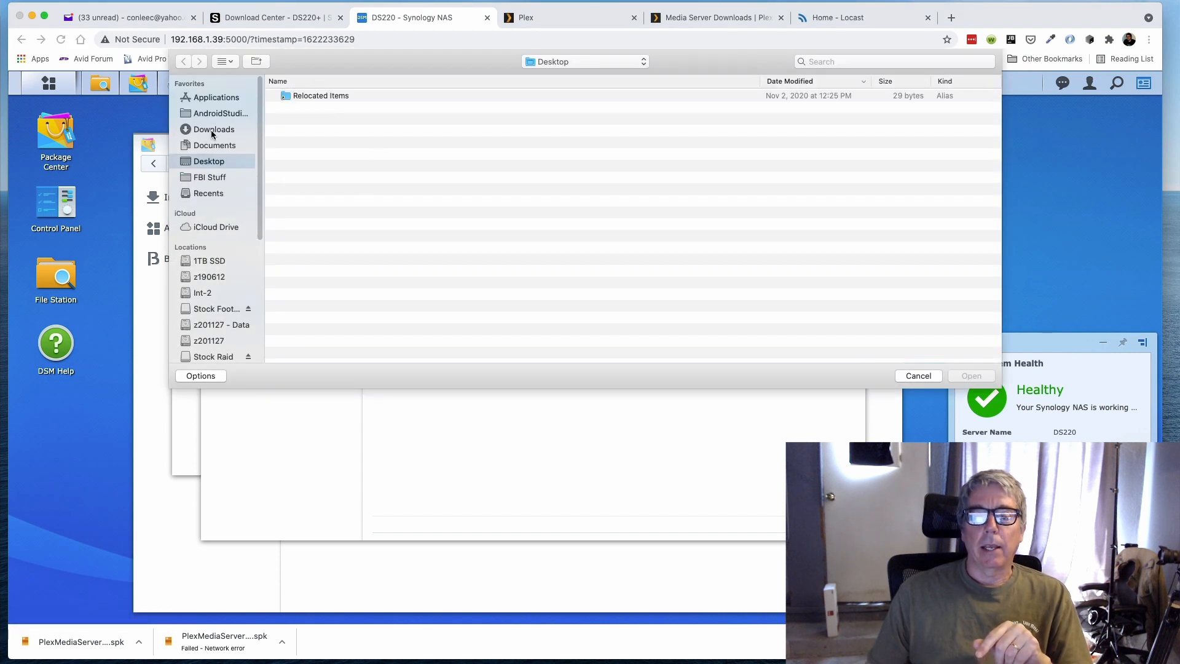
- Try to choose config.ini from the Downloads folder for the upload
left_click(211, 132)
left_click(214, 146)
scroll(378, 245, "down", 5)
scroll(332, 251, "up", 3)
left_click(214, 129)
left_click(314, 167)
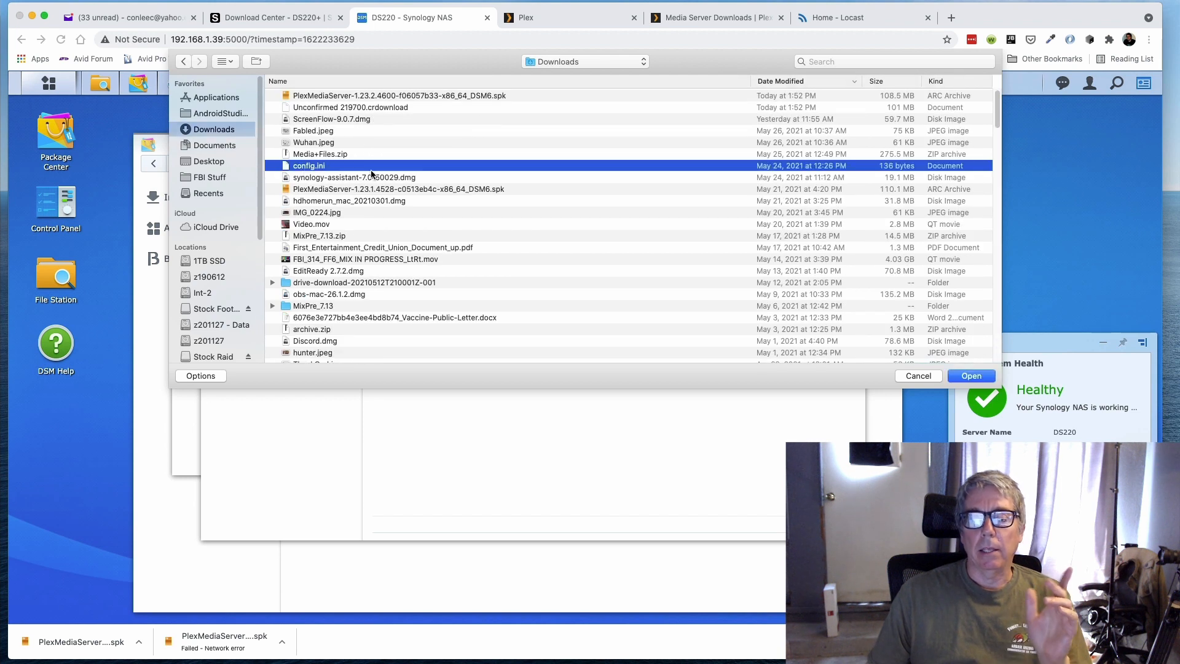
right_click(287, 166)
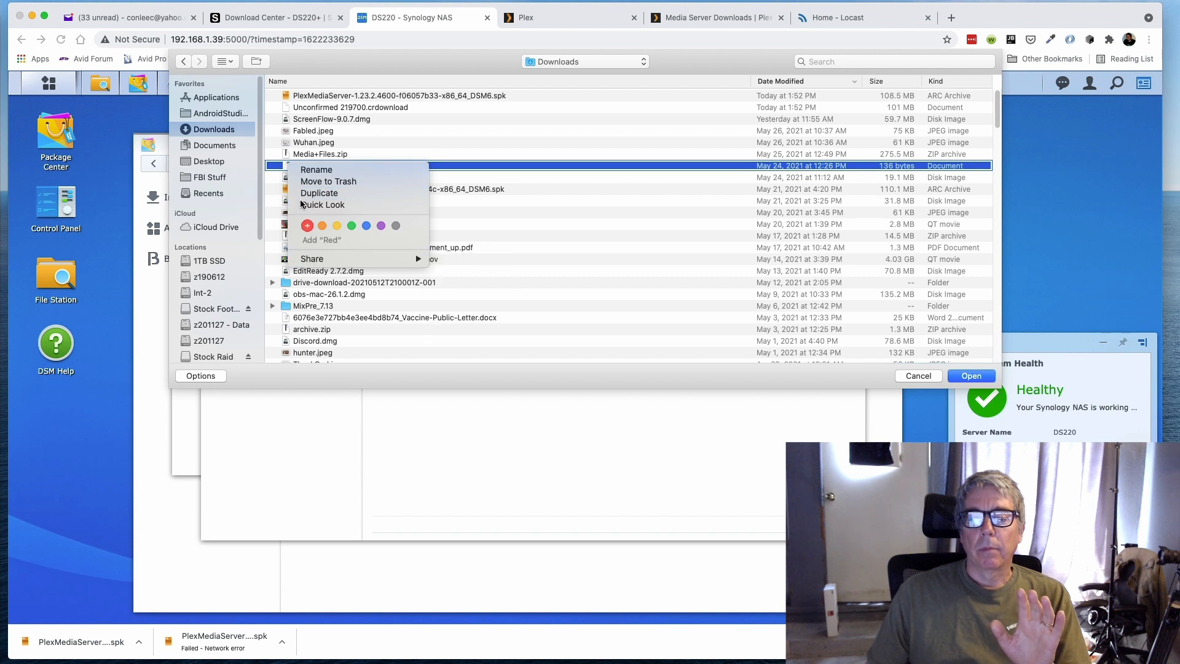
left_click(265, 368)
left_click(924, 376)
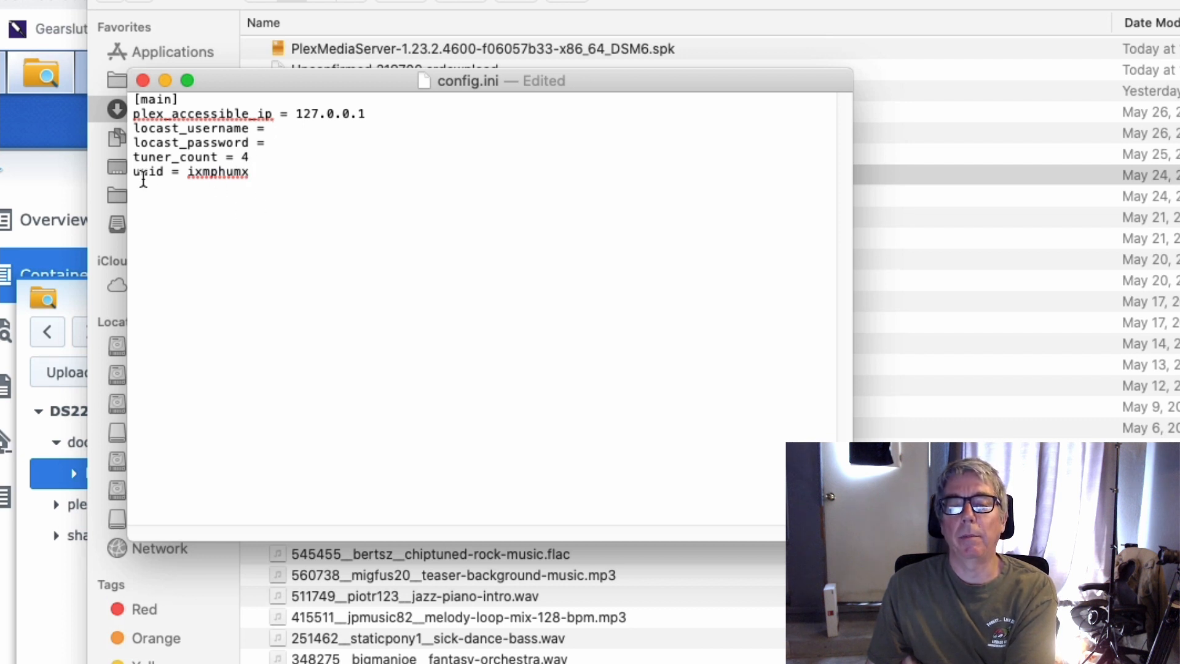
- Examine the uuid line in config.ini, and close the file, the Downloads window and File Station
left_click_drag(138, 178, 228, 180)
left_click(216, 180)
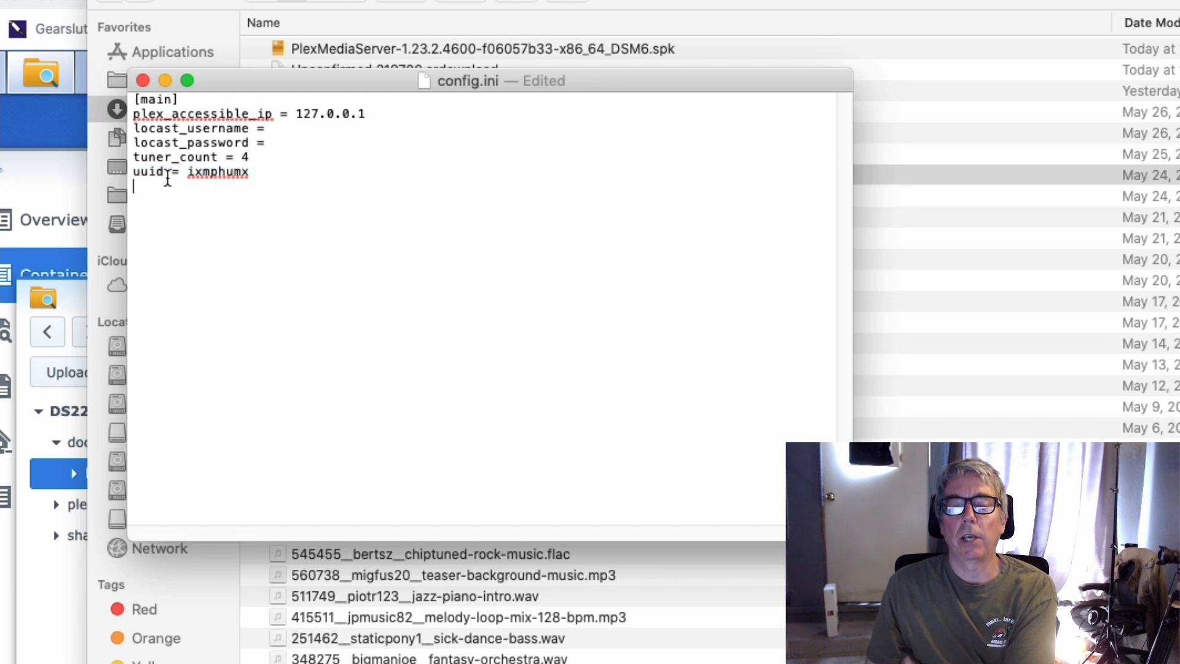
triple_click(137, 177)
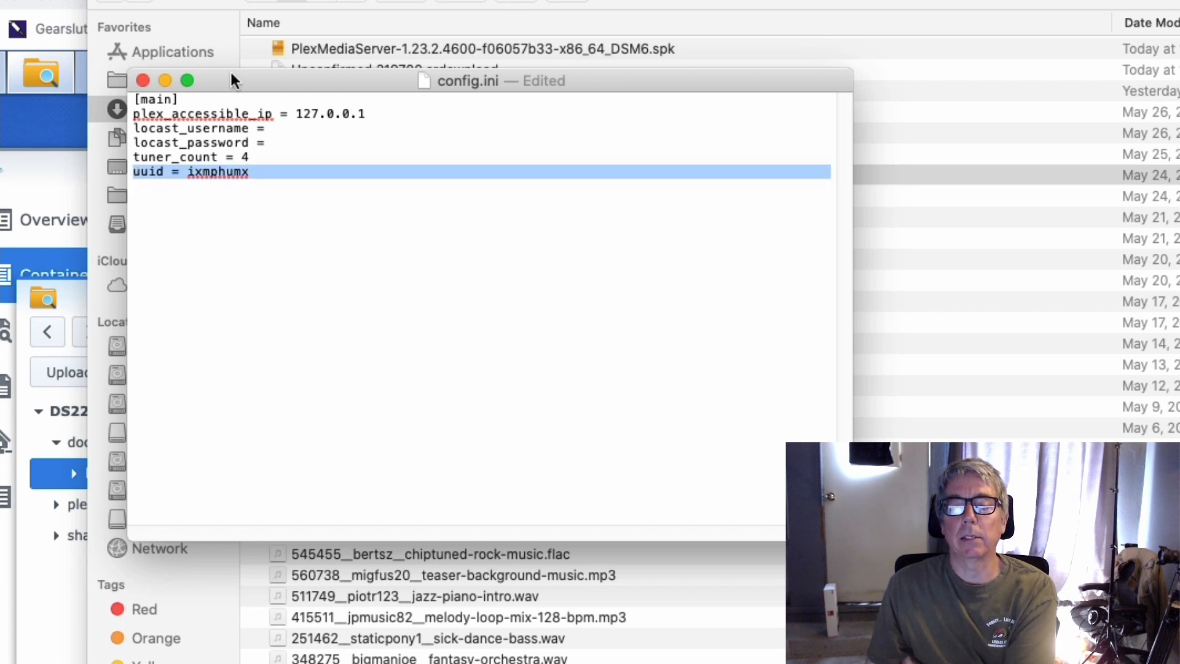
left_click(142, 80)
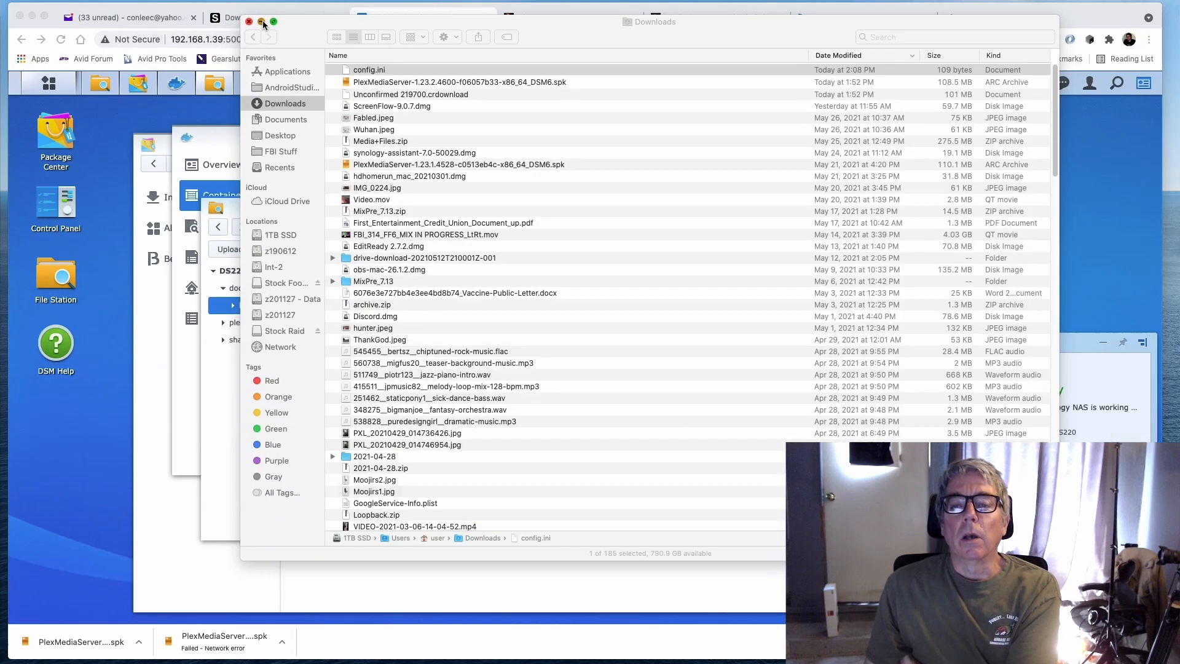
left_click(262, 22)
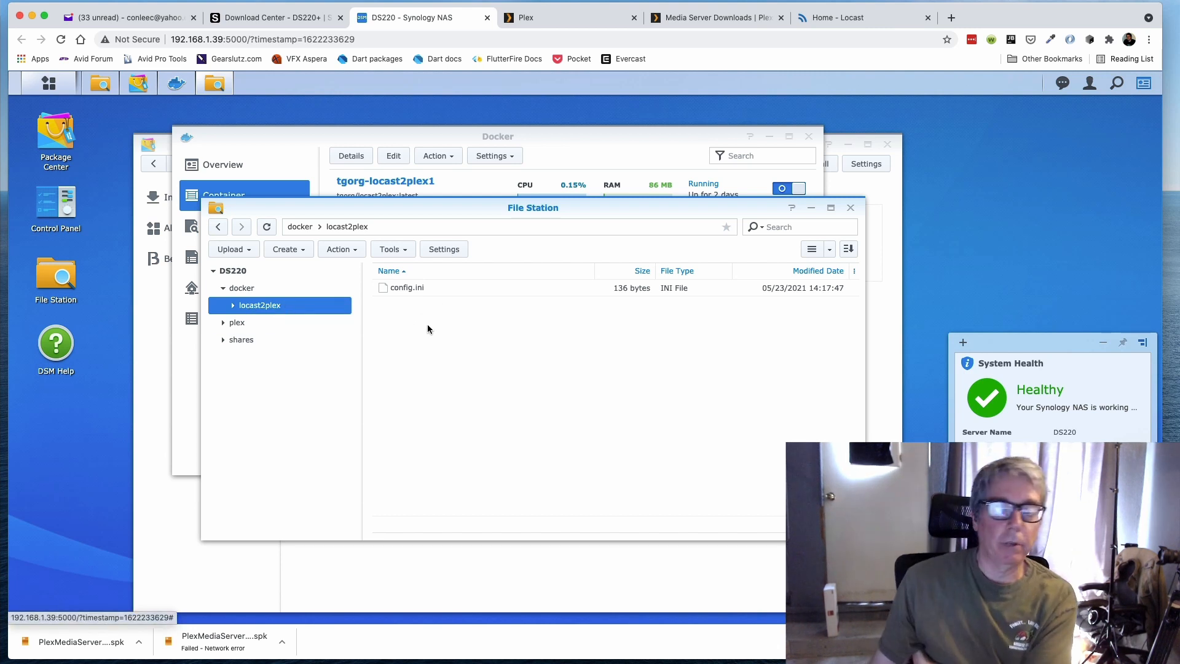
left_click(850, 207)
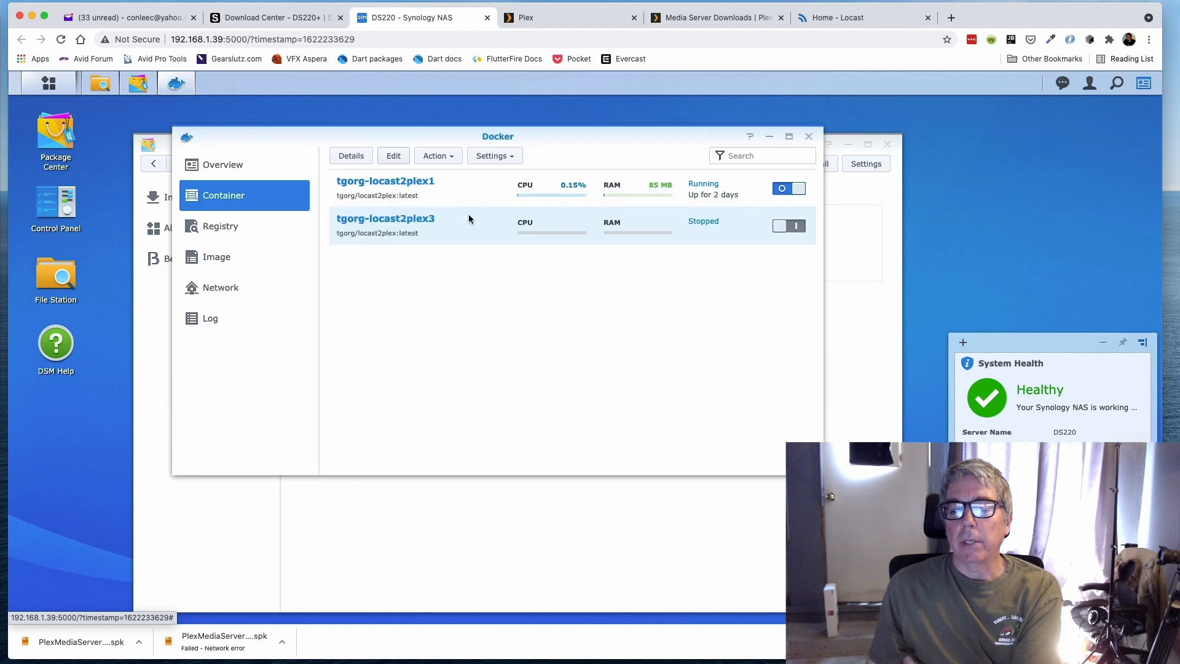
- Add the file docker/locast2plex/config.ini to the volume settings of the tgorg-locast2plex3 container
left_click(392, 157)
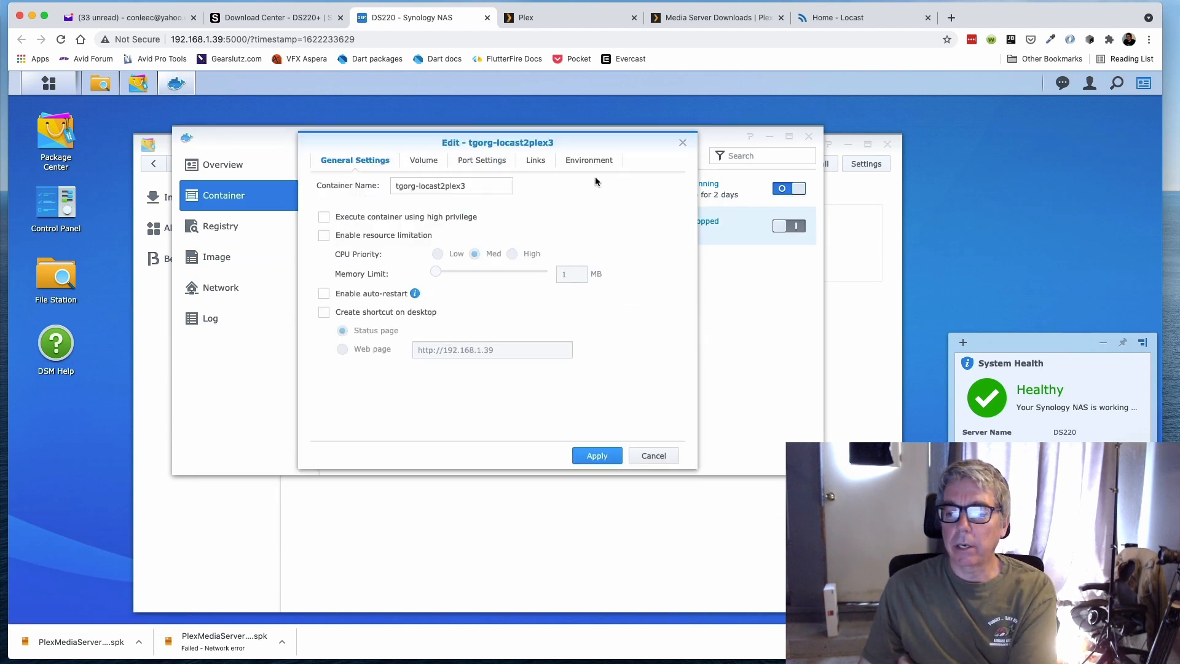
left_click(432, 162)
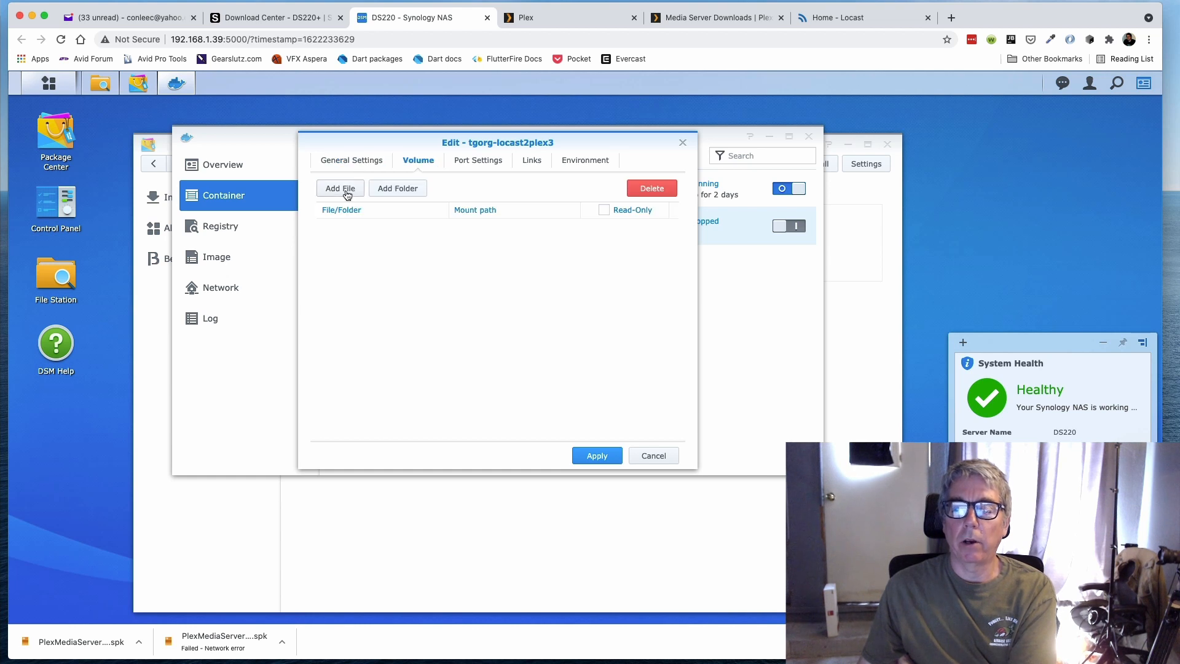
left_click(341, 188)
left_click(351, 214)
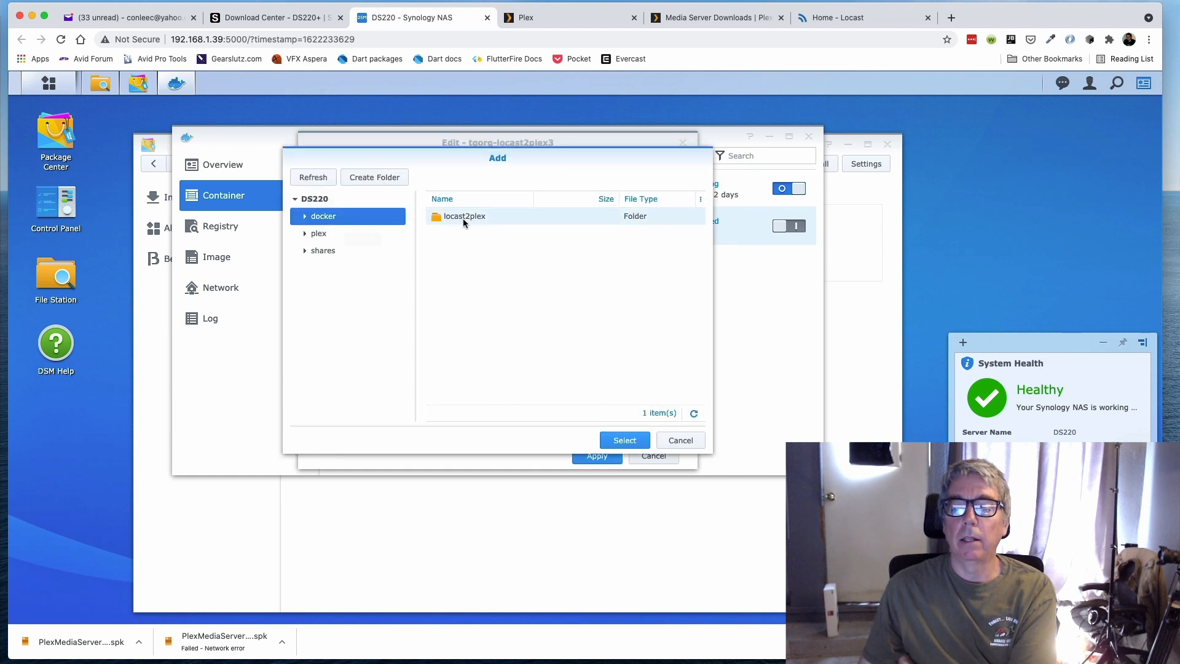
double_click(462, 218)
left_click(463, 215)
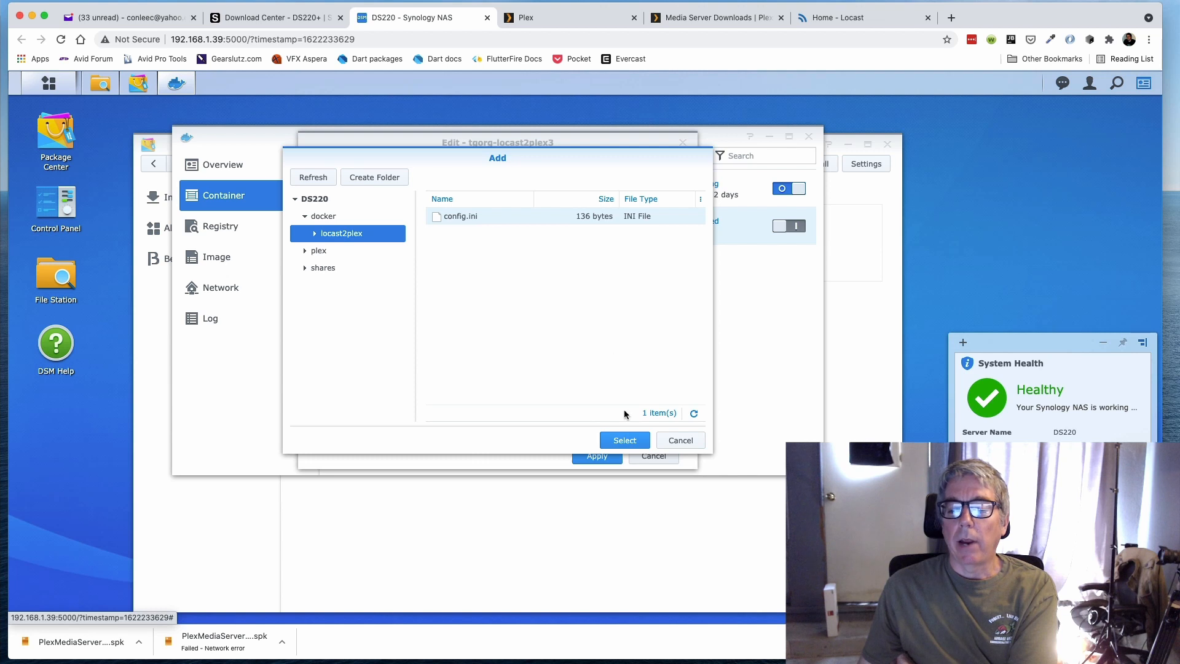
left_click(630, 445)
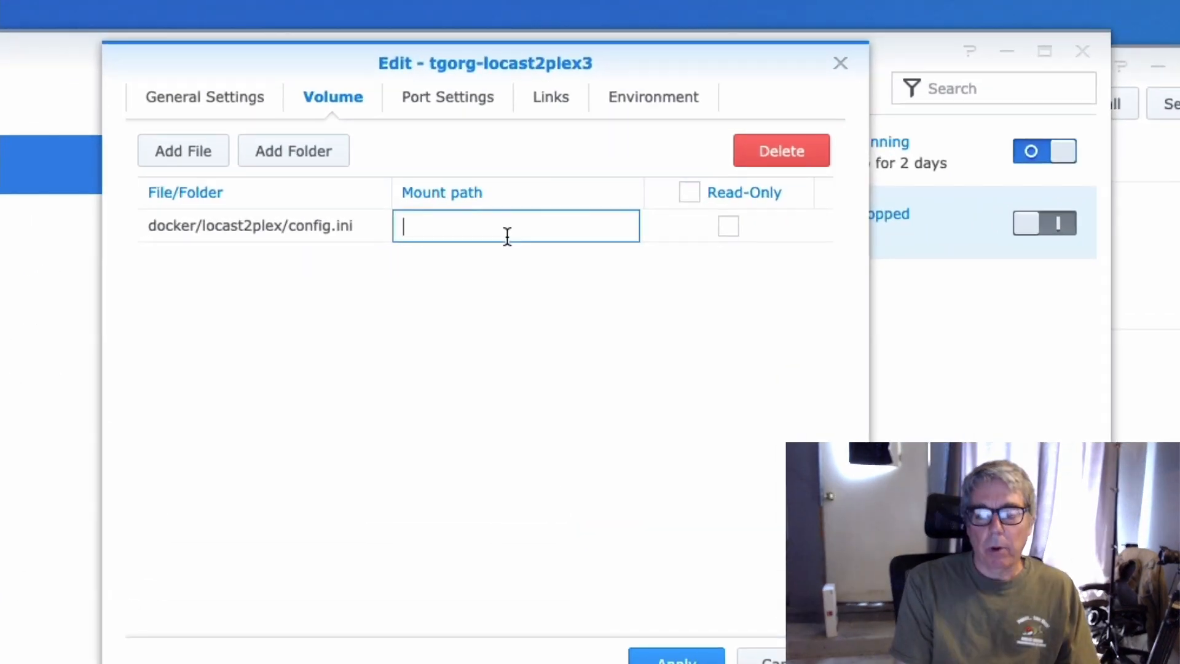
- Enter /app/conf as the mount path for the container's config.ini file
type("/")
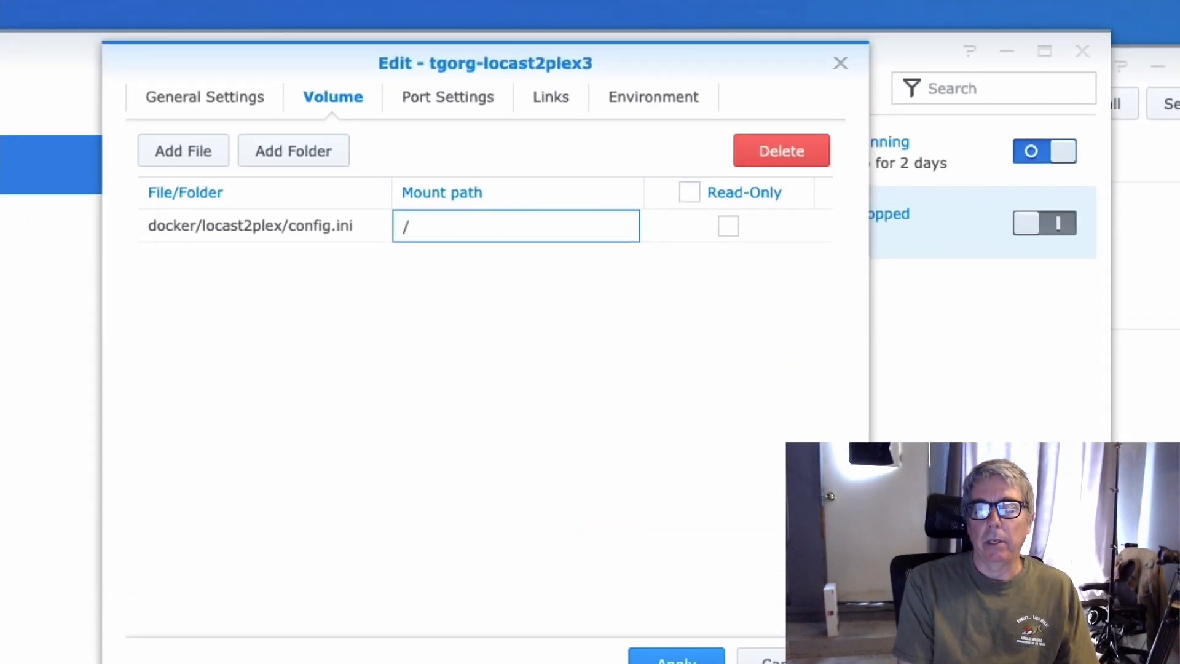
type("app")
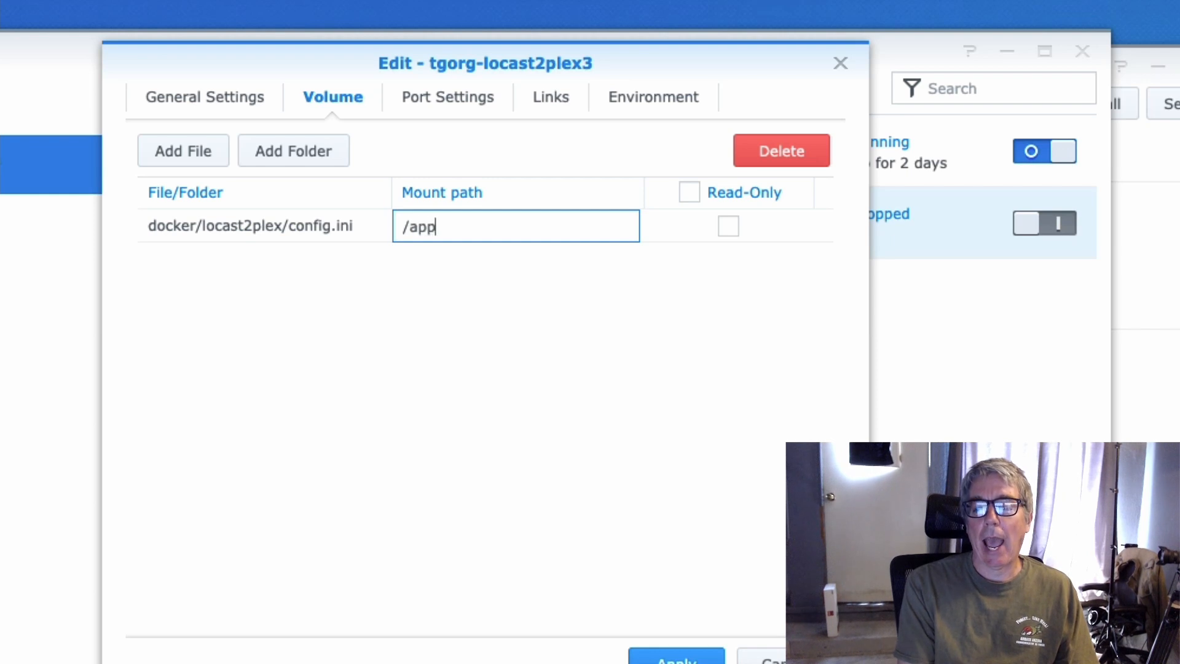
type("/conf")
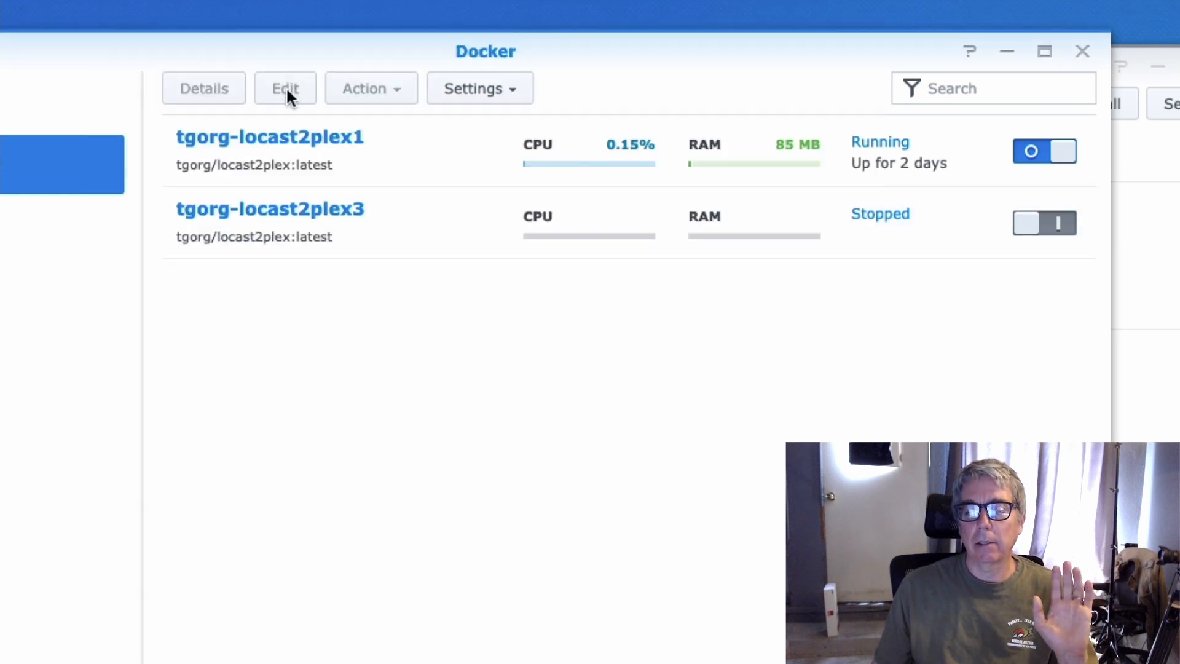
- Open the port settings of the tgorg-locast2plex3 container, and check the port mapping in the details of tgorg-locast2plex1
left_click(282, 220)
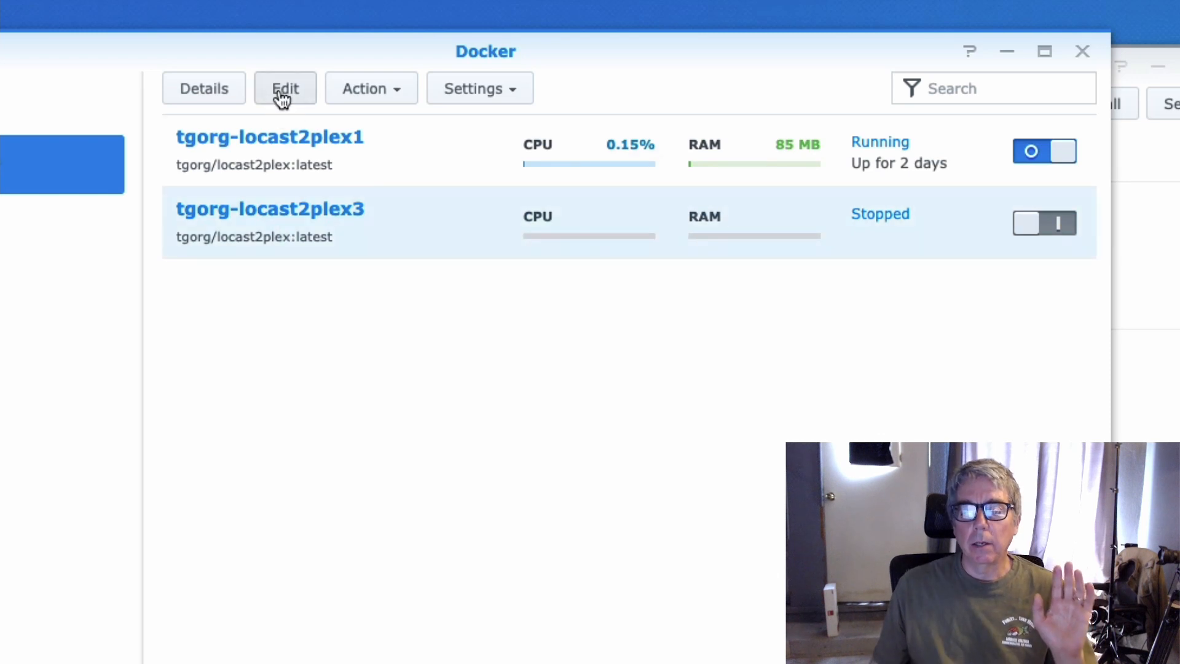
left_click(281, 98)
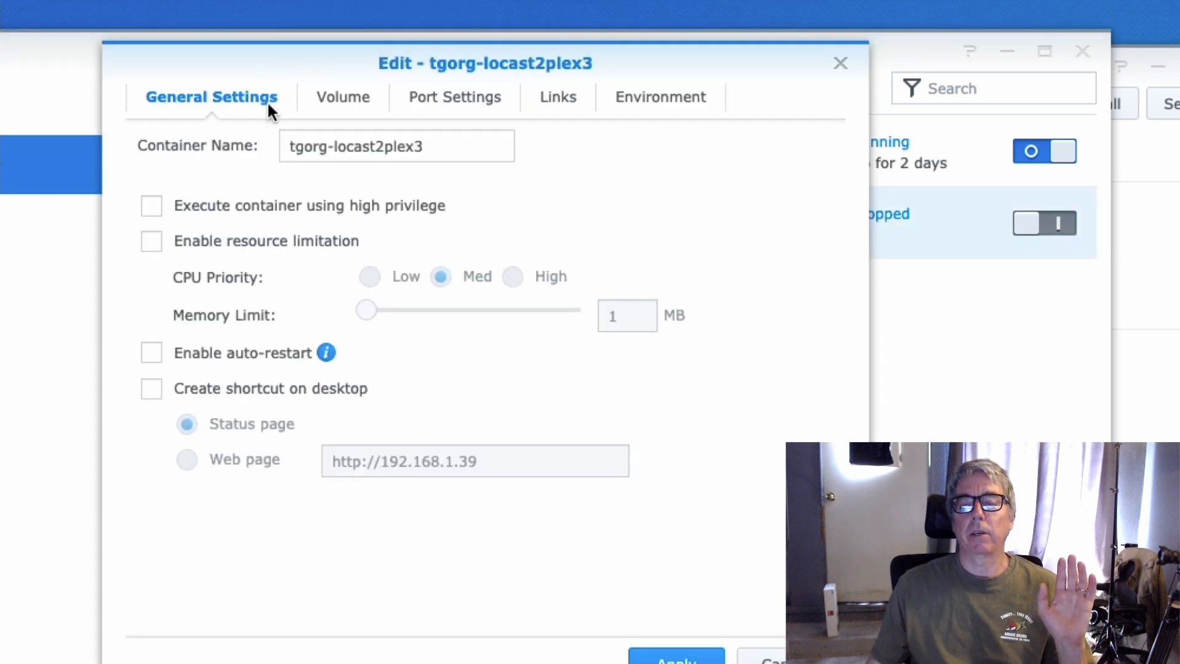
left_click(468, 102)
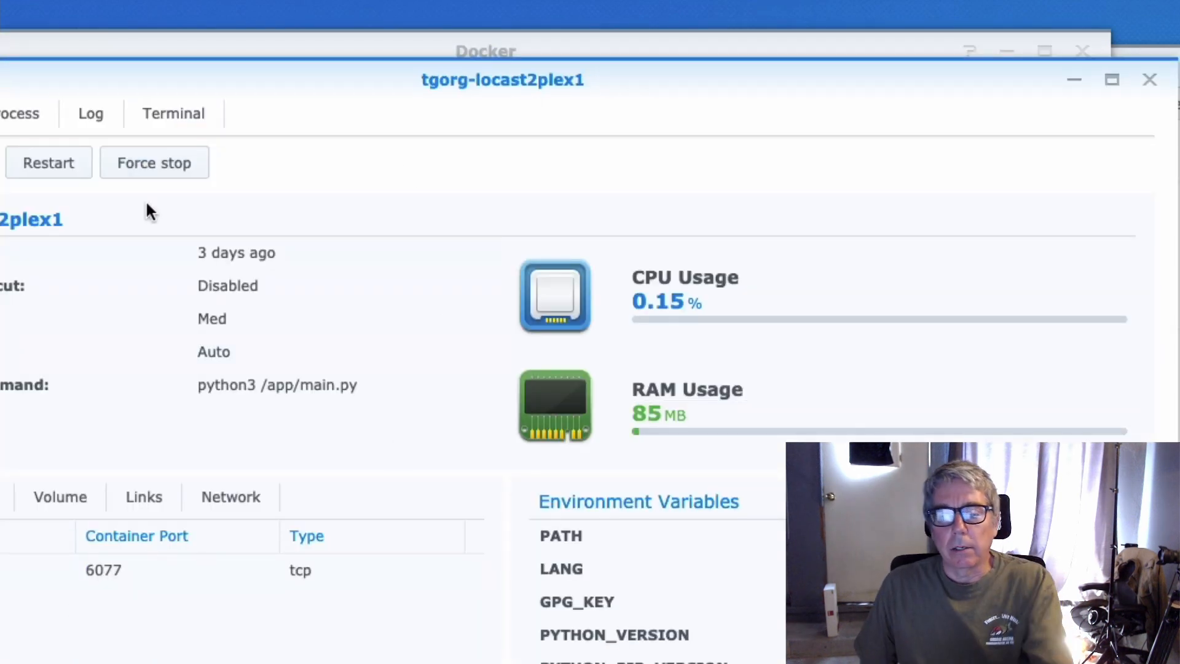
left_click(1074, 83)
- Add a TCP port mapping to the tgorg-locast2plex3 container with container port 6077 and local port 6077, and apply it
left_click(391, 209)
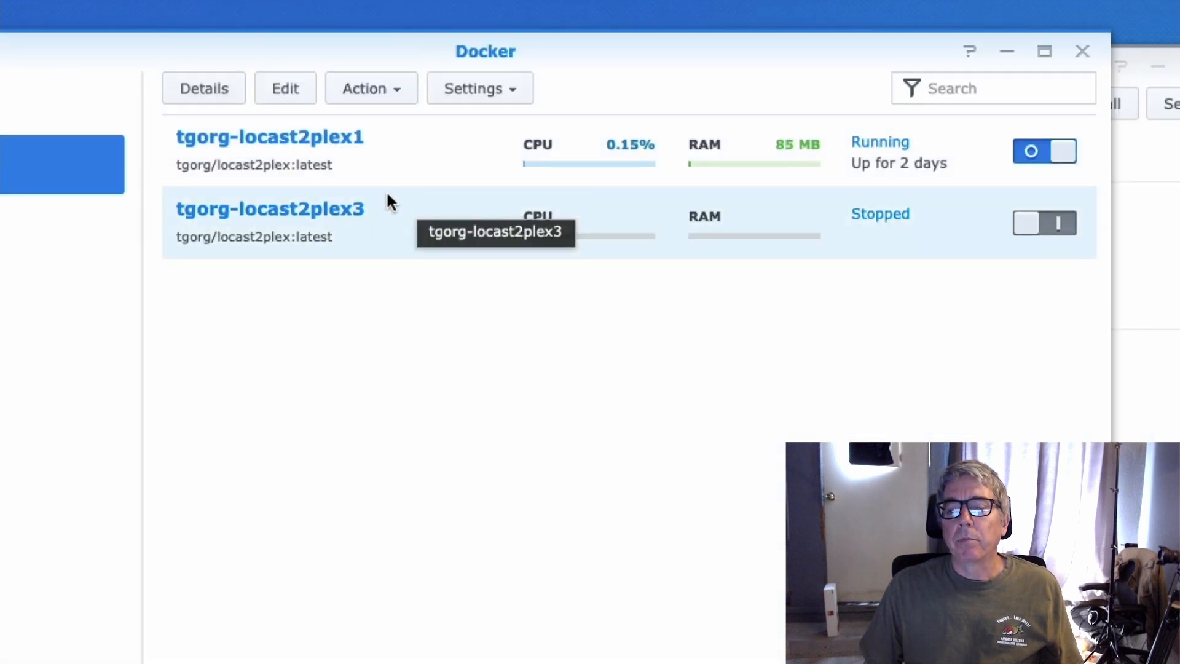
left_click(286, 95)
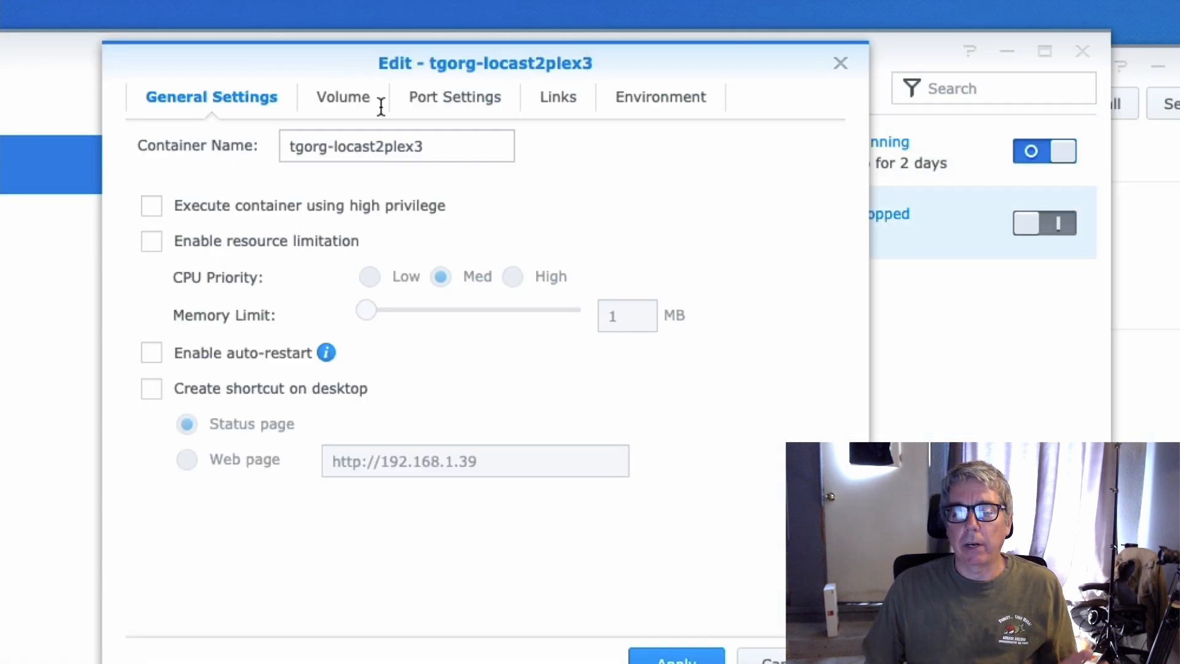
left_click(440, 102)
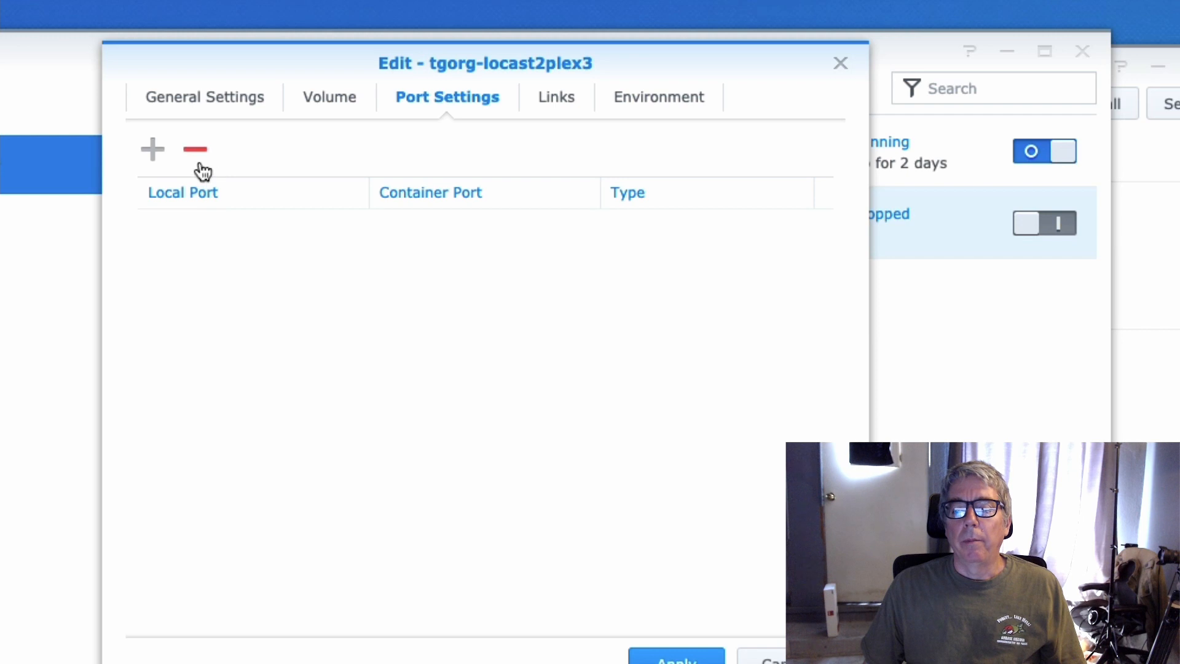
left_click(153, 154)
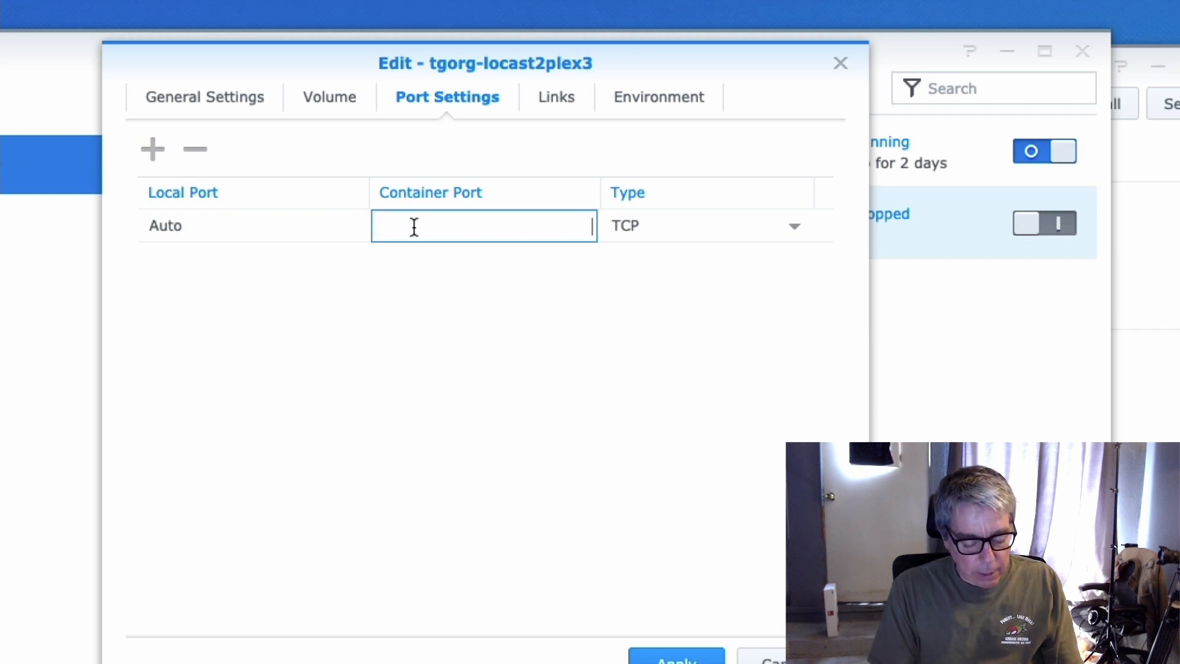
type("6077")
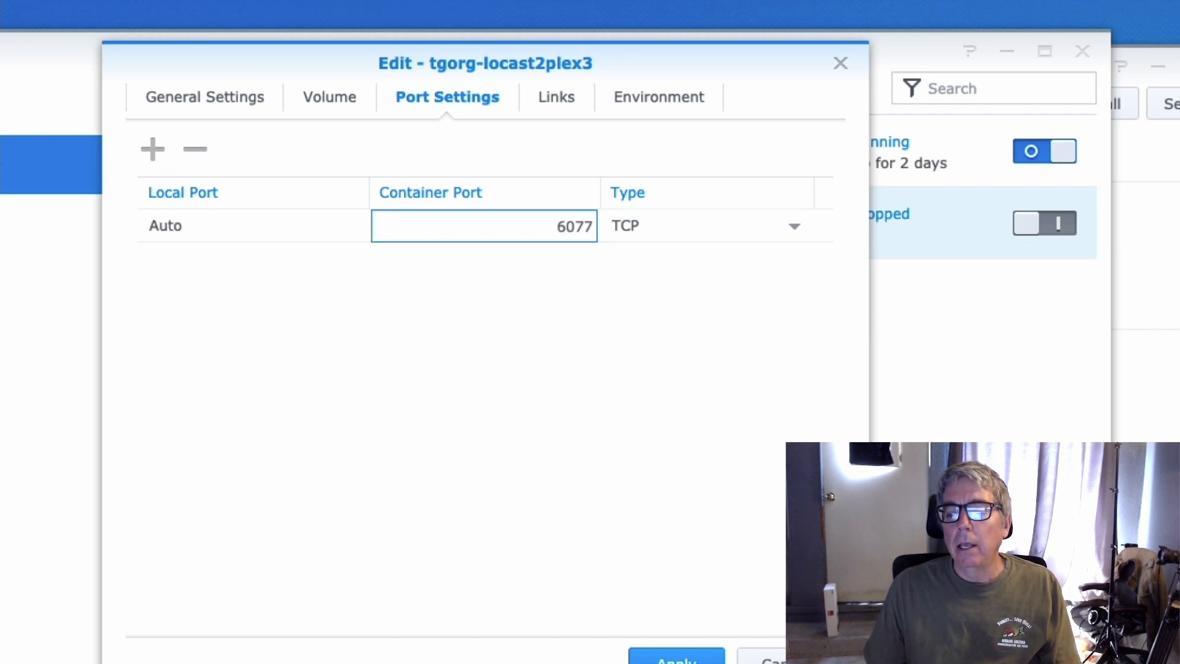
left_click(213, 232)
left_click(208, 227)
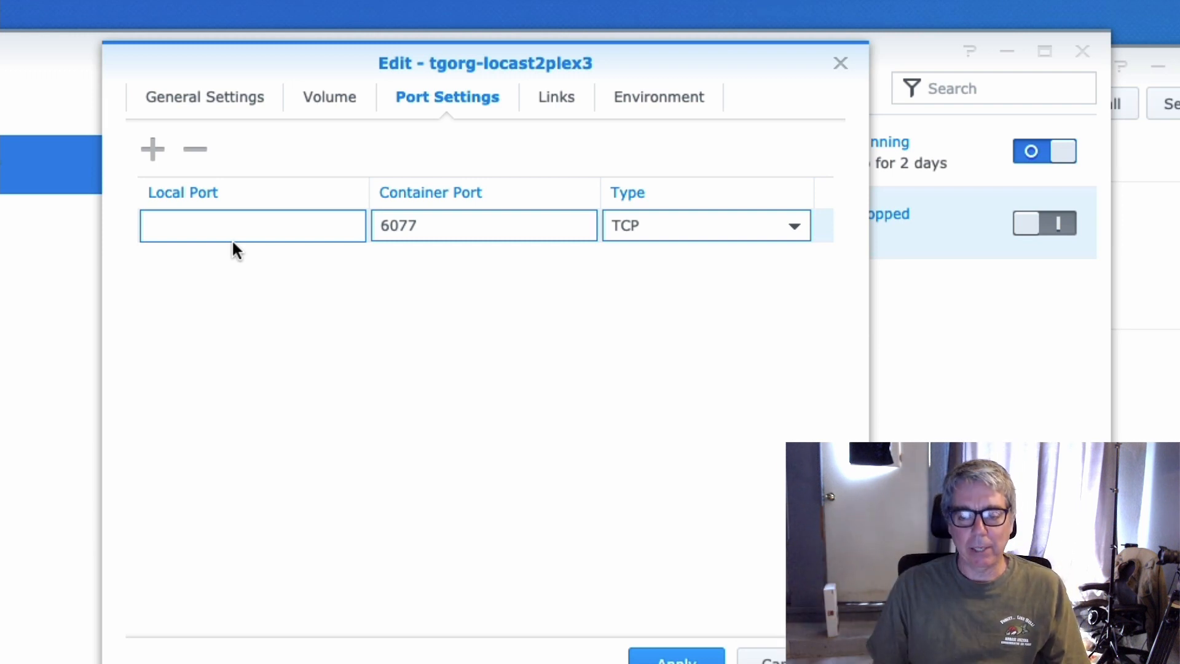
type("6077")
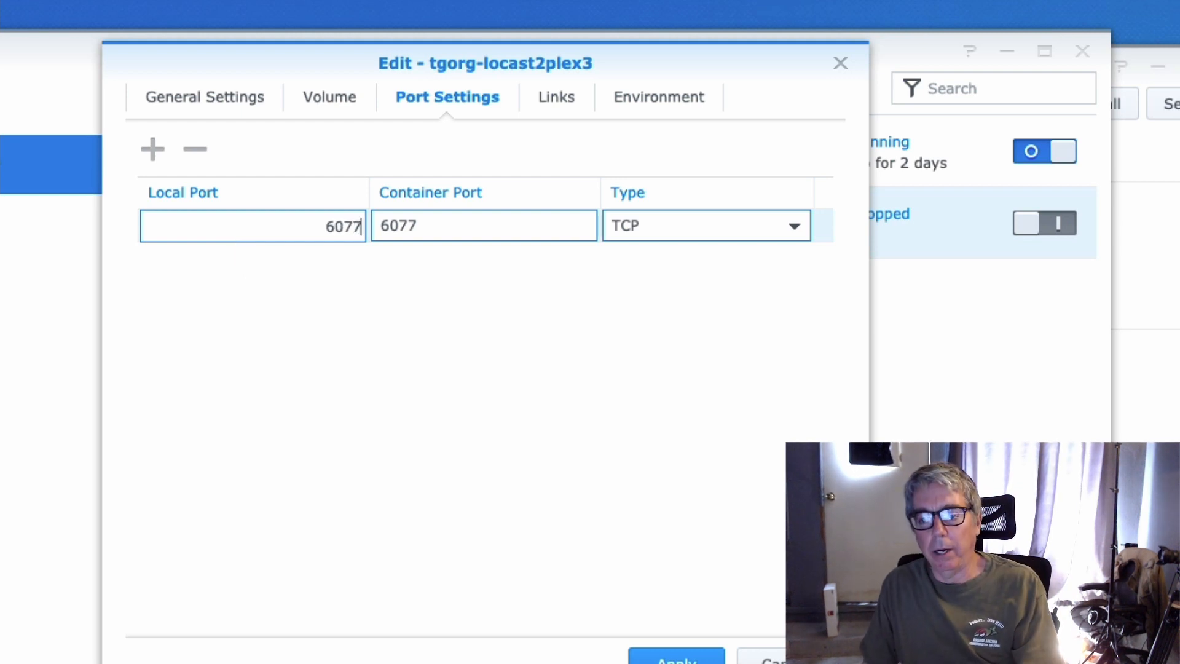
left_click(676, 656)
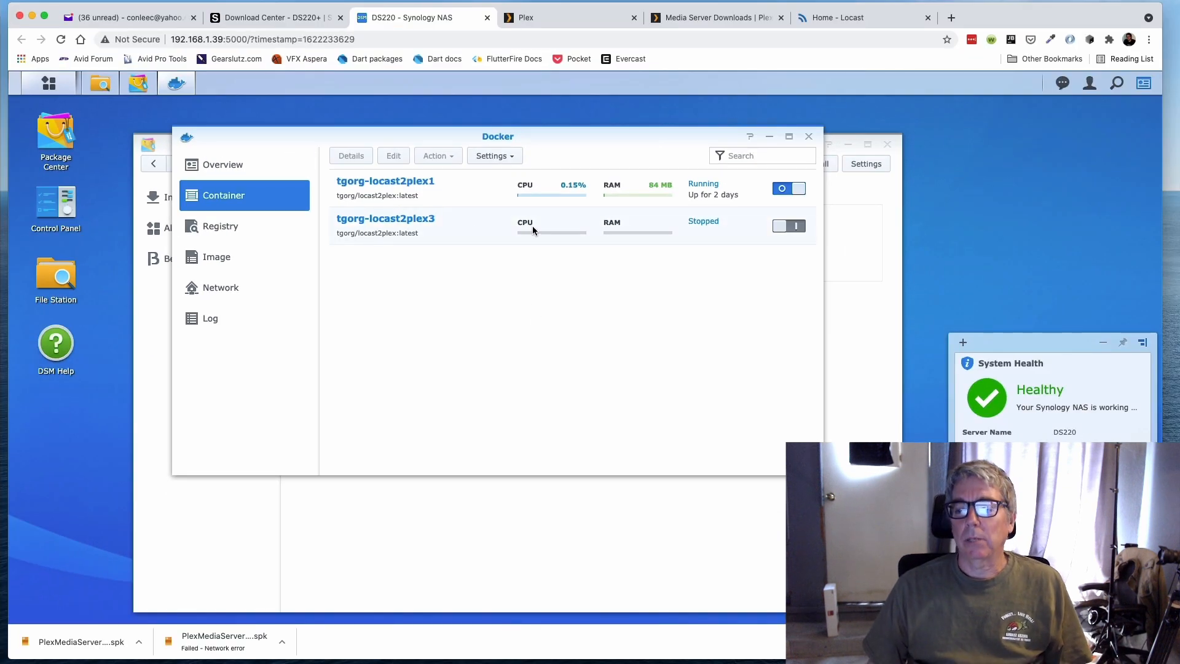
- Delete the stopped tgorg-locast2plex3 container, keeping tgorg-locast2plex1
left_click(471, 231)
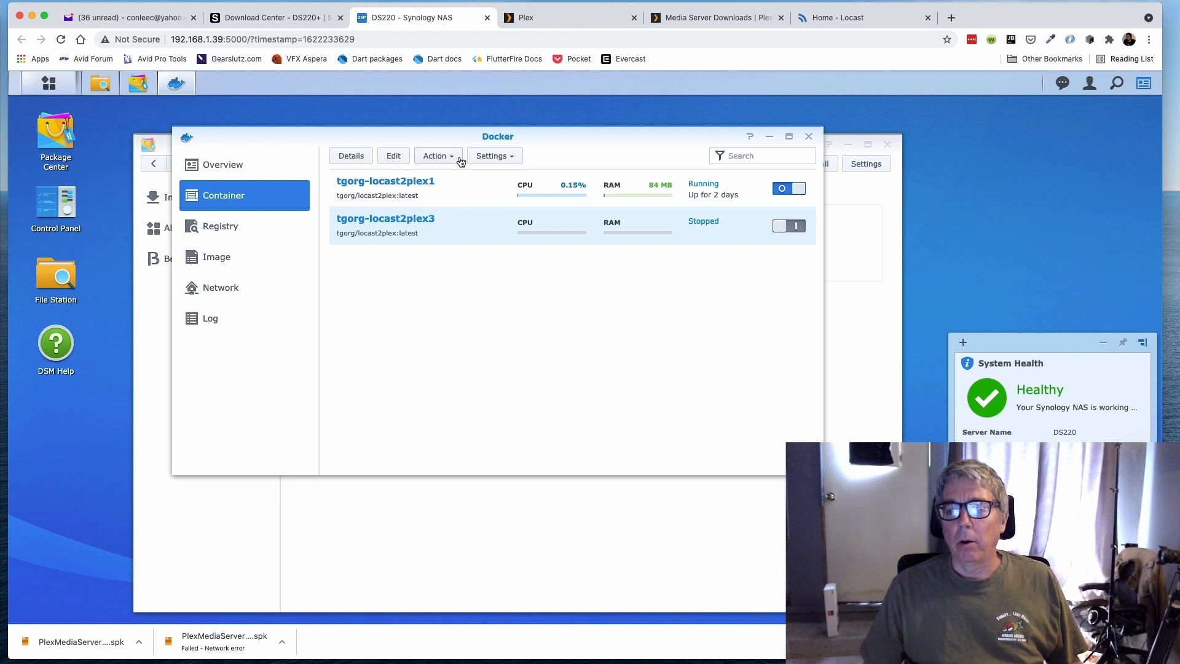
left_click(435, 155)
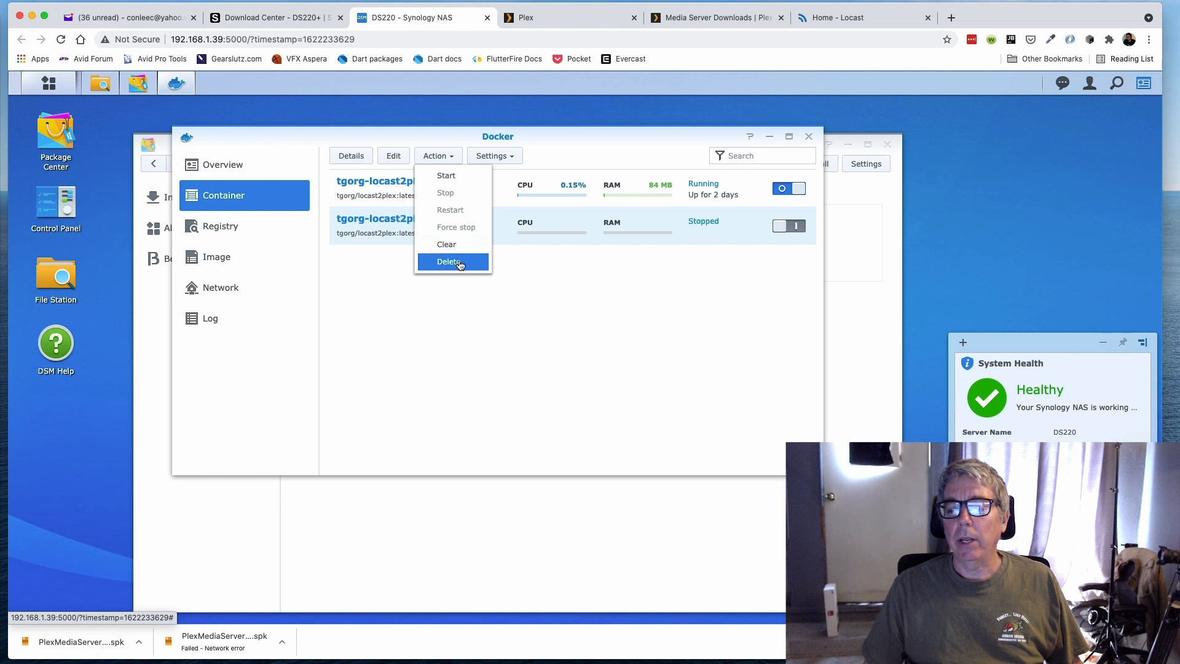
left_click(460, 263)
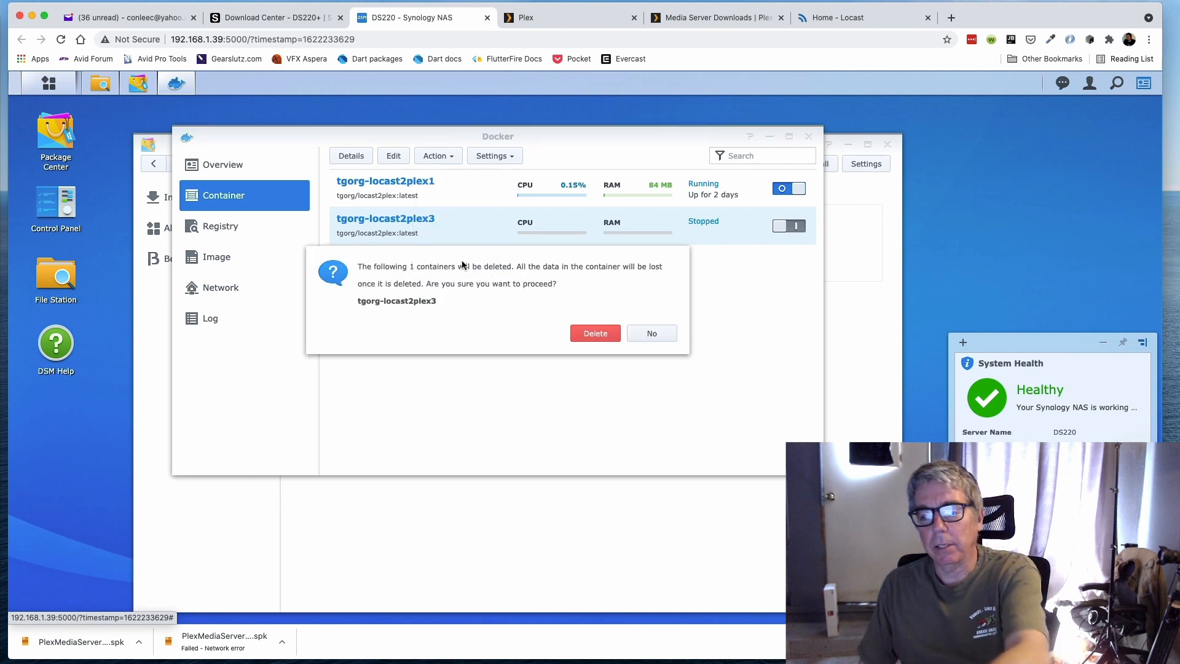
left_click(592, 334)
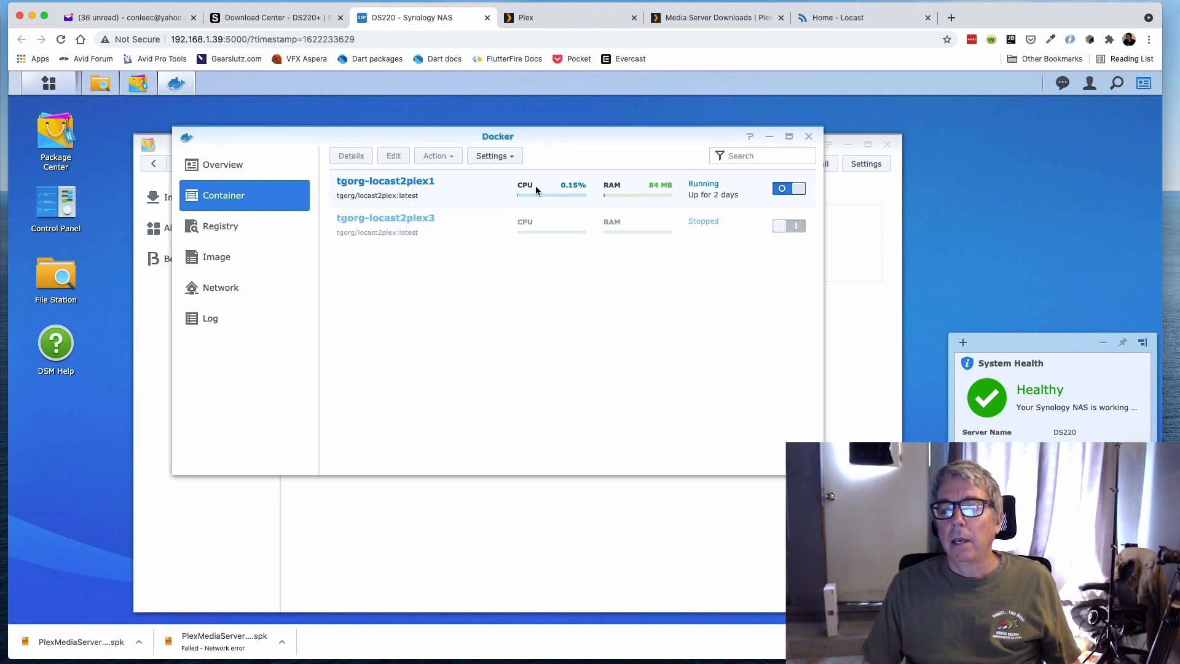
- Switch to Plex, view the manual network address entry in the setup for another tuner device, and close the setup
left_click(473, 194)
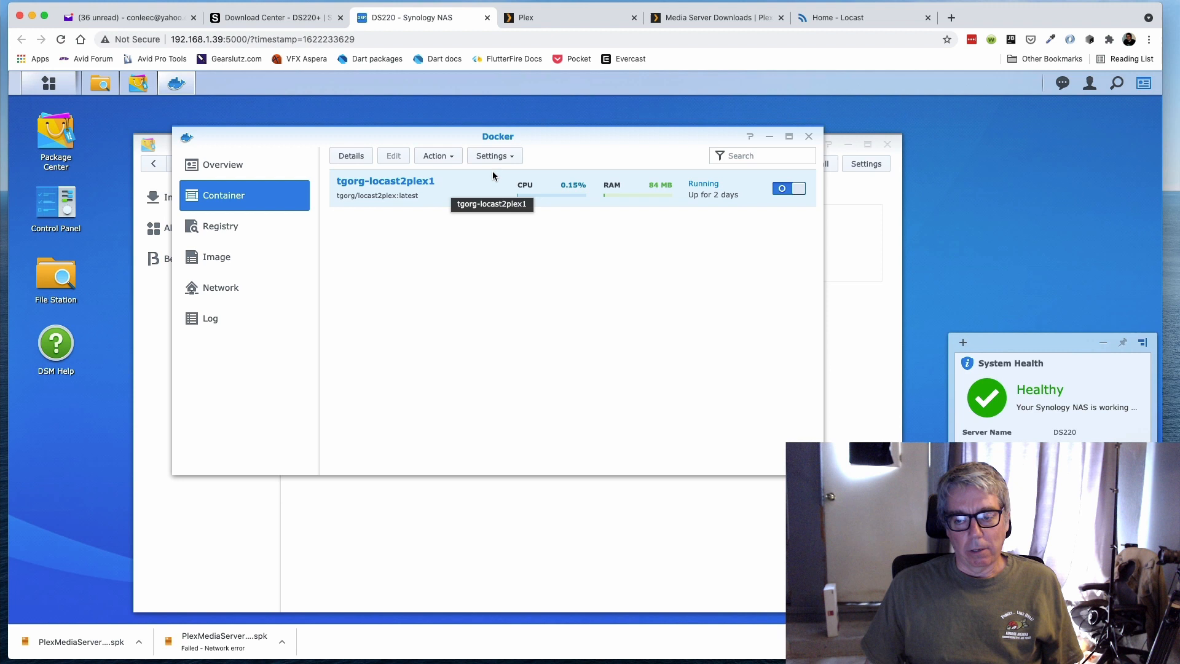
left_click(559, 18)
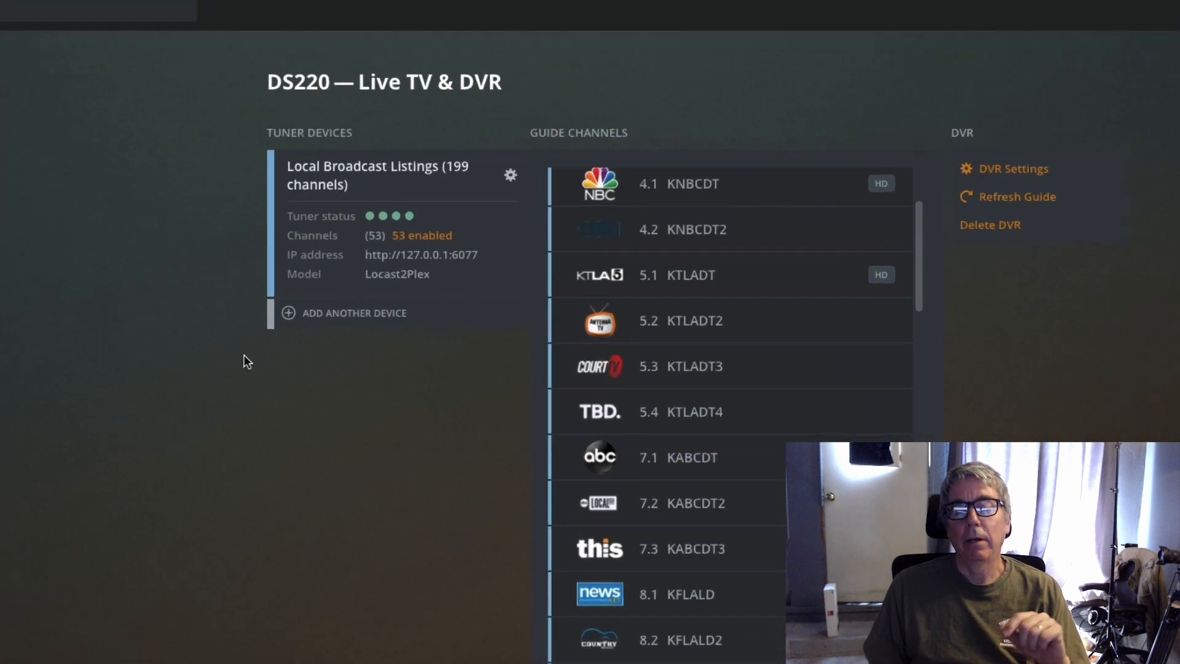
left_click(310, 324)
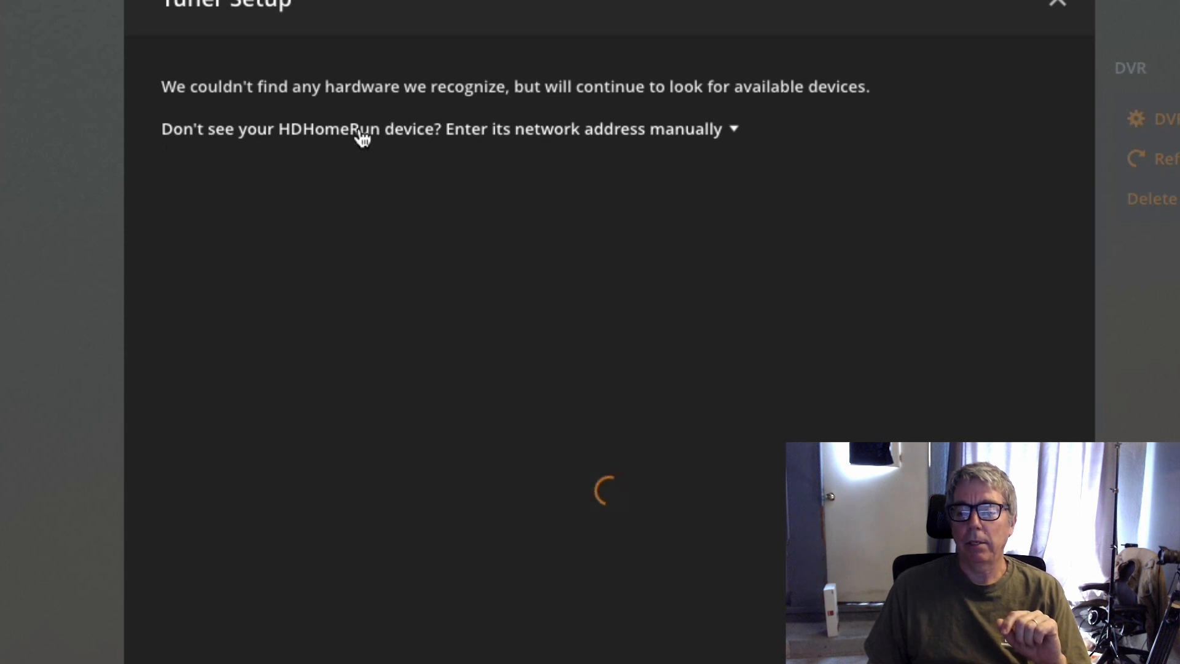
left_click(674, 140)
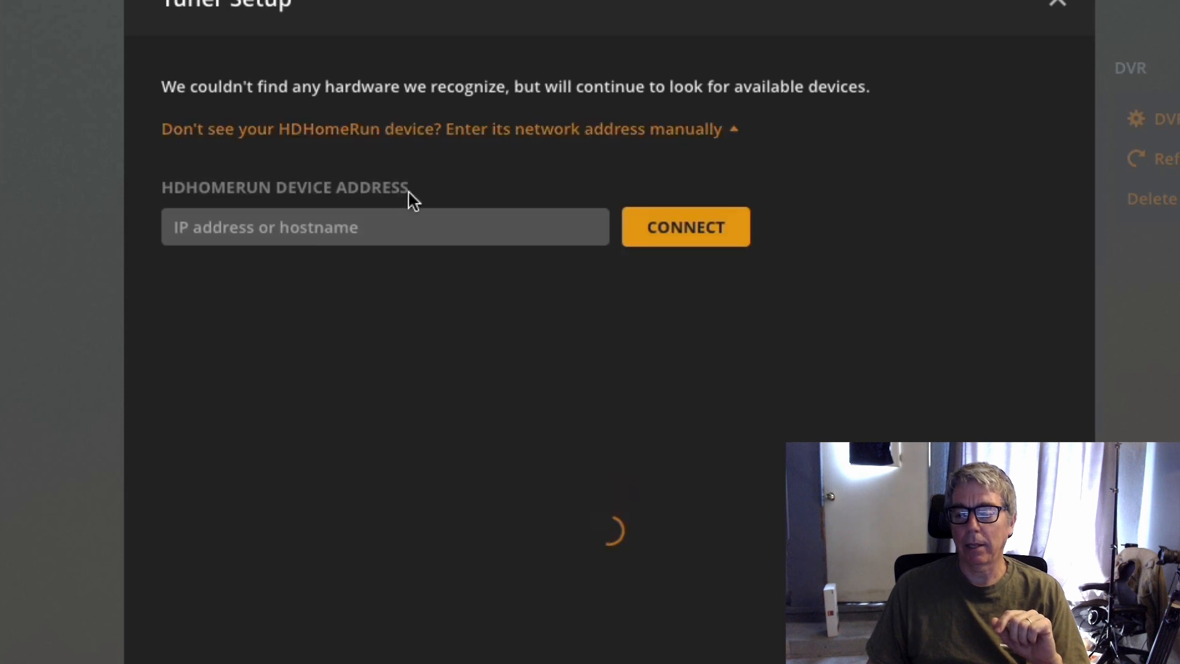
left_click(1057, 14)
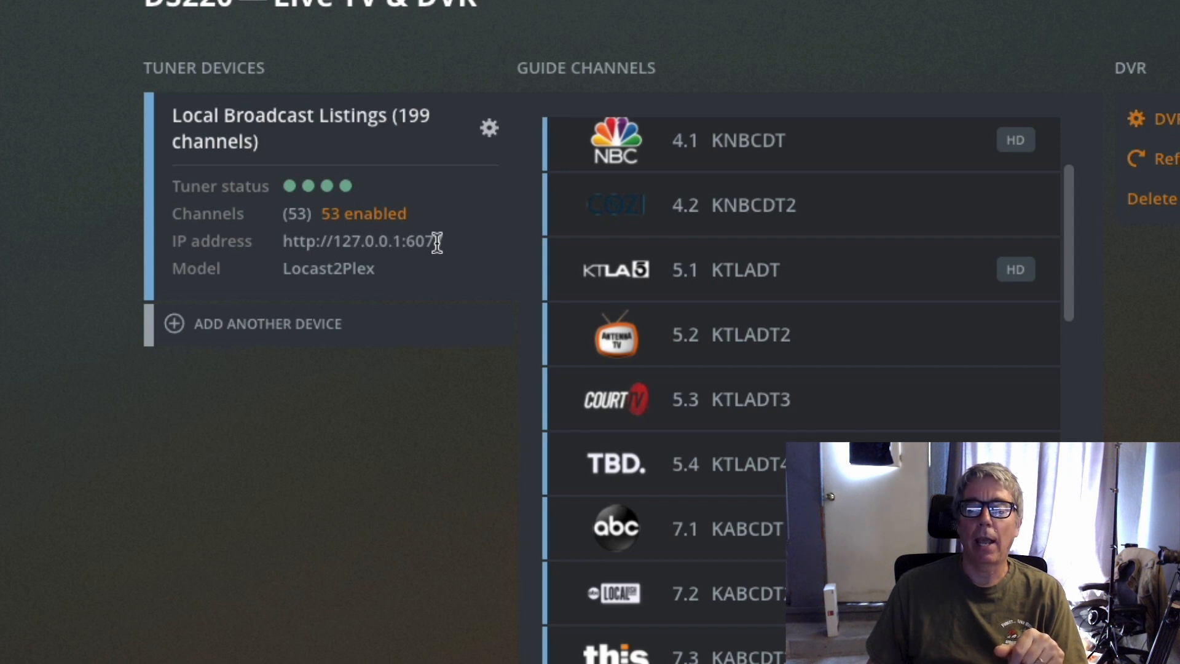
- Highlight the port in the Locast2Plex tuner's IP address, and look through the list of guide channels
double_click(411, 241)
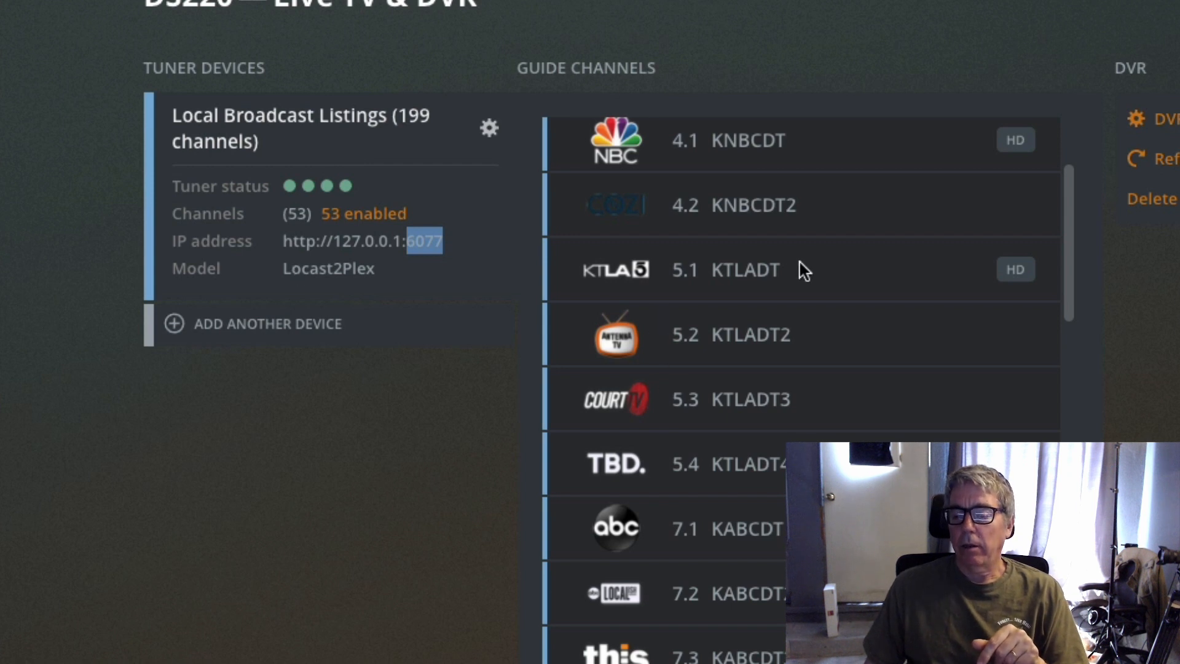
scroll(796, 276, "down", 2)
scroll(789, 283, "down", 20)
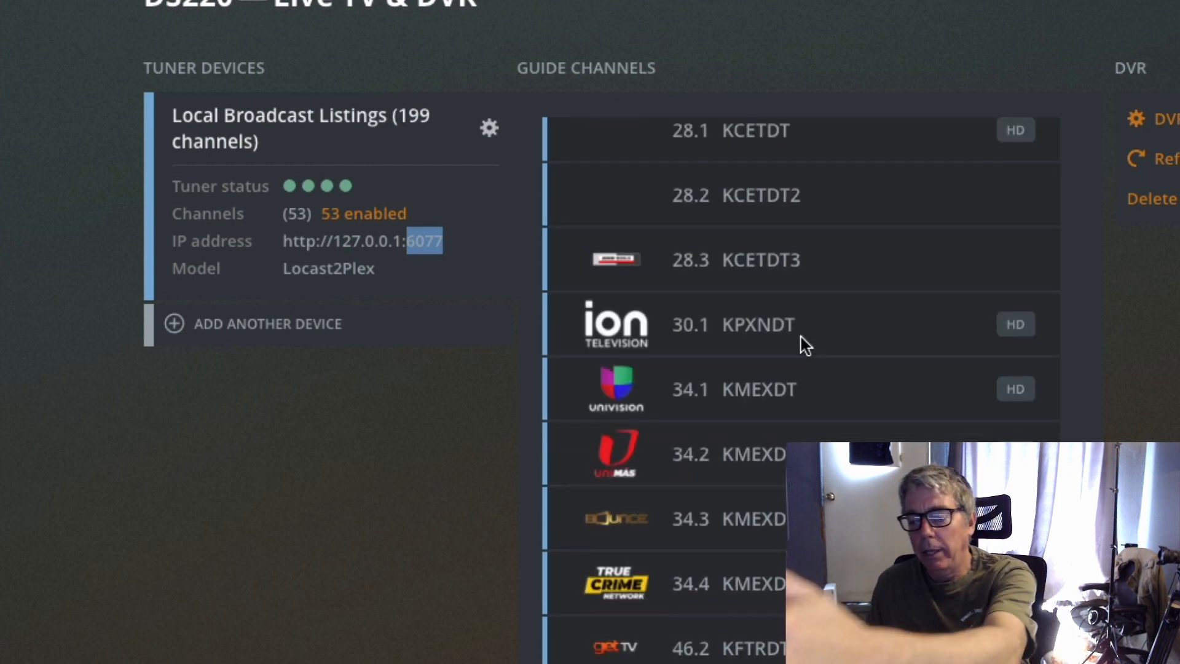
scroll(801, 338, "down", 10)
scroll(802, 329, "up", 20)
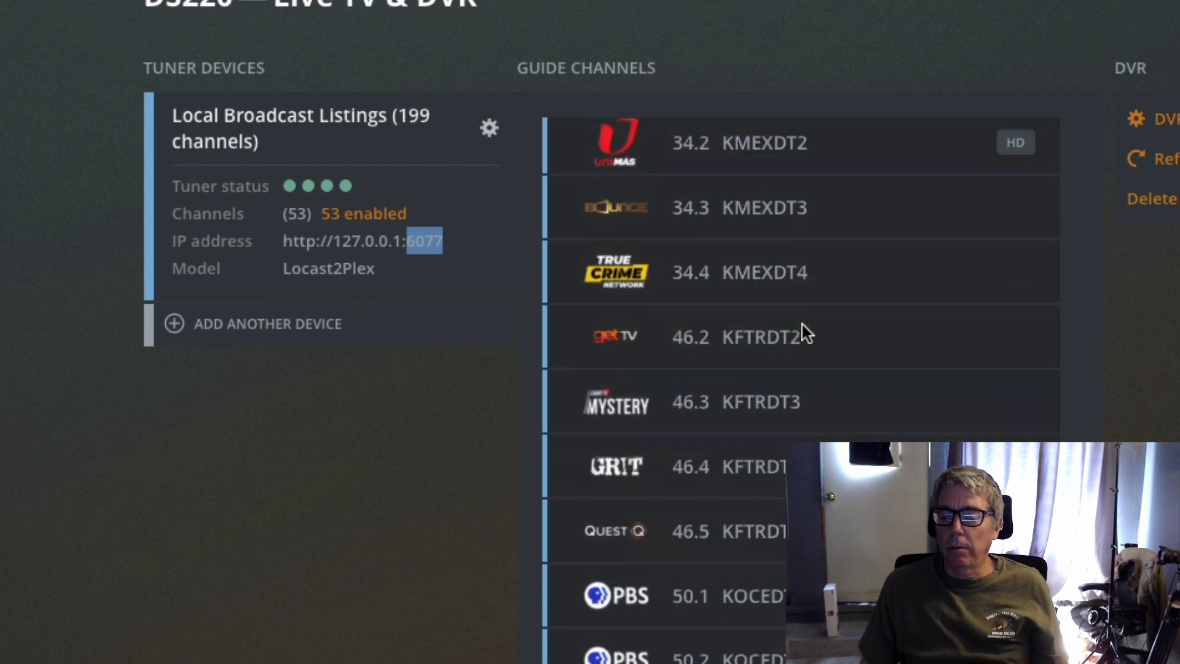
scroll(805, 323, "up", 5)
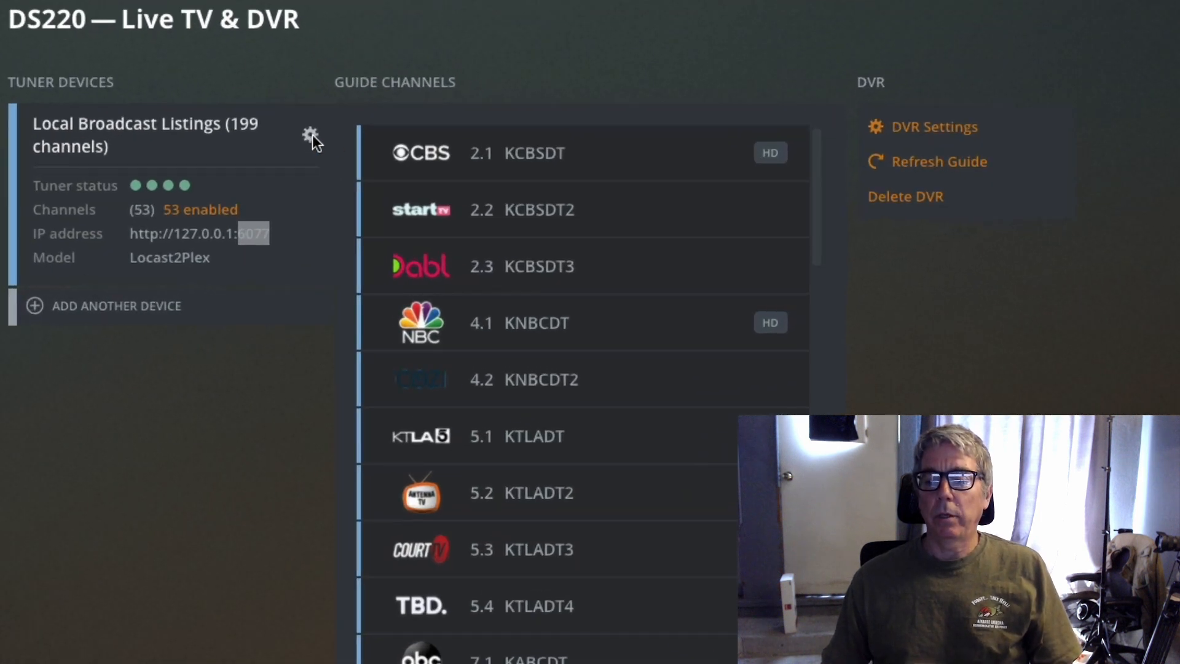
- Examine the tuner's options for converting video while recording and the NAS resource monitor, and close the device settings unchanged
left_click(311, 135)
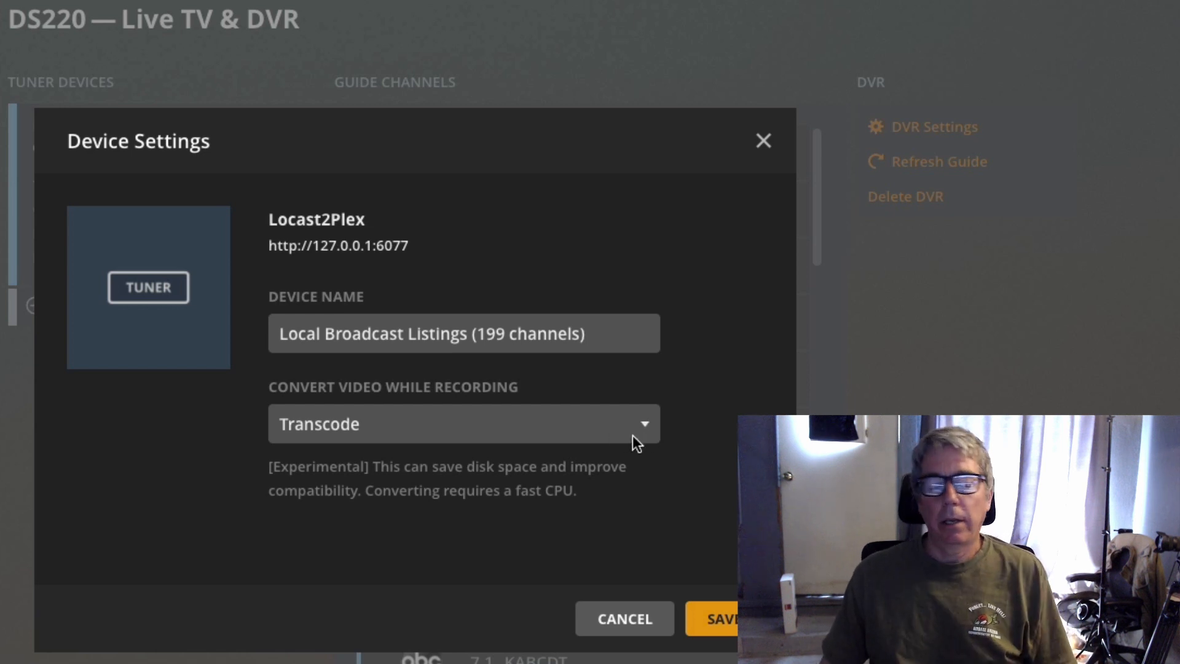
left_click(644, 424)
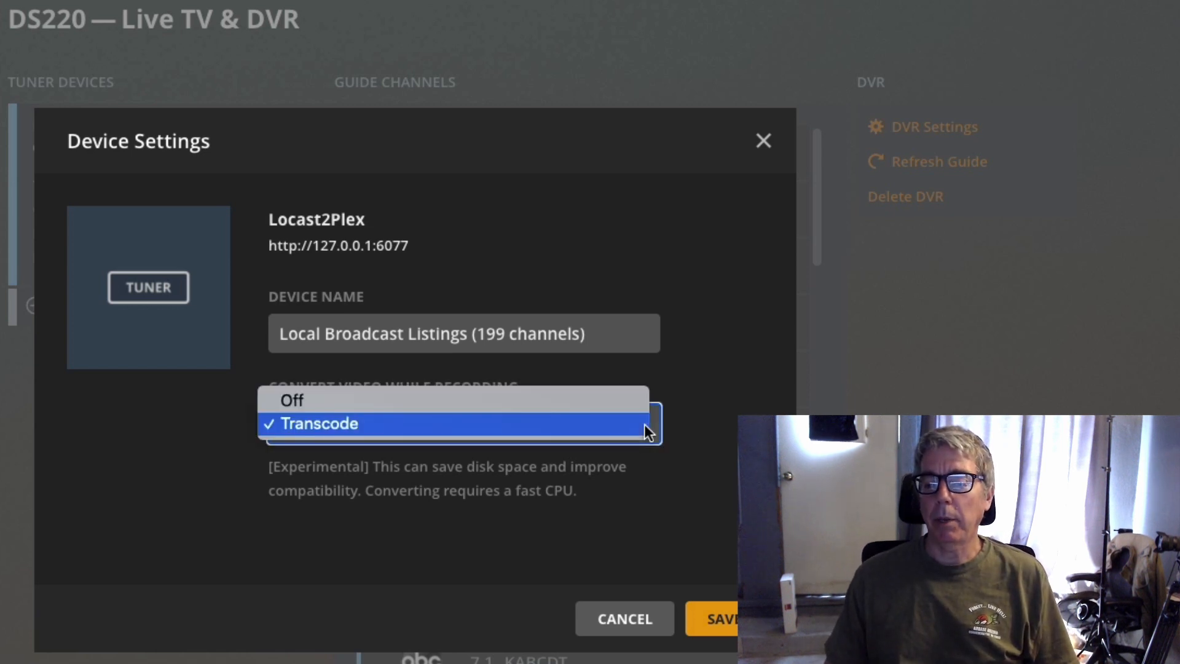
left_click(729, 378)
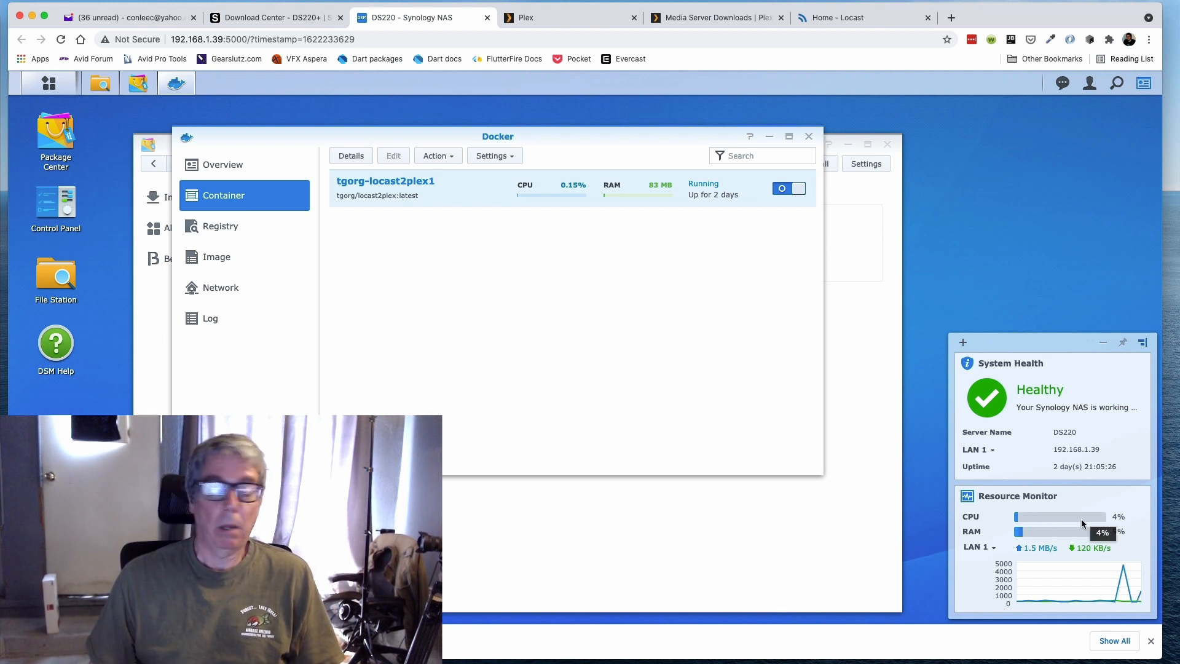
left_click(534, 17)
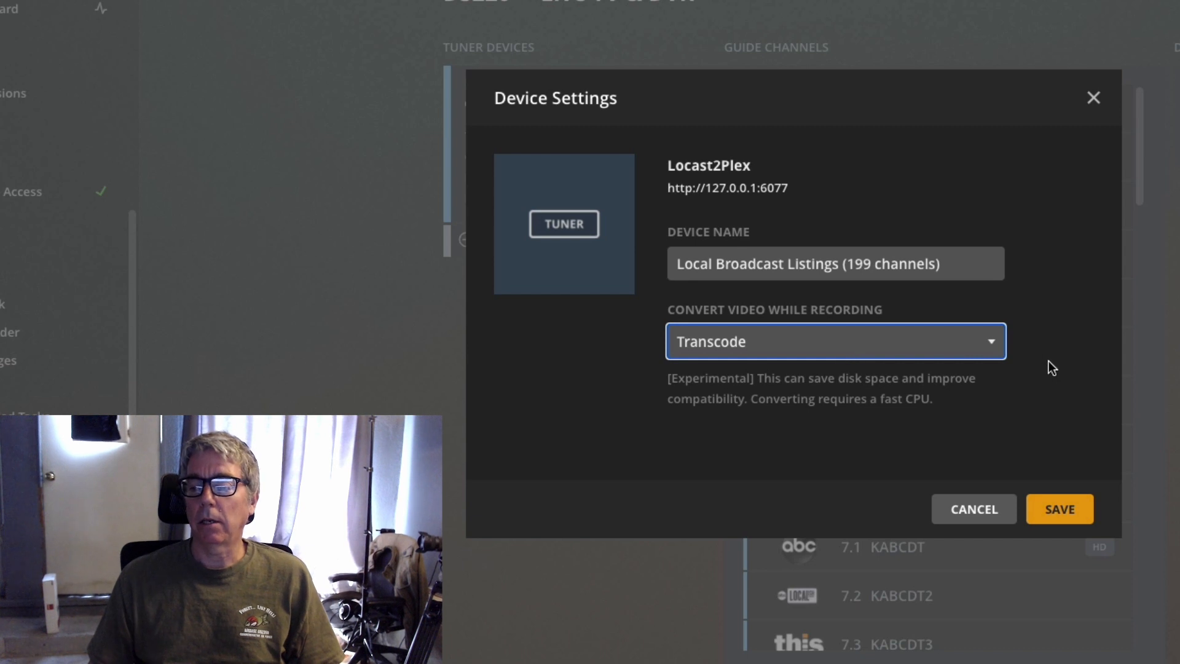
left_click(1093, 98)
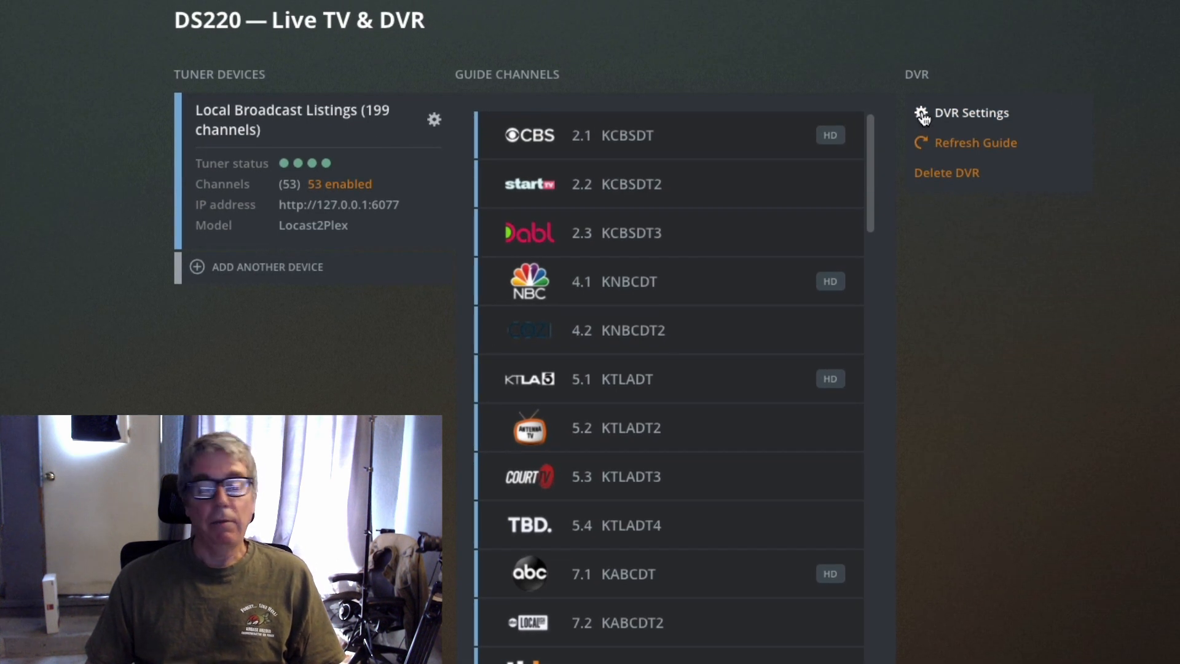
- Open the DVR settings and review the resolution, partial airings, recording start and end margins, and postprocessing script options
left_click(921, 114)
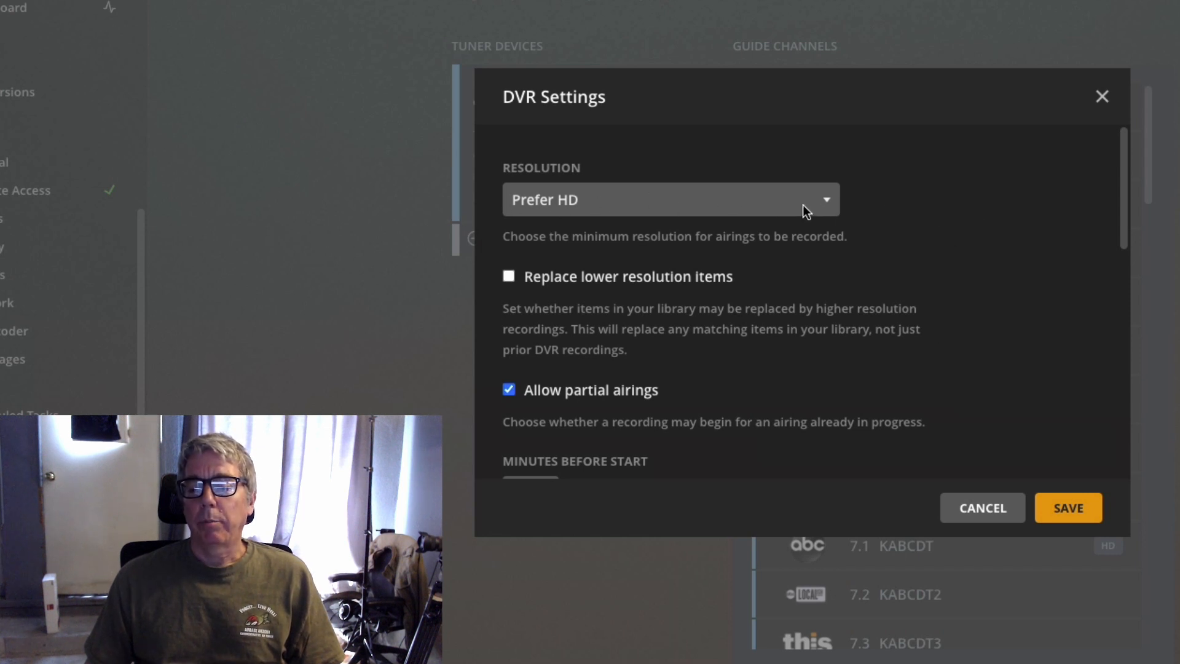
scroll(984, 229, "down", 1)
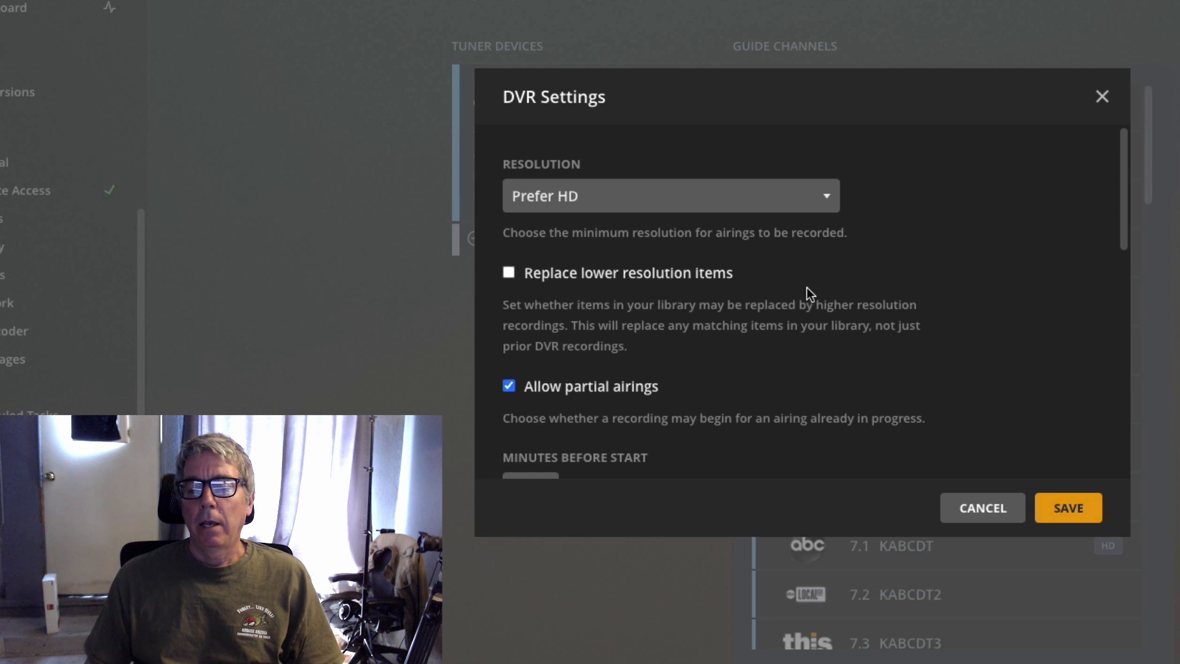
scroll(817, 287, "down", 1)
scroll(763, 260, "down", 2)
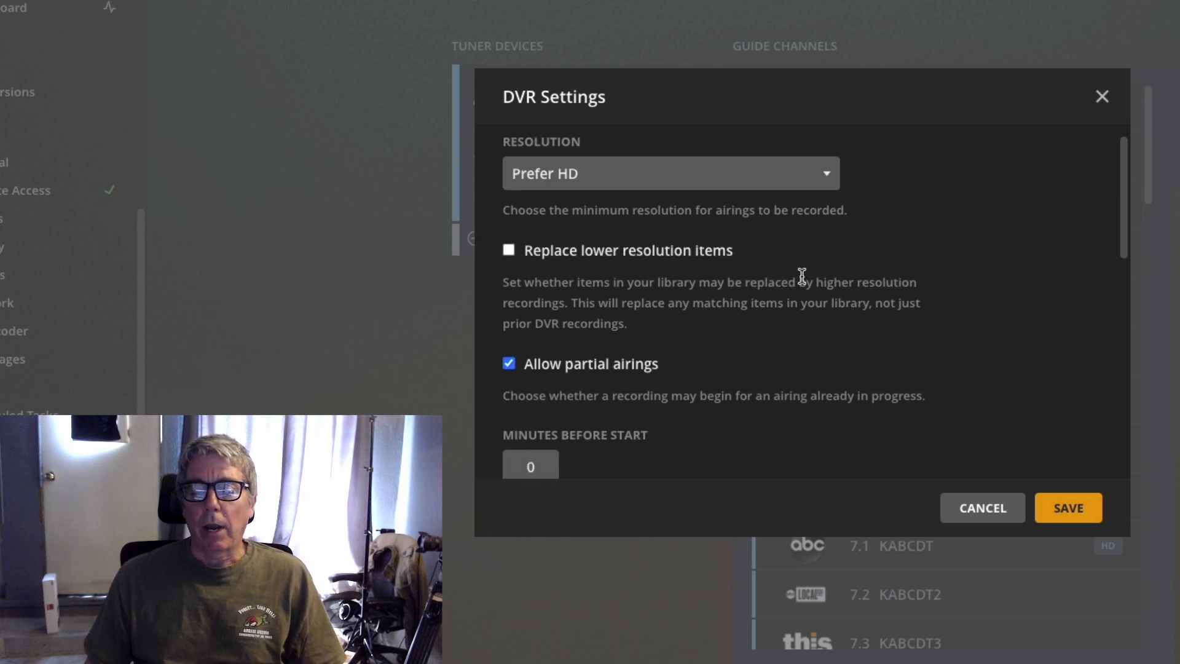
scroll(983, 325, "down", 2)
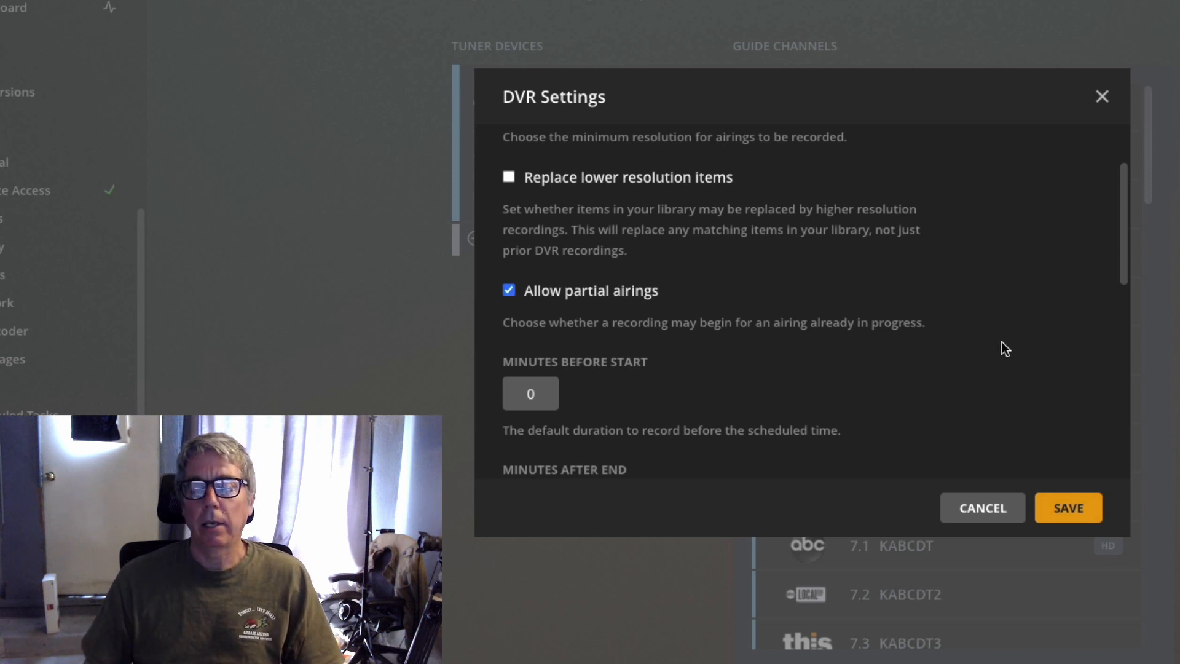
scroll(1004, 342, "down", 5)
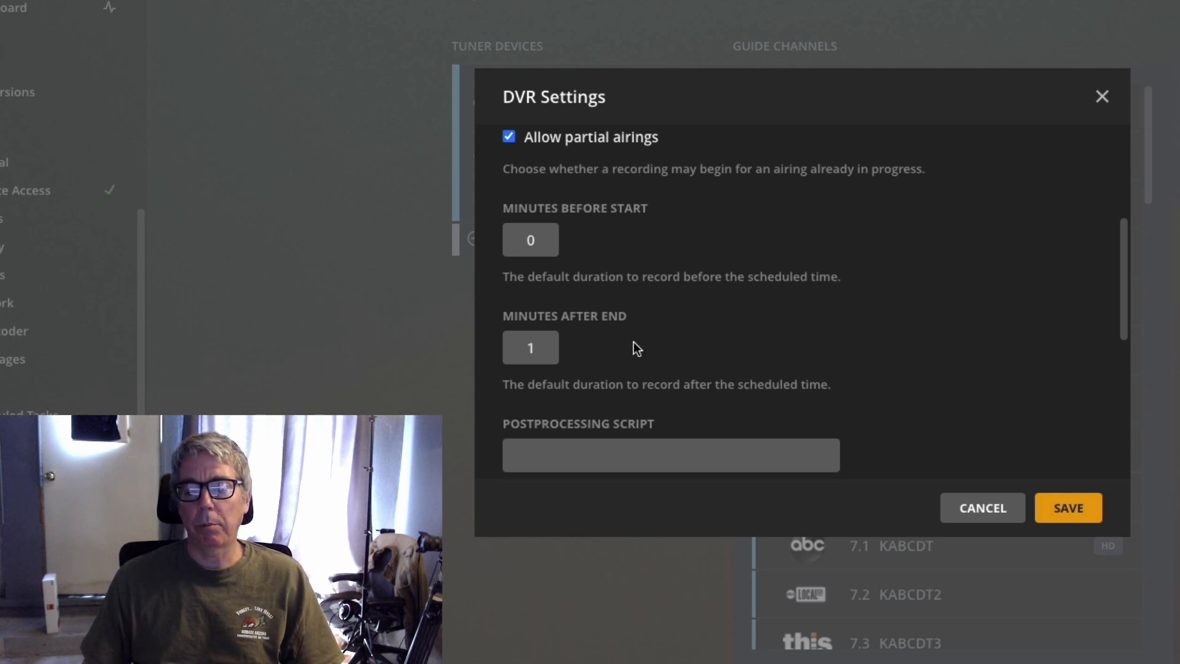
scroll(909, 331, "down", 5)
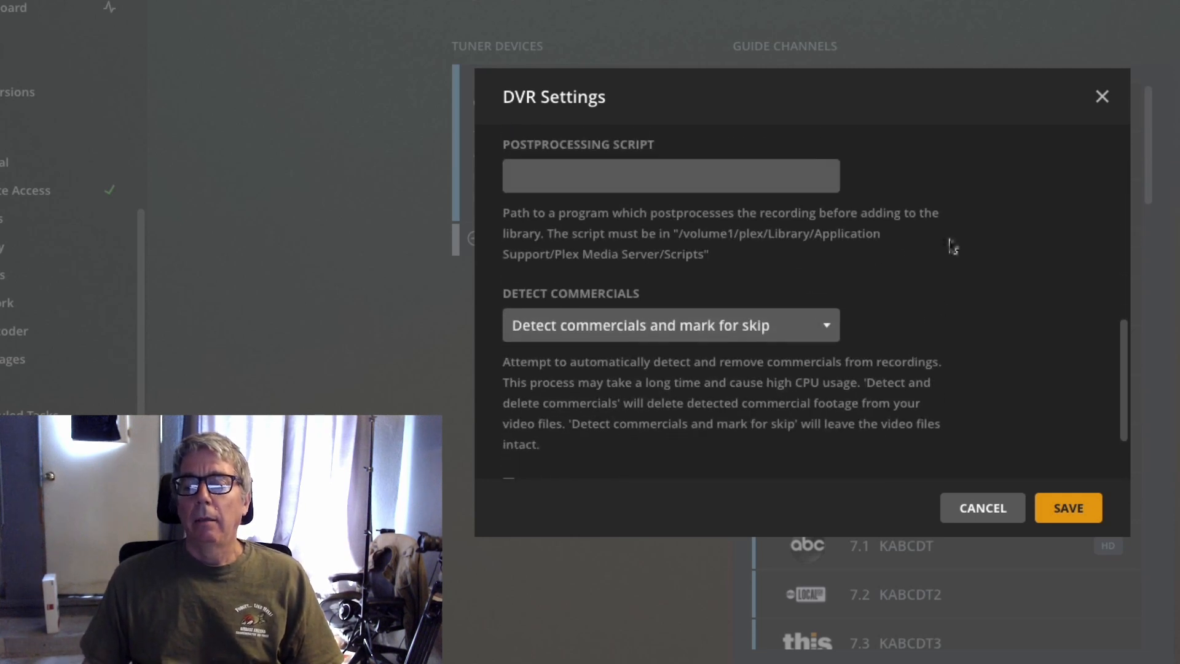
scroll(960, 296, "down", 2)
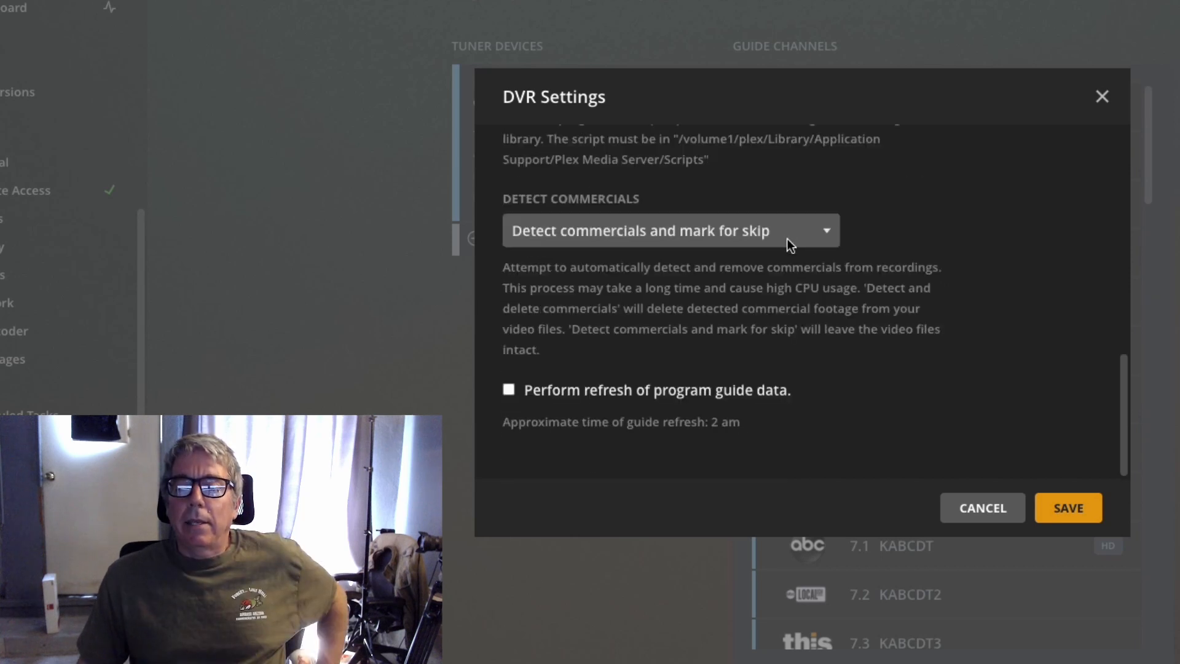
- Examine the choices for detecting commercials in recordings, and close the DVR settings unchanged
left_click(805, 234)
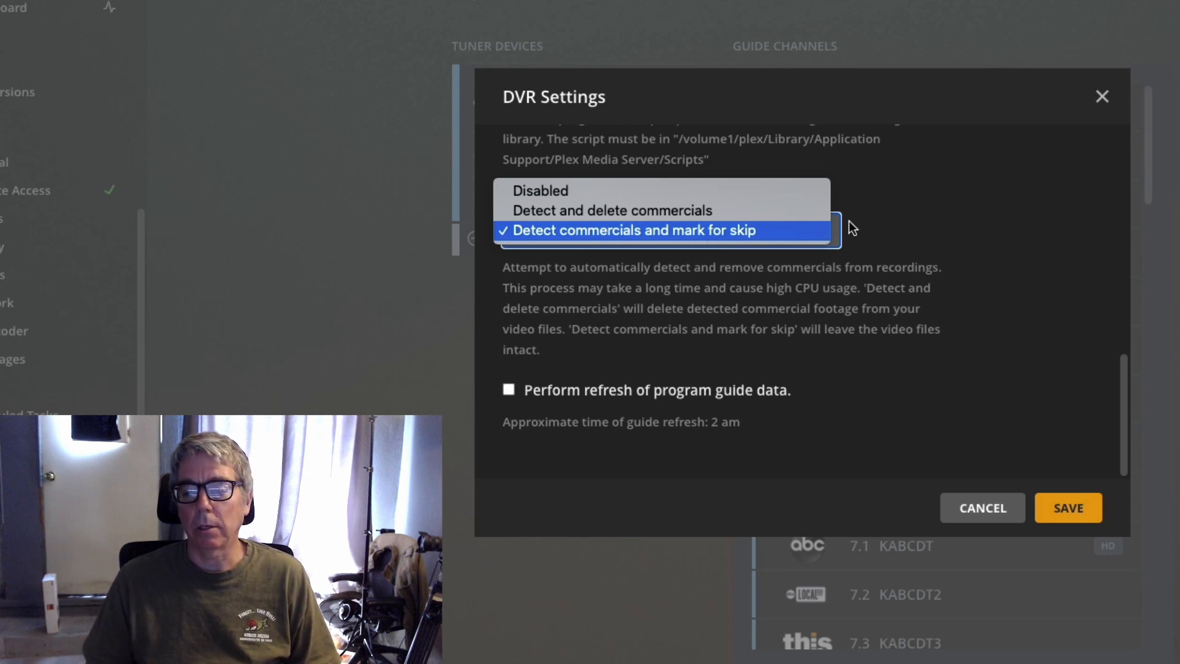
left_click(913, 220)
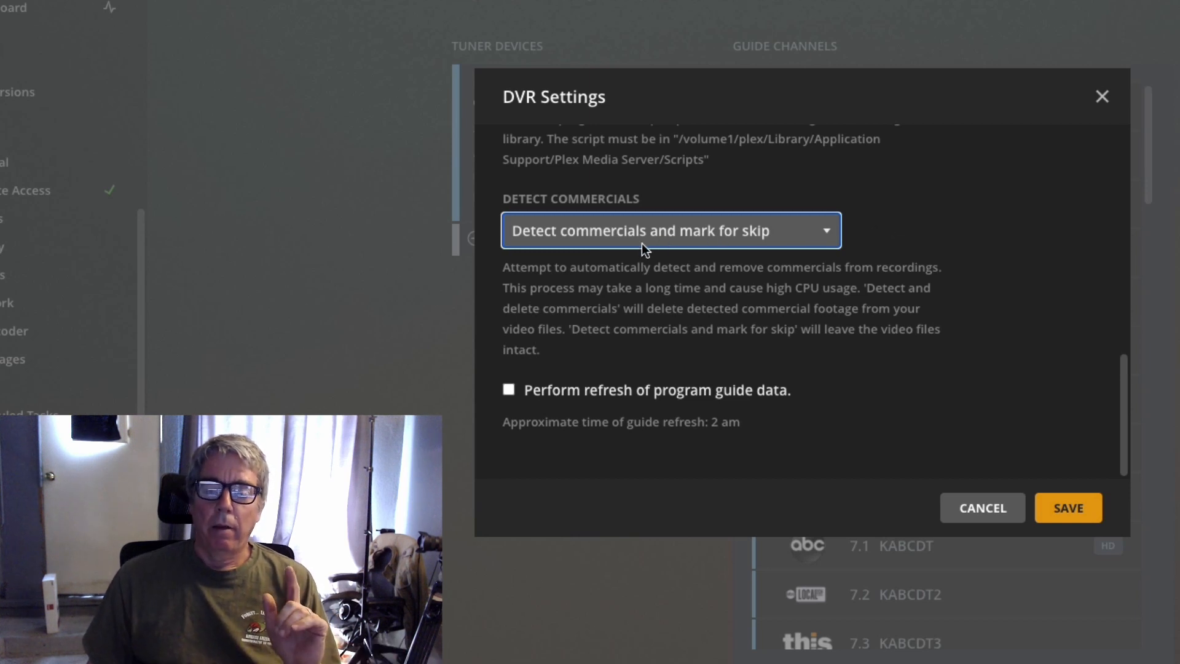
left_click(751, 223)
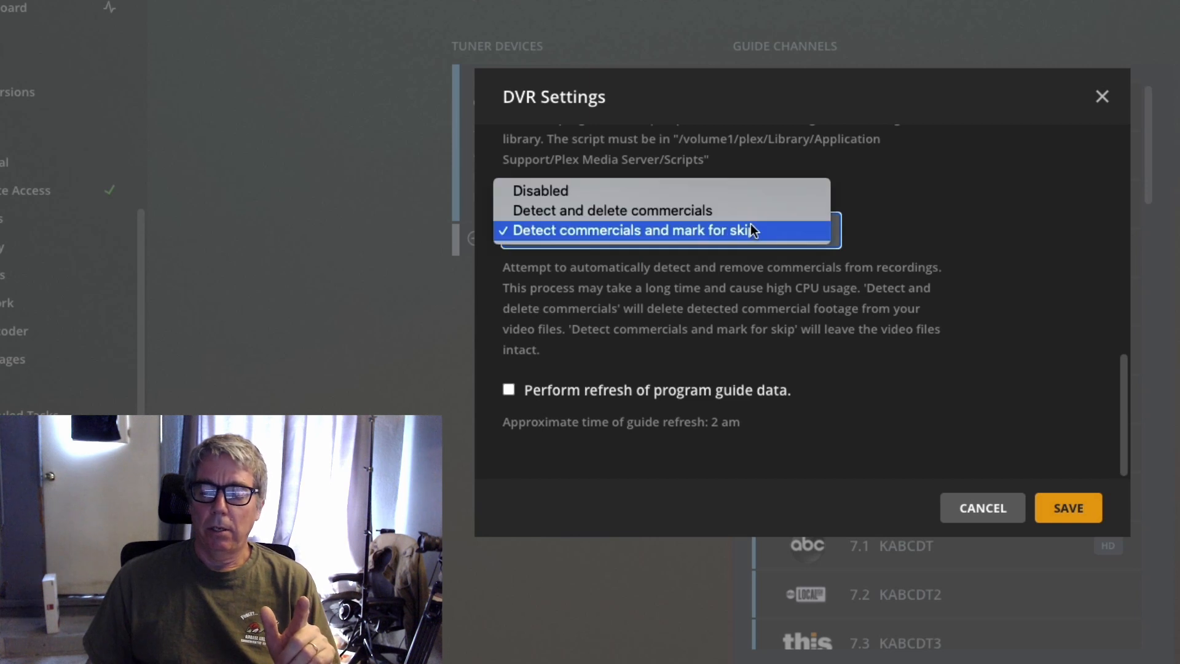
left_click(954, 219)
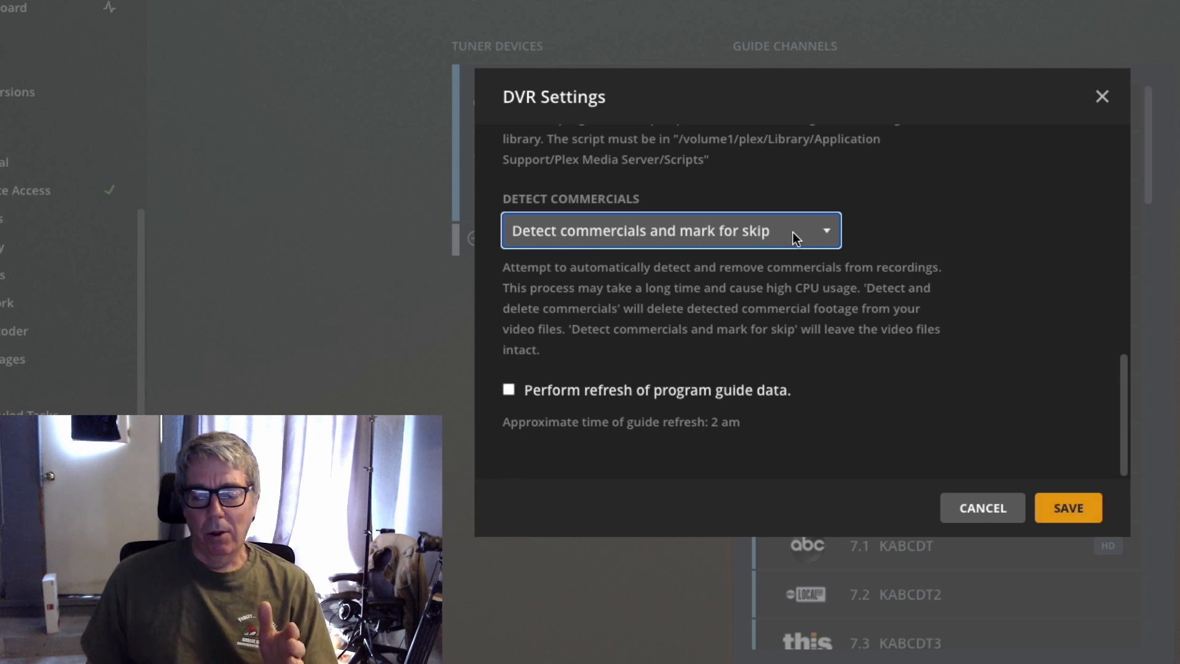
left_click(607, 234)
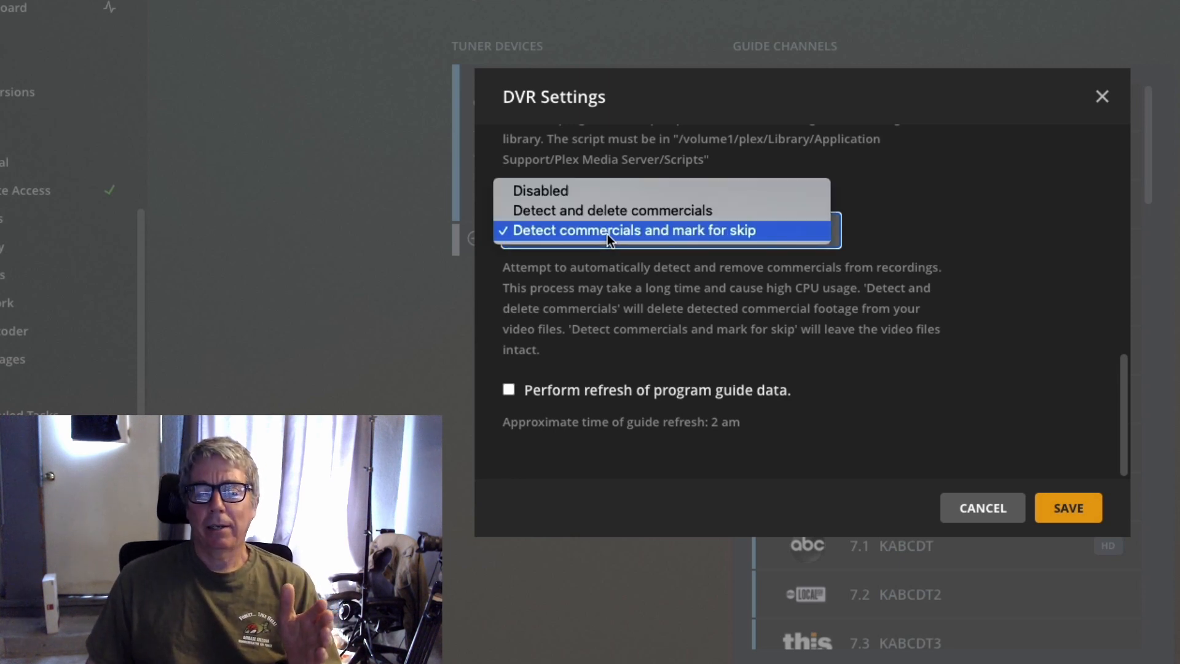
left_click(939, 212)
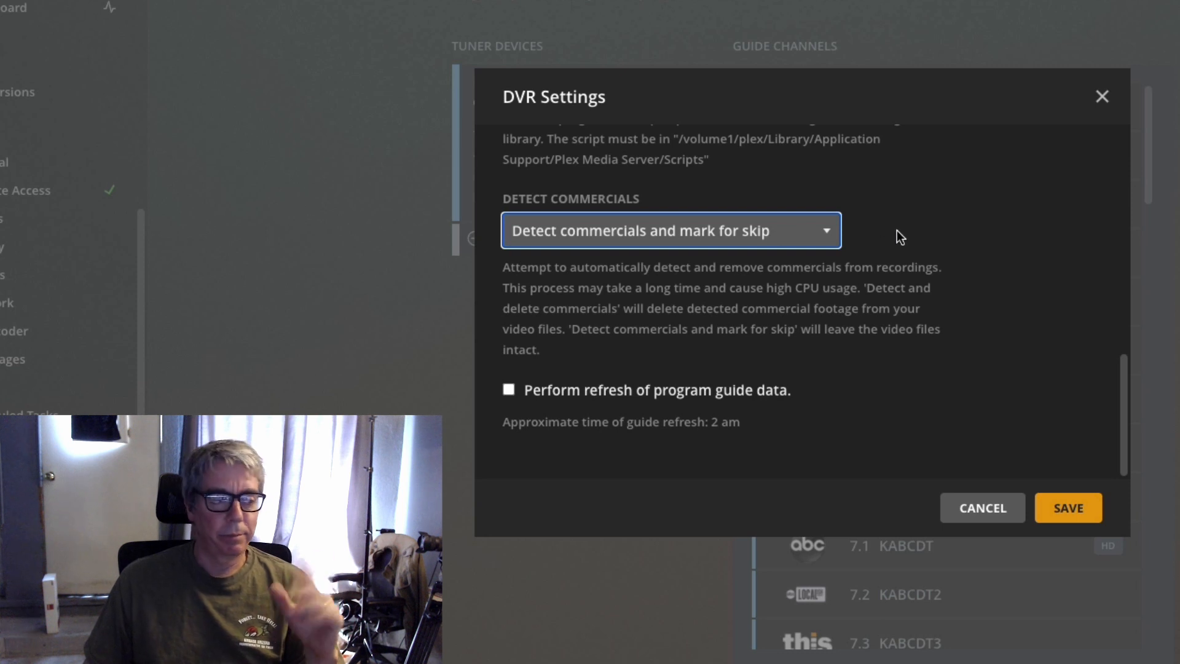
left_click(762, 232)
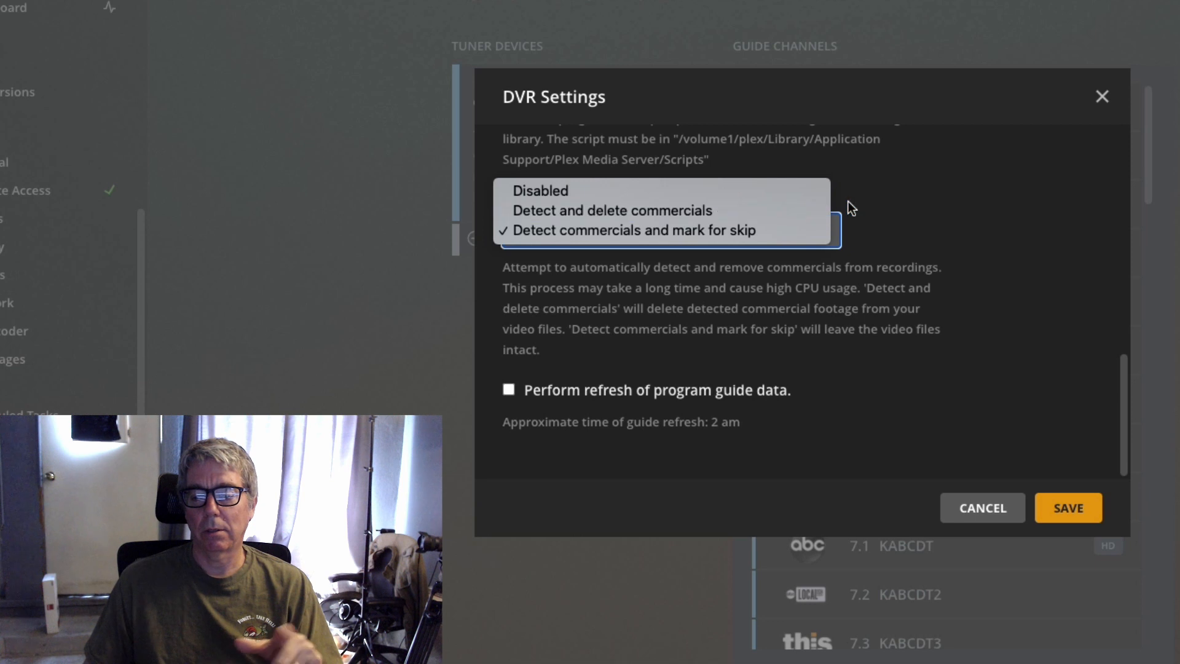
left_click(945, 223)
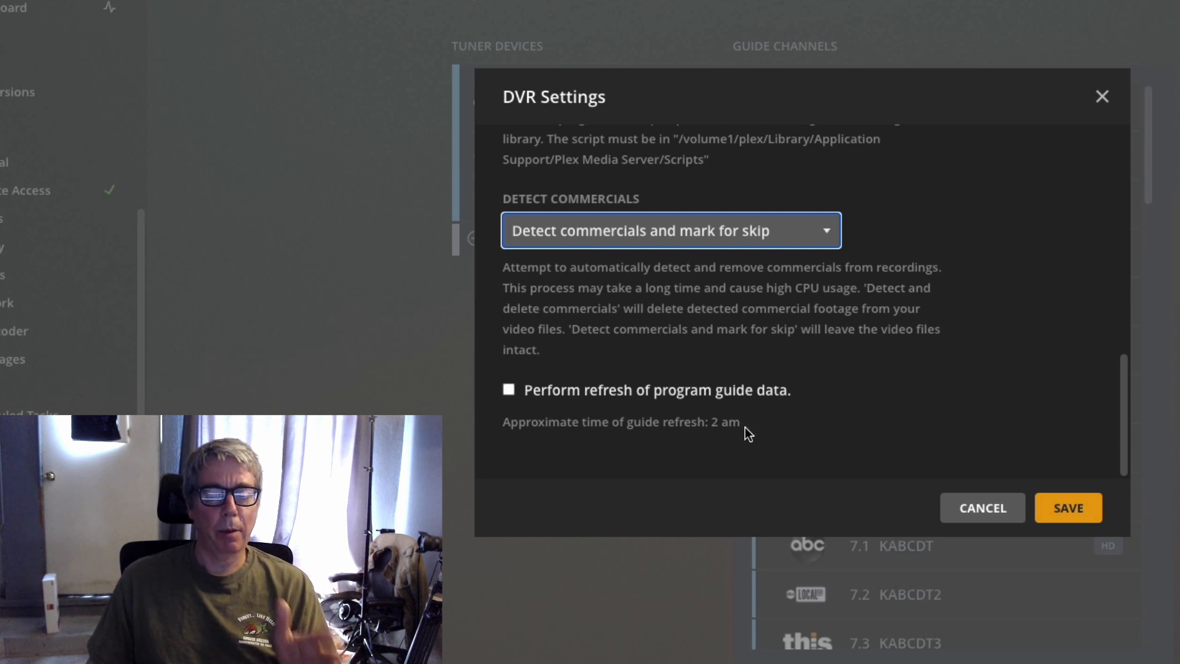
left_click(1101, 97)
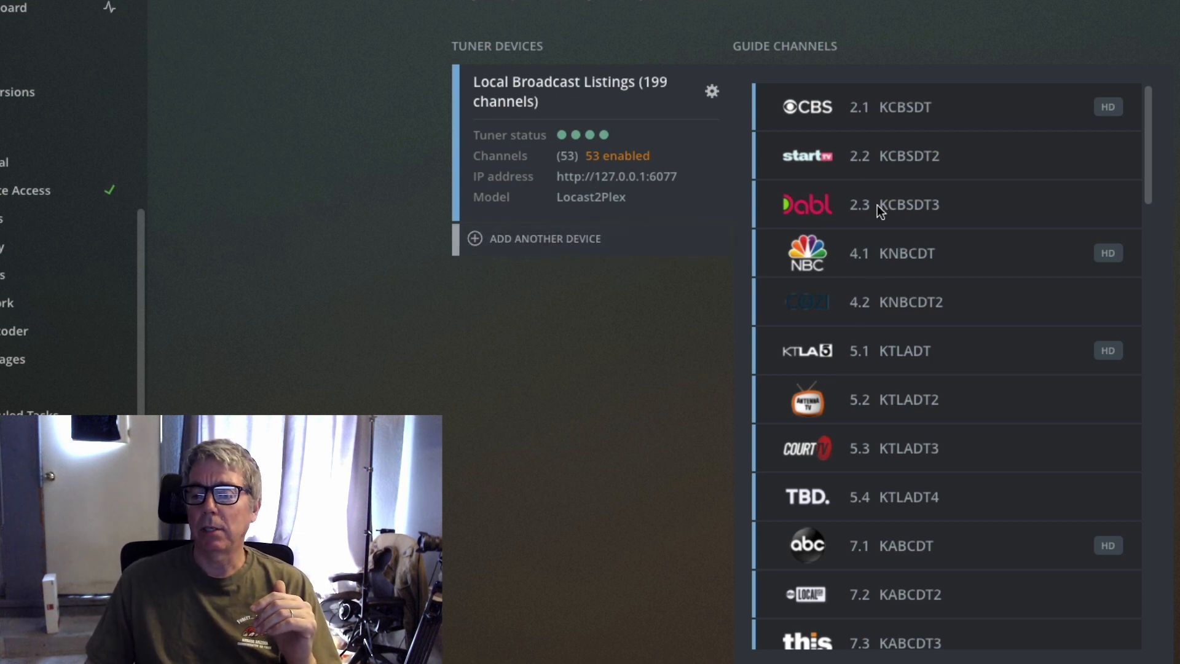
- Look through the guide channels, check the program guide refresh option in the DVR settings, and cancel the dialog
scroll(869, 149, "down", 15)
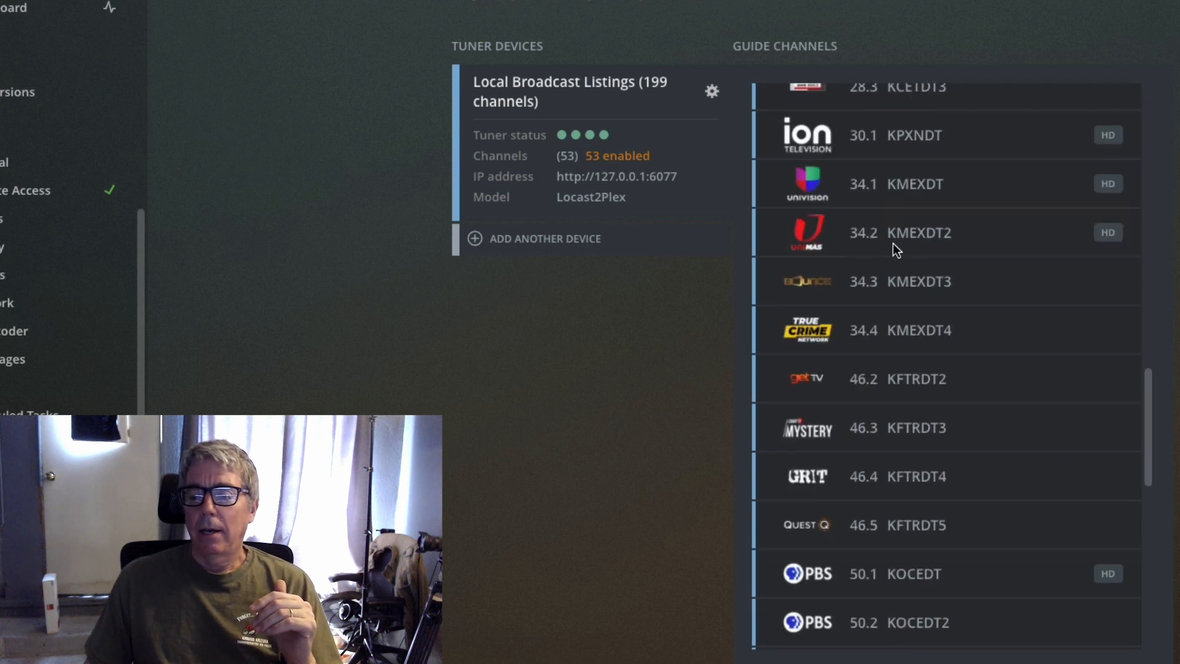
scroll(894, 300, "up", 15)
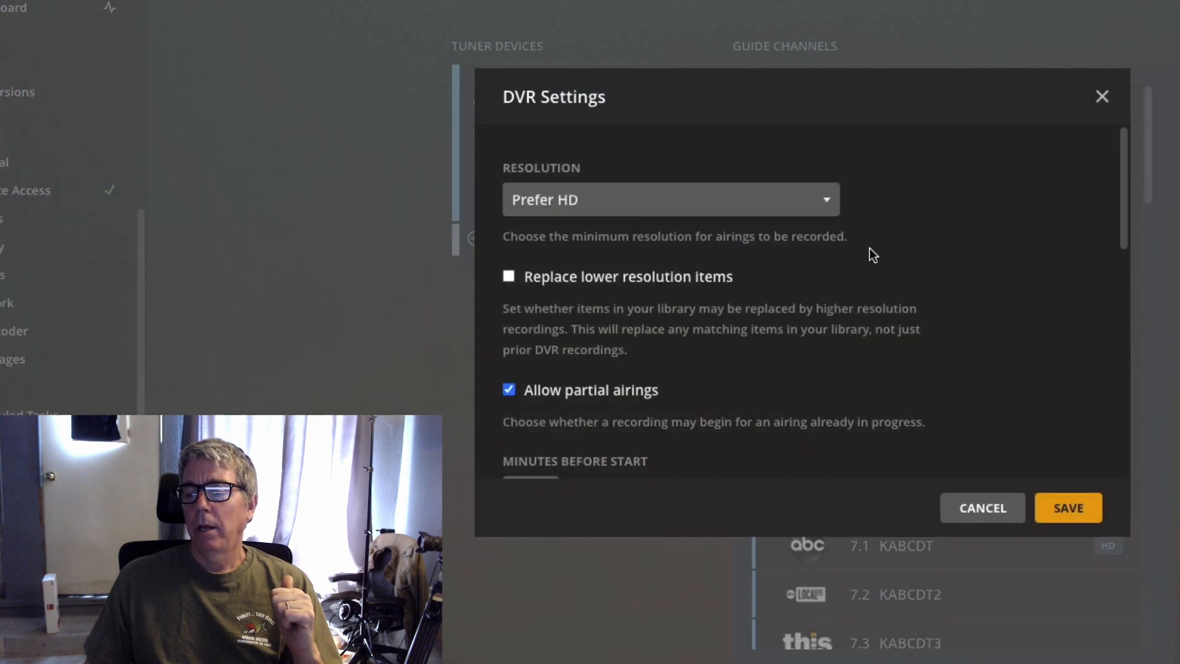
scroll(868, 248, "down", 10)
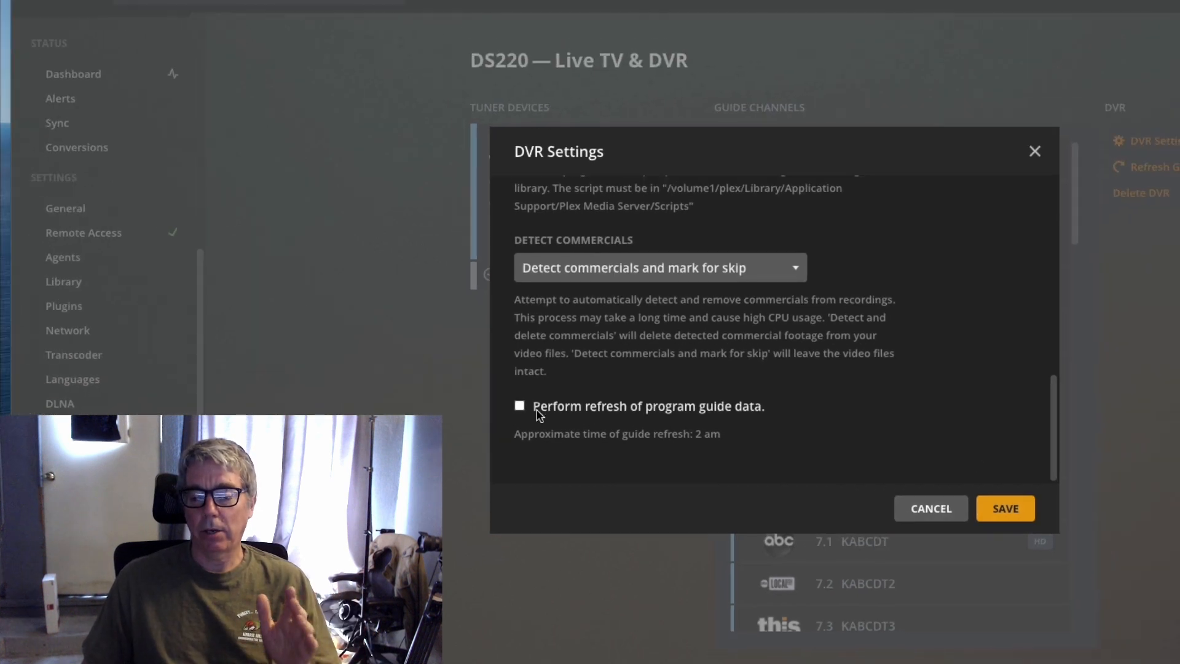
left_click(958, 508)
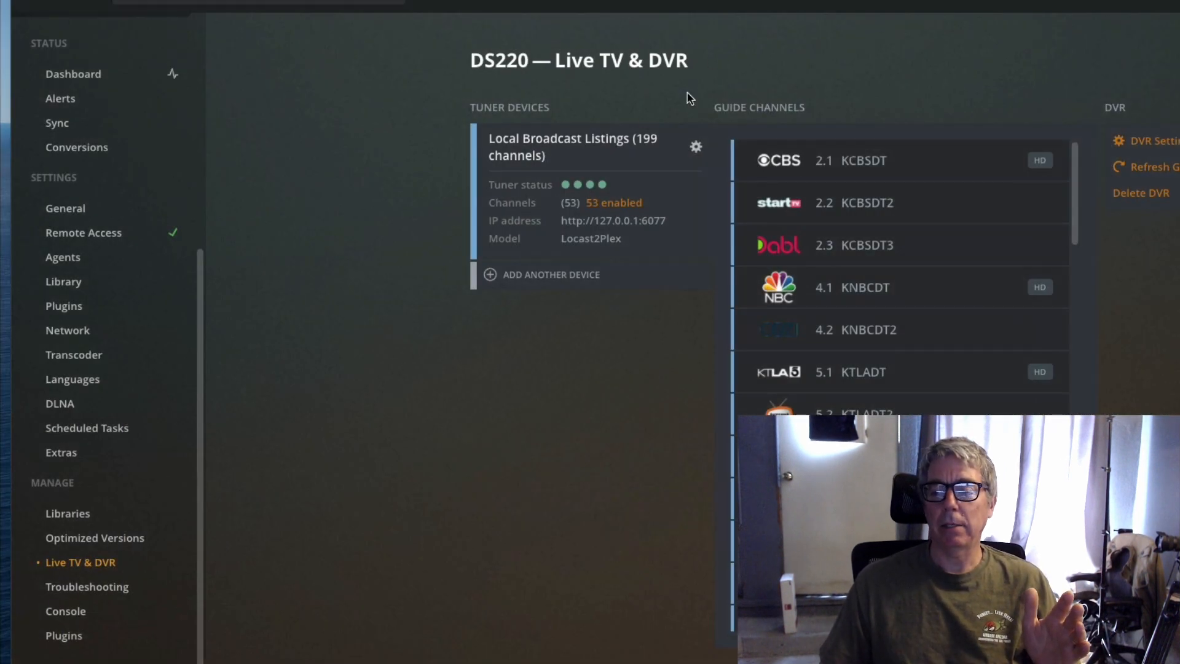
- Go from Plex's home page to Live TV & DVR and look through the recordings in the DVR schedule's calendar view
left_click(33, 1)
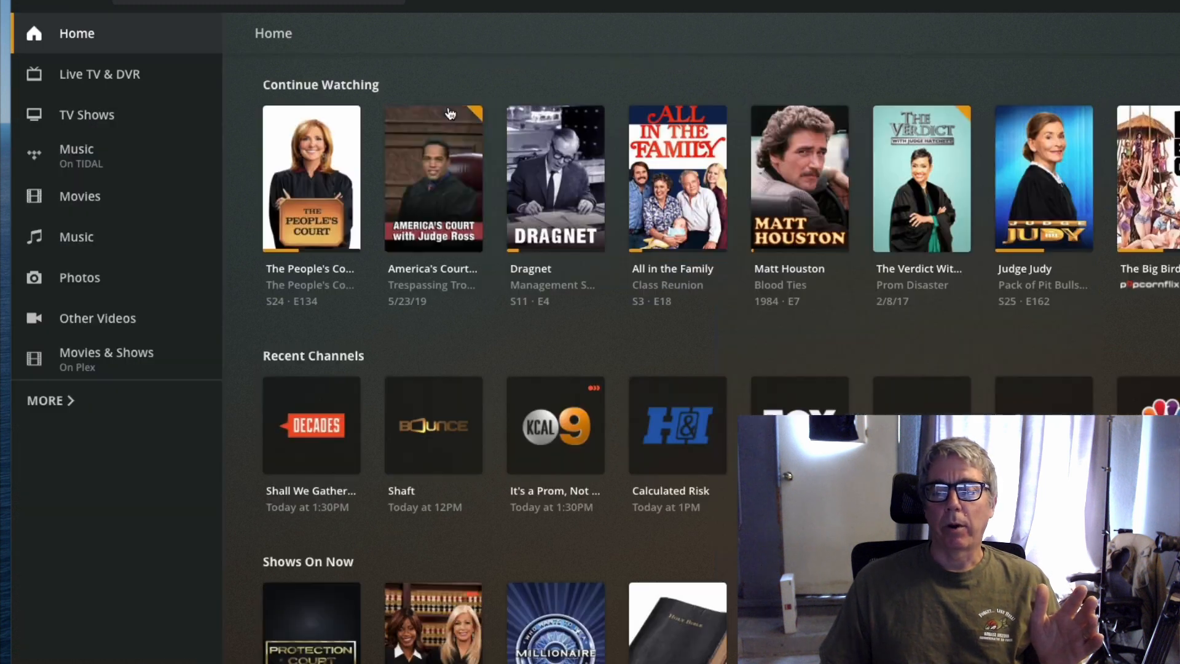
left_click(83, 74)
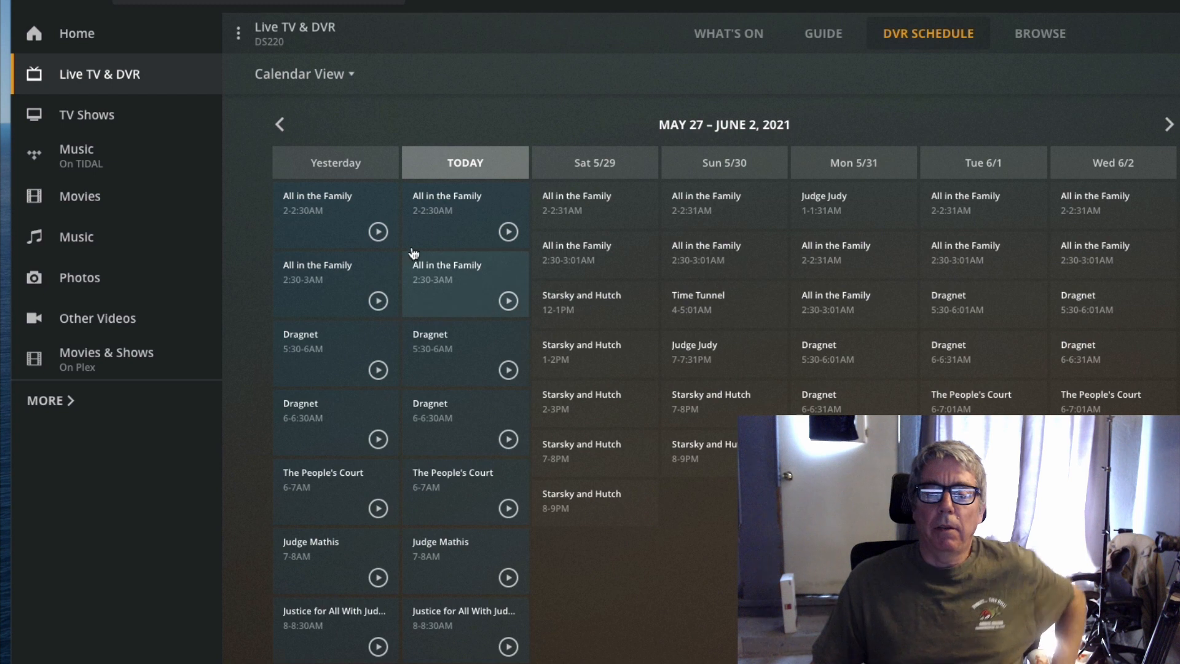
scroll(336, 233, "down", 1)
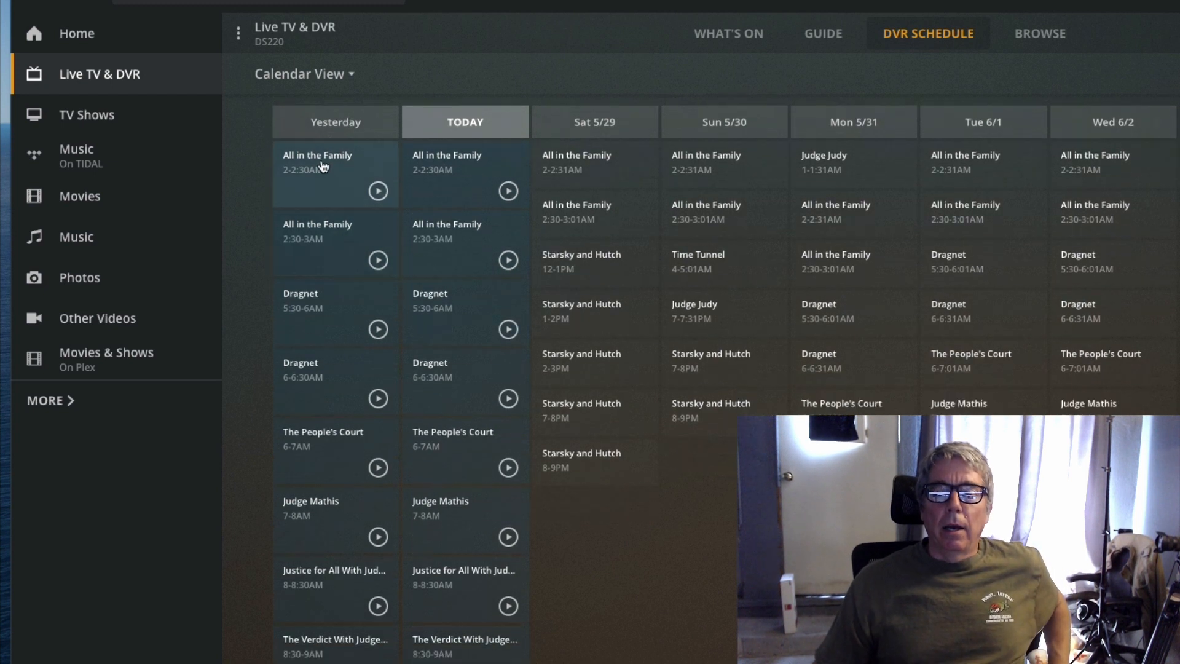
scroll(332, 183, "down", 1)
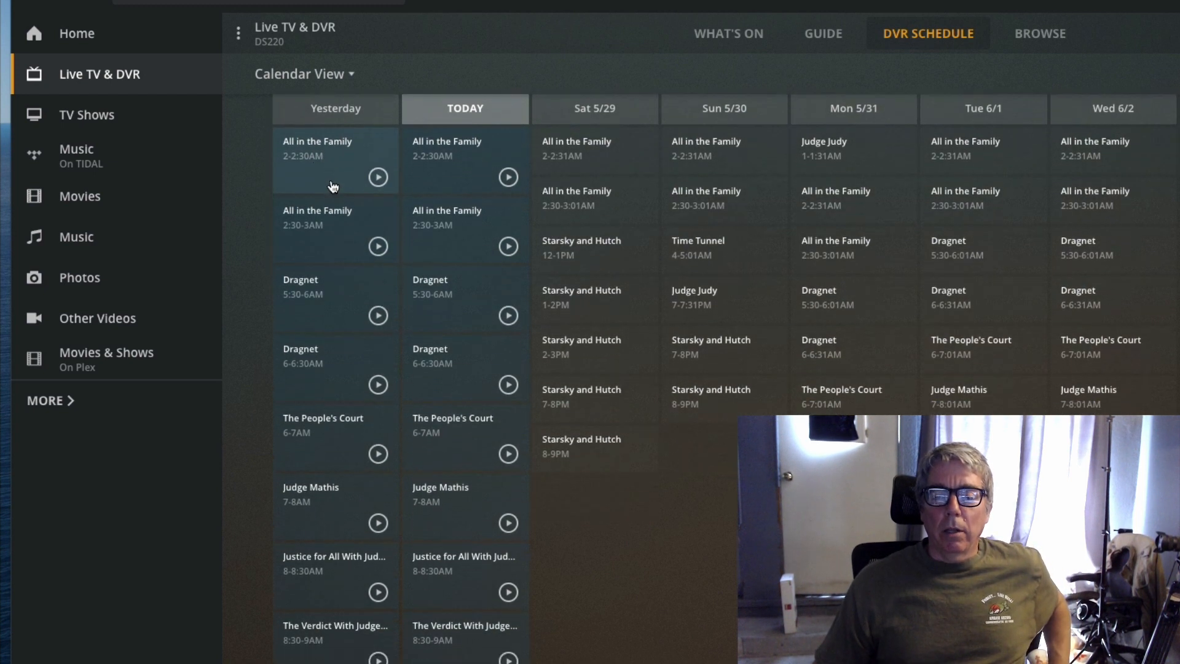
scroll(335, 196, "down", 6)
scroll(338, 246, "down", 6)
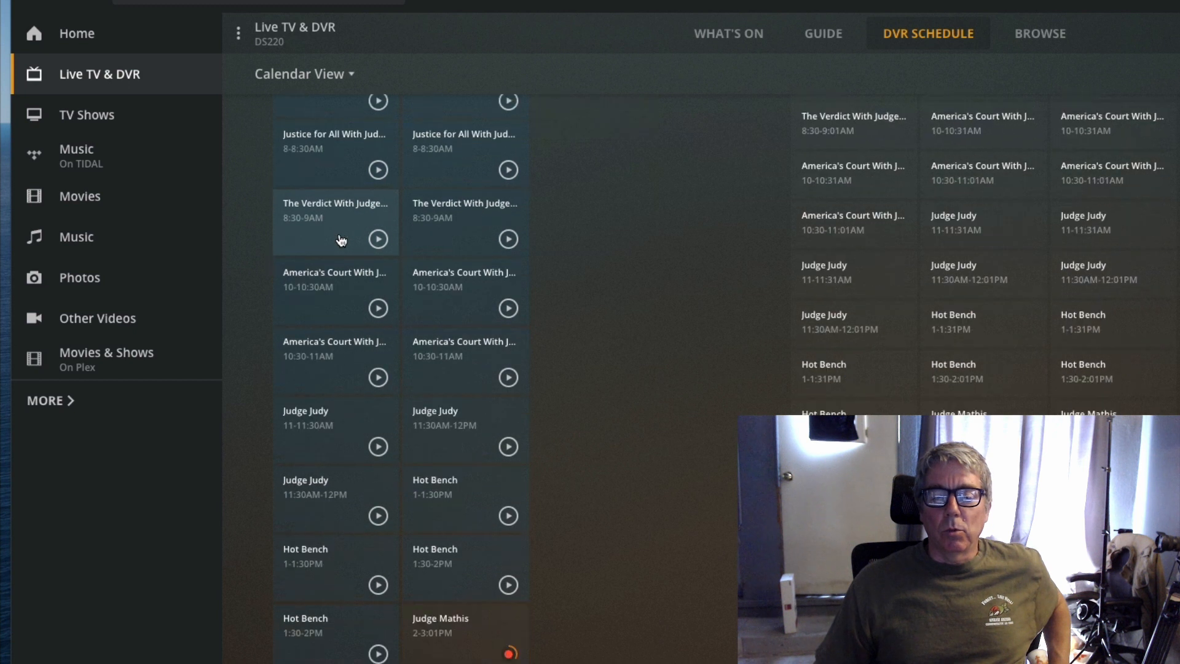
scroll(326, 316, "down", 7)
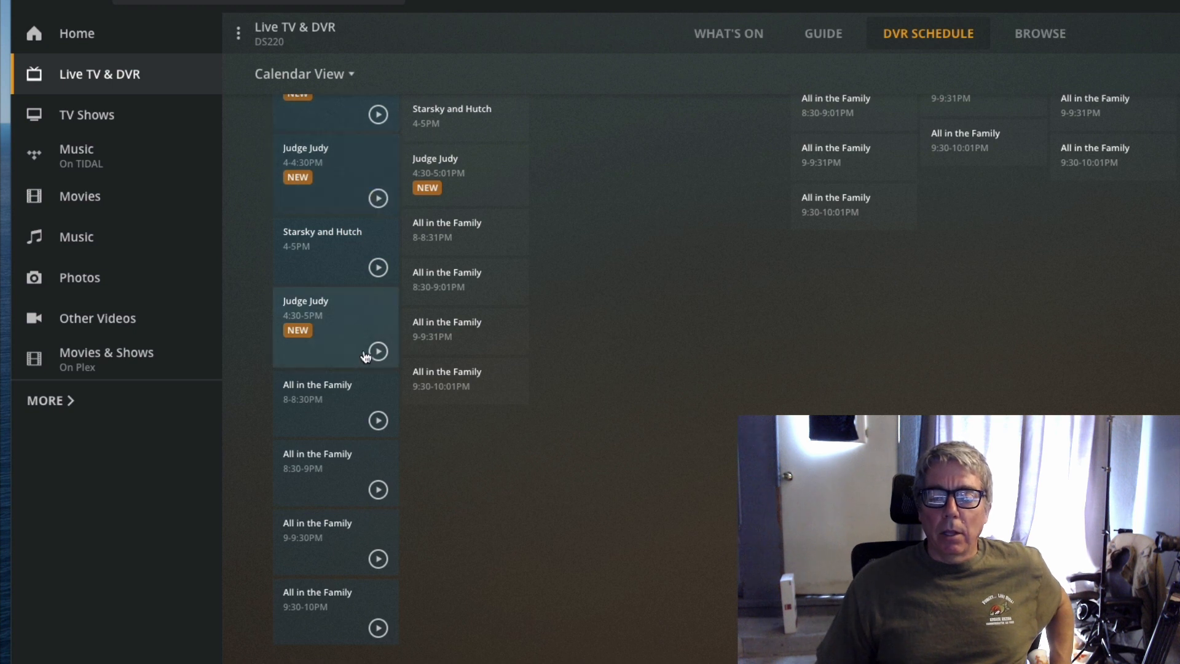
scroll(522, 198, "up", 5)
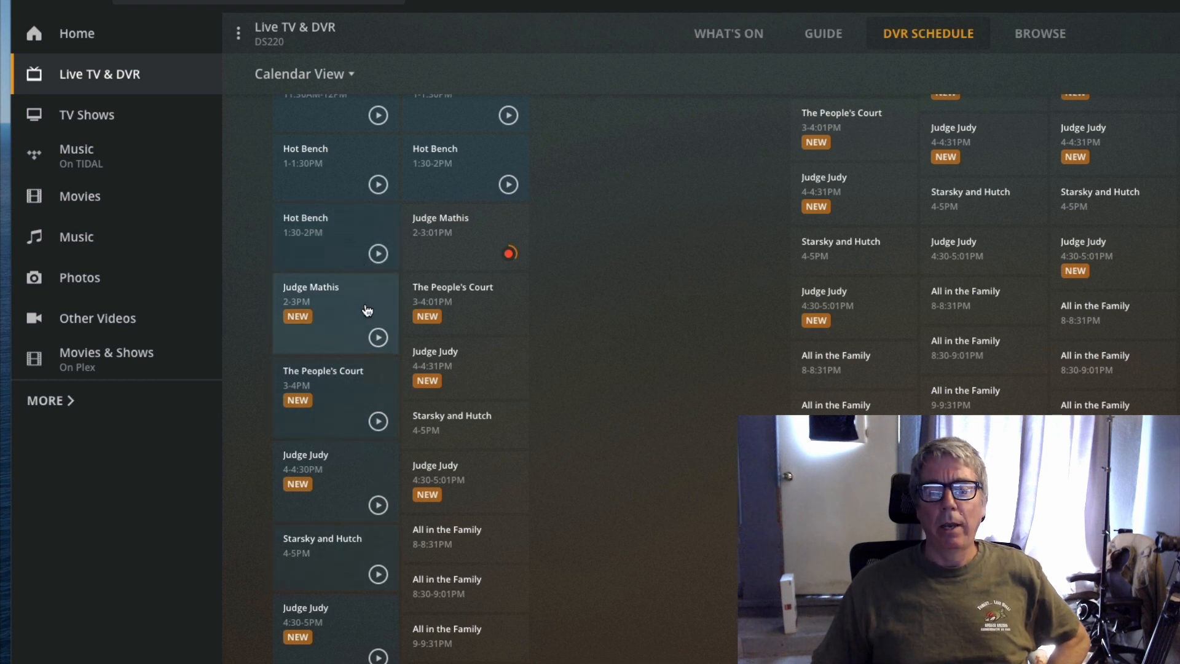
scroll(345, 340, "up", 10)
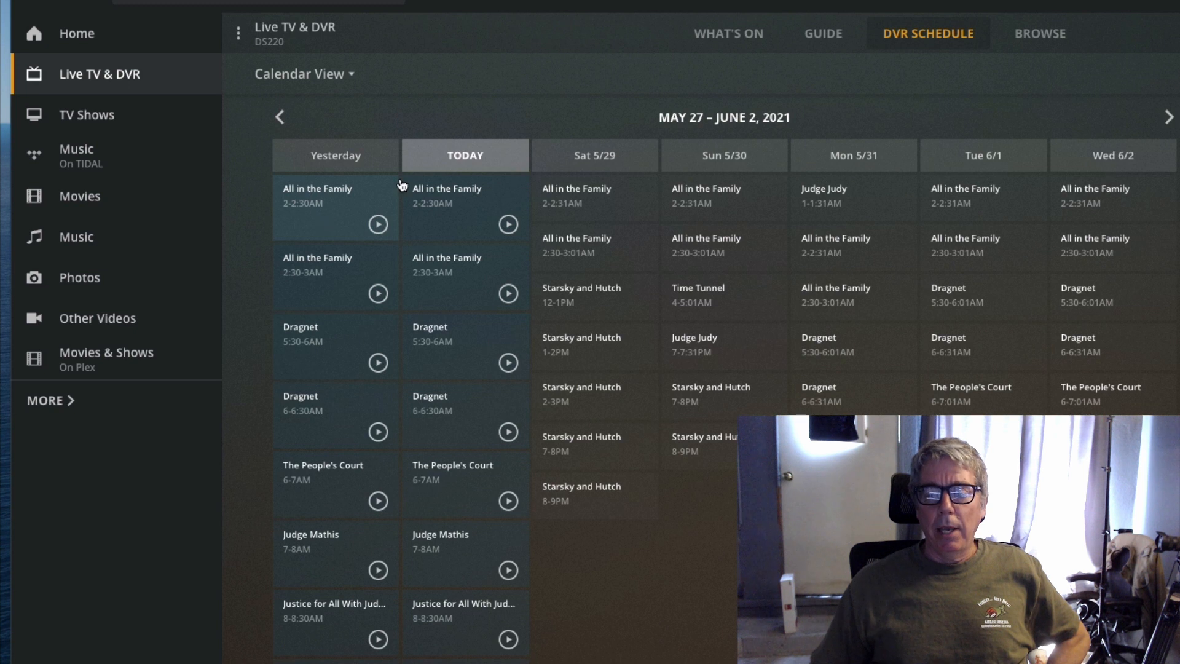
scroll(418, 252, "down", 7)
scroll(431, 279, "down", 7)
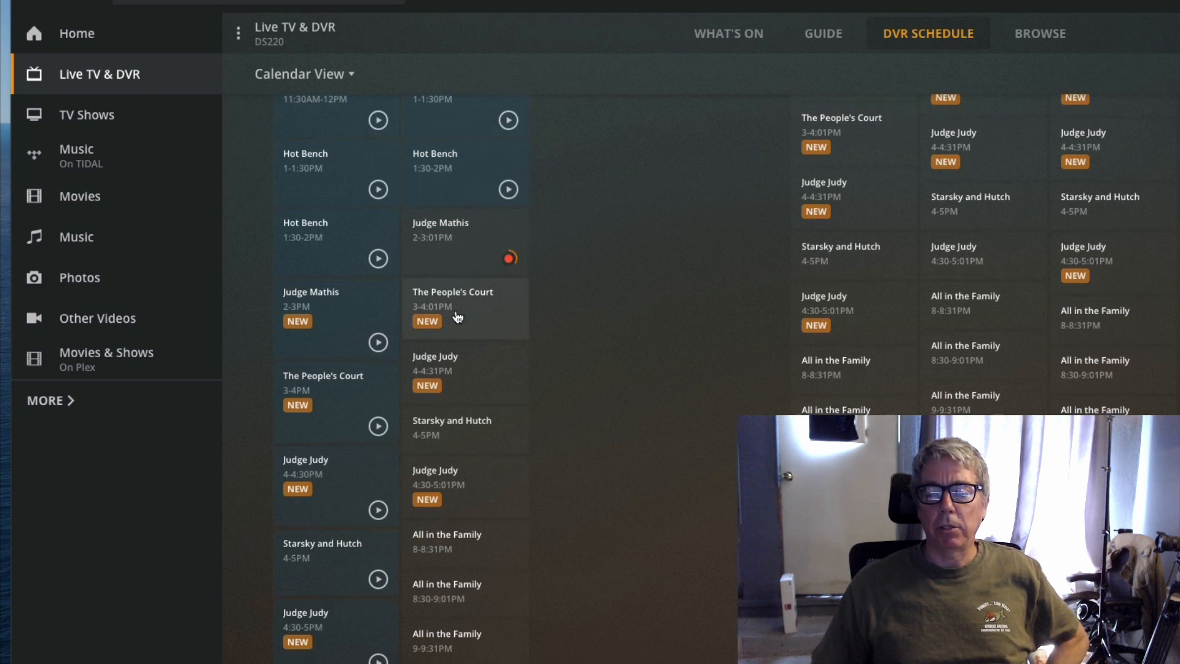
scroll(480, 352, "down", 2)
scroll(474, 393, "down", 3)
scroll(477, 423, "up", 12)
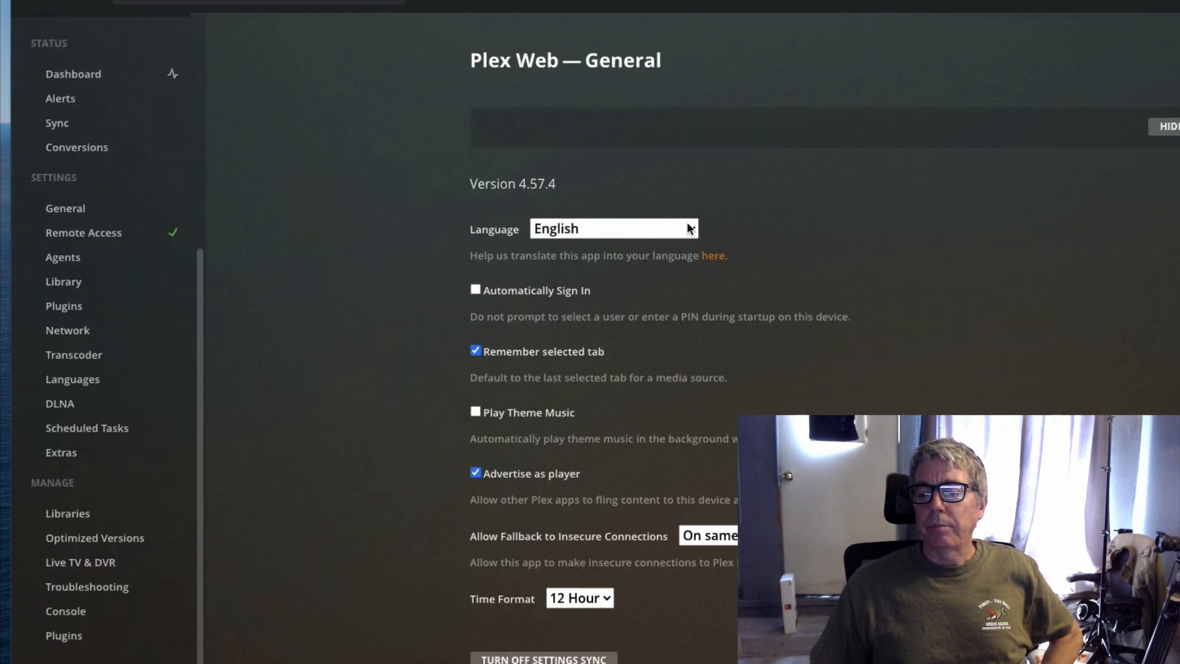
- Return to the server's Live TV & DVR settings, review the tuner's device settings and the DVR settings, and close both unchanged
left_click(66, 523)
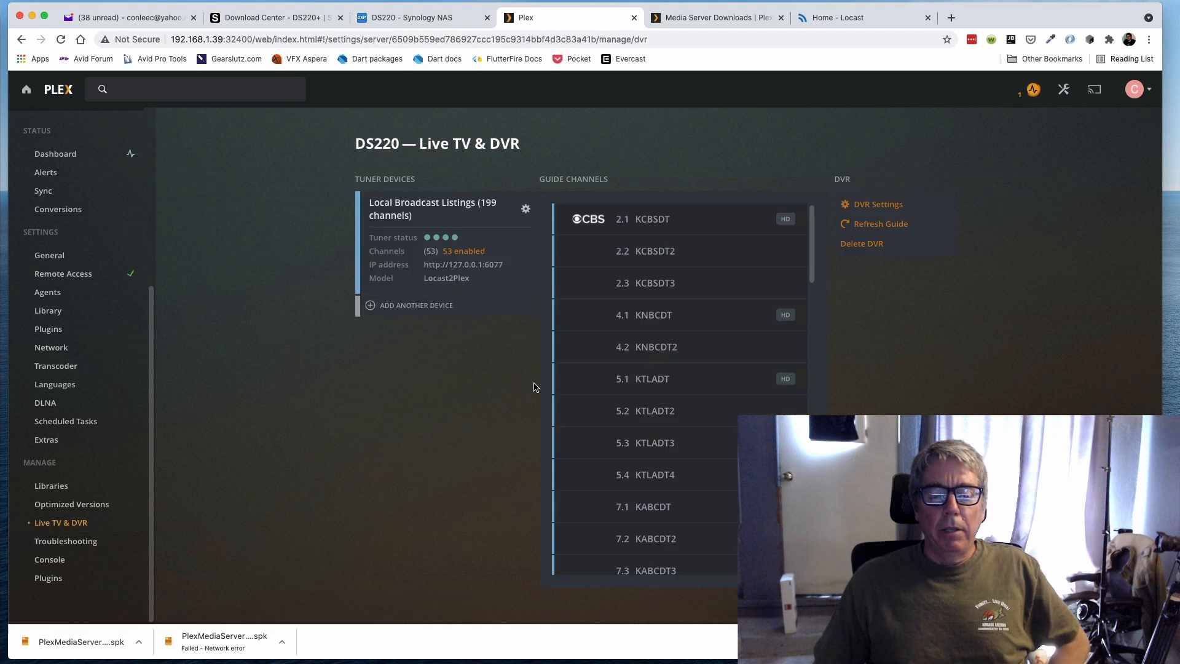
left_click(526, 212)
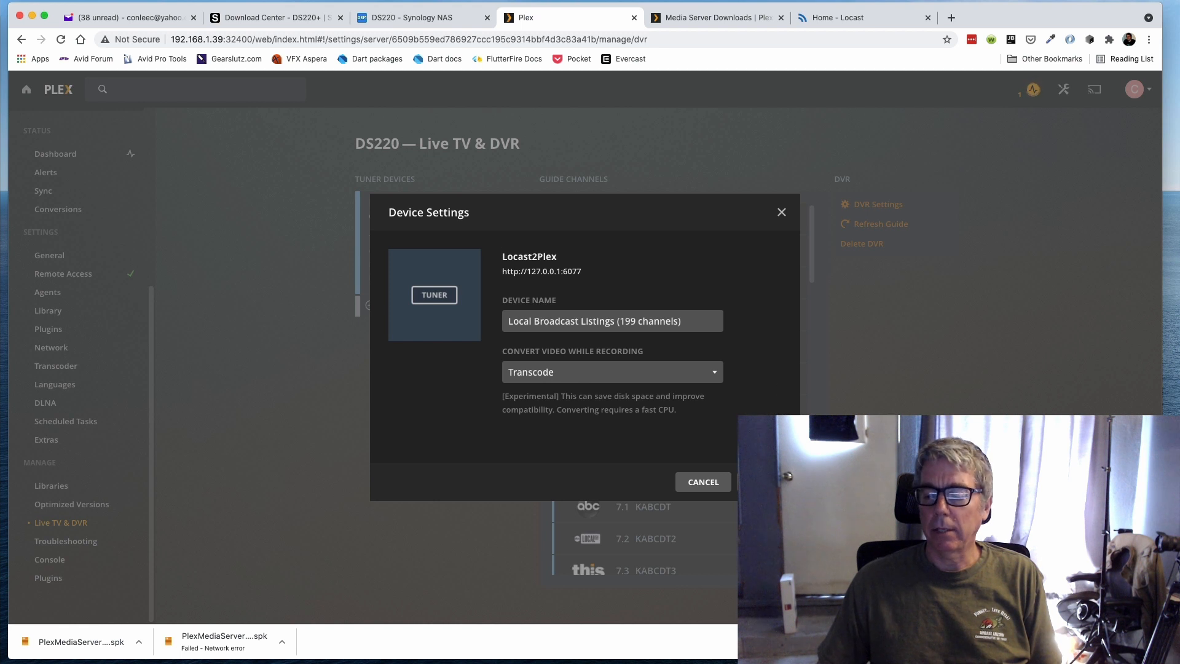
left_click(781, 213)
left_click(876, 204)
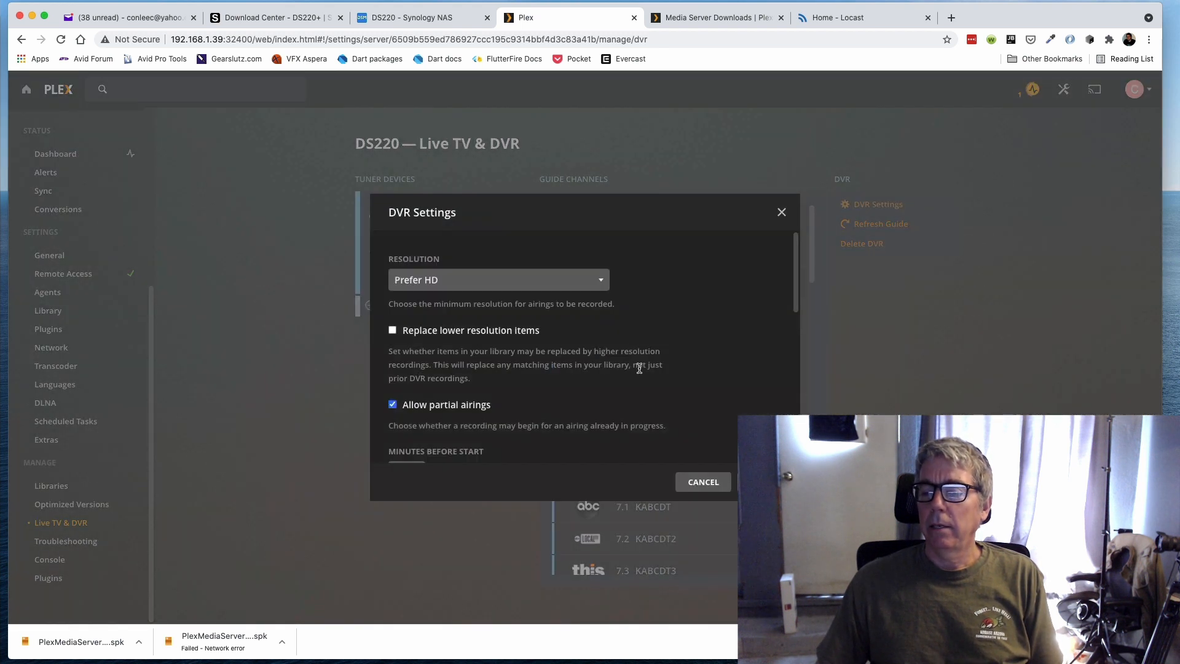
scroll(715, 344, "down", 15)
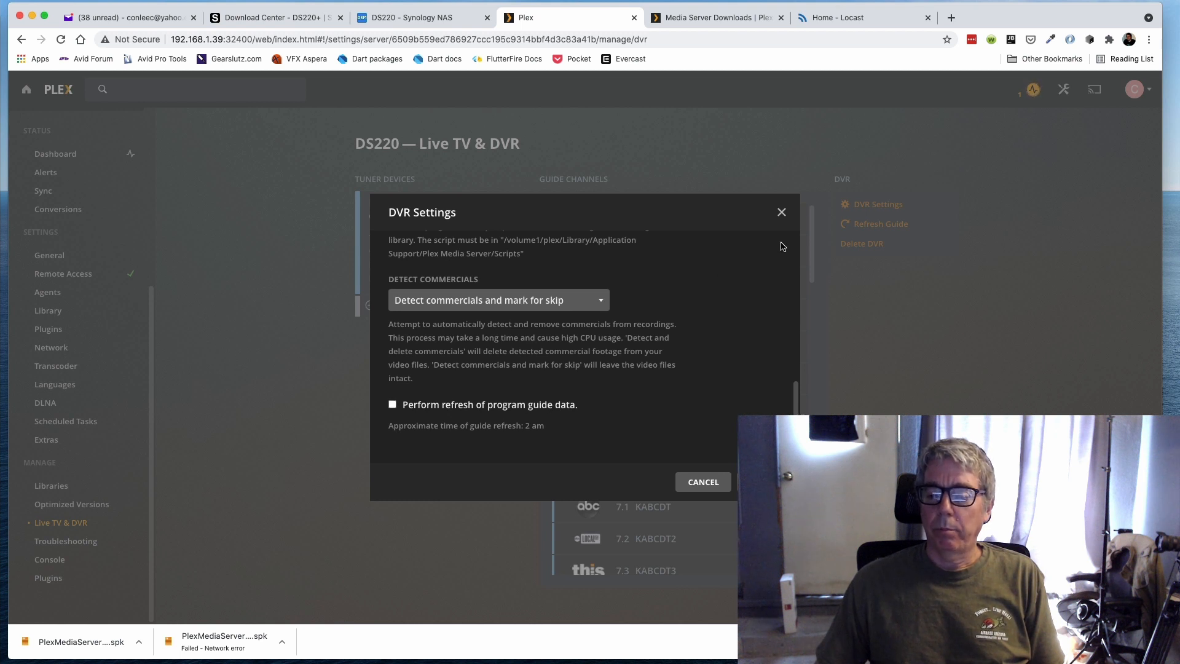
left_click(781, 213)
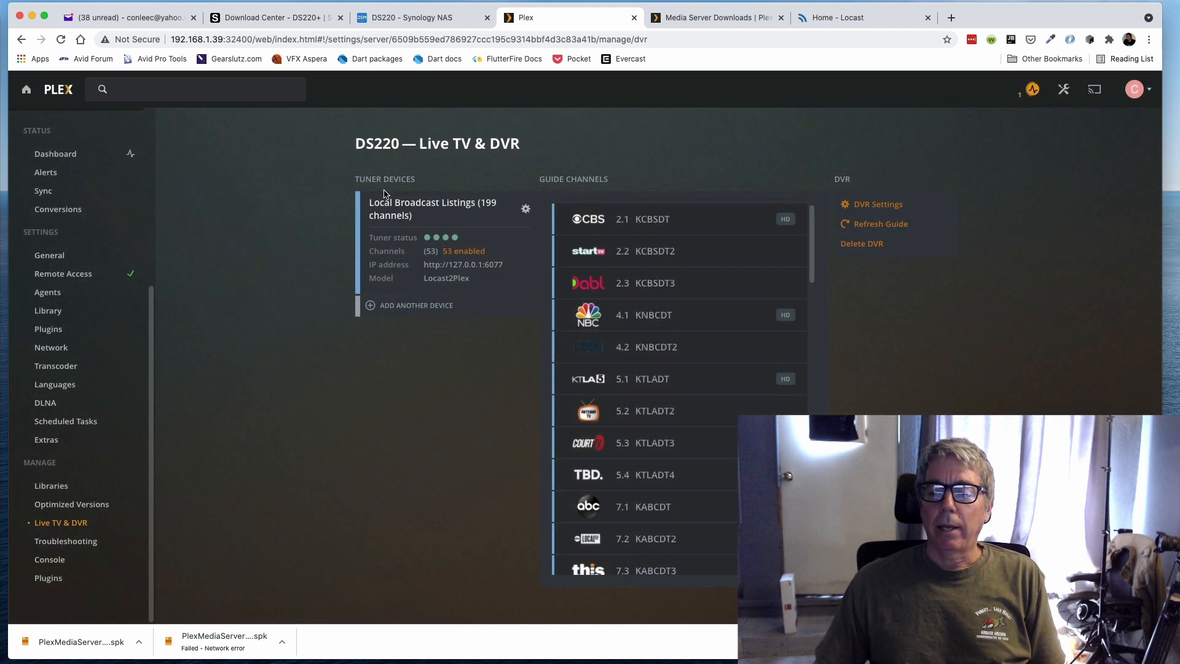
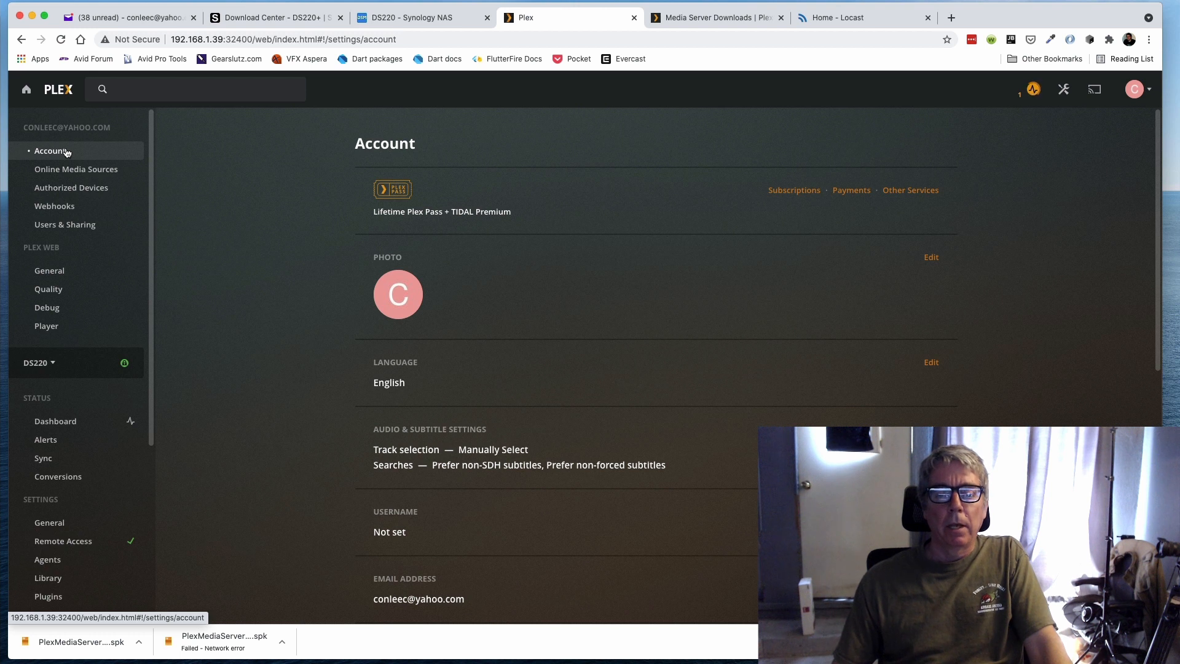
- Open the Plex settings and review the Account page, highlighting TIDAL Premium in the subscription details
left_click(1065, 91)
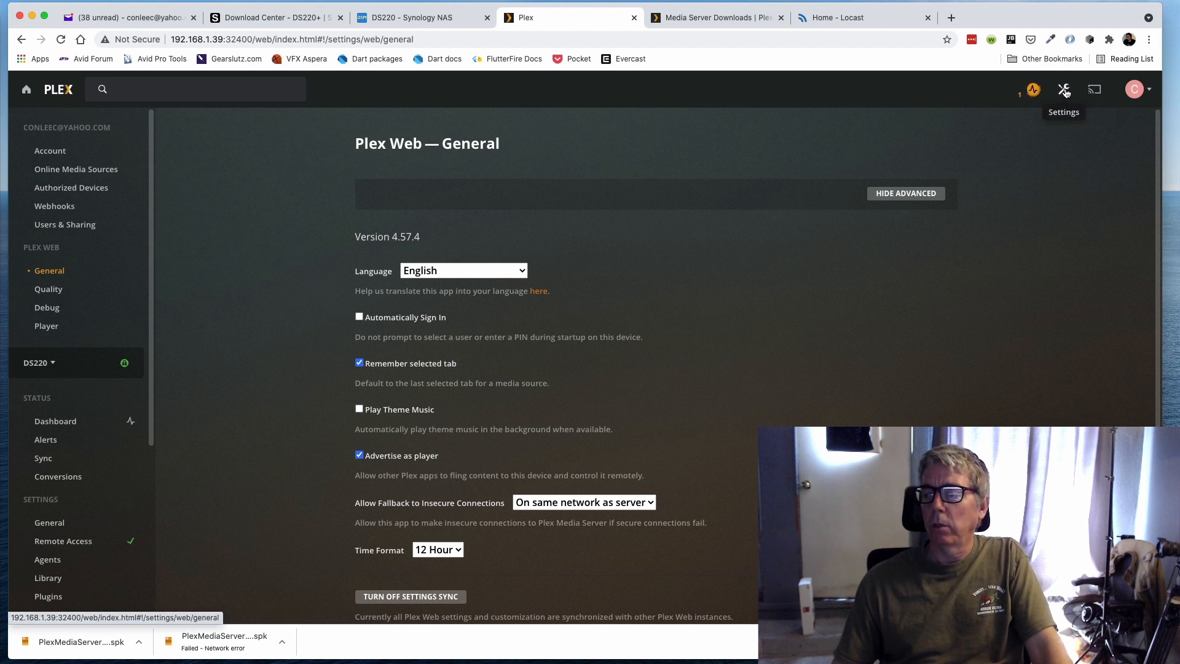
left_click(50, 151)
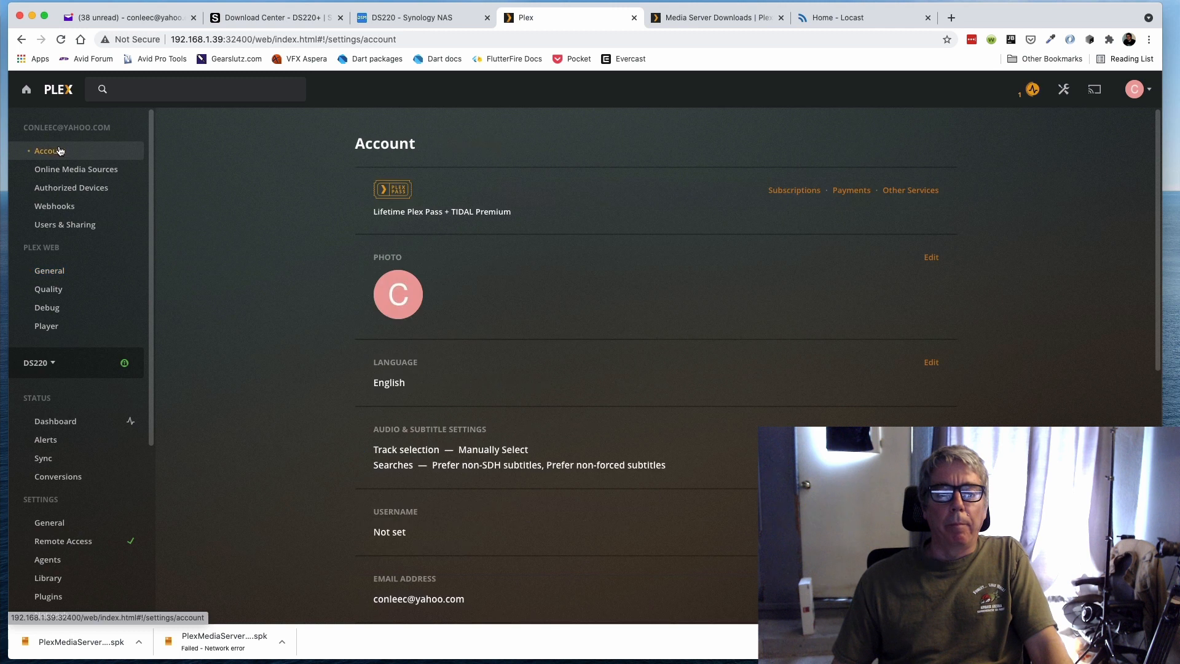
scroll(587, 288, "down", 3)
scroll(590, 309, "up", 3)
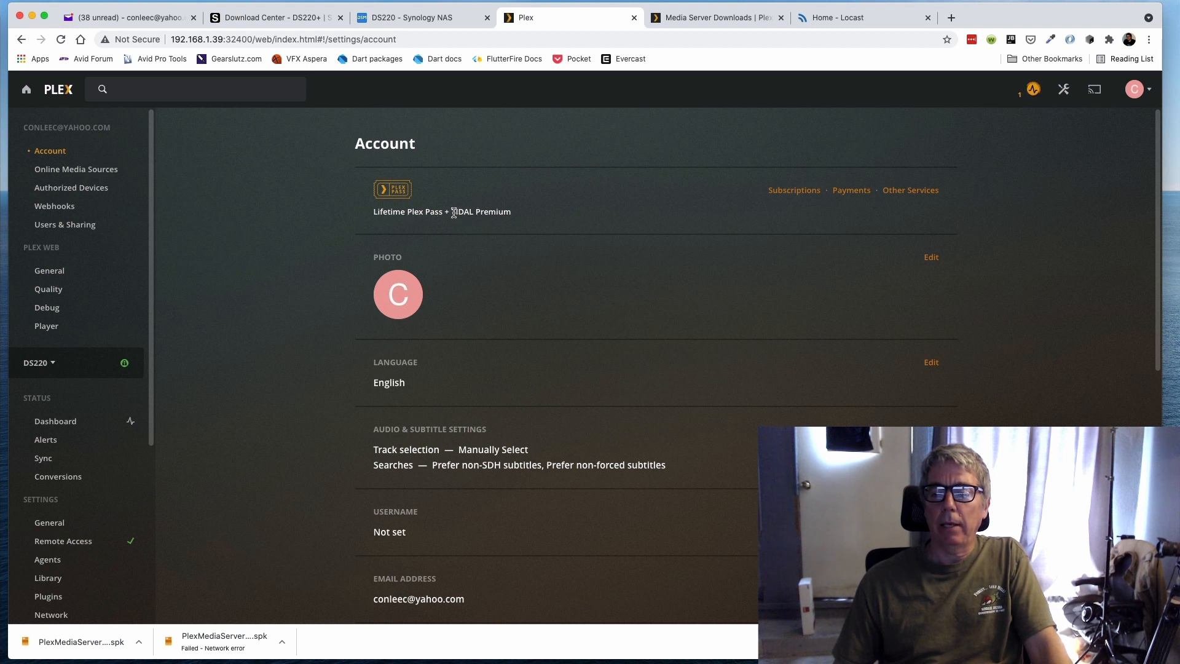
left_click_drag(452, 213, 510, 215)
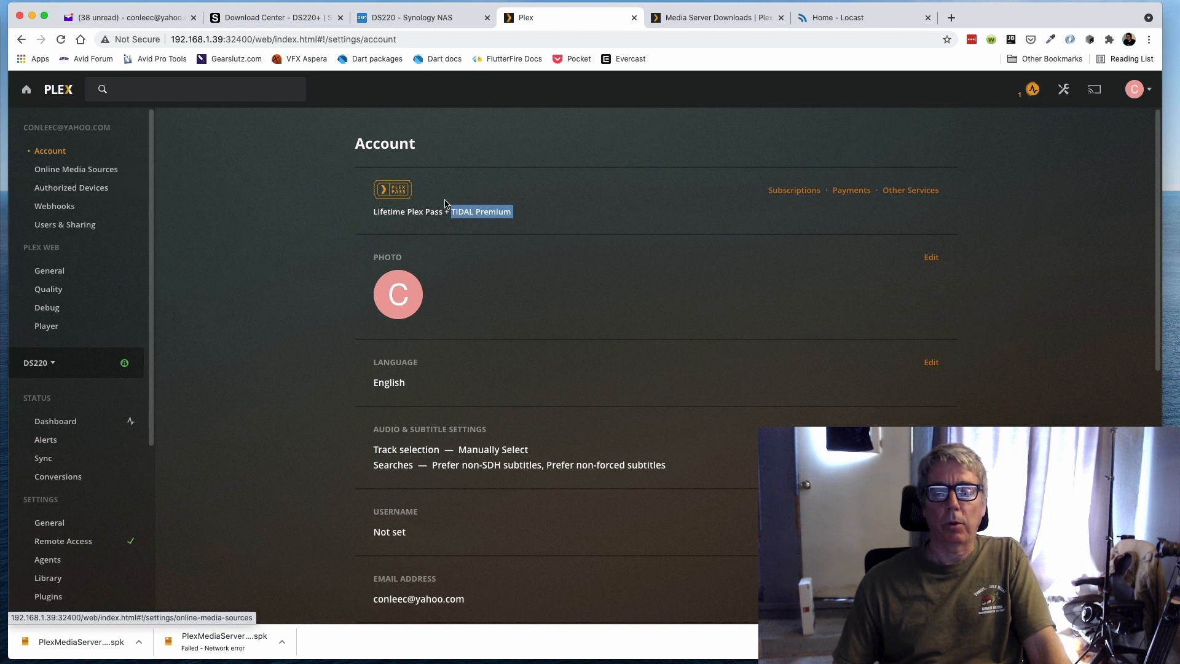
- Review the account's Online Media Sources, Authorized Devices, Webhooks, and Users & Sharing pages
left_click(71, 172)
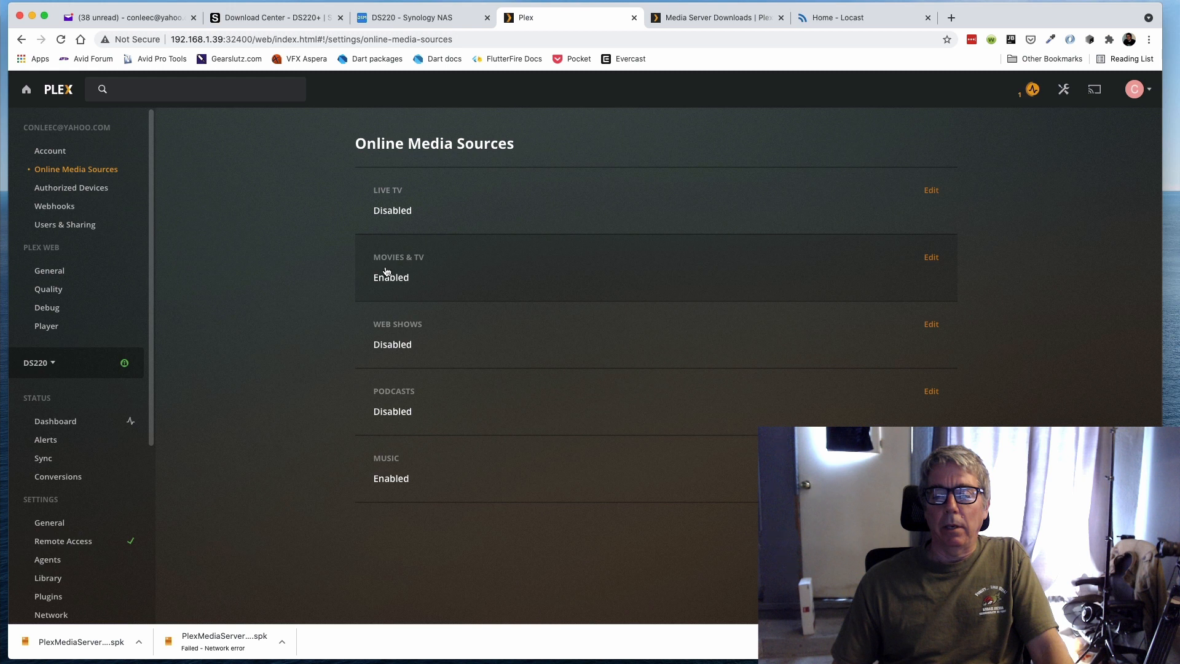
left_click(88, 194)
scroll(732, 296, "down", 2)
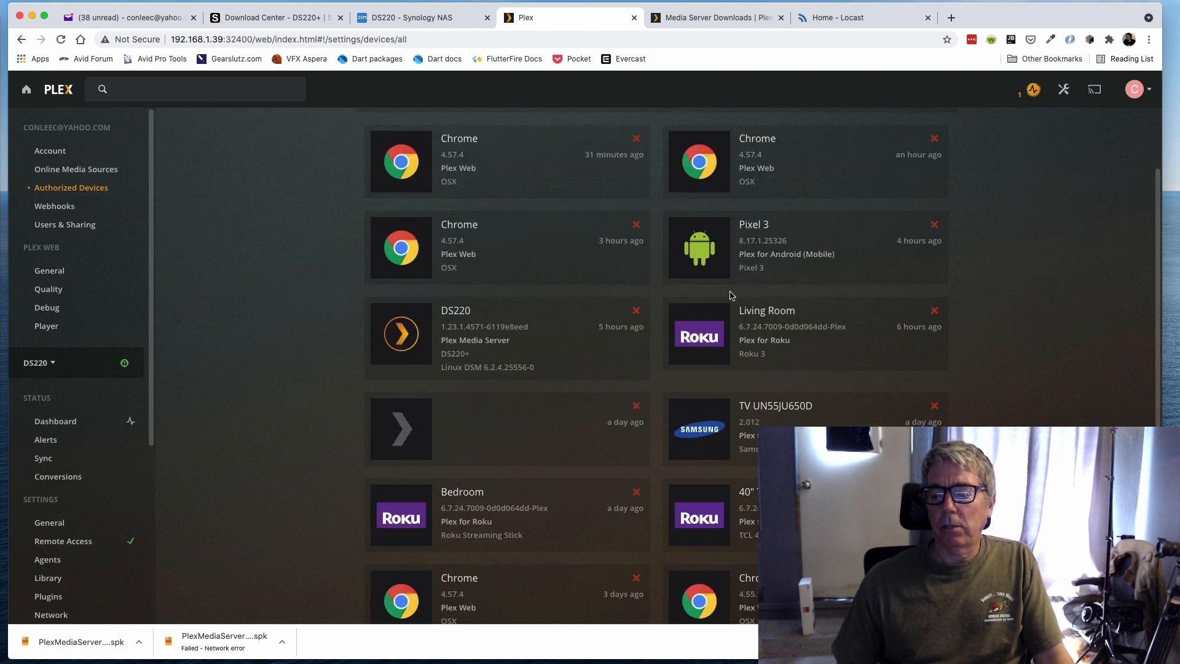
scroll(731, 296, "down", 2)
scroll(731, 295, "up", 4)
left_click(60, 210)
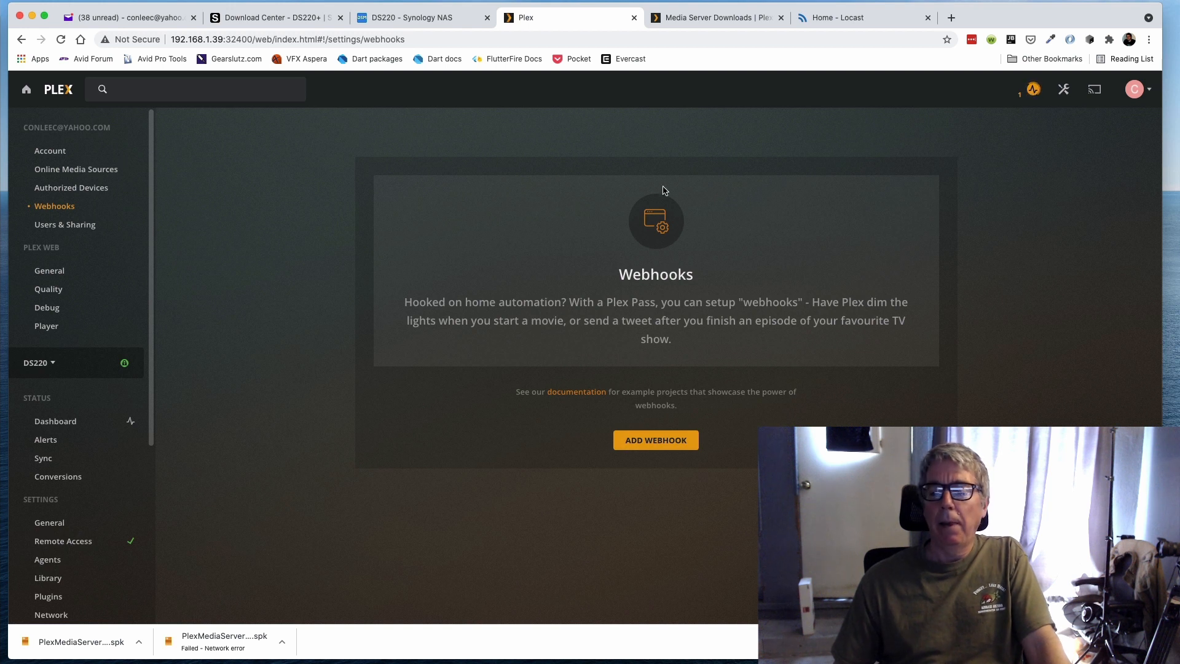
left_click(86, 229)
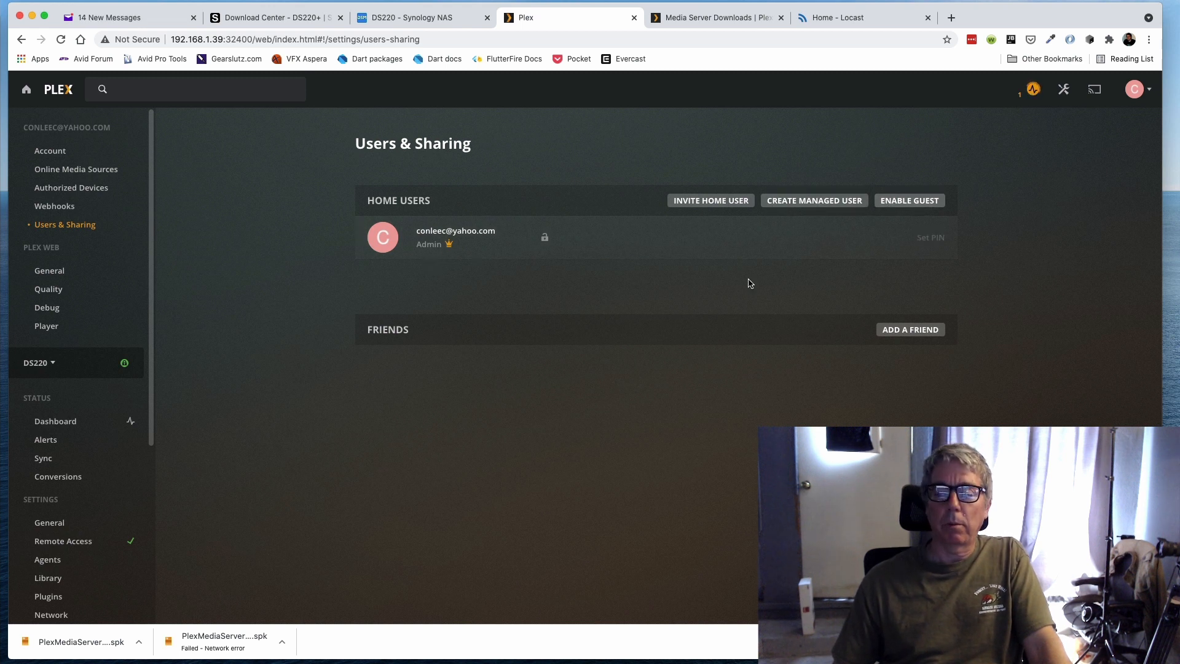
- Review all of the Plex Web General settings and open the Plex Web Quality settings
left_click(37, 271)
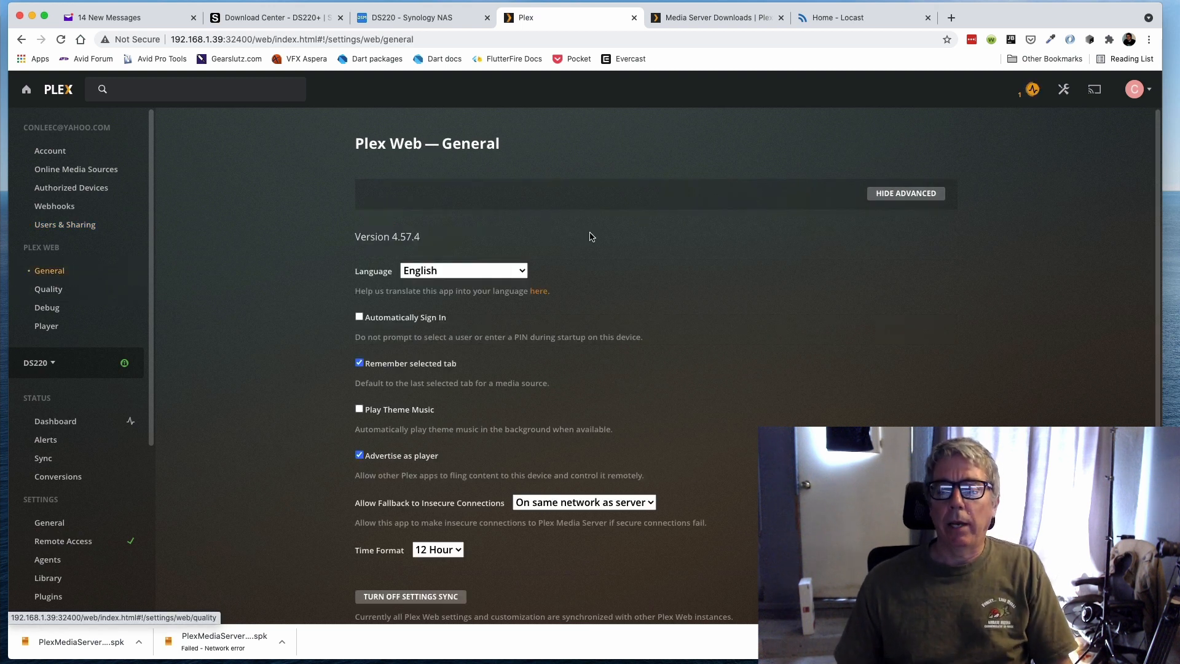
scroll(584, 270, "down", 1)
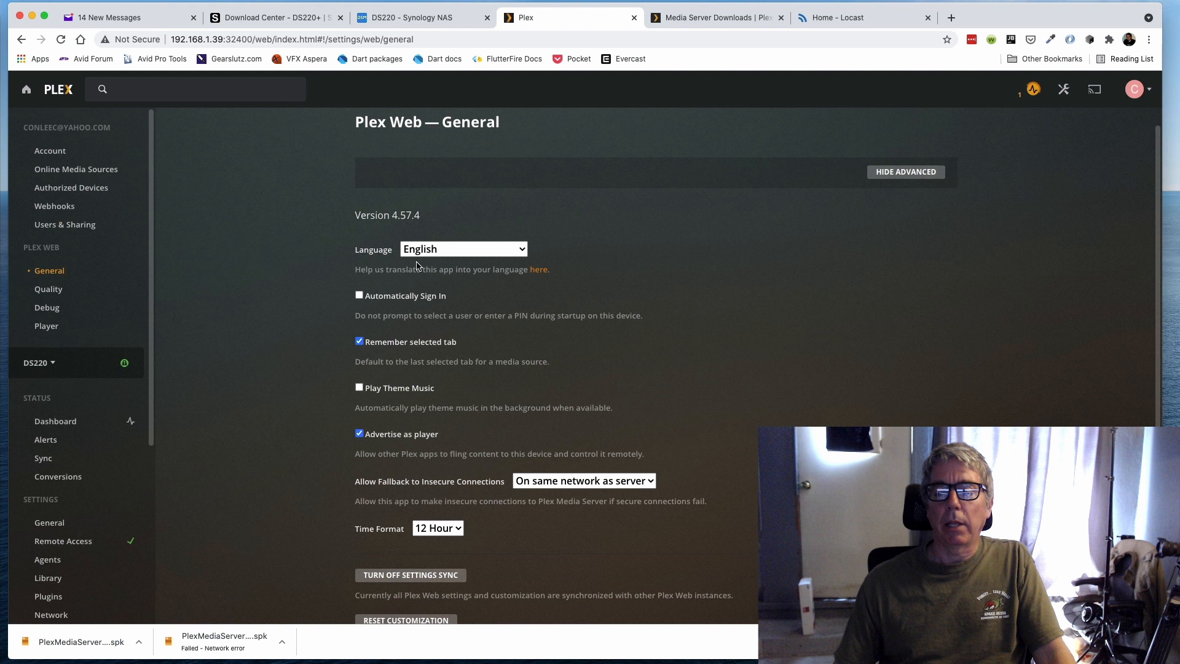
scroll(585, 304, "down", 2)
scroll(585, 305, "down", 4)
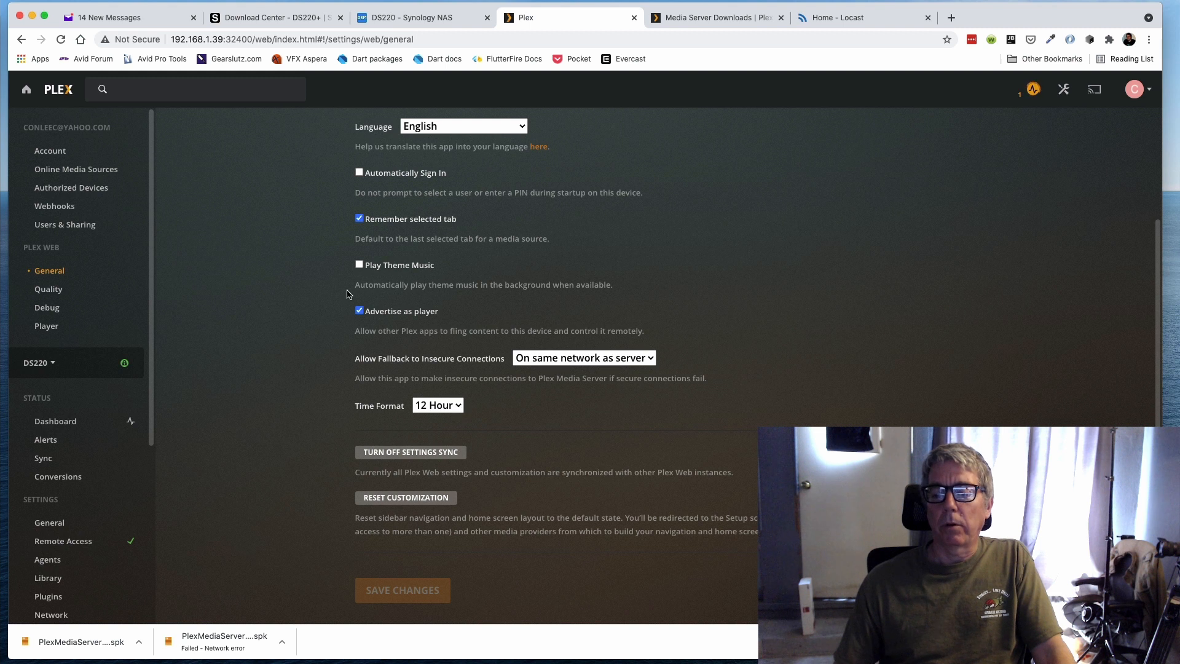
left_click(56, 292)
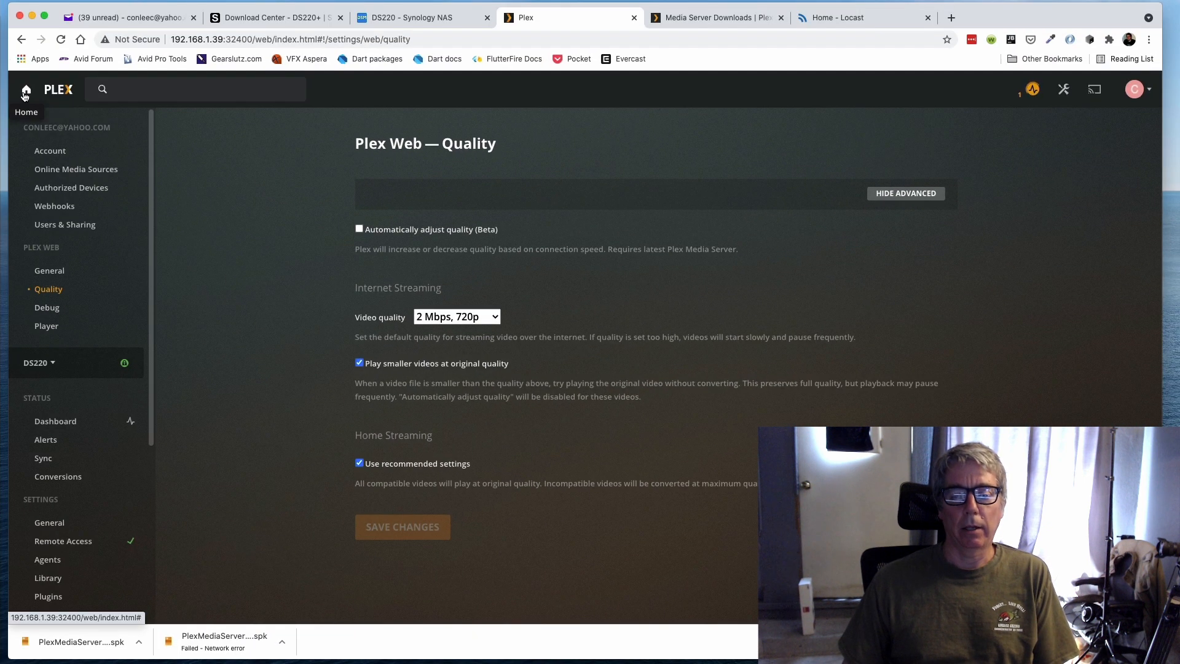
- Go from Plex's home page to the Live TV & DVR guide and look through today's listings for all channels
left_click(25, 91)
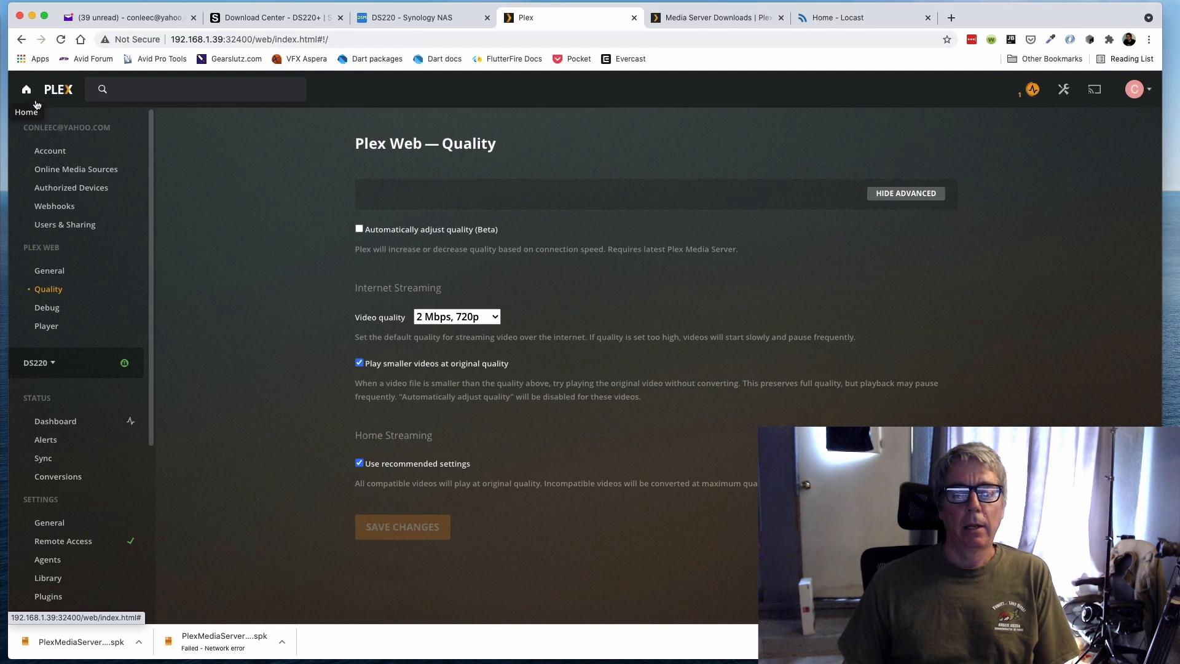
left_click(81, 155)
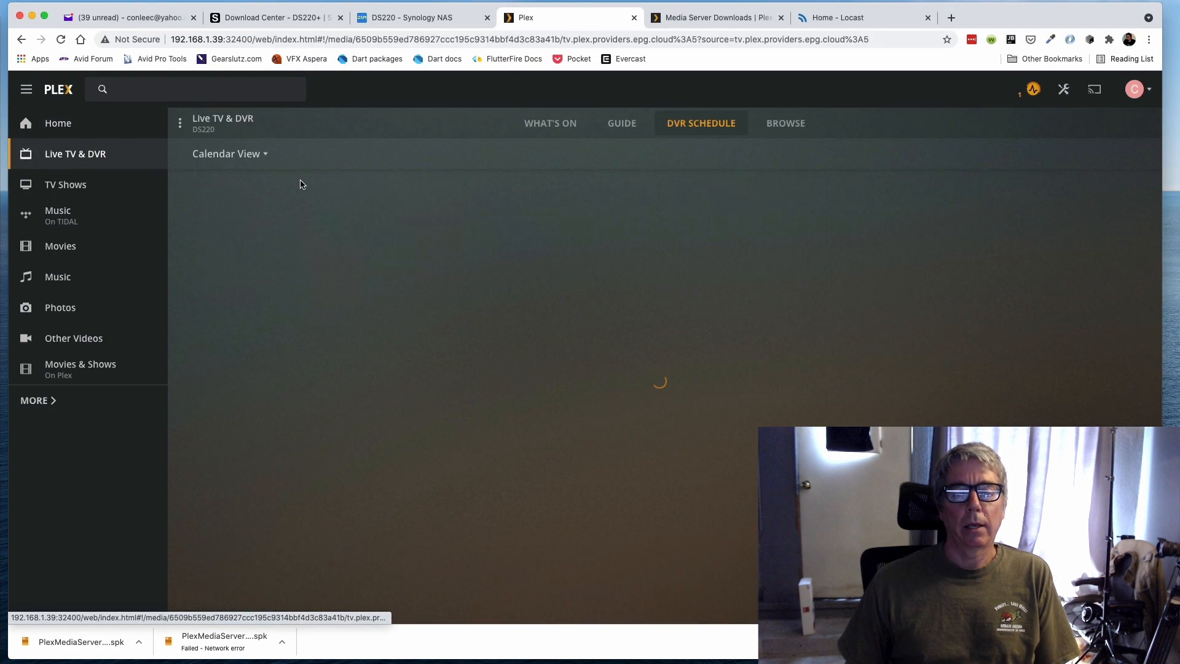
left_click(622, 123)
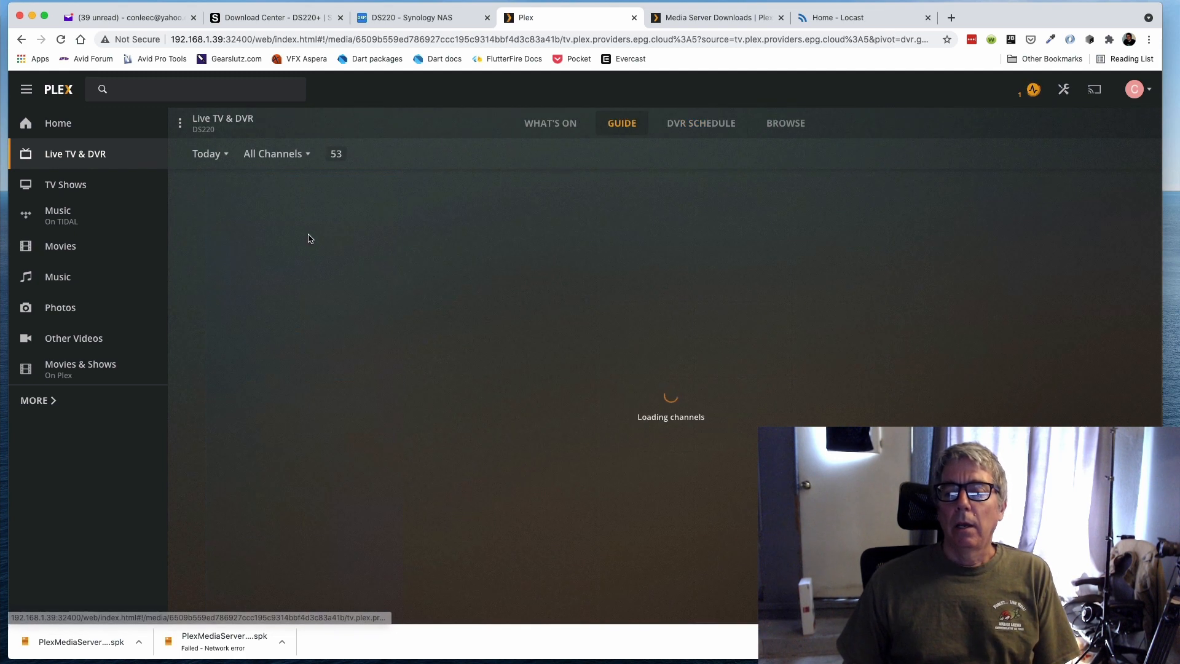
scroll(337, 242, "down", 4)
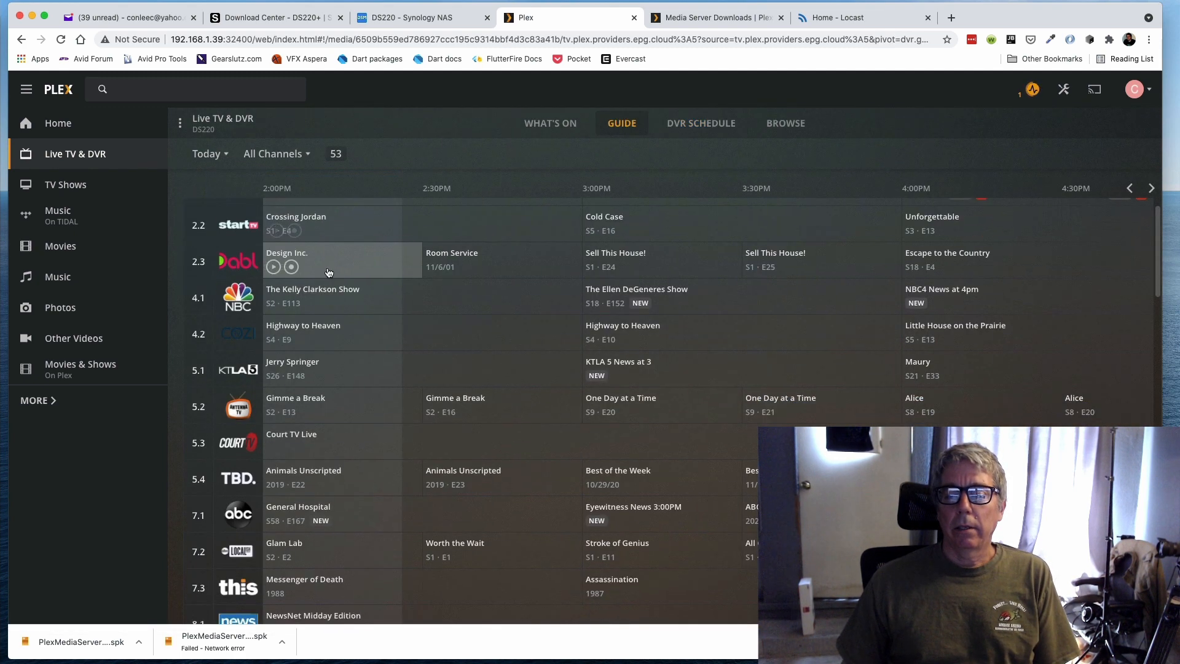
scroll(327, 344, "down", 15)
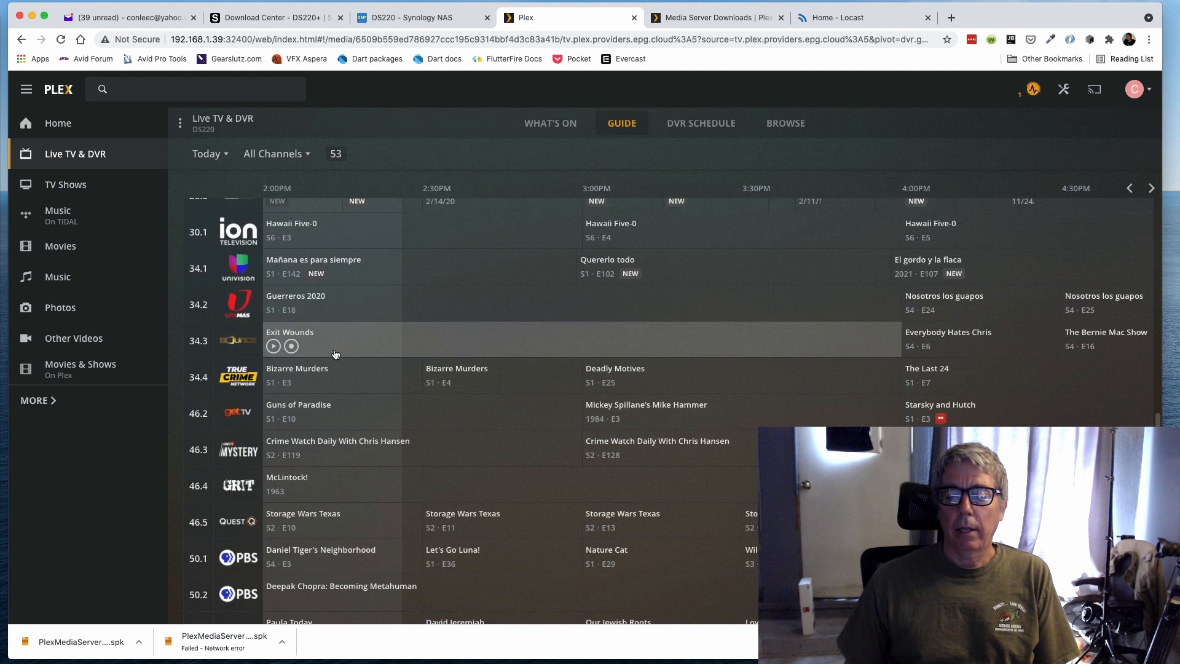
scroll(338, 357, "down", 8)
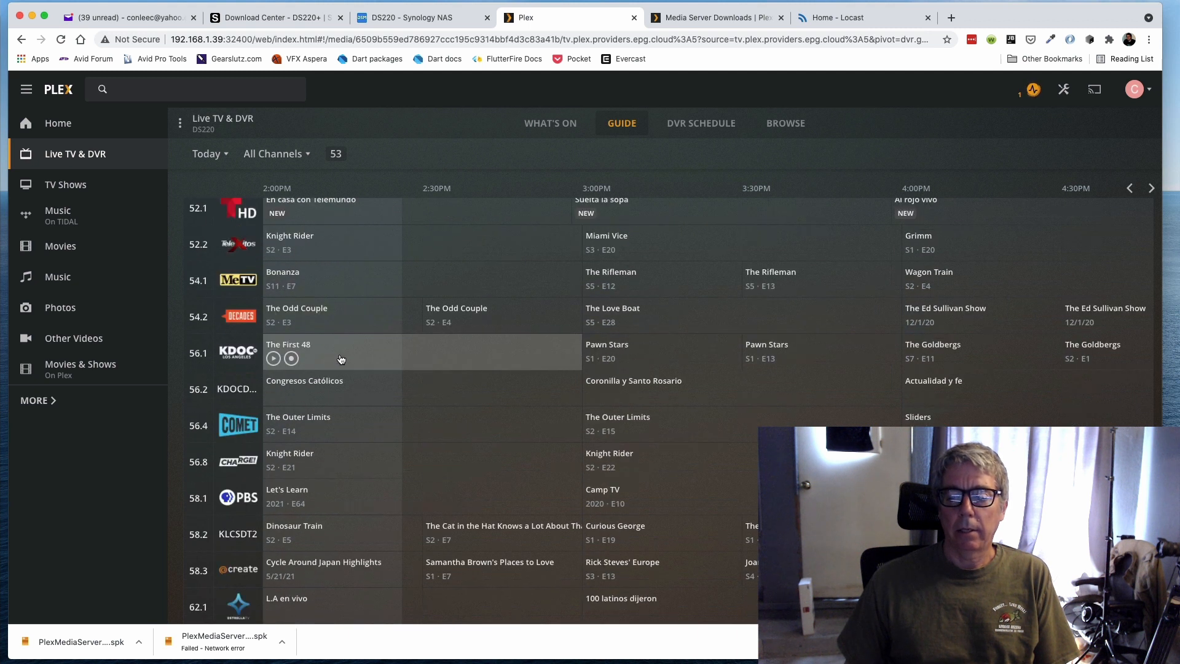
scroll(342, 350, "up", 20)
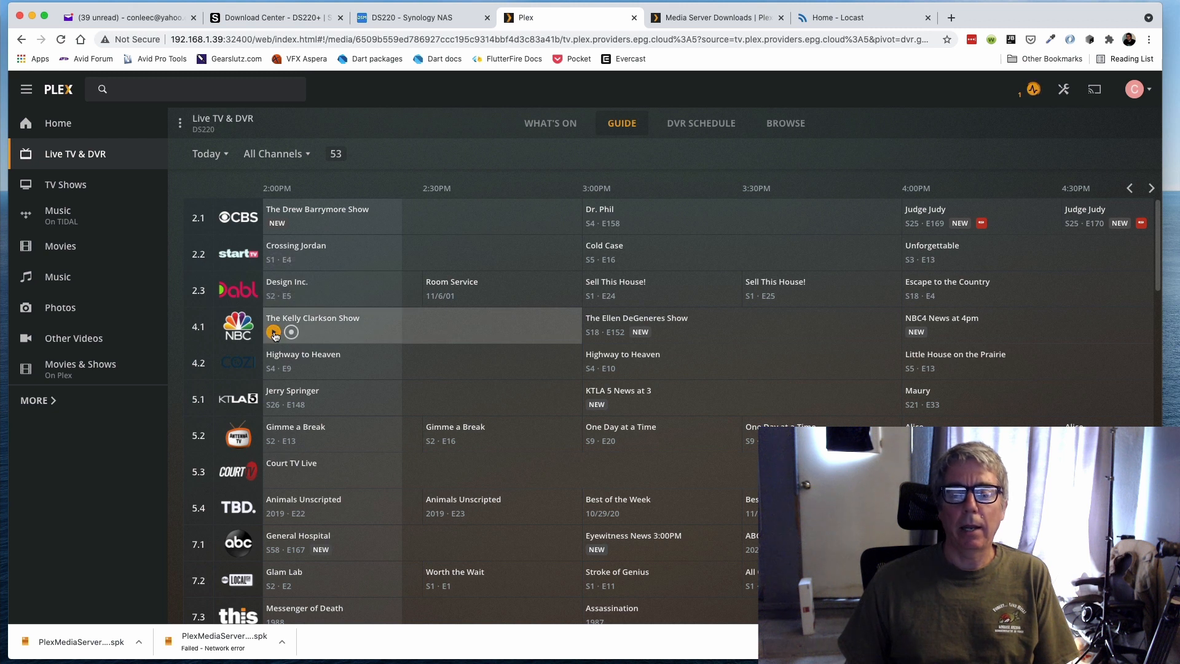
- Play The Kelly Clarkson Show live on channel 4.1, pause and resume it, pause it again, and close the player
left_click(273, 333)
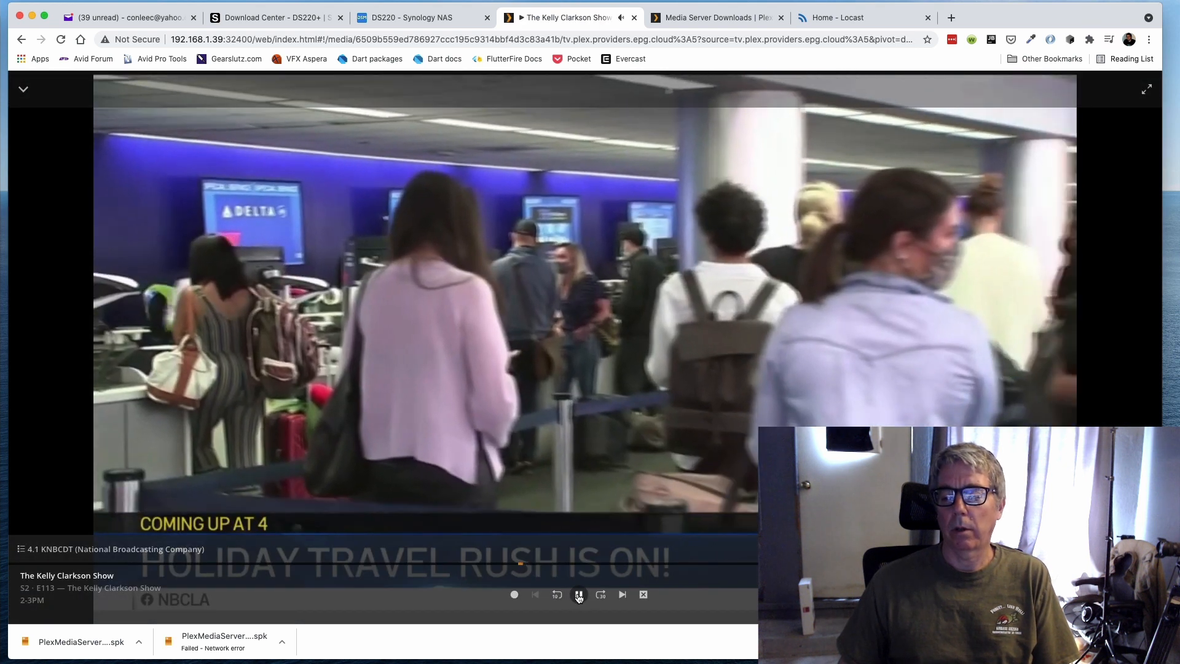
left_click(521, 387)
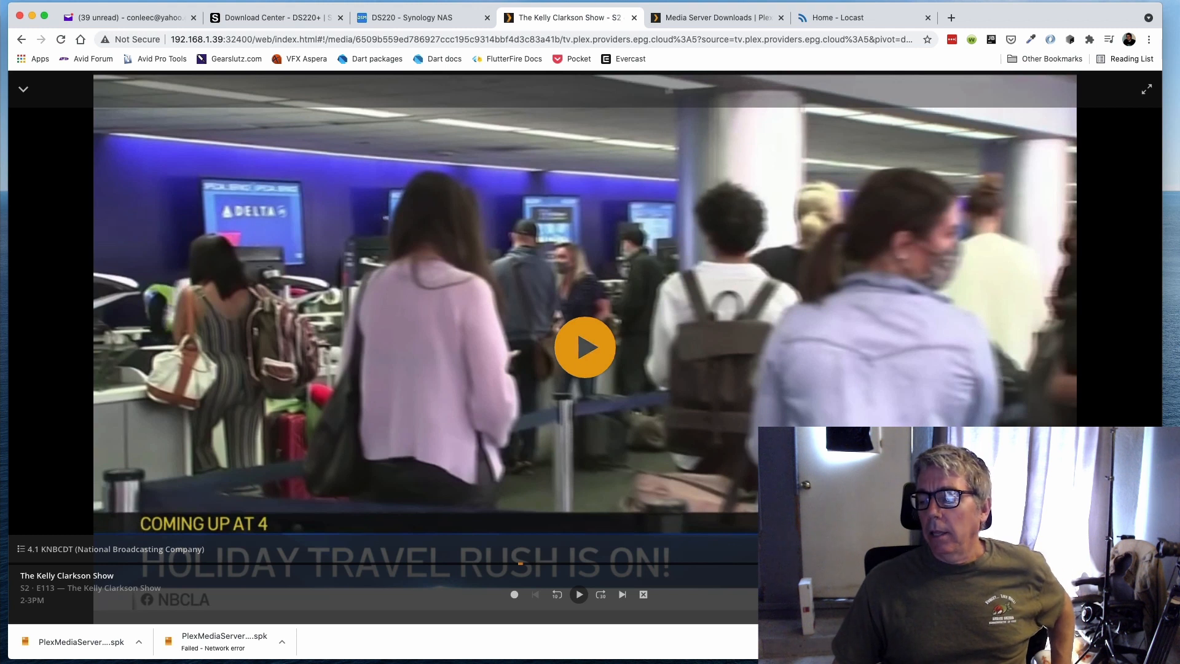
left_click(591, 363)
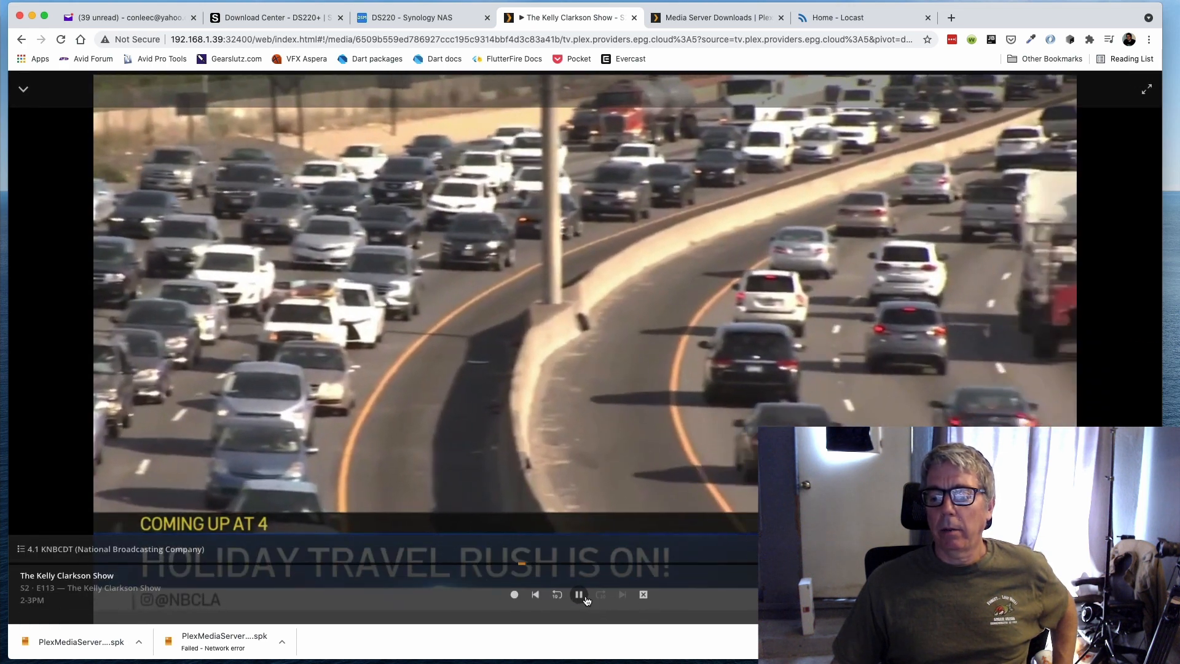
left_click(603, 529)
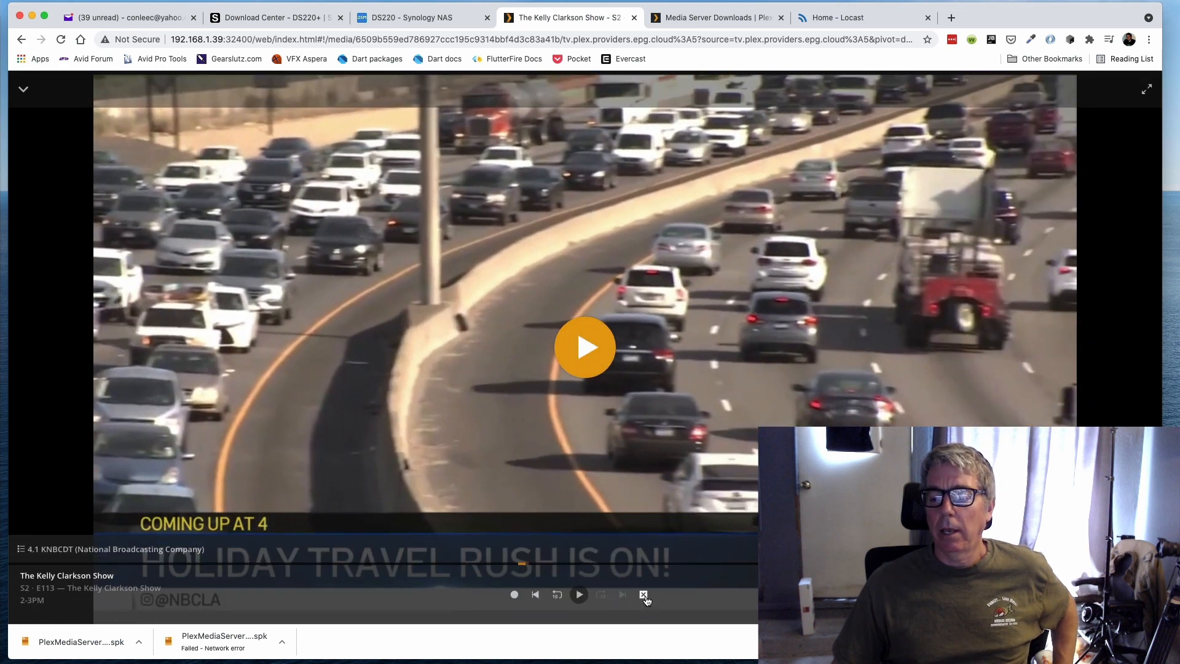
left_click(643, 604)
- Return to the Plex Web Quality settings and examine the video quality choices for internet streaming, leaving the selection unchanged
left_click(1063, 89)
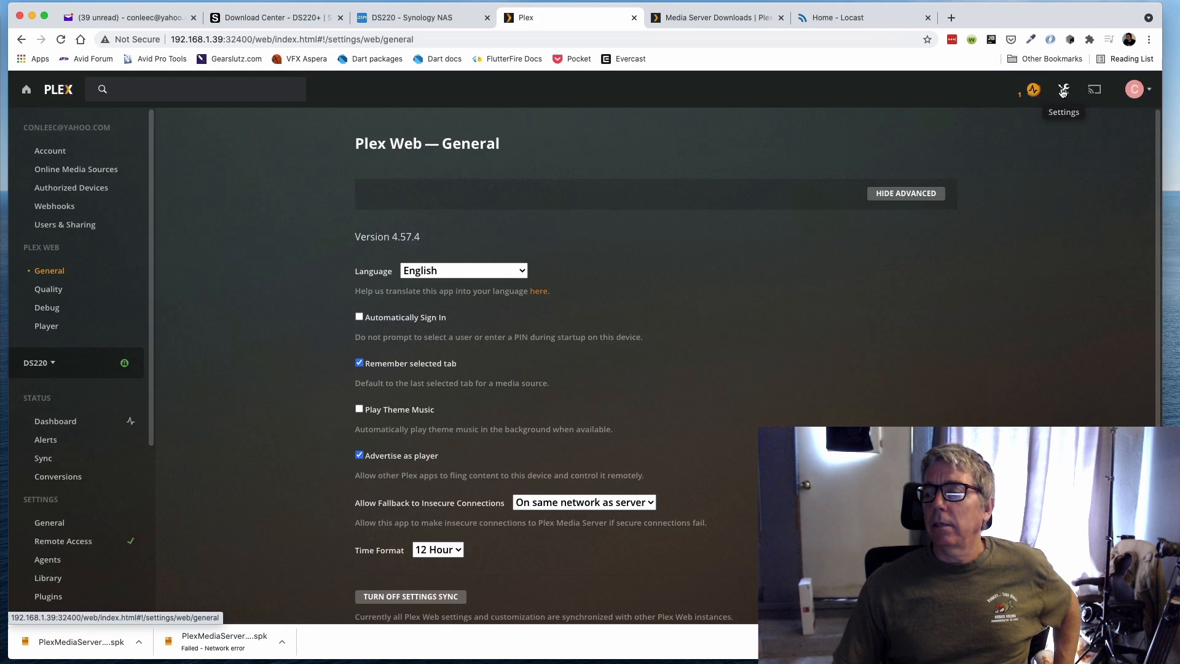
left_click(50, 289)
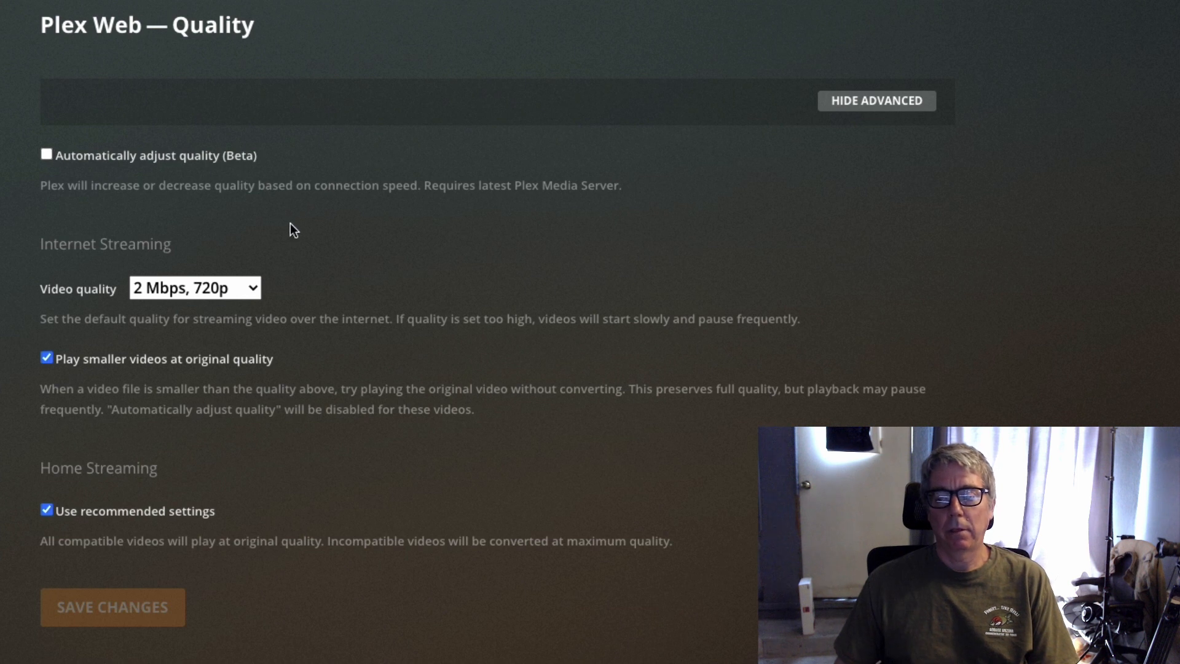
left_click(236, 287)
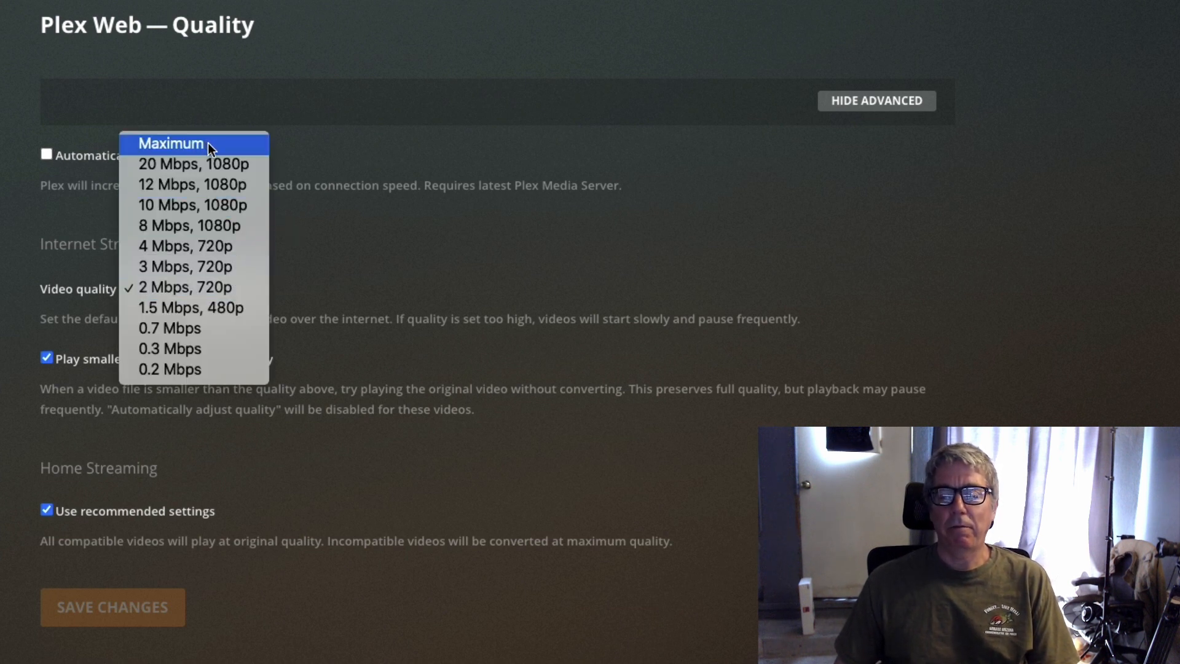
left_click(385, 241)
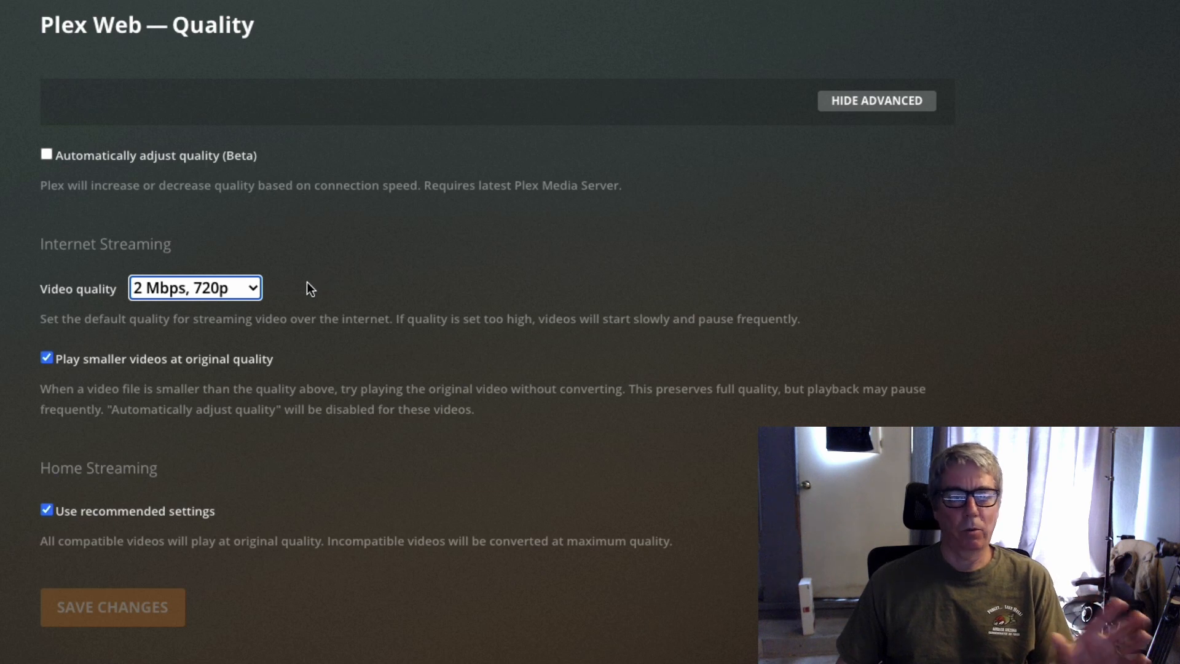
left_click(246, 293)
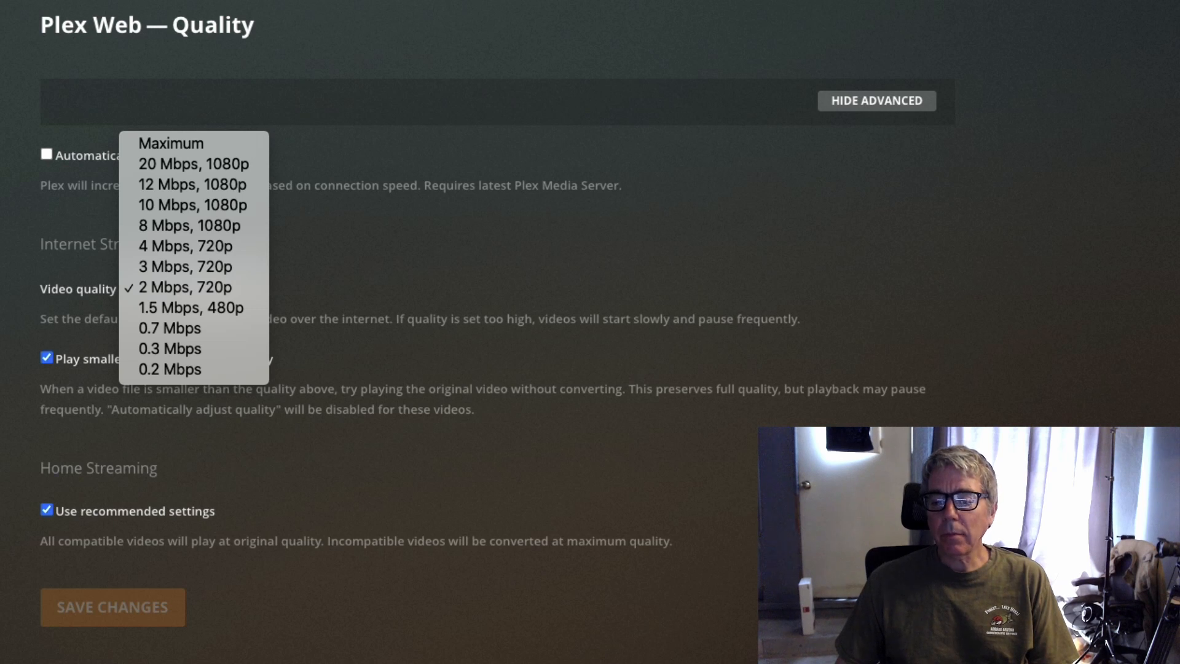
key("Escape")
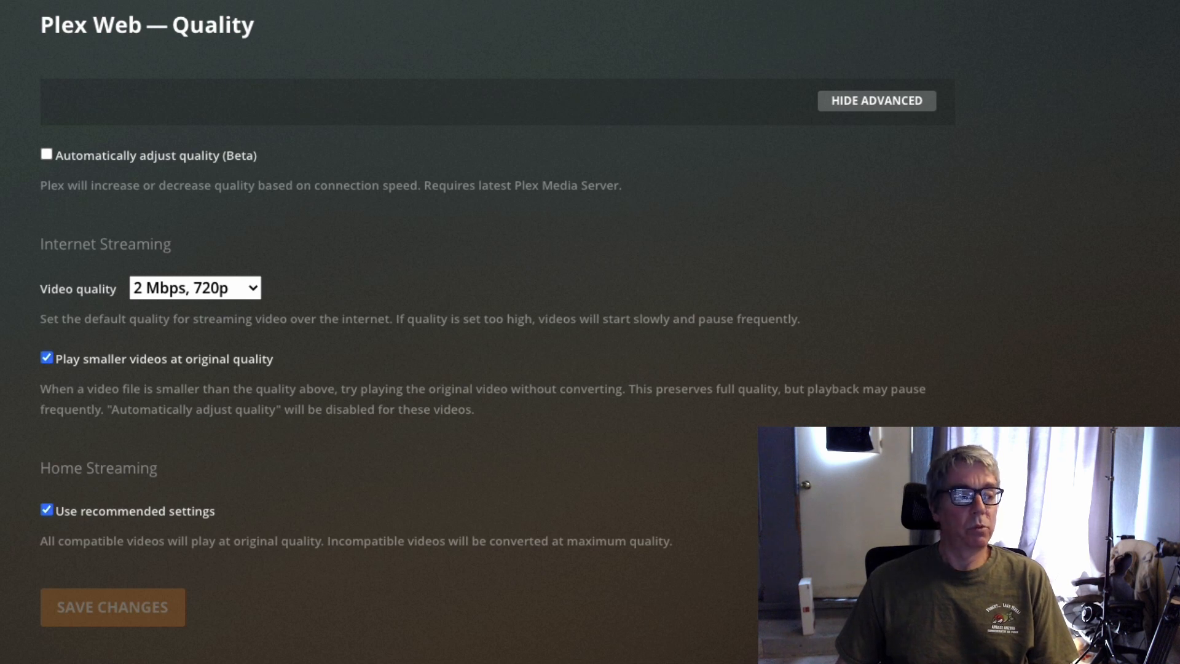
left_click(247, 287)
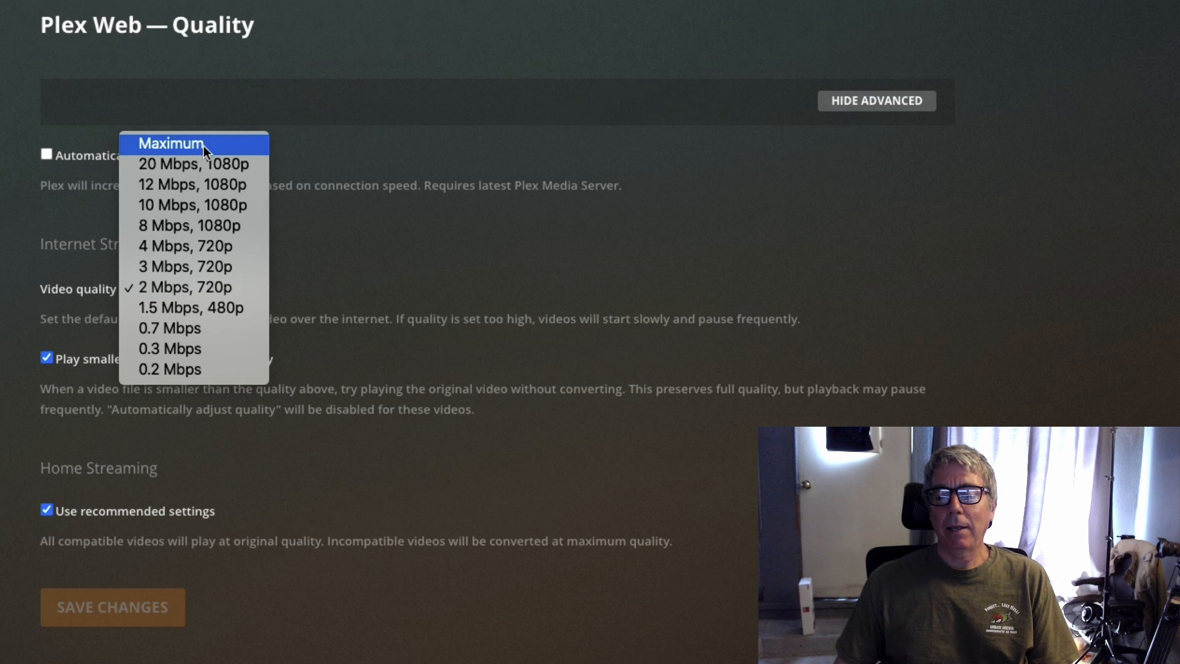
key("Escape")
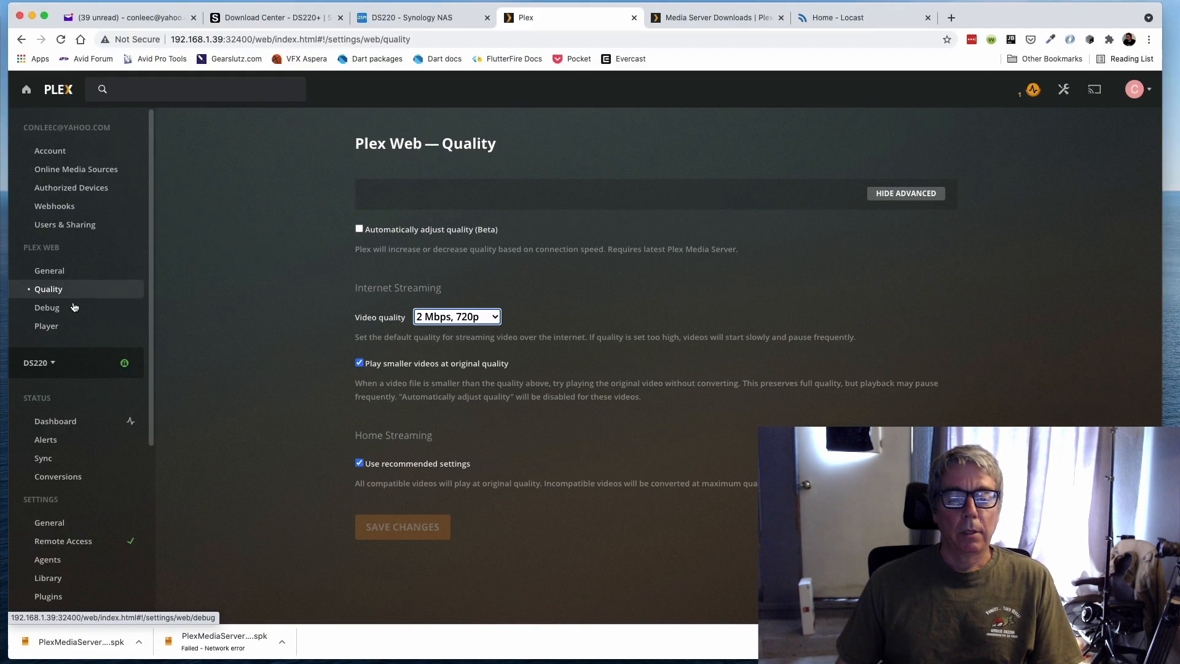
- Look at the Plex Web Debug and Player settings, and open the DS220 server's status dashboard
left_click(86, 307)
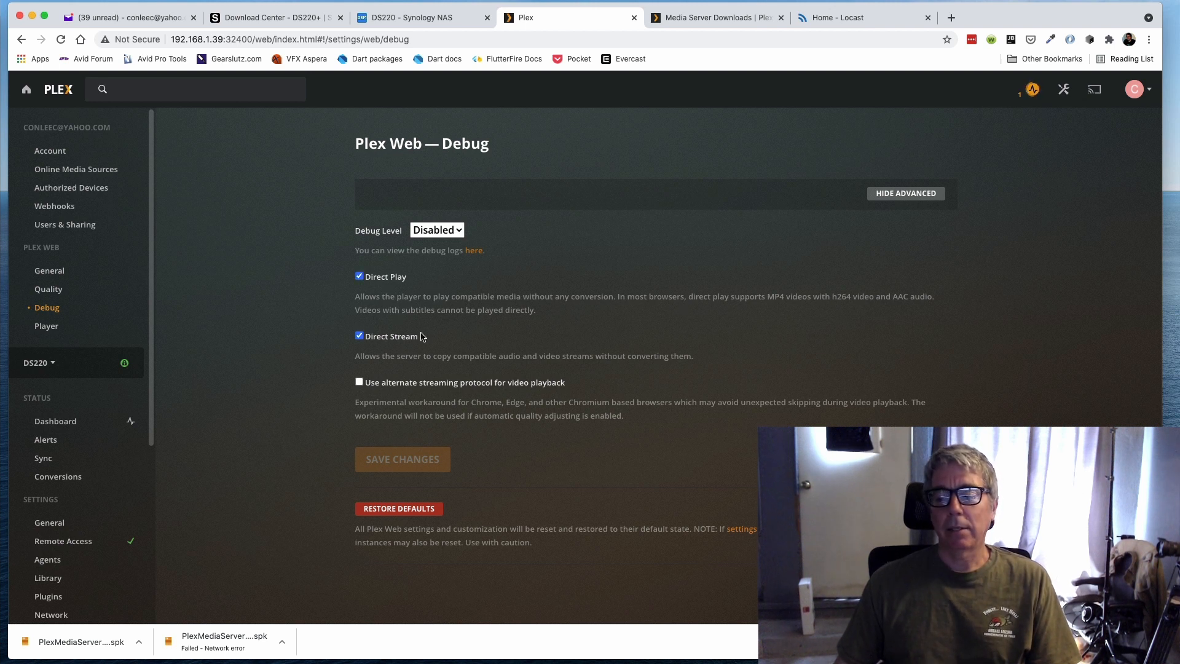
left_click(51, 328)
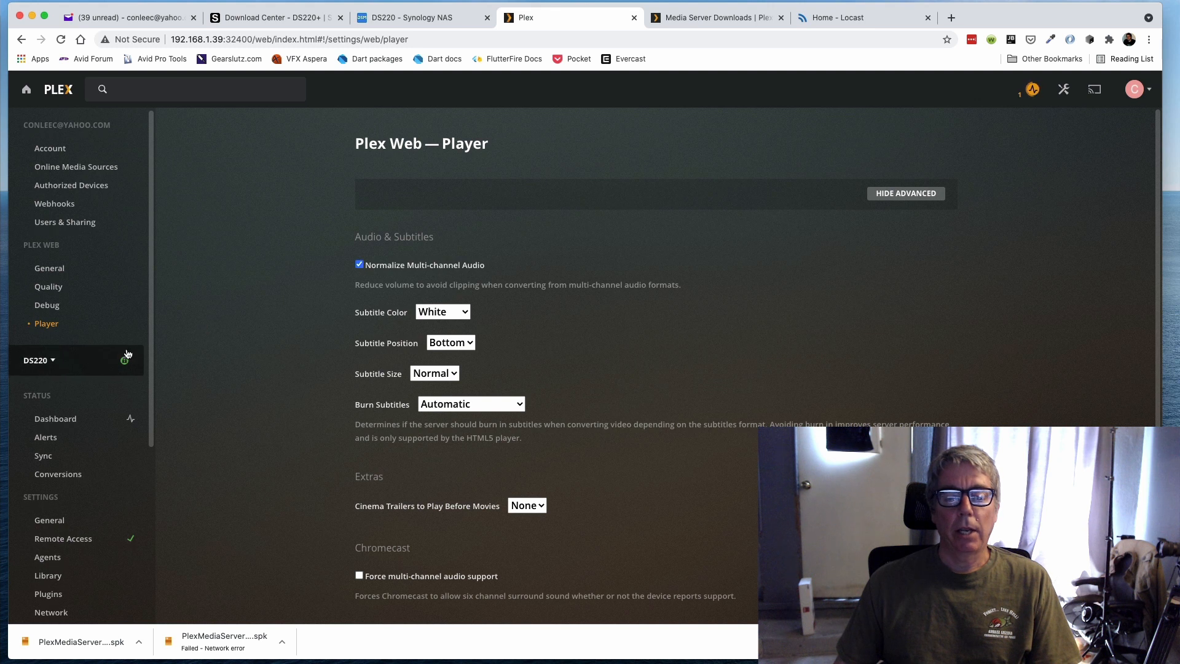
scroll(70, 335, "down", 4)
left_click(68, 302)
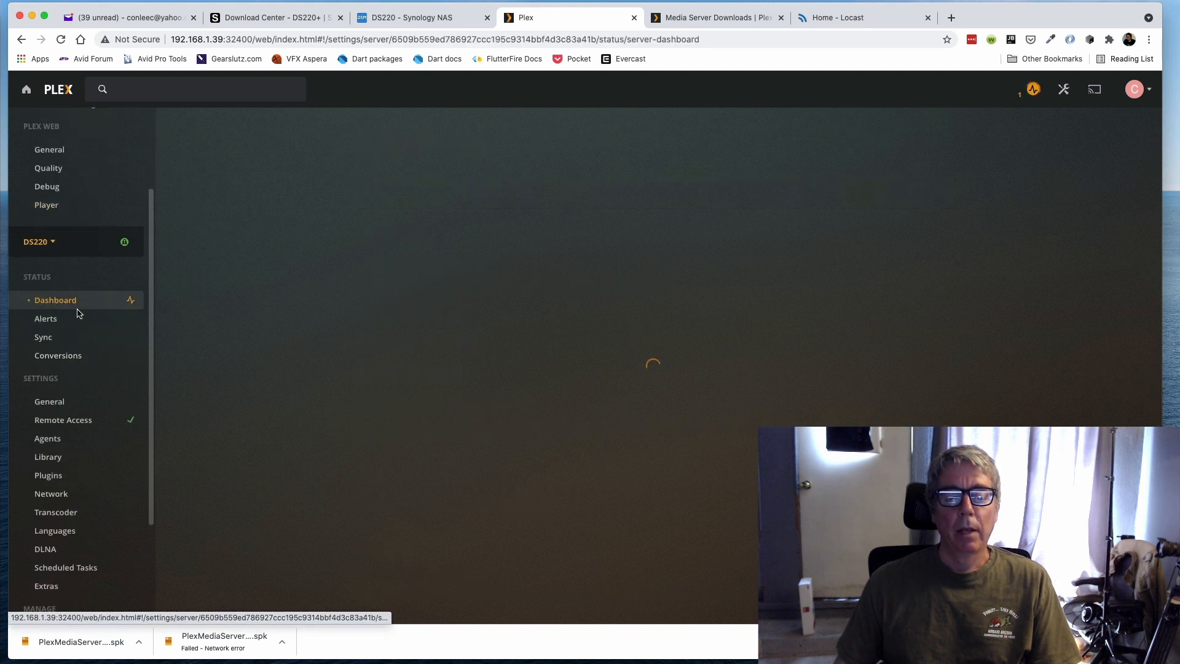
- Examine the now-playing entry and the bandwidth, CPU and RAM graphs on the DS220 dashboard
scroll(663, 307, "down", 4)
scroll(663, 307, "down", 10)
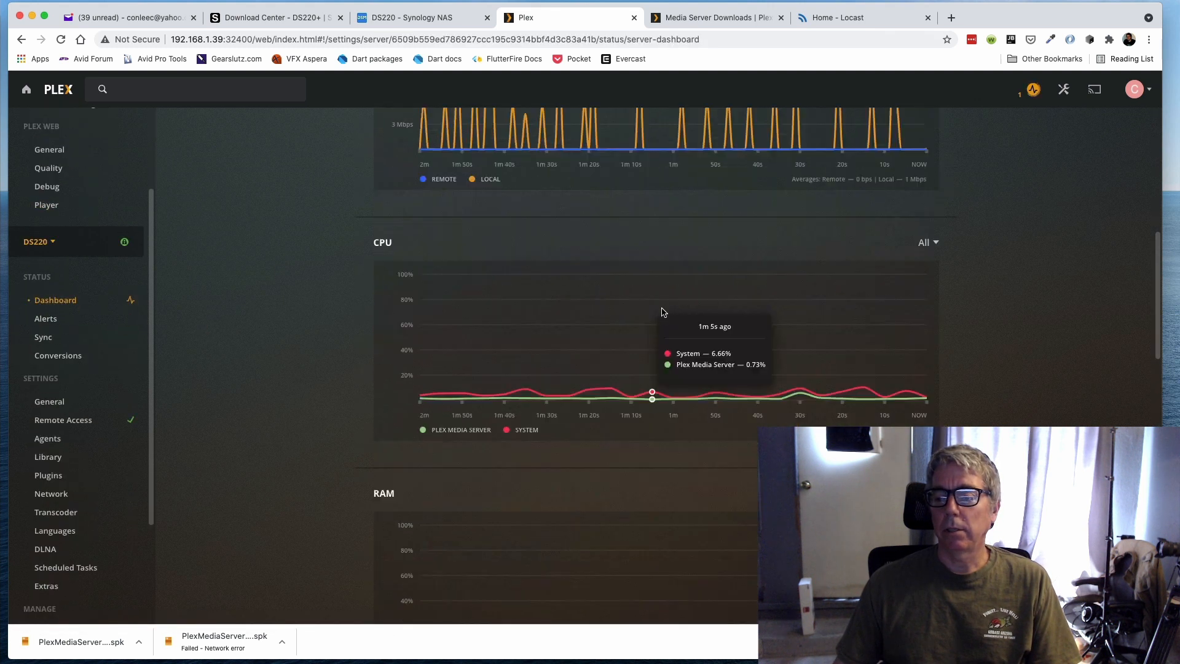
scroll(652, 306, "up", 4)
scroll(652, 306, "up", 10)
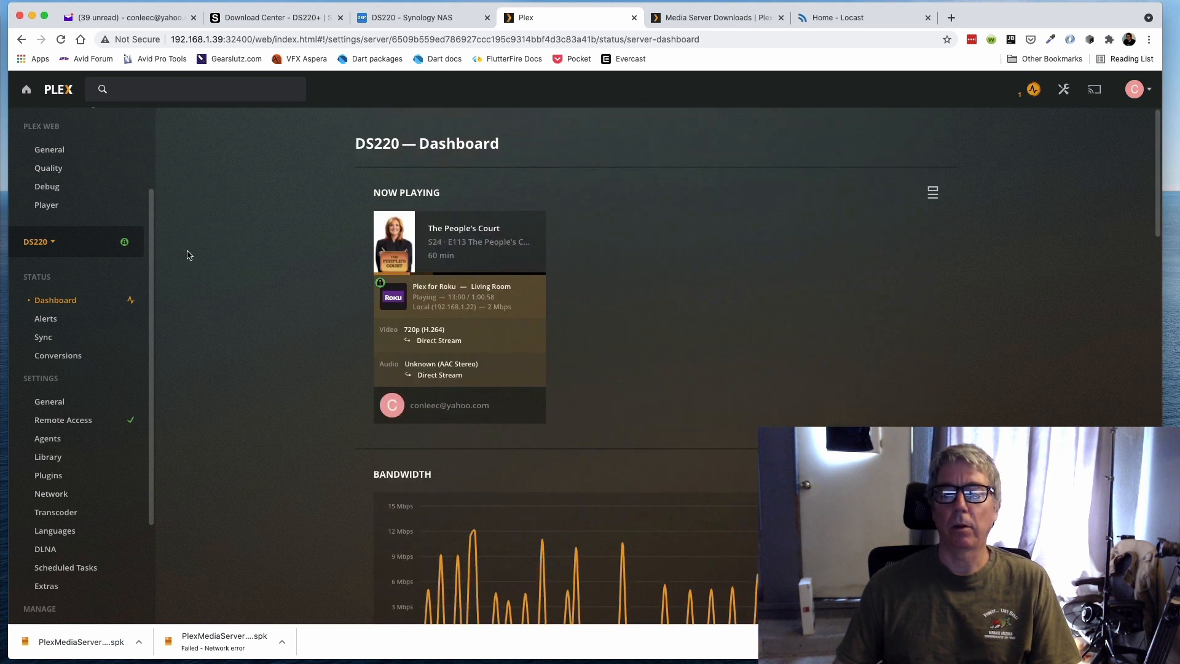
- Look through the DS220 server's Alerts, Sync and Conversions status pages
left_click(45, 318)
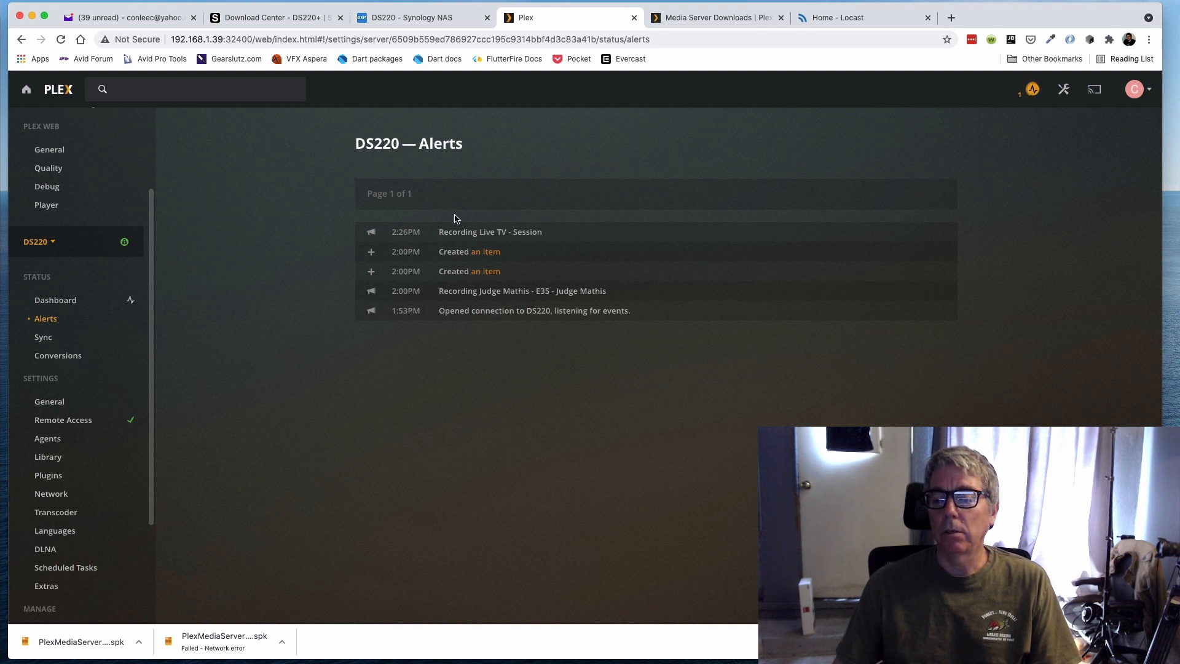
left_click(45, 337)
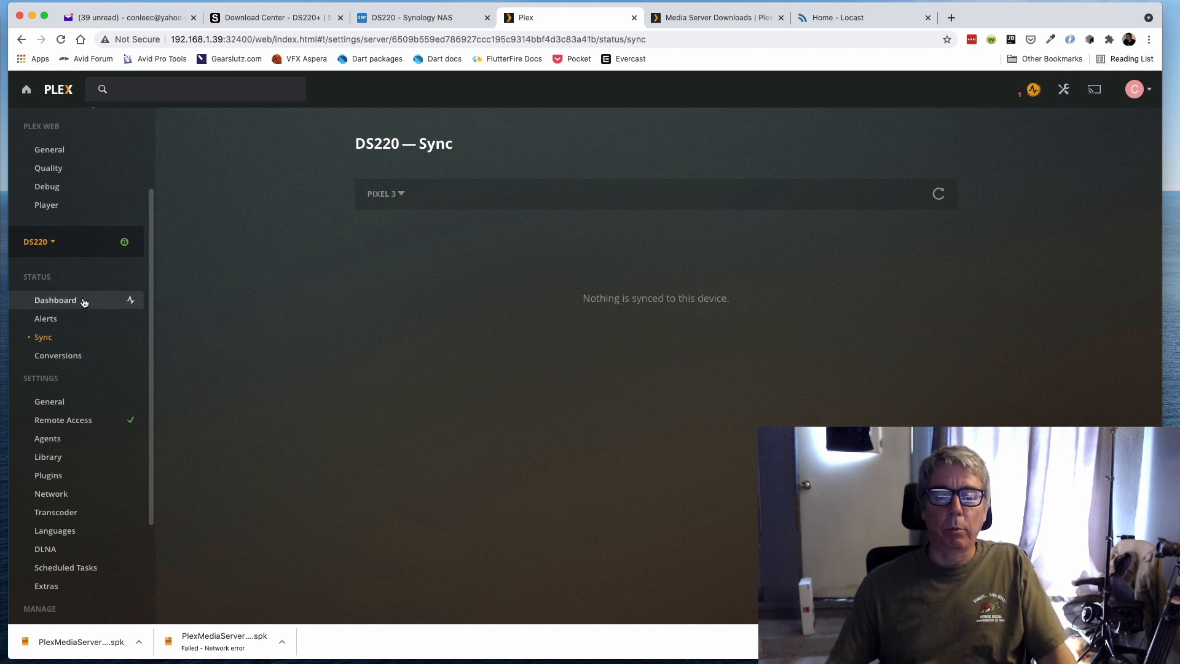
left_click(67, 361)
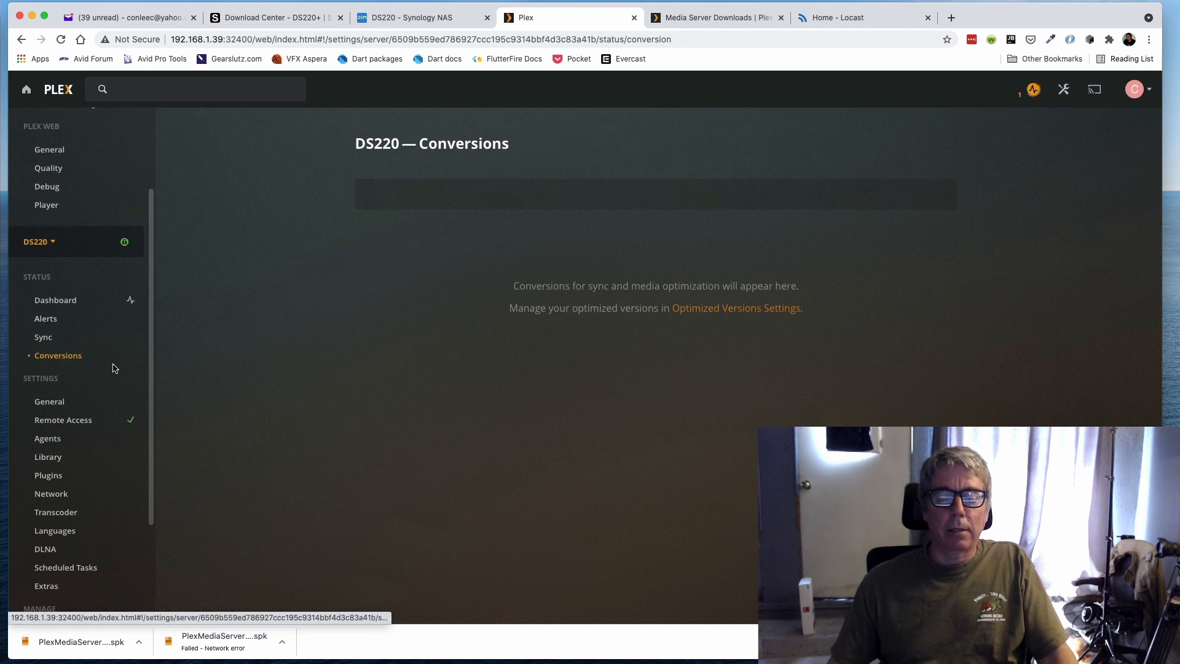
- Look through the DS220 server's General, Remote Access and Agents settings, leaving them unchanged
scroll(95, 371, "down", 1)
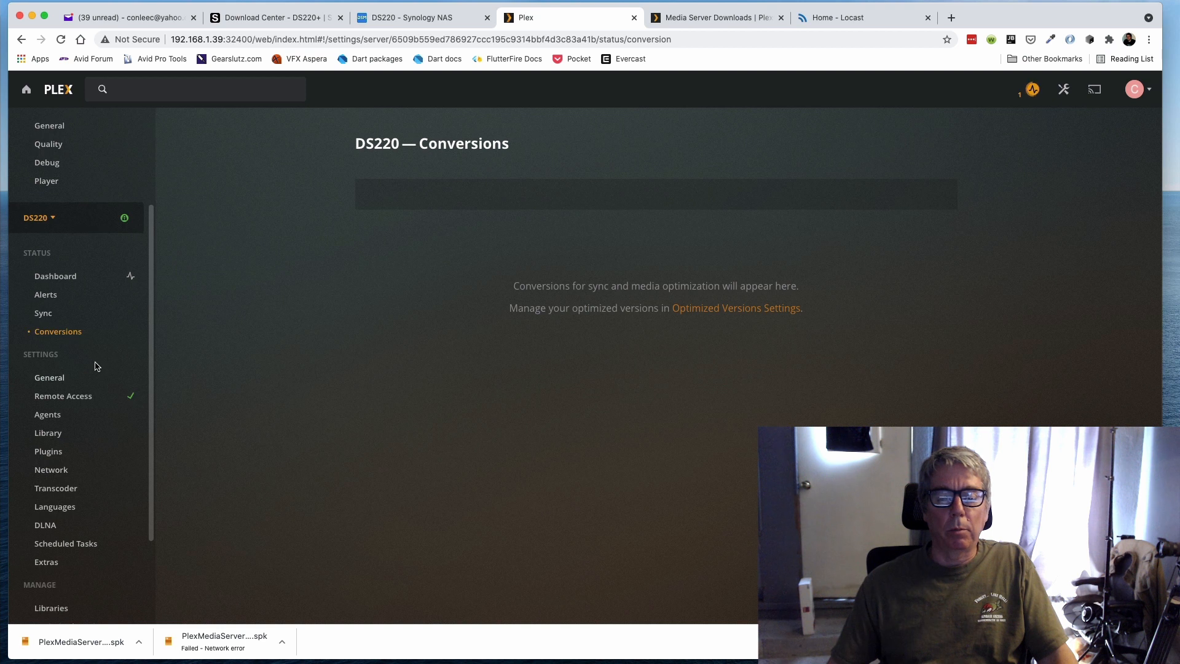
left_click(65, 376)
scroll(215, 294, "down", 1)
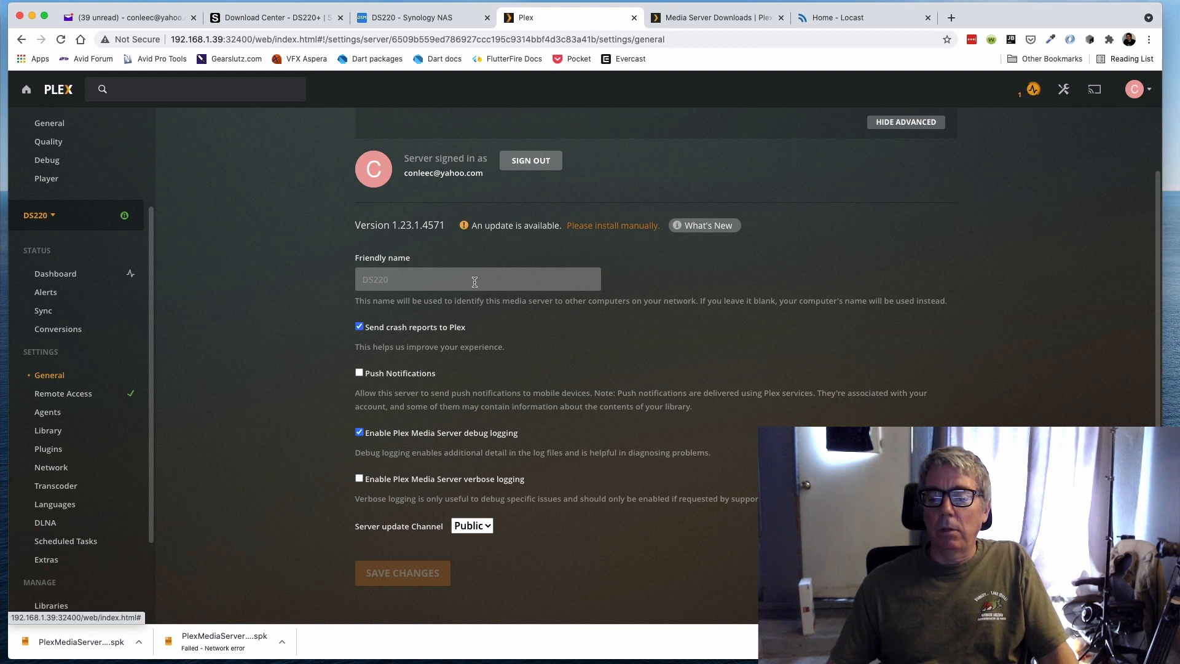
scroll(337, 304, "down", 1)
scroll(351, 369, "down", 1)
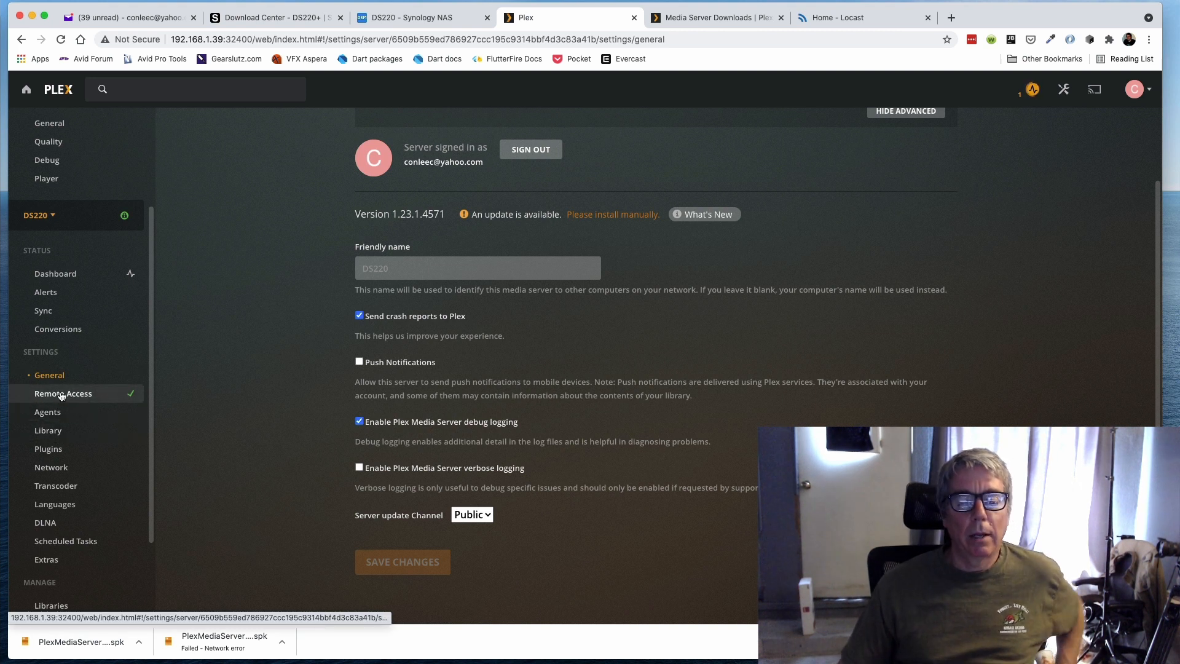
left_click(102, 398)
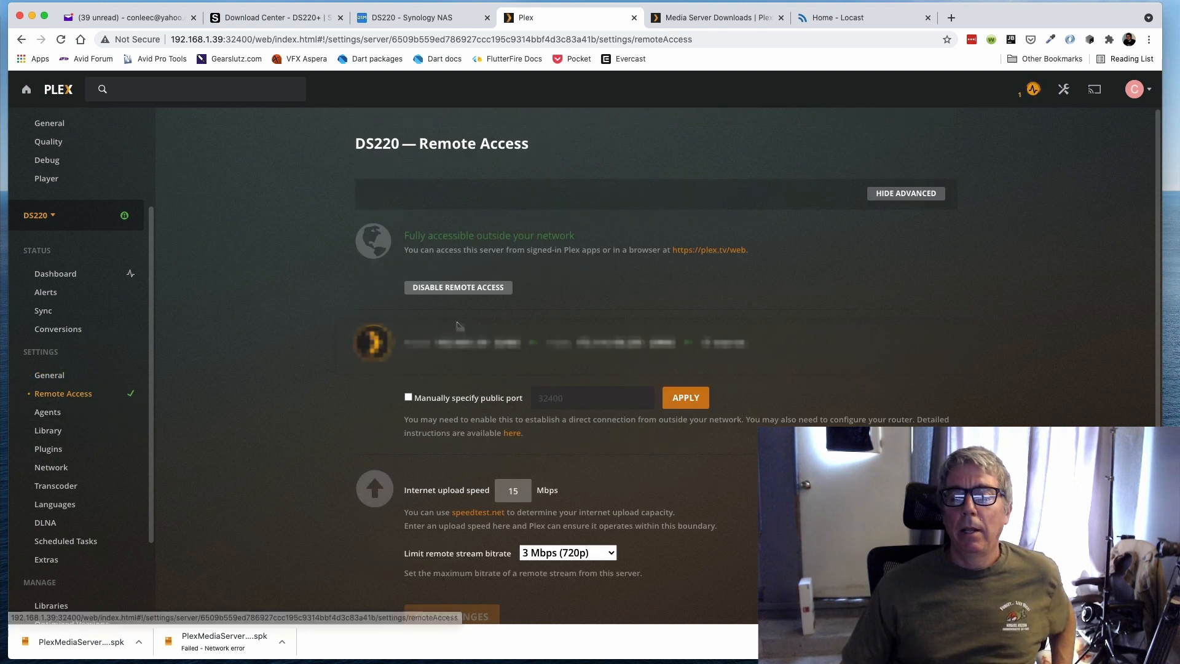
left_click(42, 413)
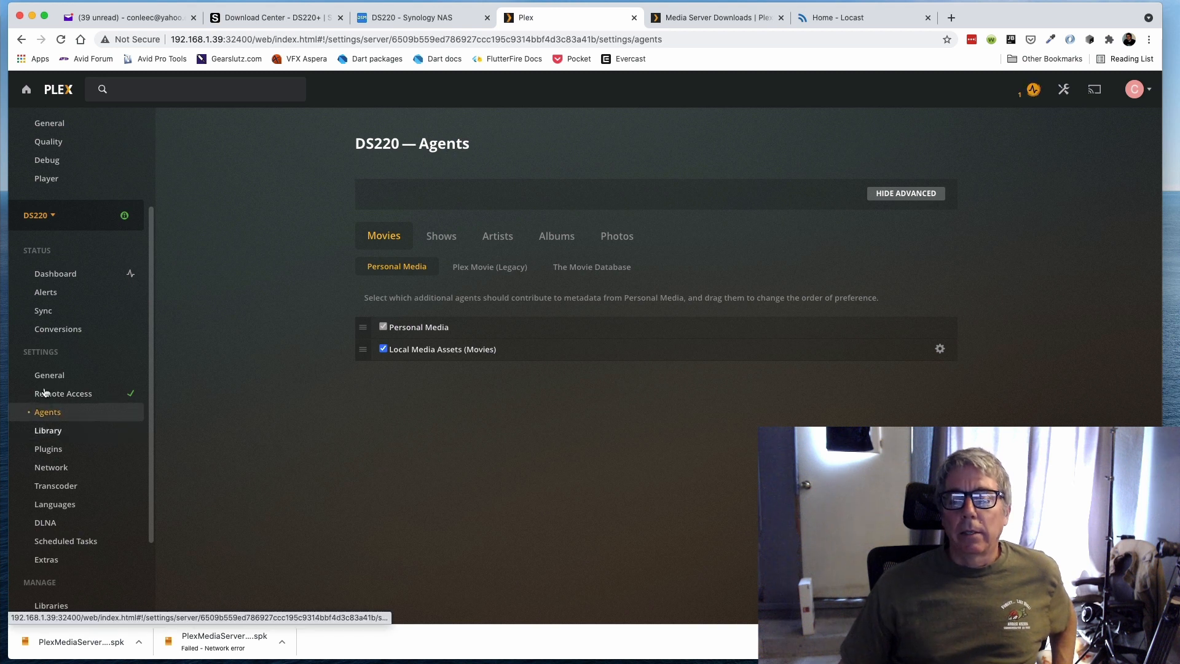
- Examine the DS220 Library settings, from the scanning and Continue Watching options to the thumbnail, intro marker and loudness analysis choices
left_click(58, 432)
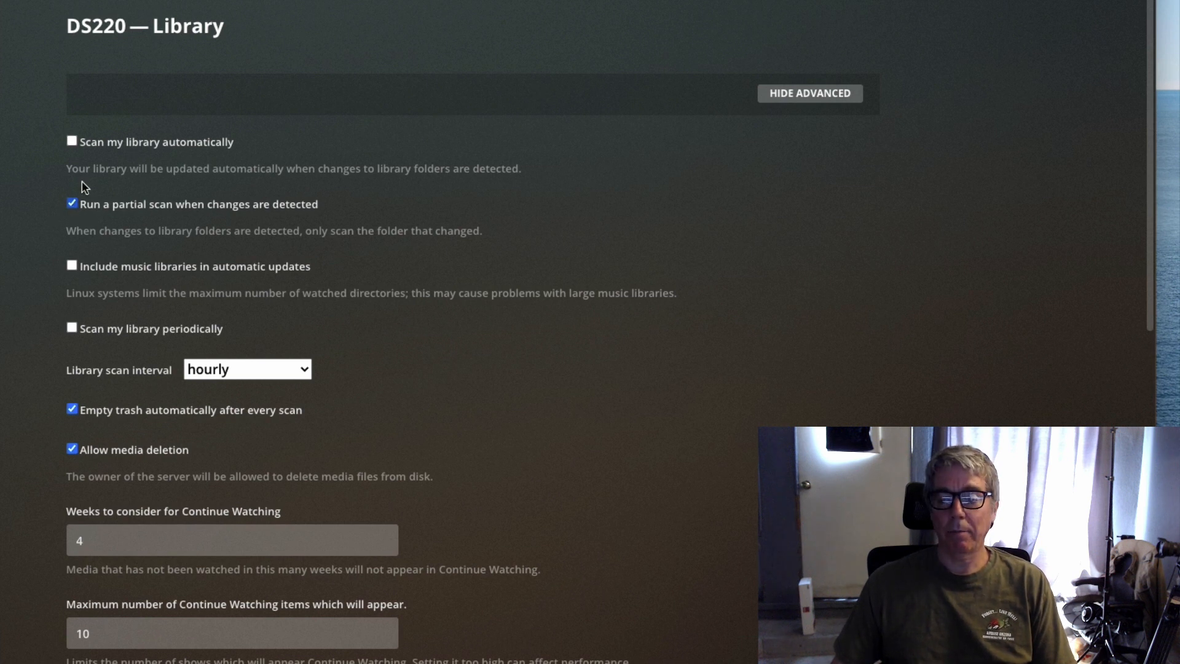
scroll(32, 309, "down", 1)
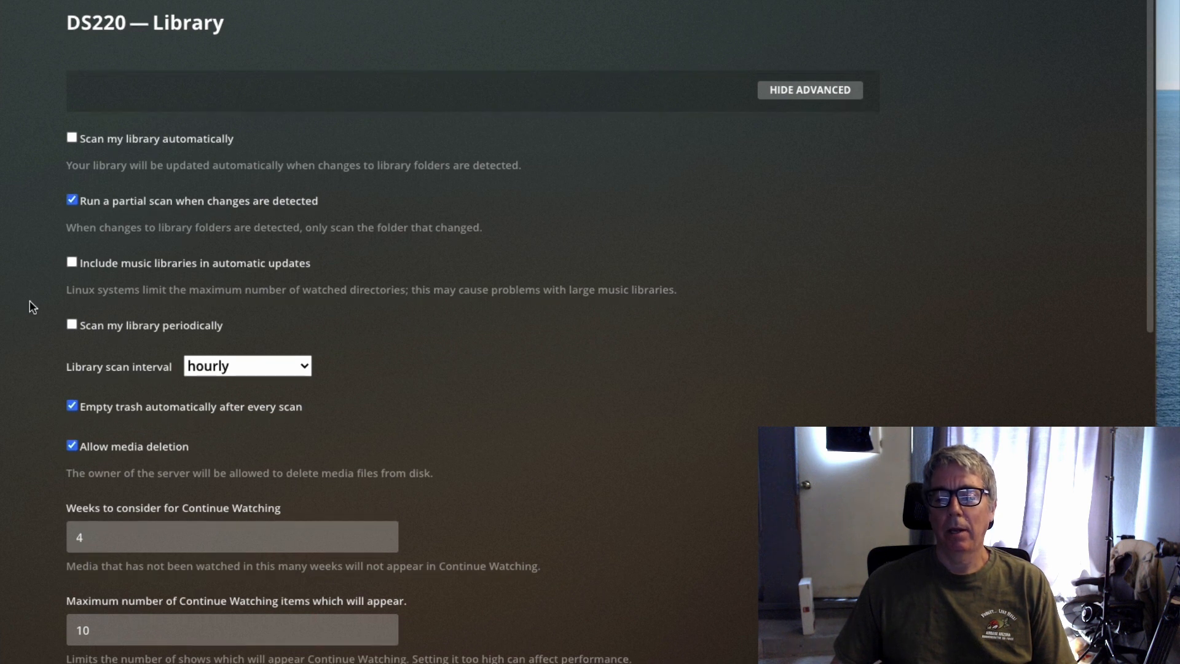
scroll(149, 203, "down", 1)
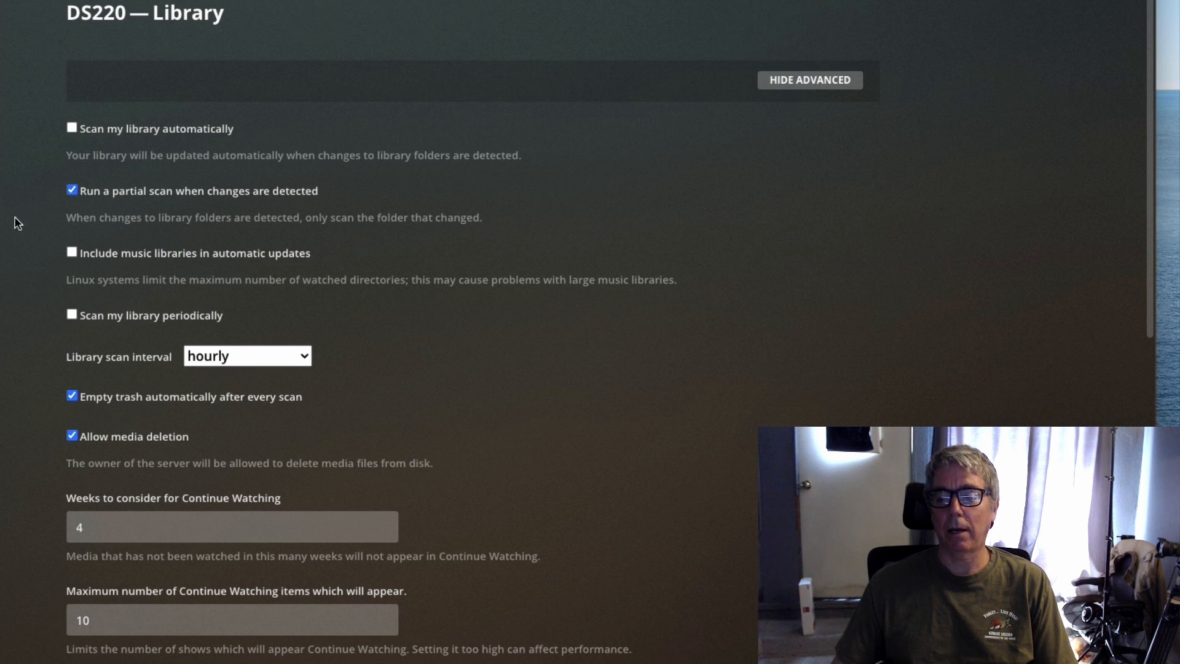
scroll(14, 217, "down", 1)
scroll(18, 234, "down", 5)
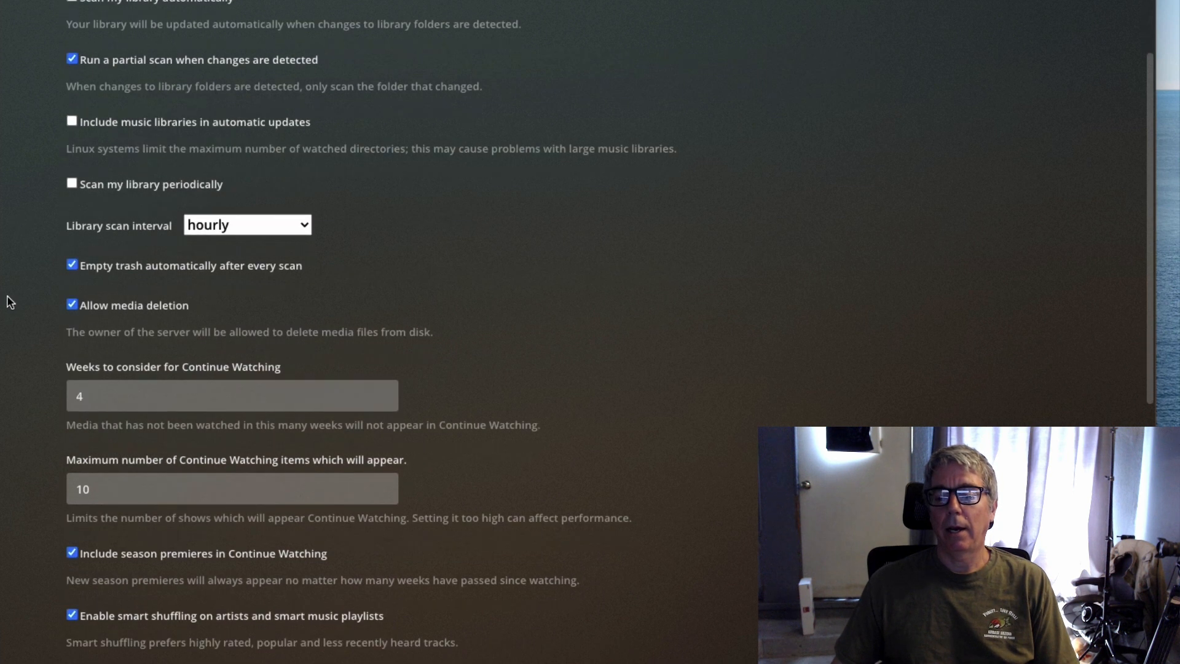
scroll(10, 363, "down", 2)
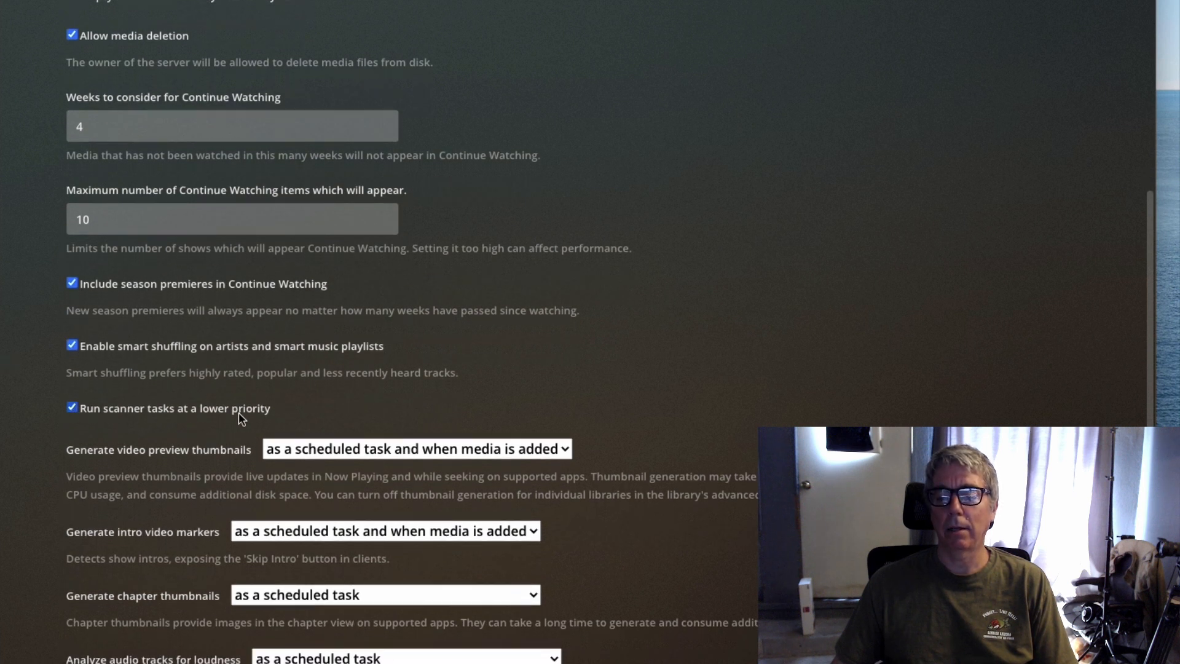
scroll(203, 413, "down", 1)
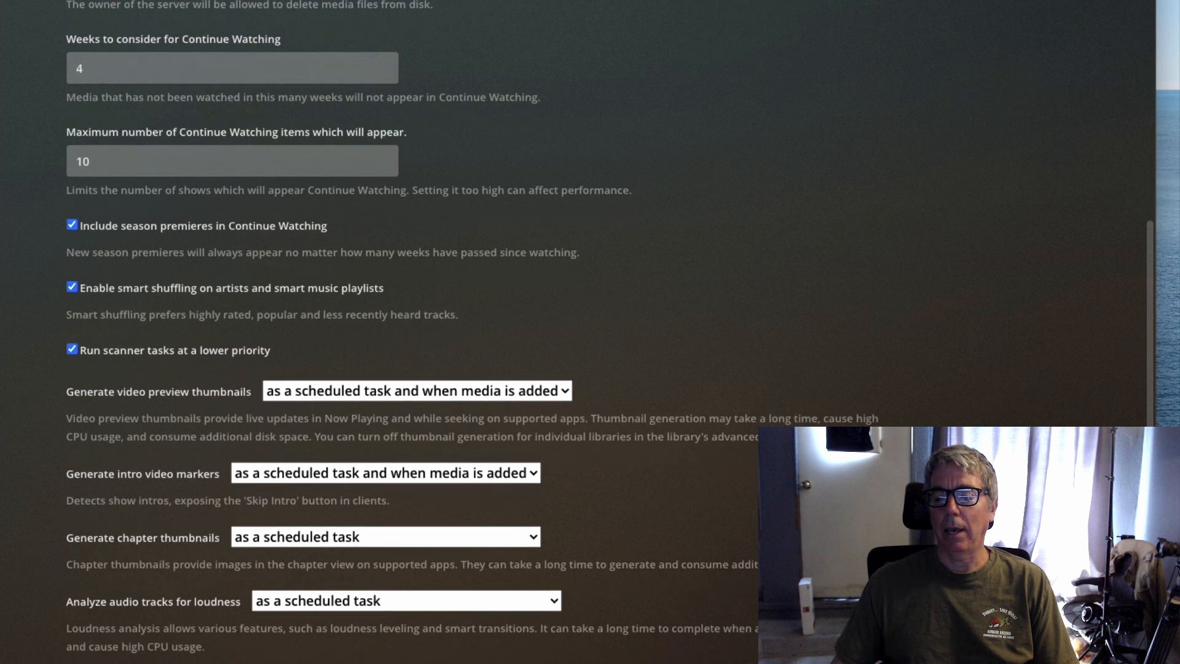
scroll(609, 332, "down", 1)
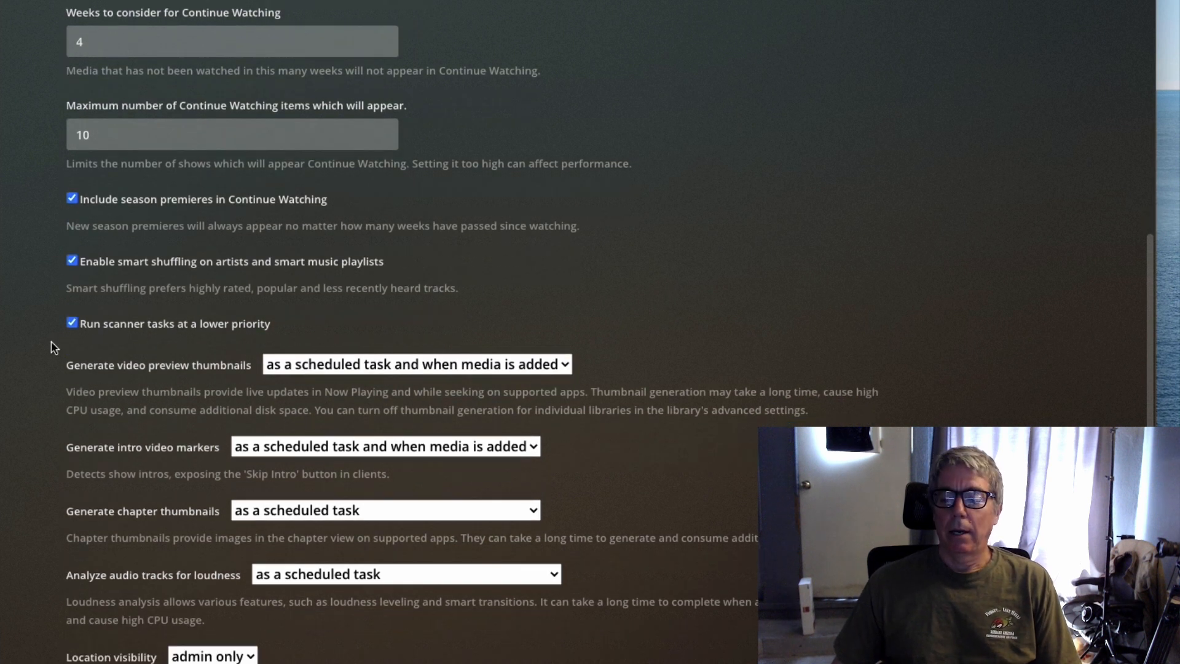
scroll(135, 335, "down", 1)
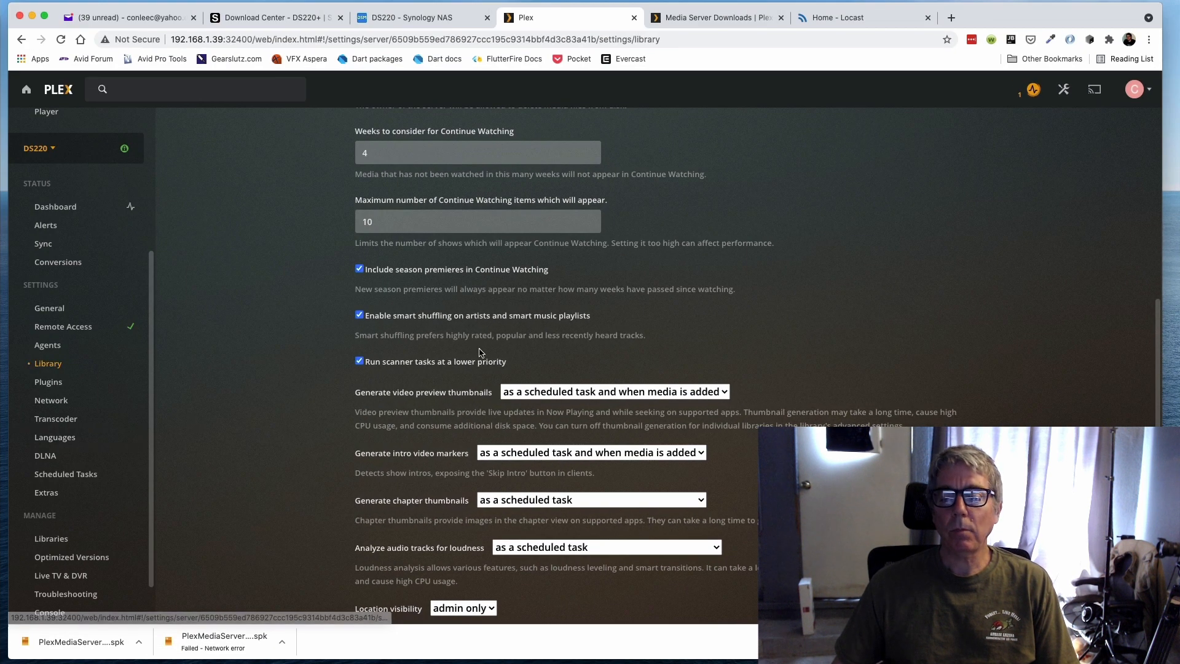
scroll(467, 387, "down", 1)
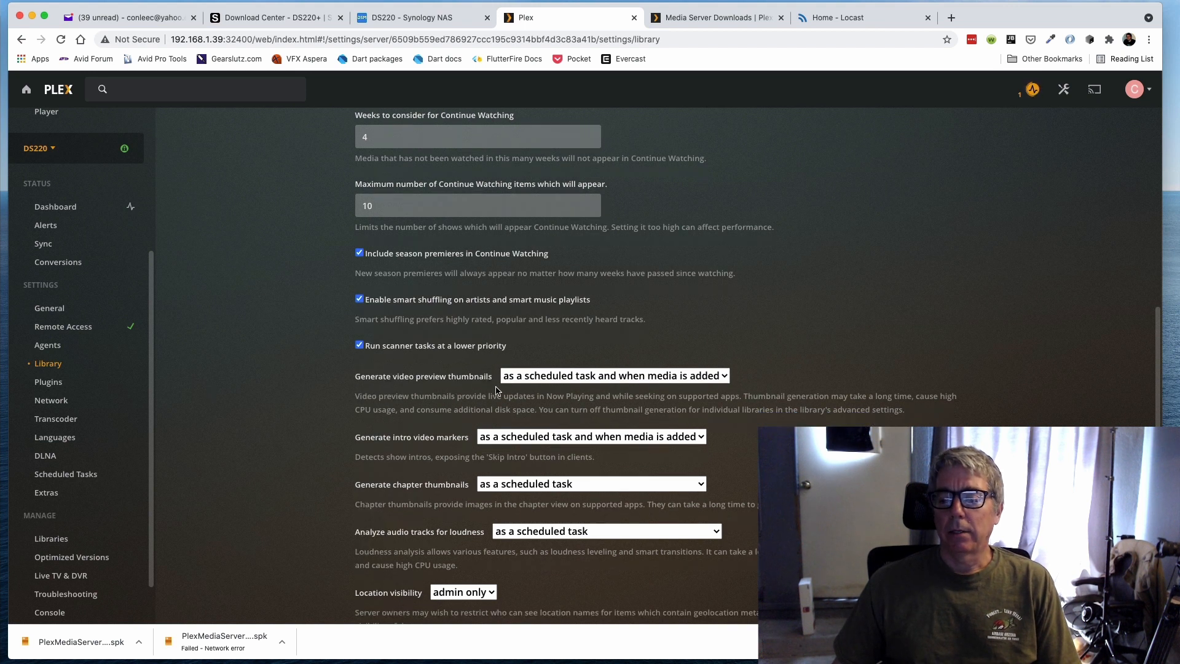
- Look at the DS220 Plugins, Network and Transcoder settings, and examine the transcoder quality choices, keeping Prefer higher speed encoding
left_click(67, 382)
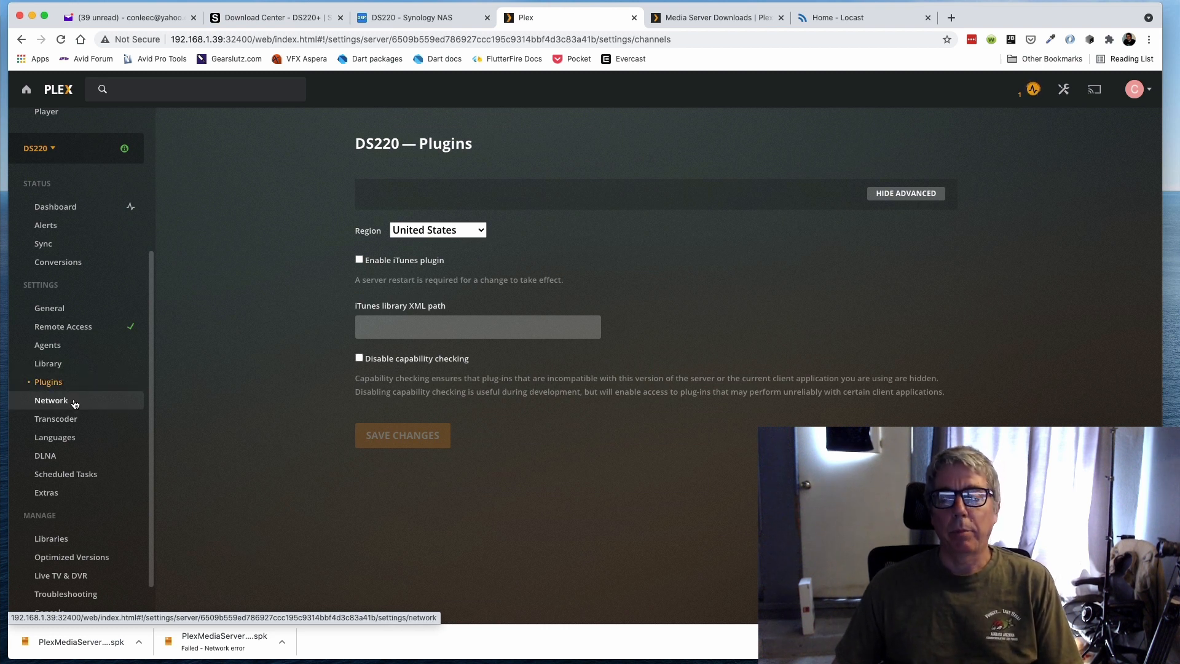
left_click(75, 403)
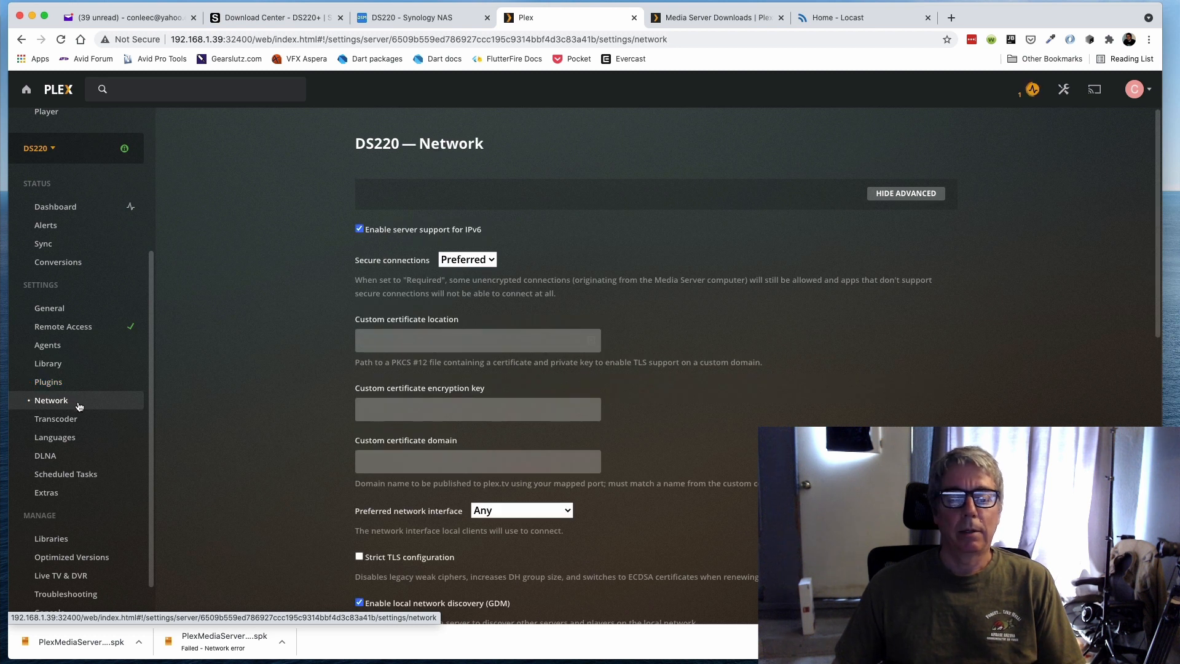
left_click(79, 419)
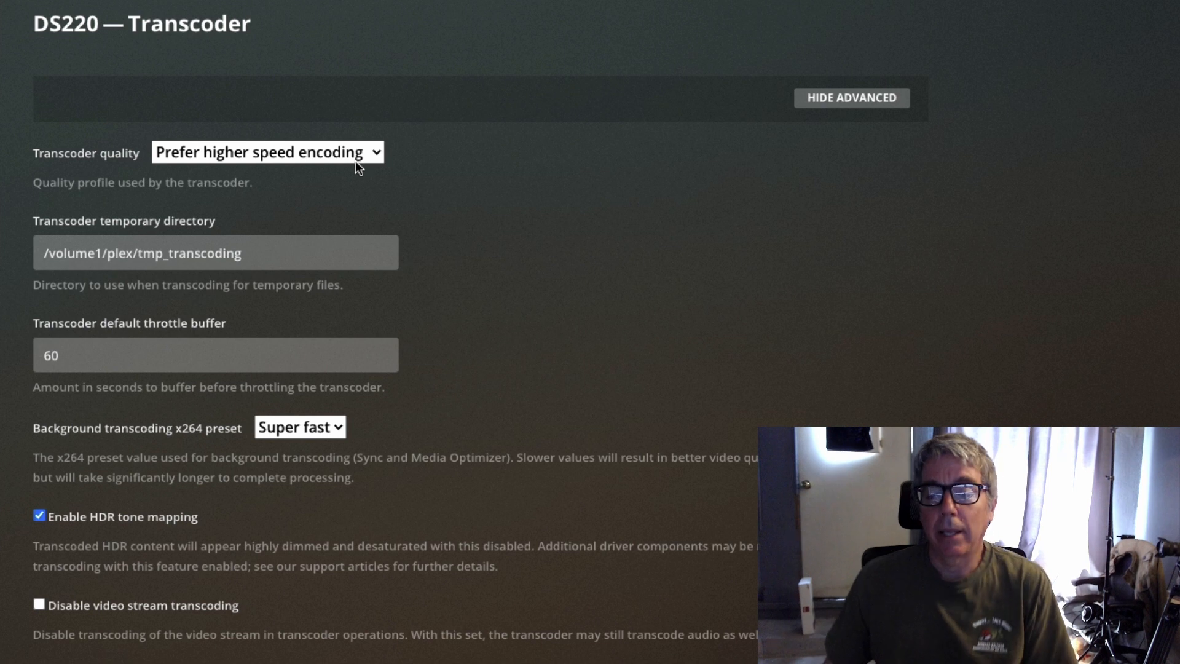
left_click(352, 161)
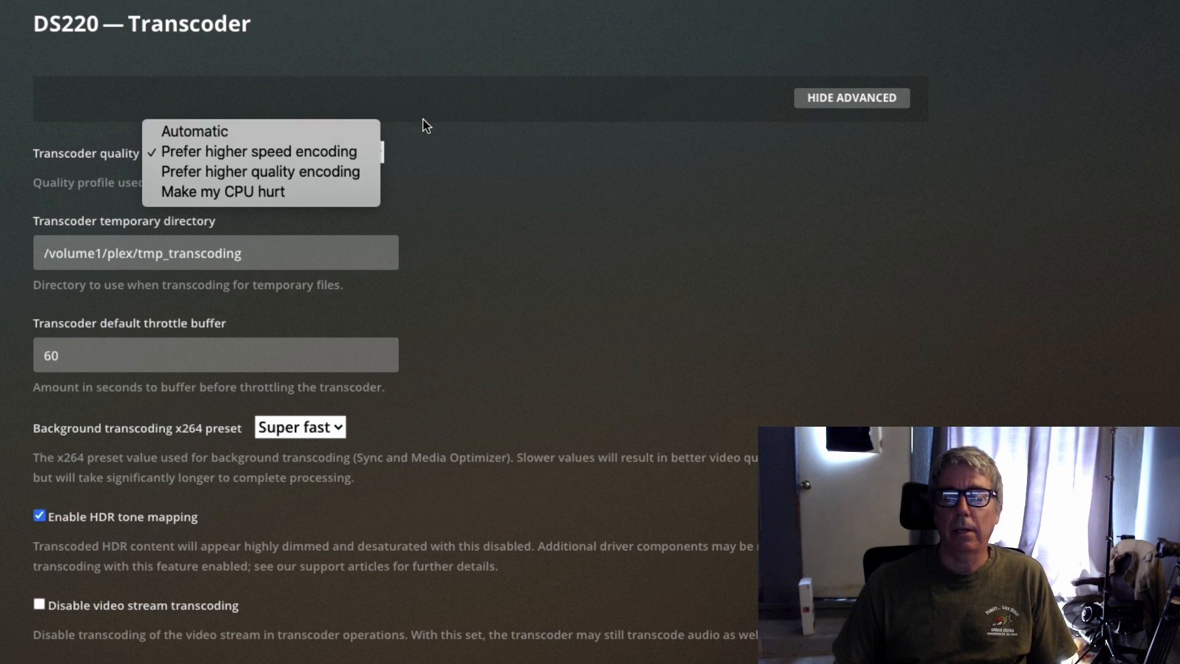
left_click(518, 154)
left_click(224, 153)
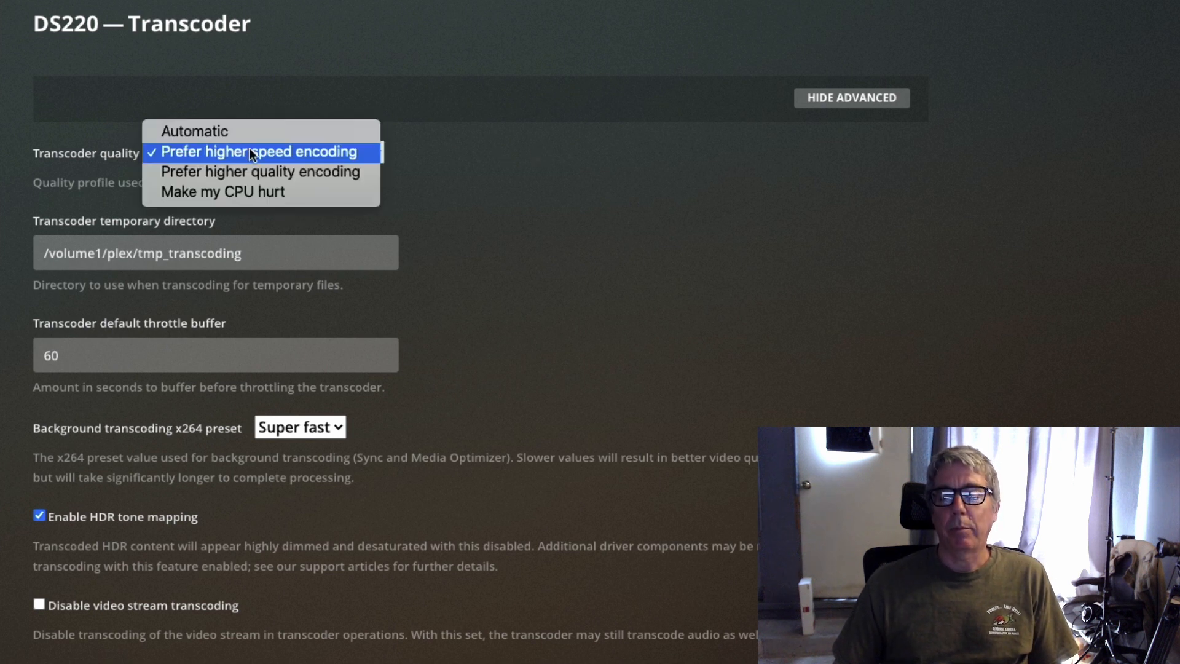
left_click(314, 152)
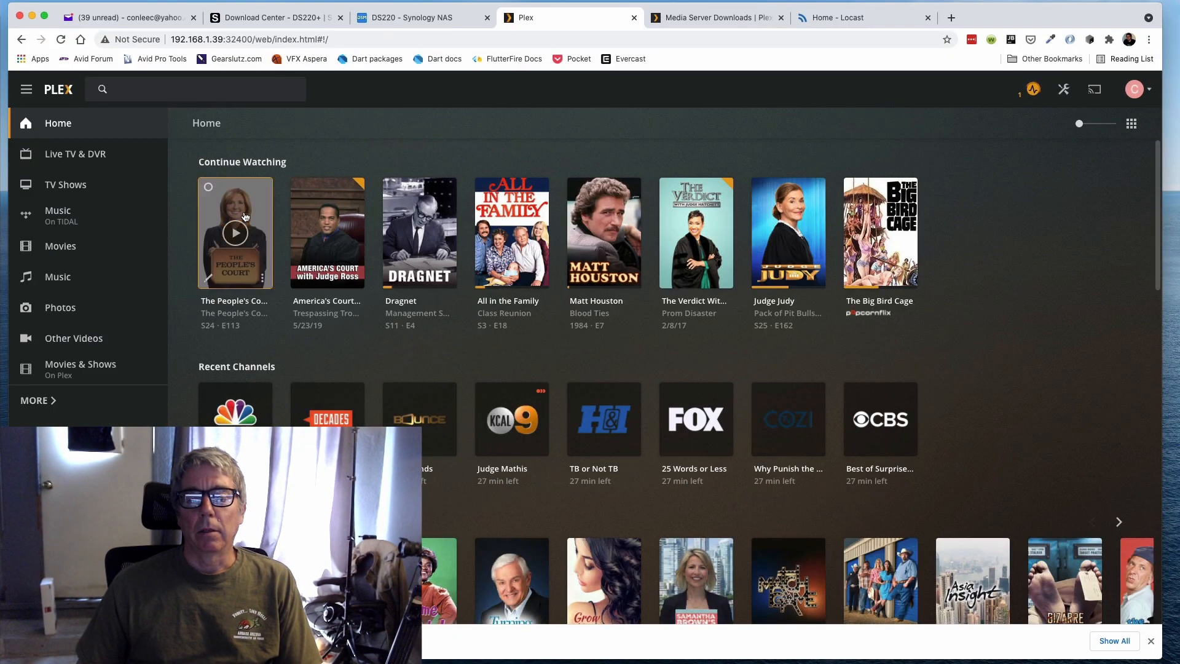
- Resume The People's Court, Season 24 Episode 113, from the Continue Watching row and skip the ads
left_click(265, 238)
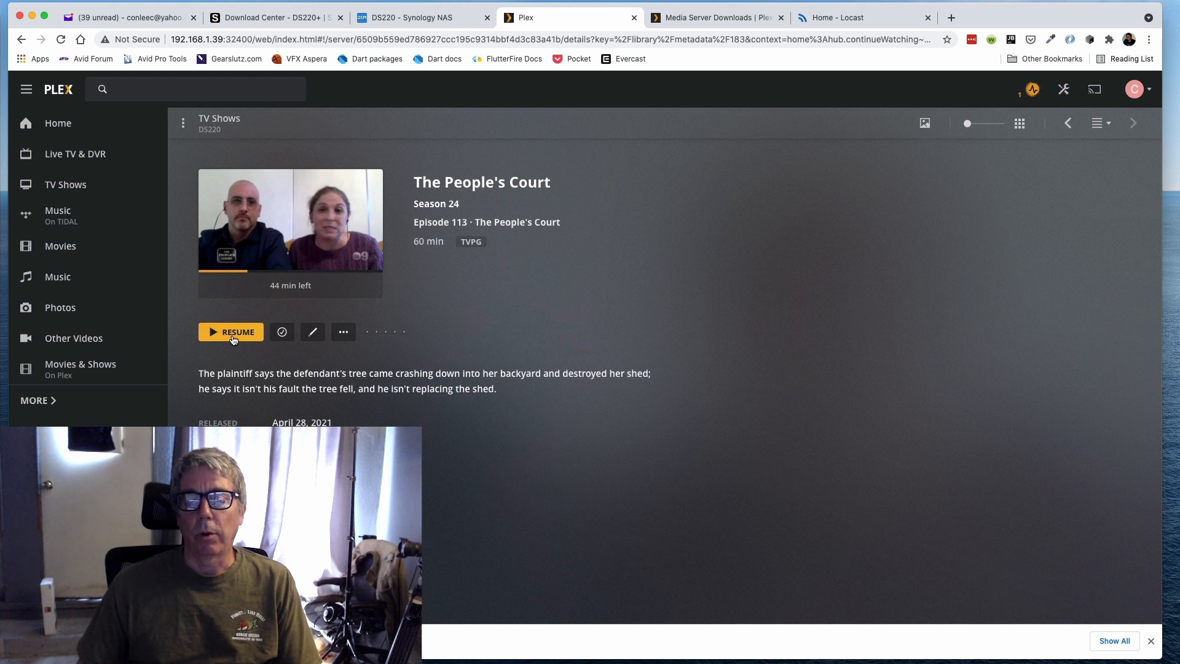
left_click(233, 333)
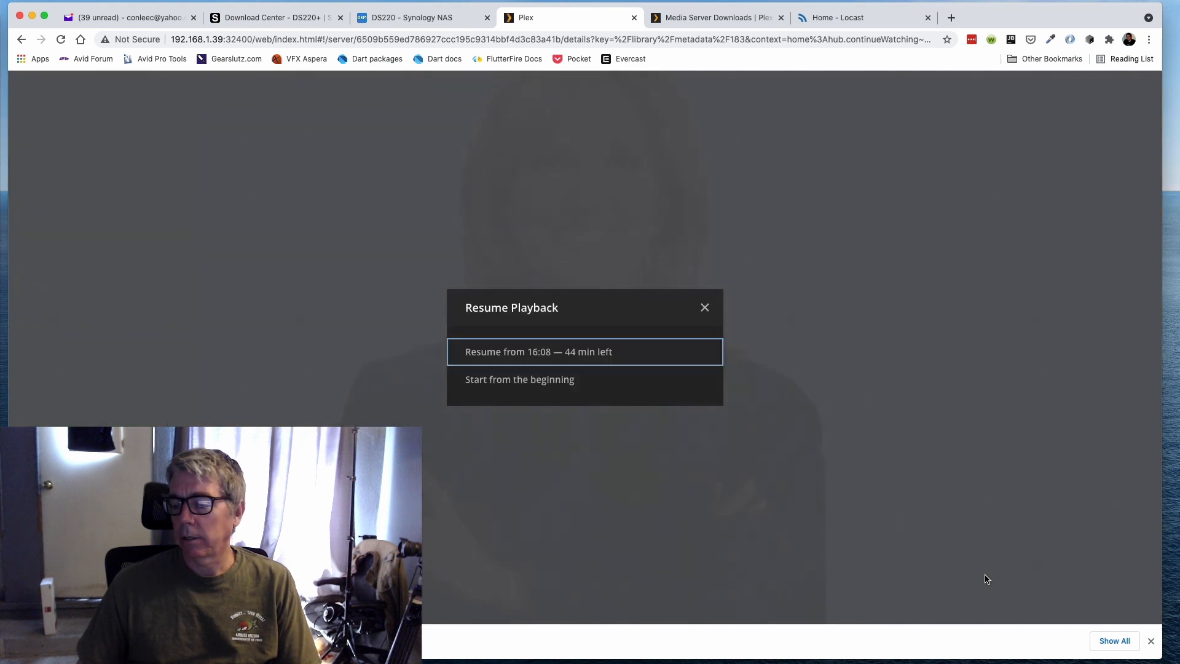
left_click(543, 384)
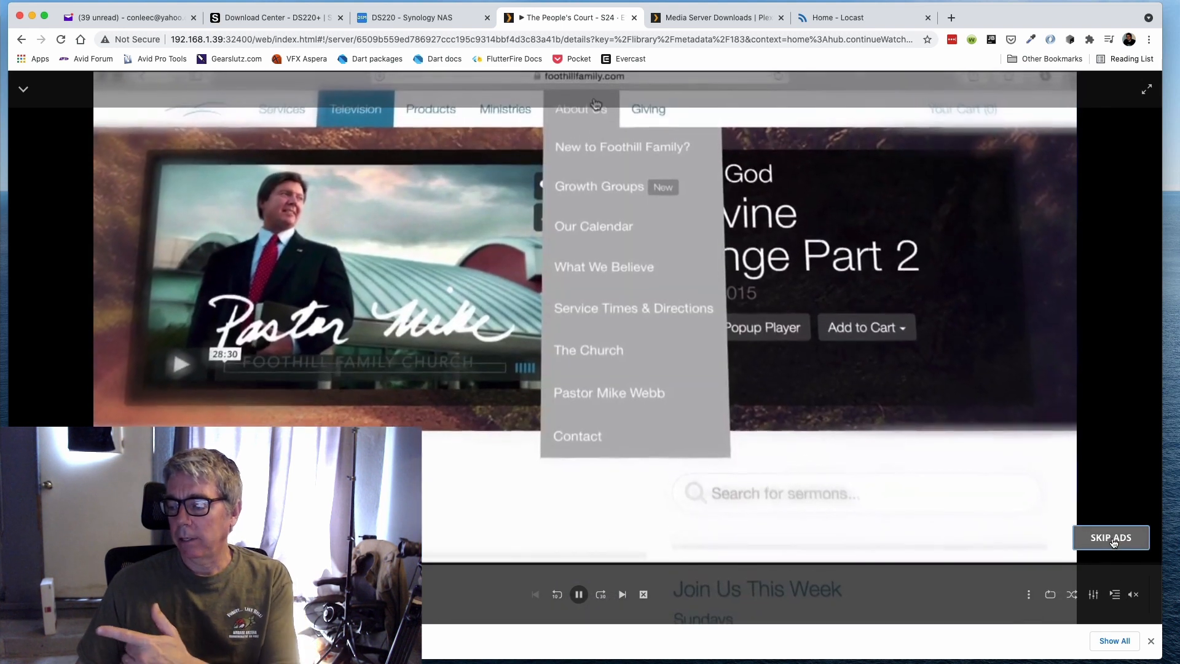
left_click(1112, 538)
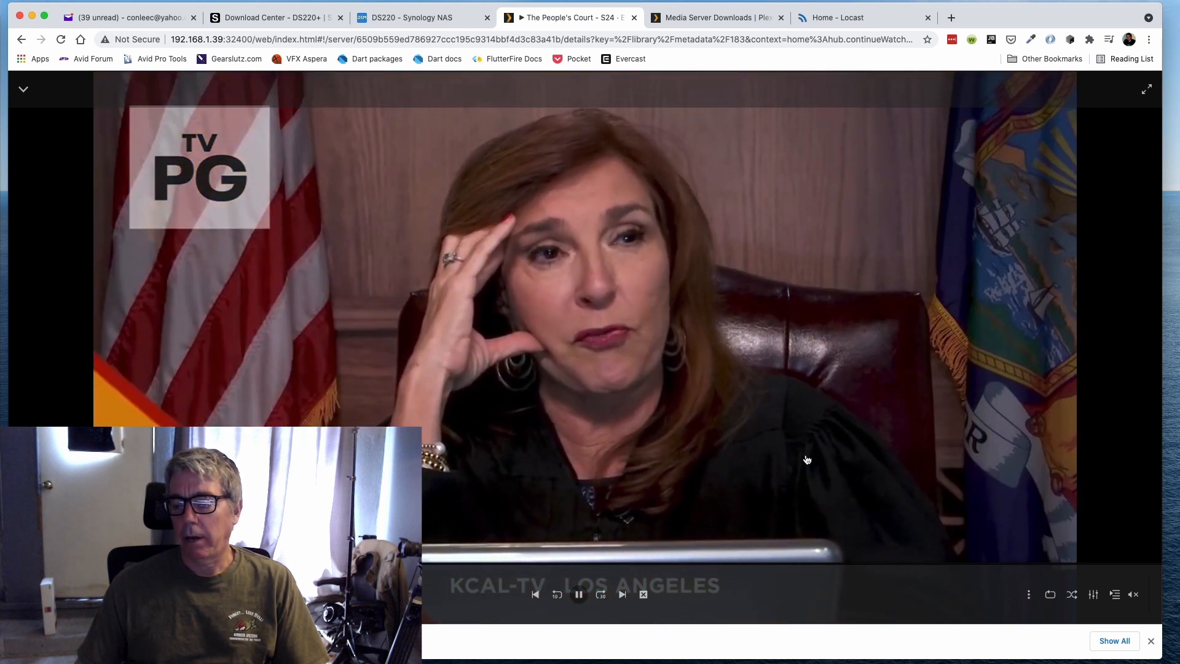
- Pause and resume The People's Court, pause it again, and close the player
left_click(579, 595)
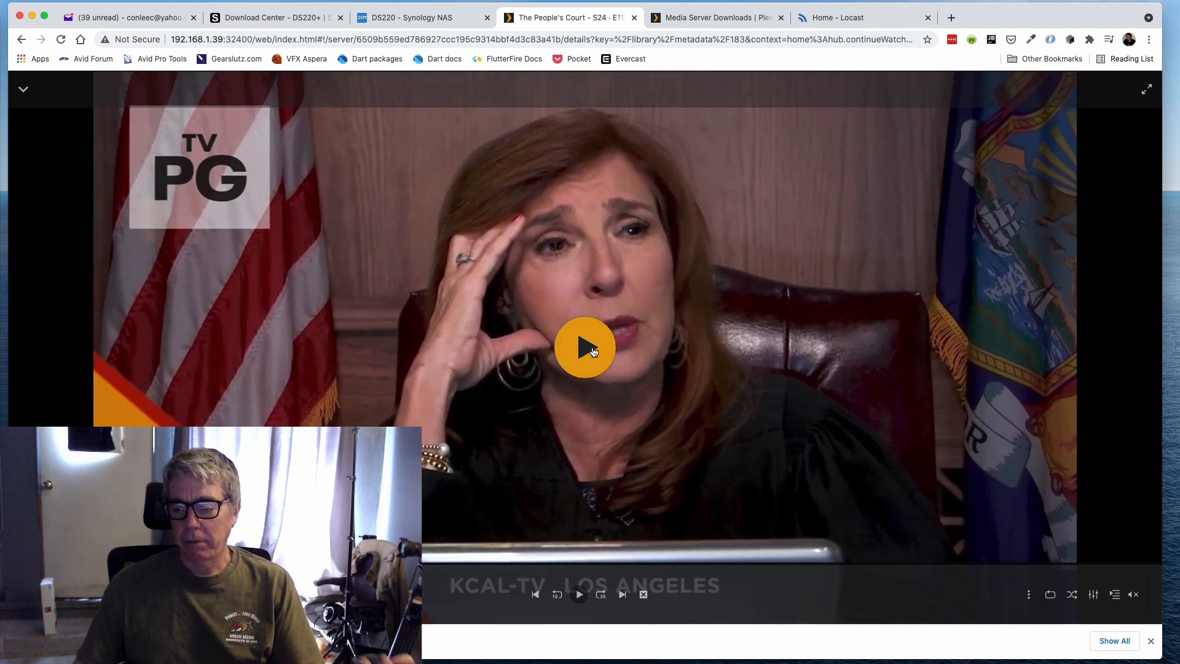
left_click(611, 353)
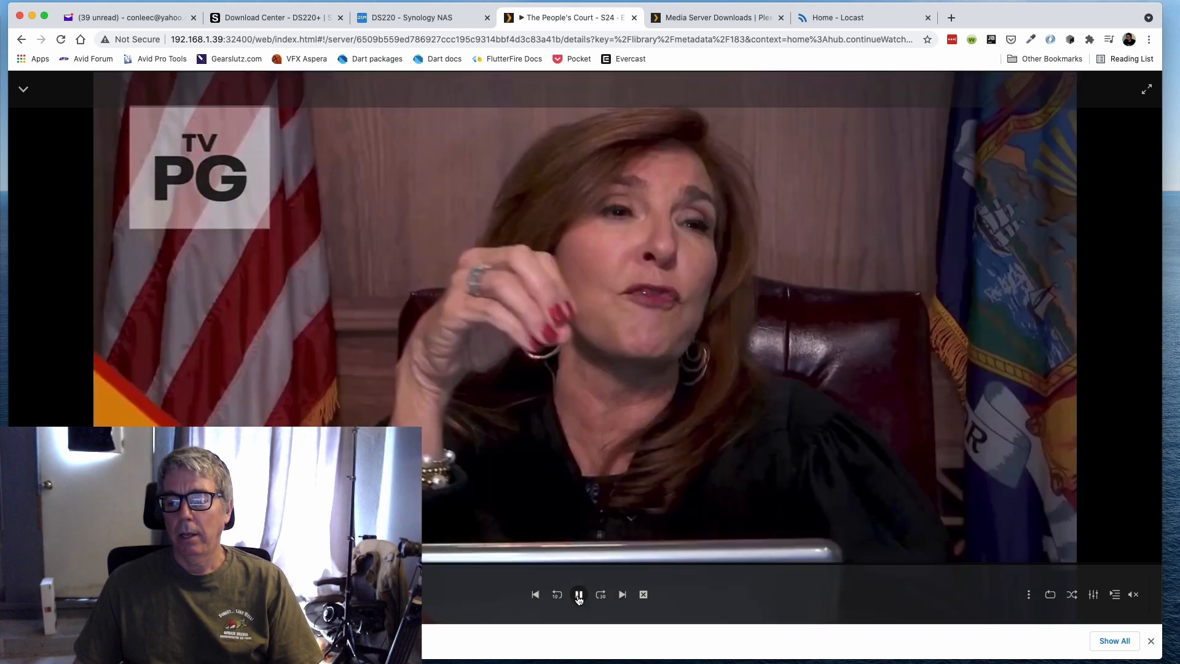
left_click(579, 597)
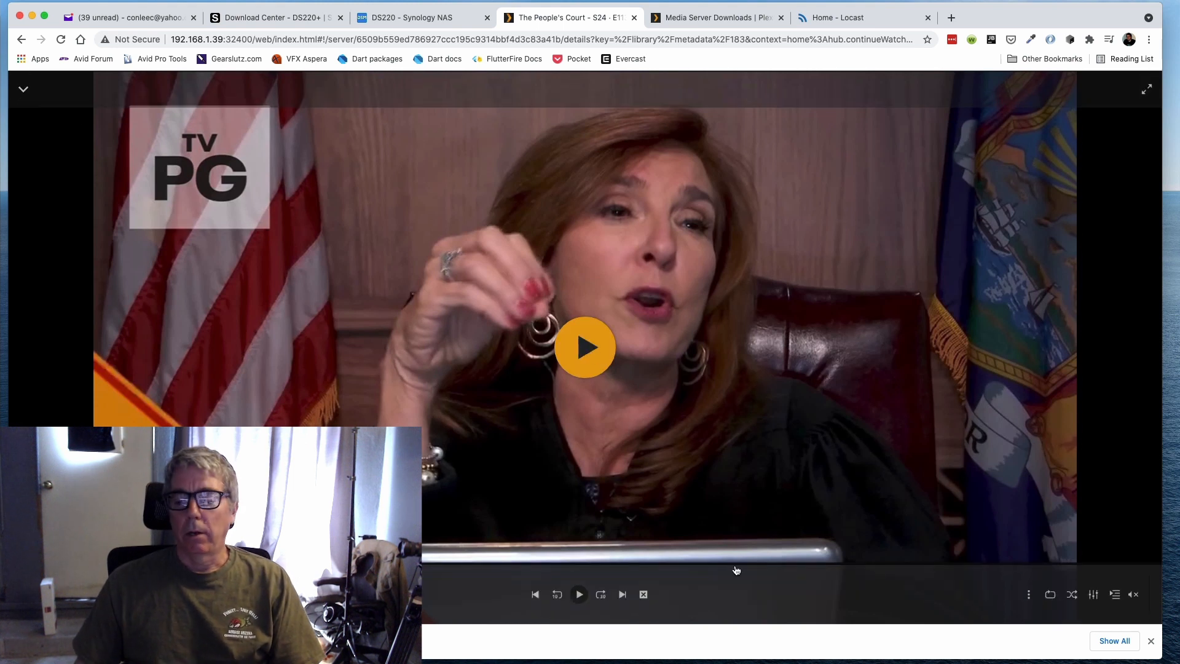
left_click(645, 595)
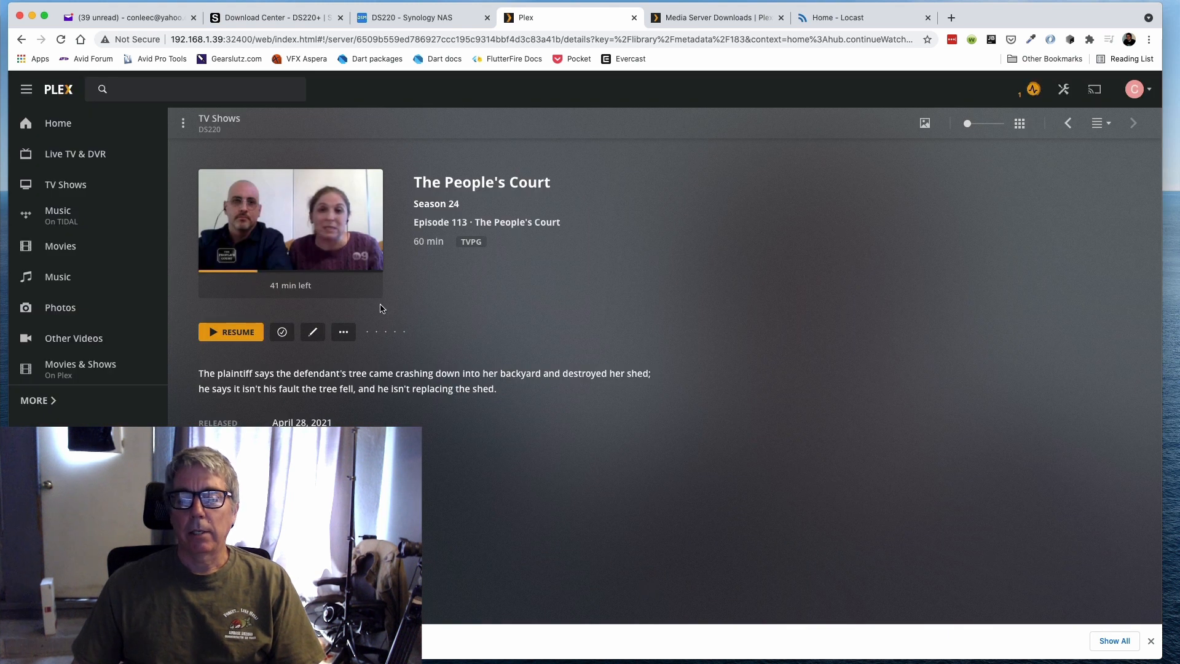
- Leave the episode page and open the DS220 server's Transcoder settings to view the temporary directory
left_click(1064, 89)
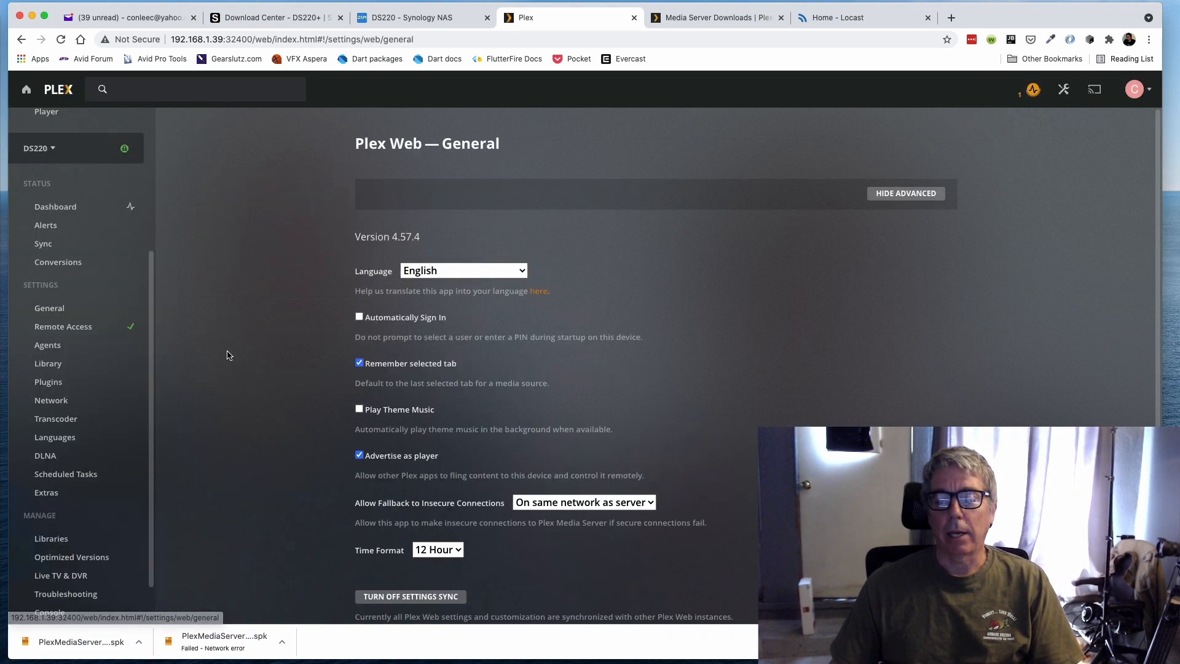
scroll(46, 418, "down", 1)
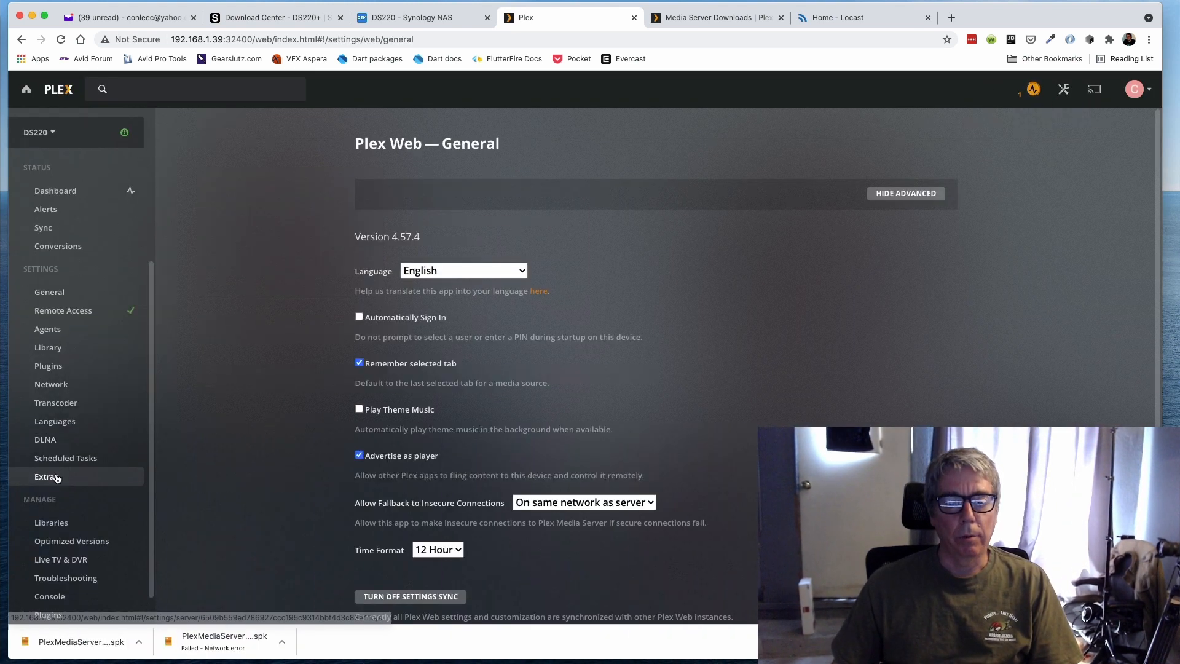
left_click(55, 403)
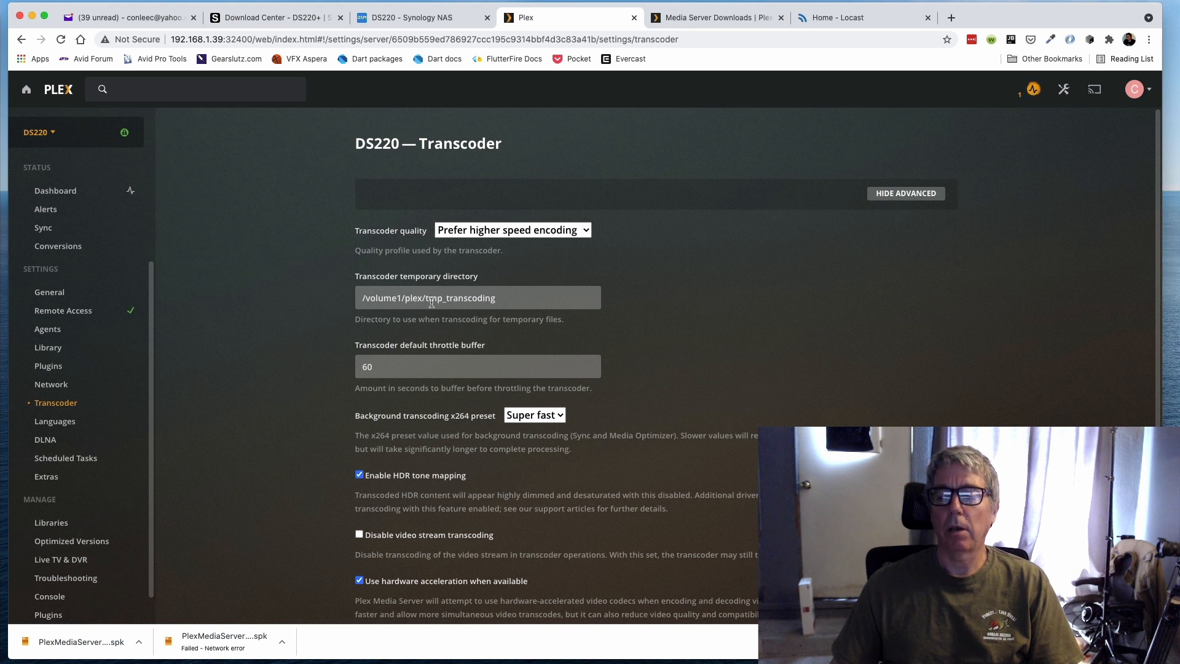
- Switch to Synology DSM, close Docker, look through plex/tmp_transcoding/Transcode/Sessions in File Station, and close File Station
left_click(391, 17)
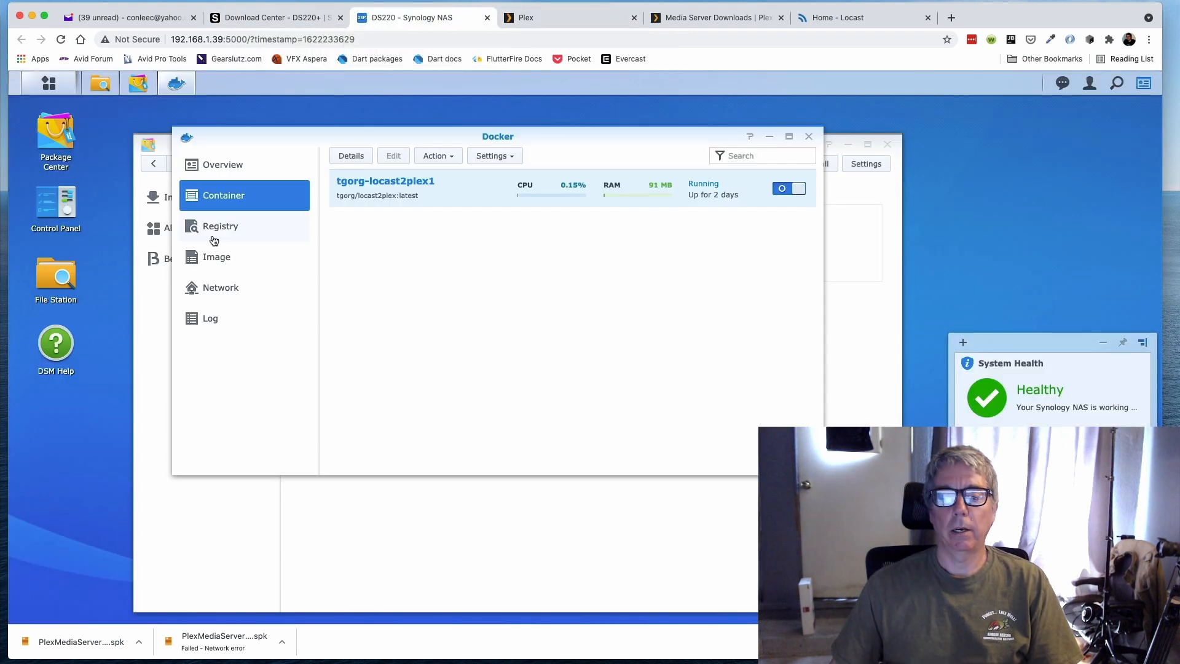
left_click(808, 136)
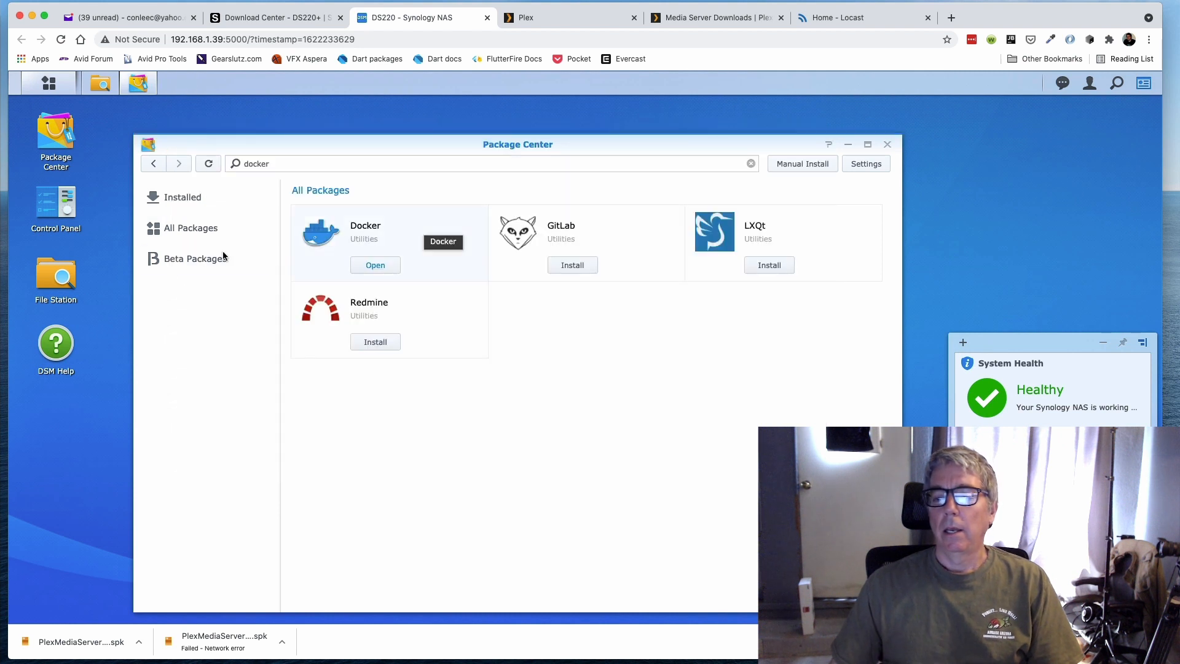
double_click(48, 277)
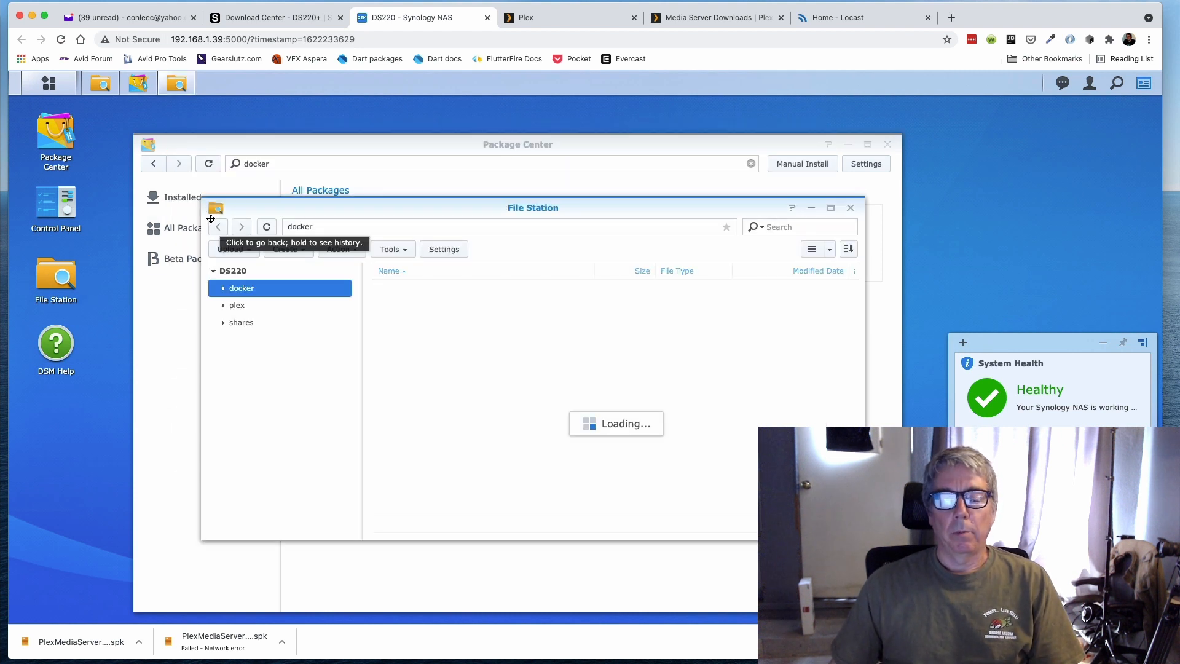
left_click(240, 308)
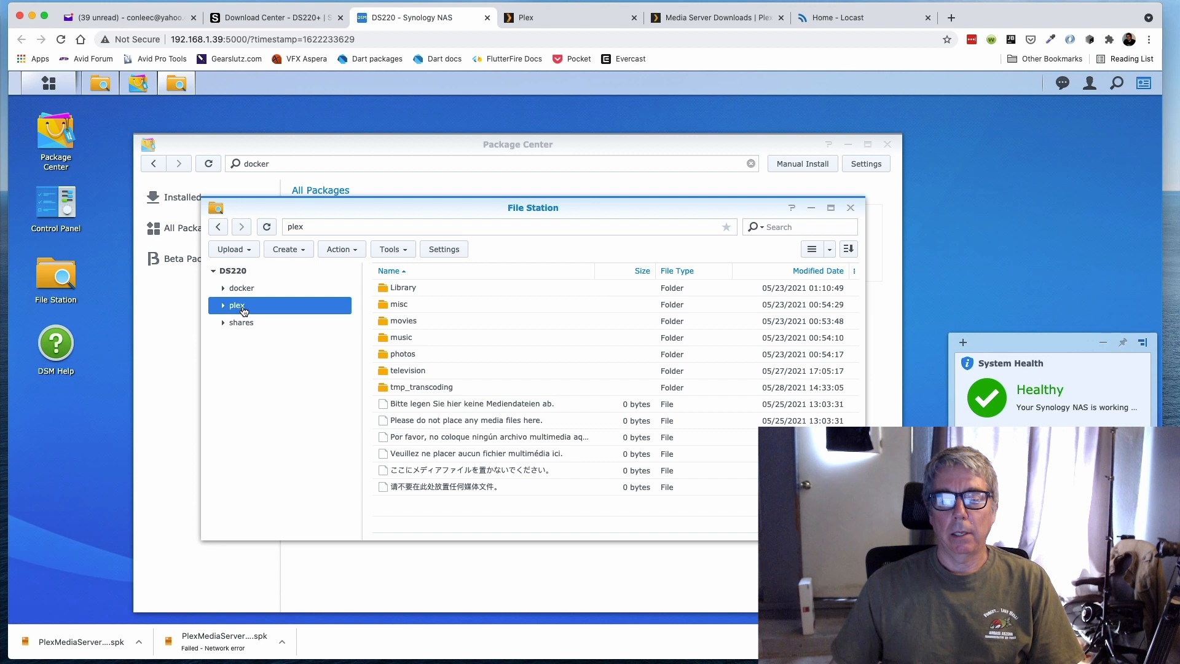
double_click(382, 388)
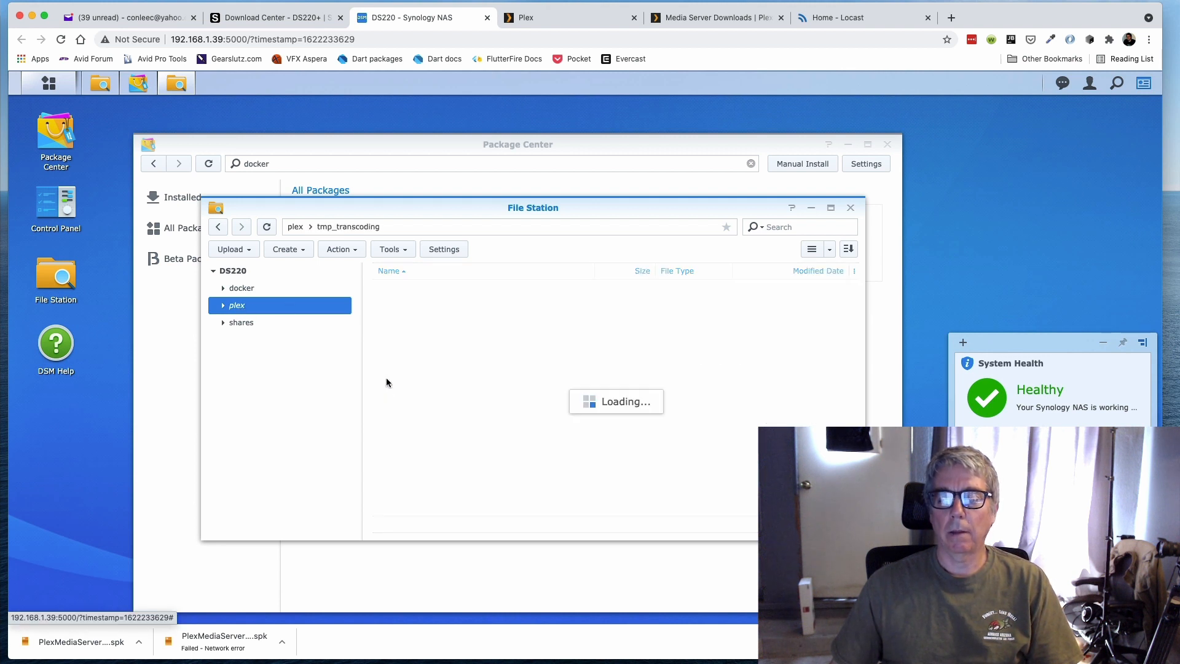
double_click(385, 305)
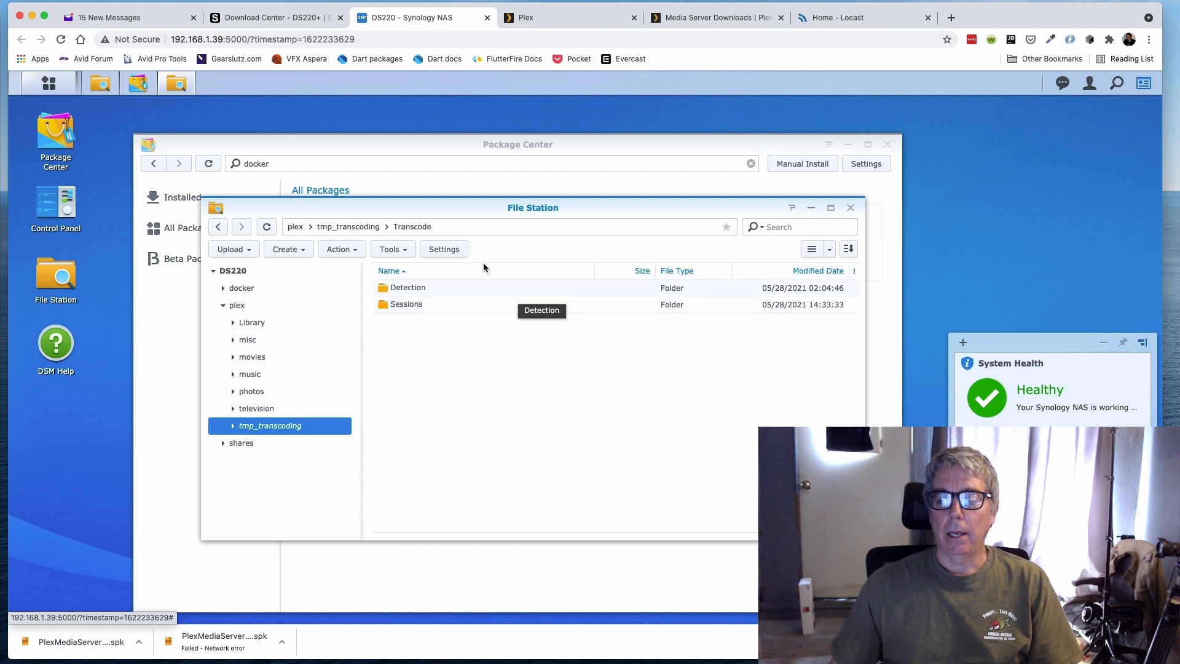
double_click(393, 305)
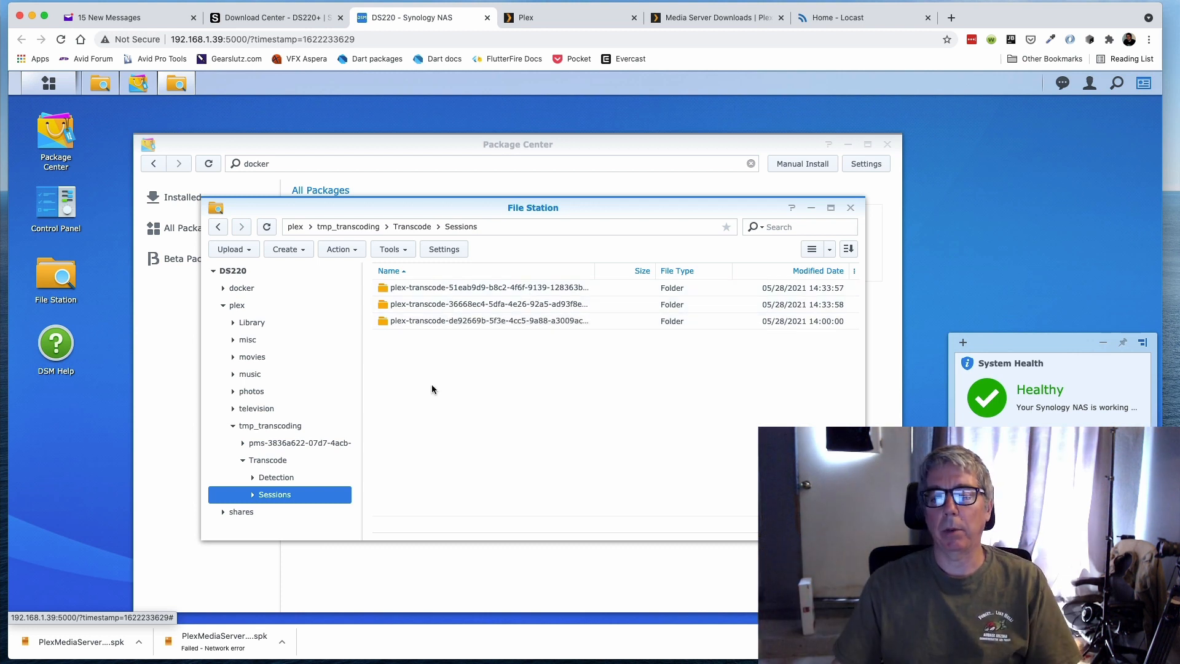
left_click(850, 207)
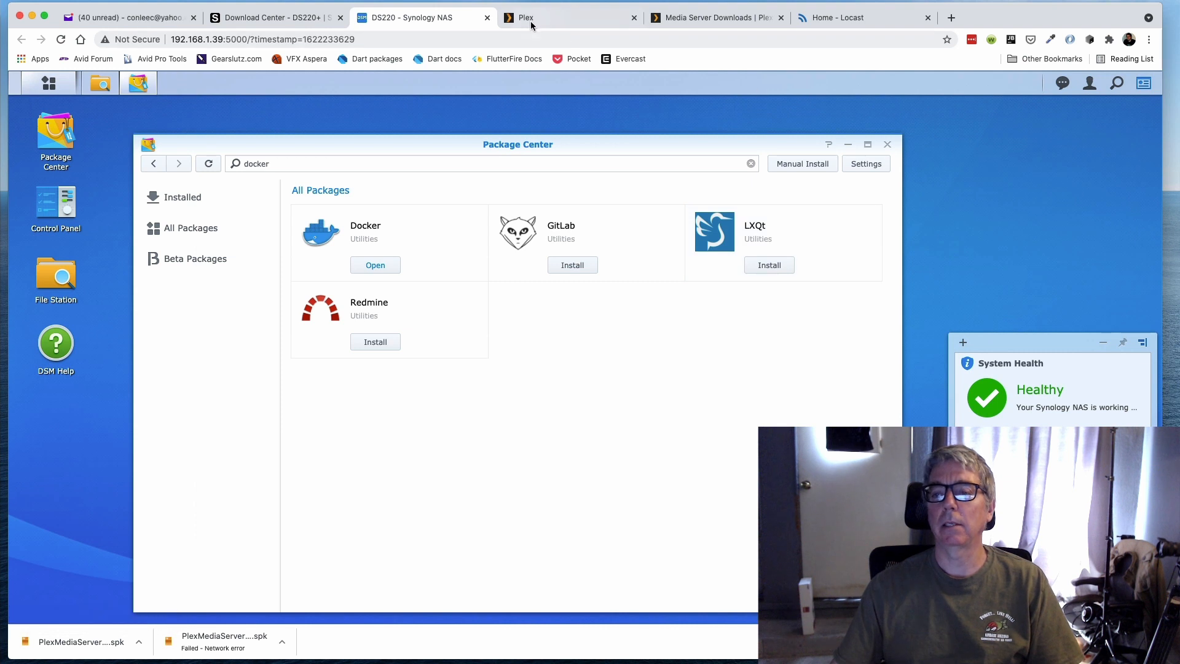
- Return to the Plex Transcoder settings and examine the default throttle buffer and the background transcoding x264 preset choices, keeping Super fast
left_click(525, 18)
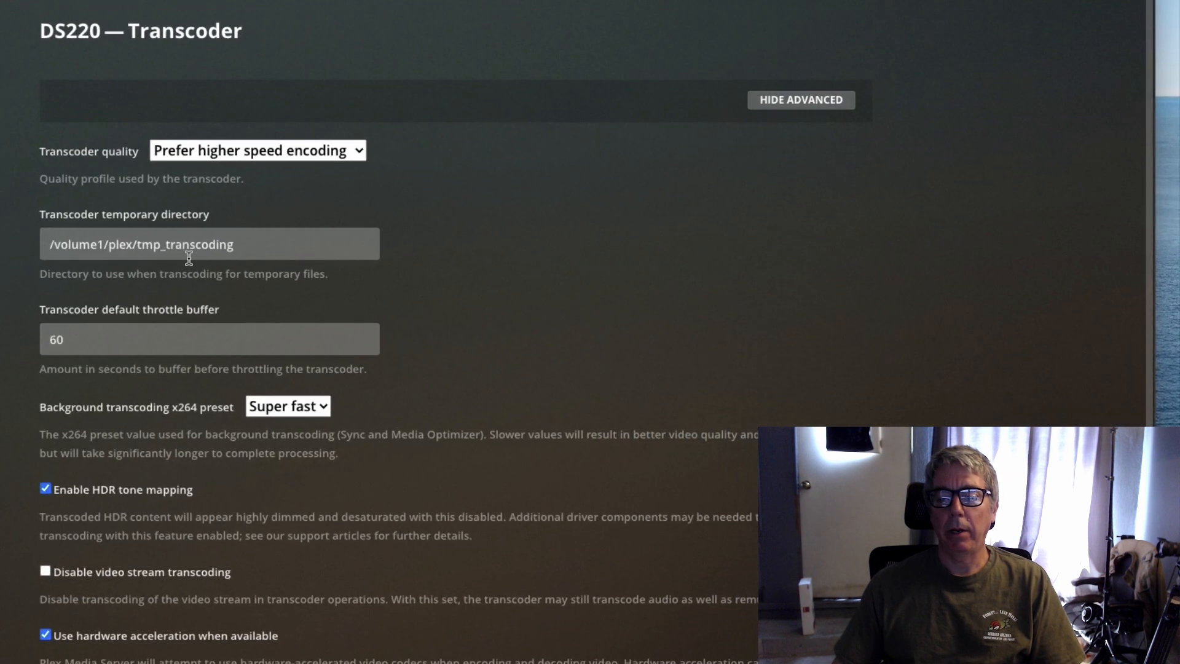
left_click(71, 323)
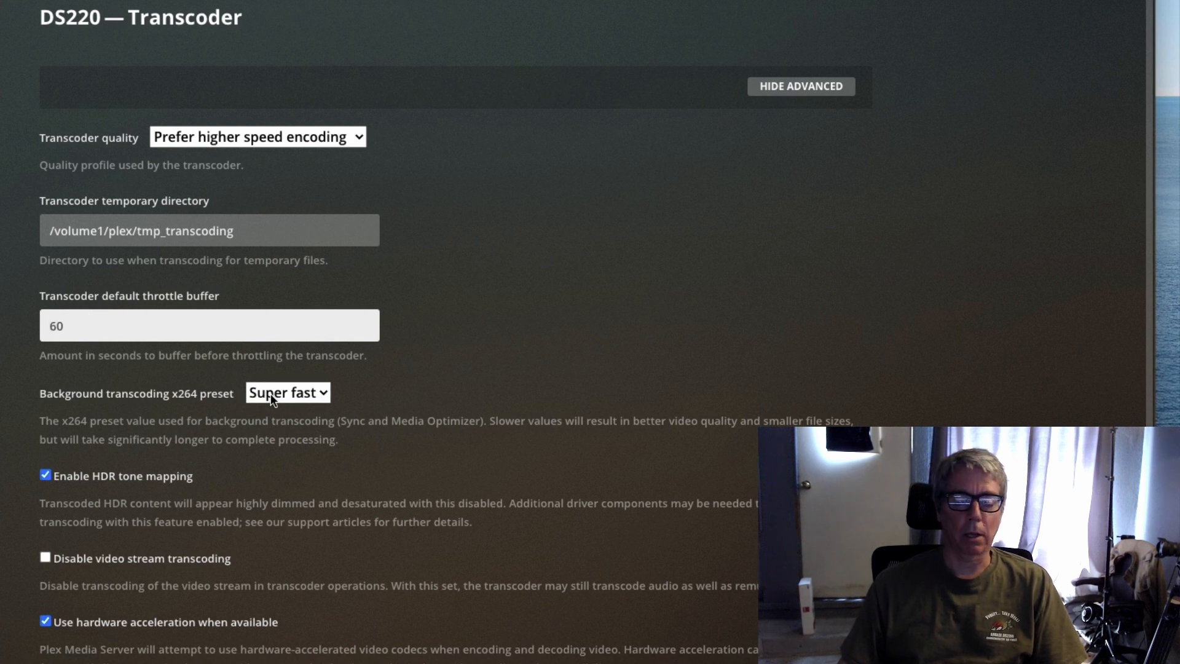
left_click(322, 393)
left_click(410, 389)
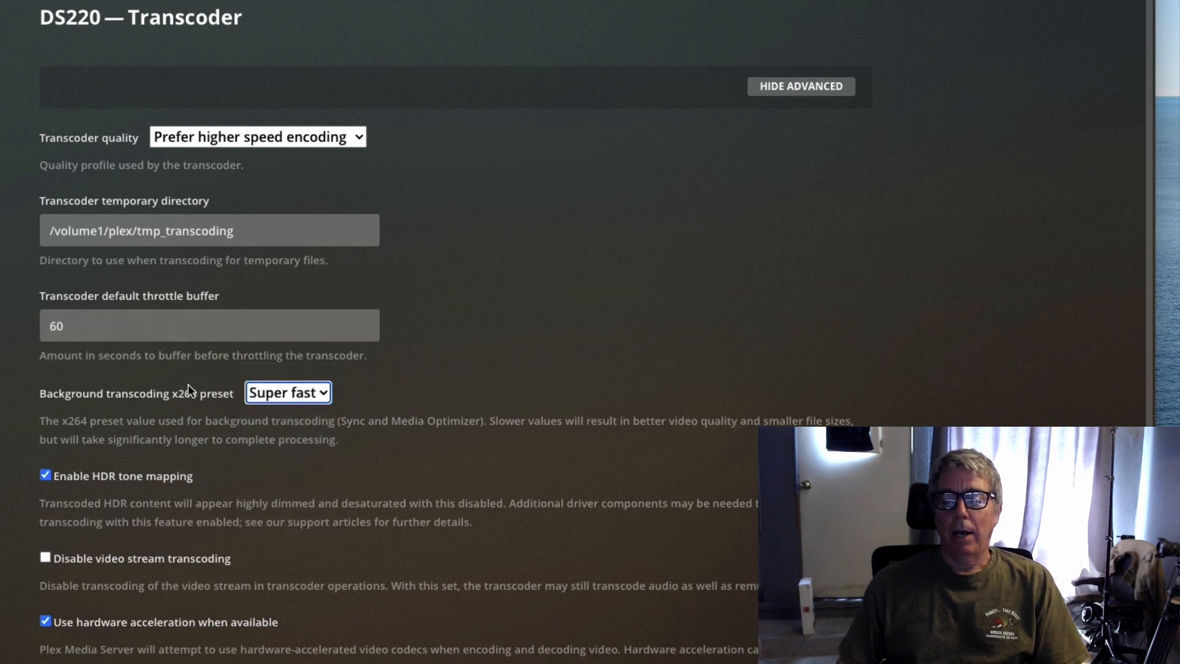
left_click(326, 393)
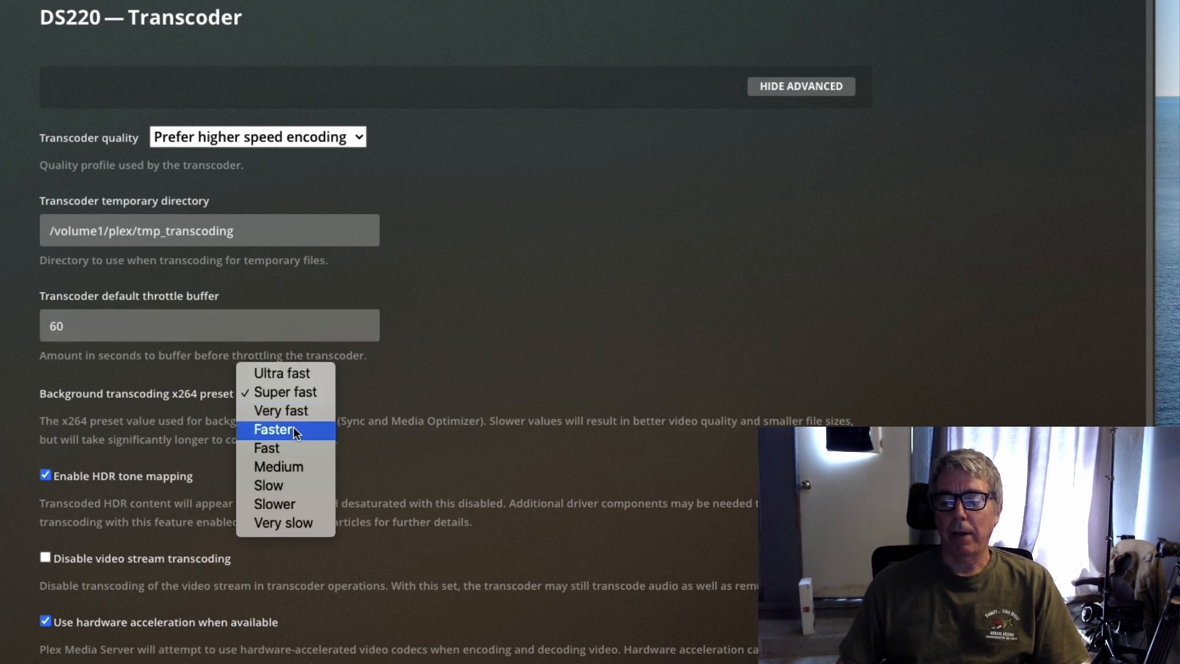
left_click(369, 388)
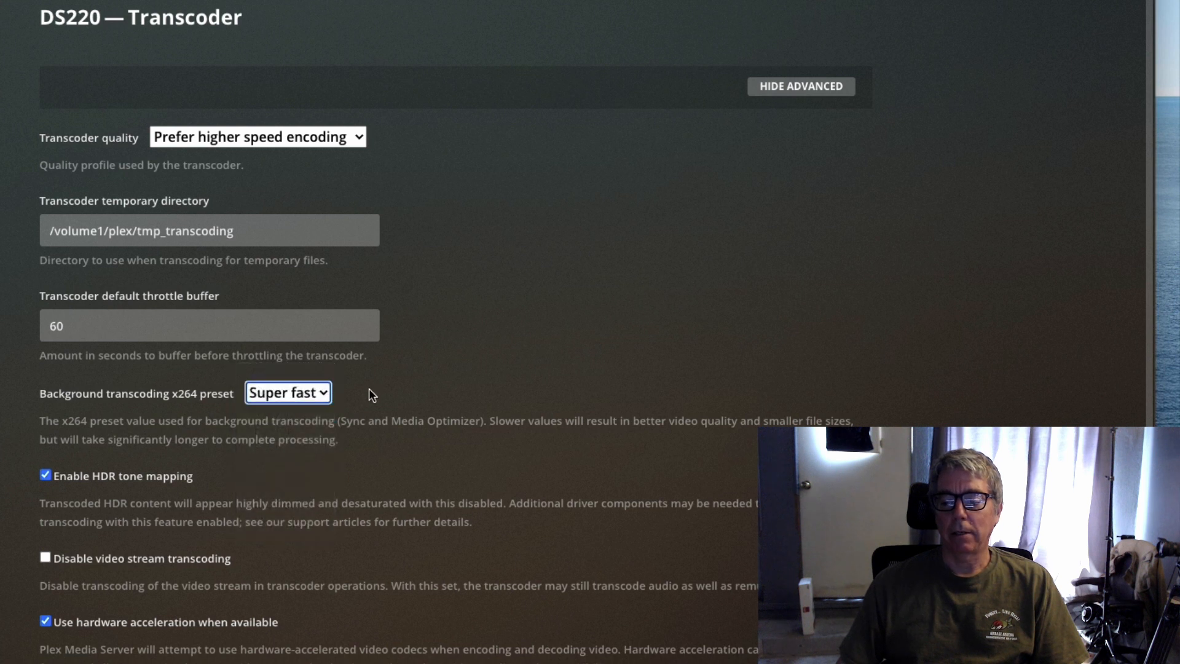
left_click(305, 400)
left_click(294, 398)
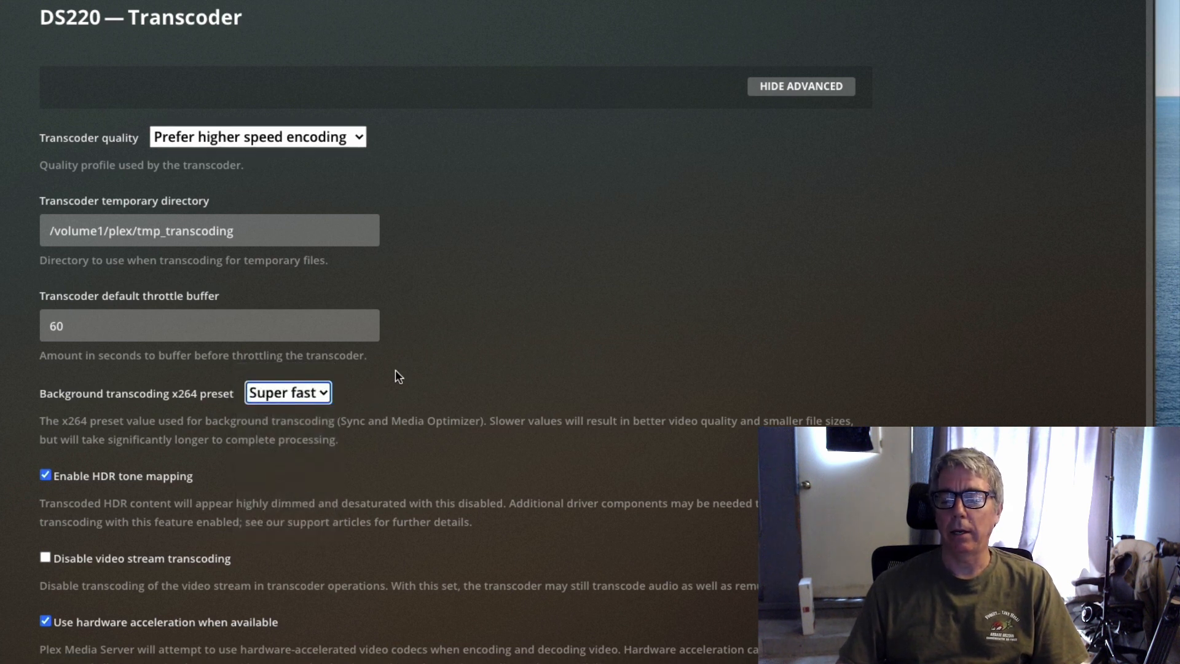
- Examine the HDR tone mapping, hardware acceleration and maximum simultaneous video transcode options, keeping the limit at 4
scroll(379, 422, "down", 2)
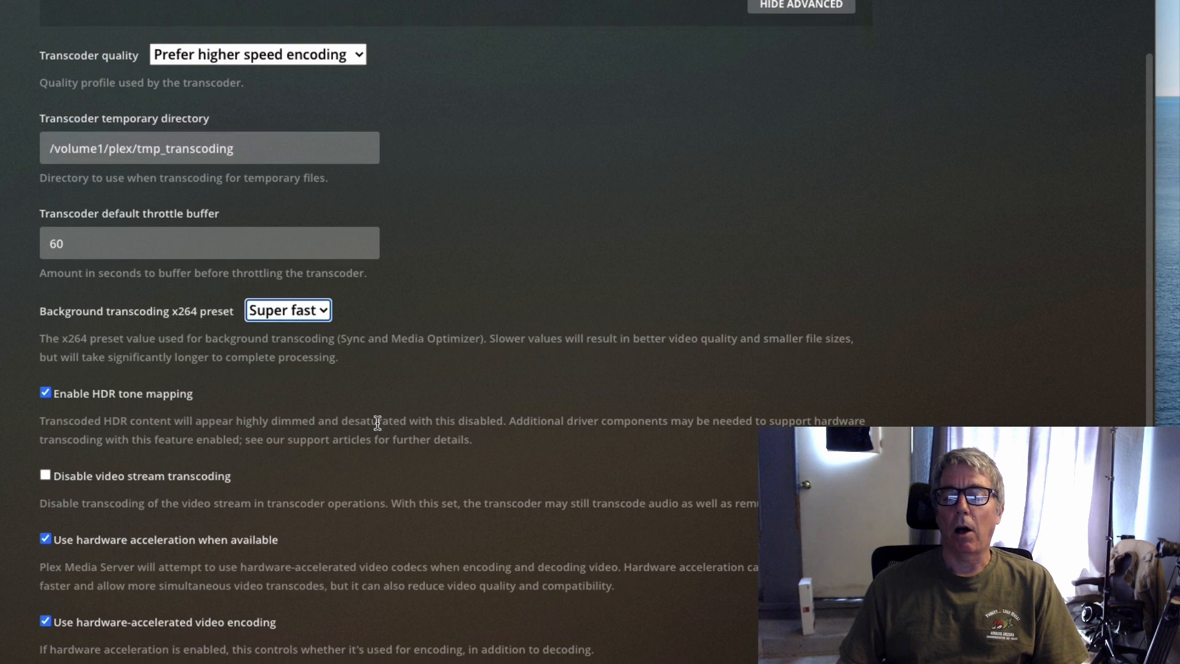
scroll(377, 422, "down", 2)
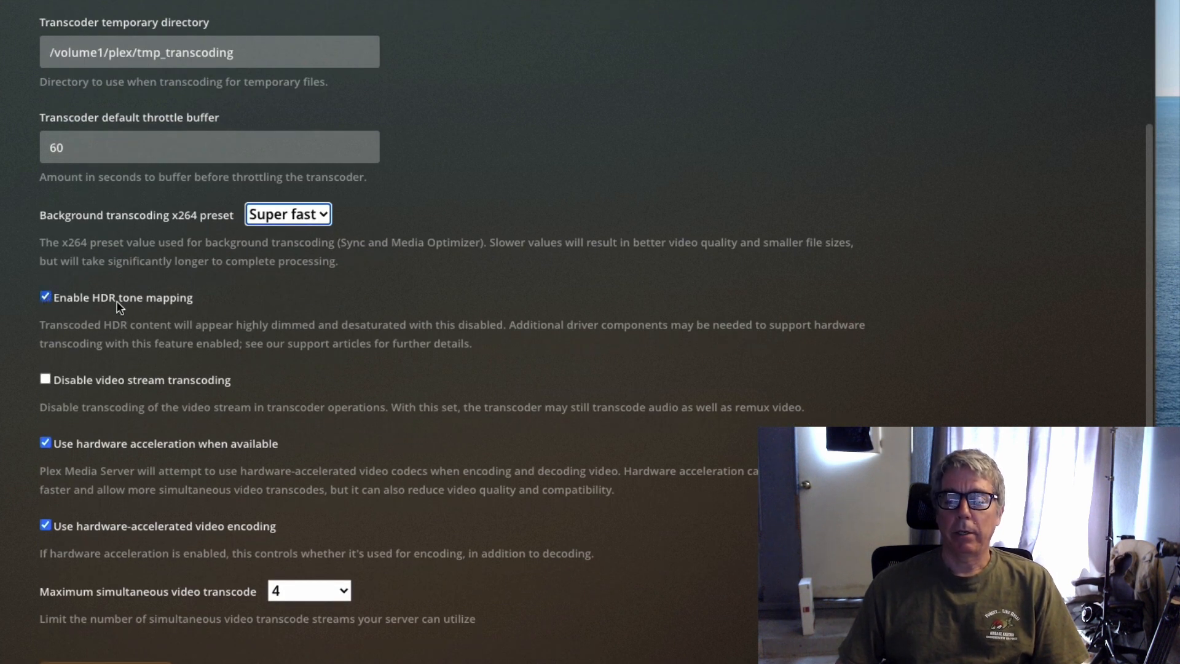
scroll(233, 379, "down", 1)
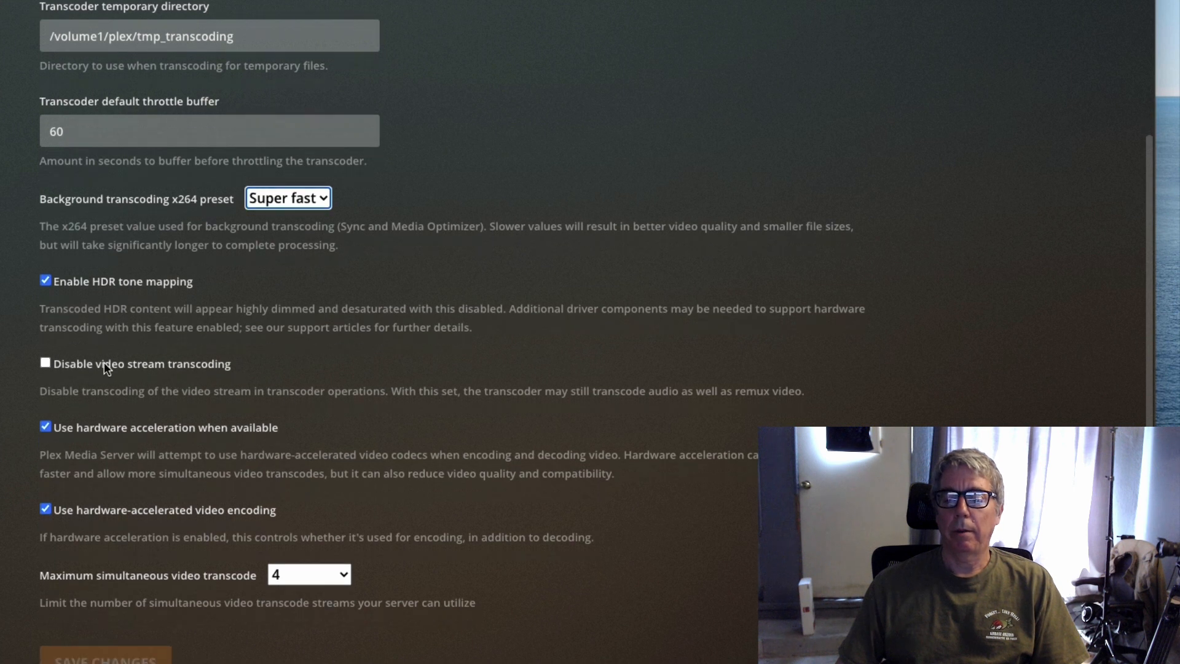
scroll(26, 443, "down", 2)
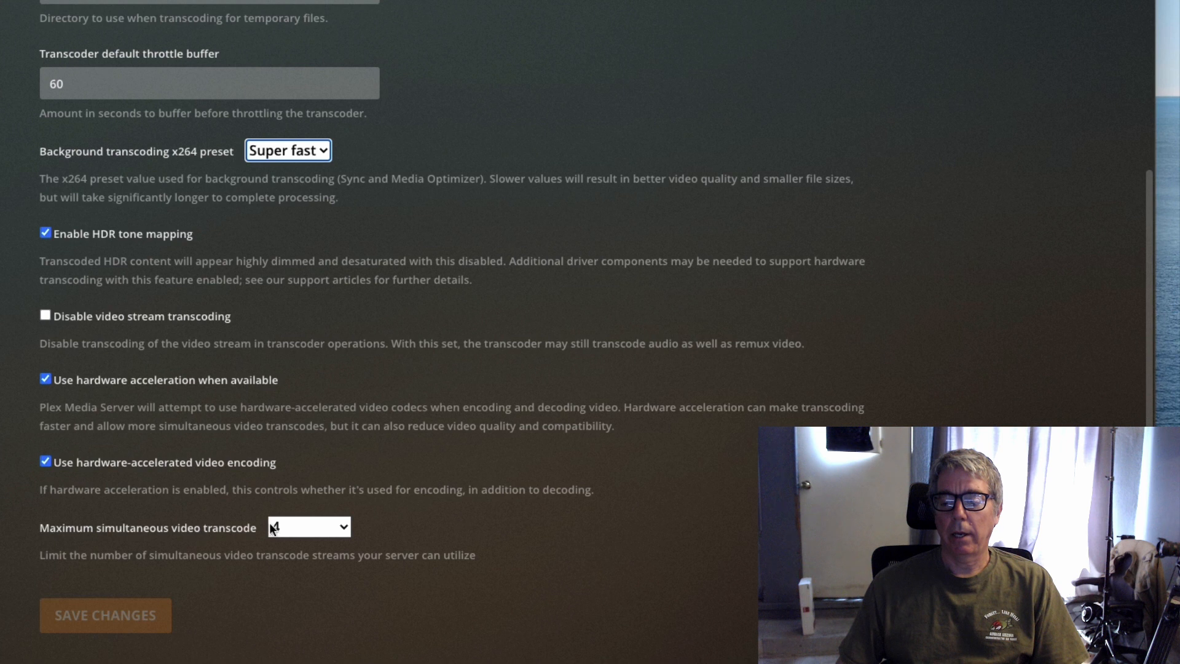
left_click(301, 526)
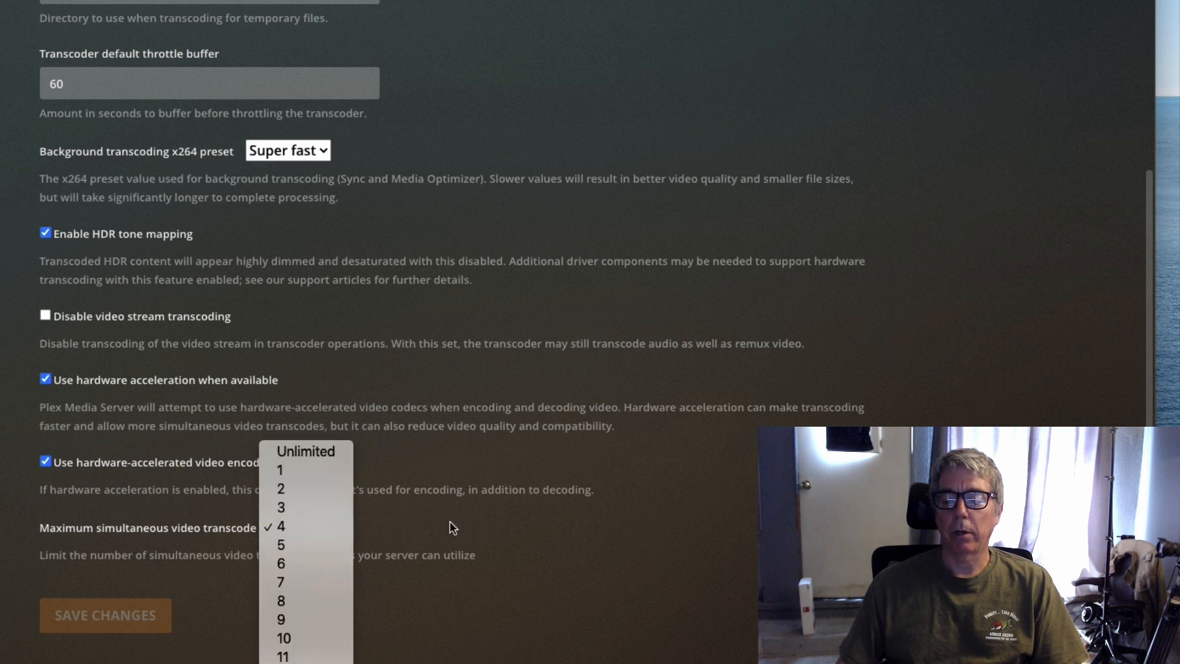
left_click(377, 529)
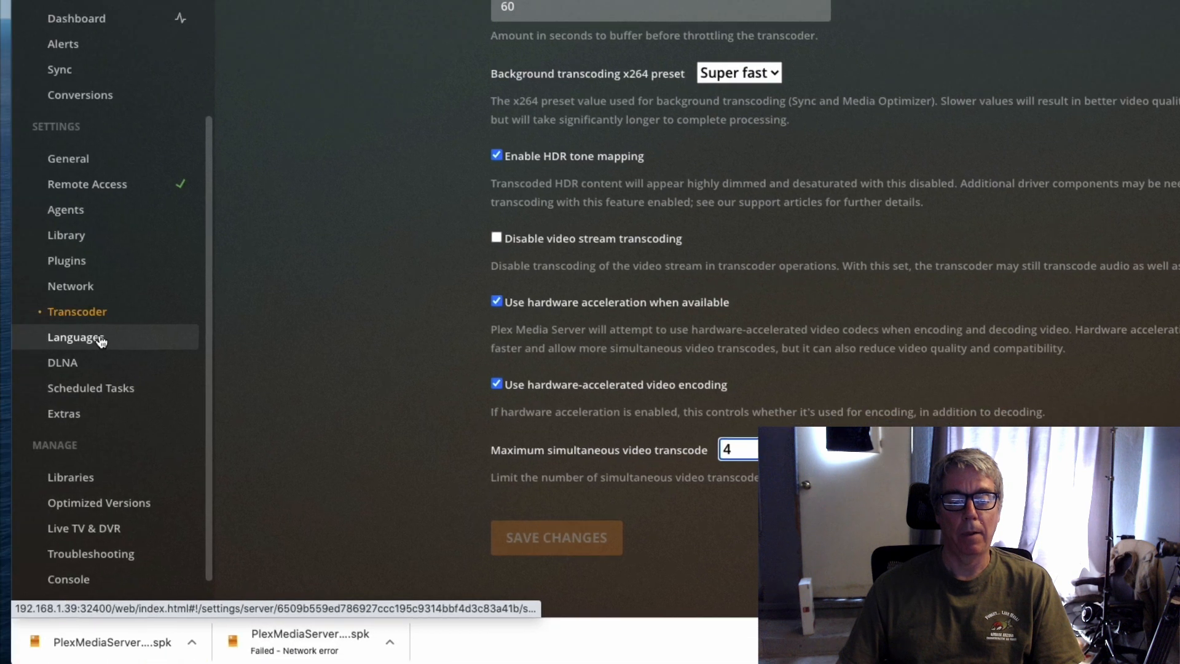
- Look at the DS220 Languages and DLNA settings, and examine the maintenance times and options in Scheduled Tasks
left_click(100, 339)
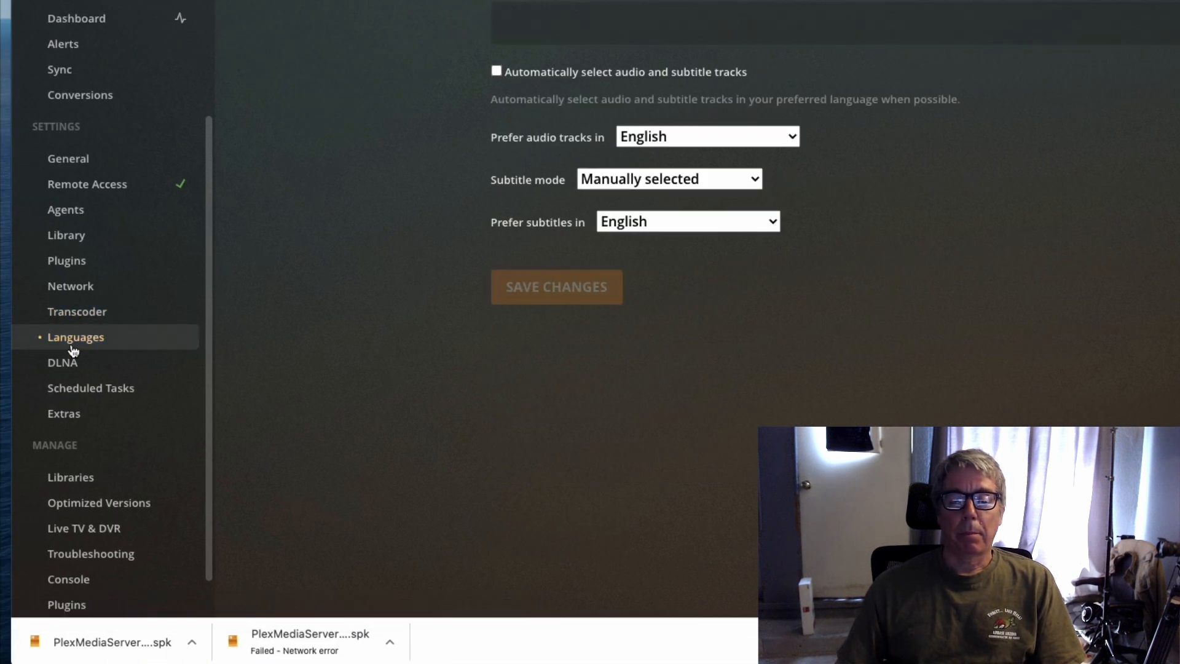
left_click(73, 367)
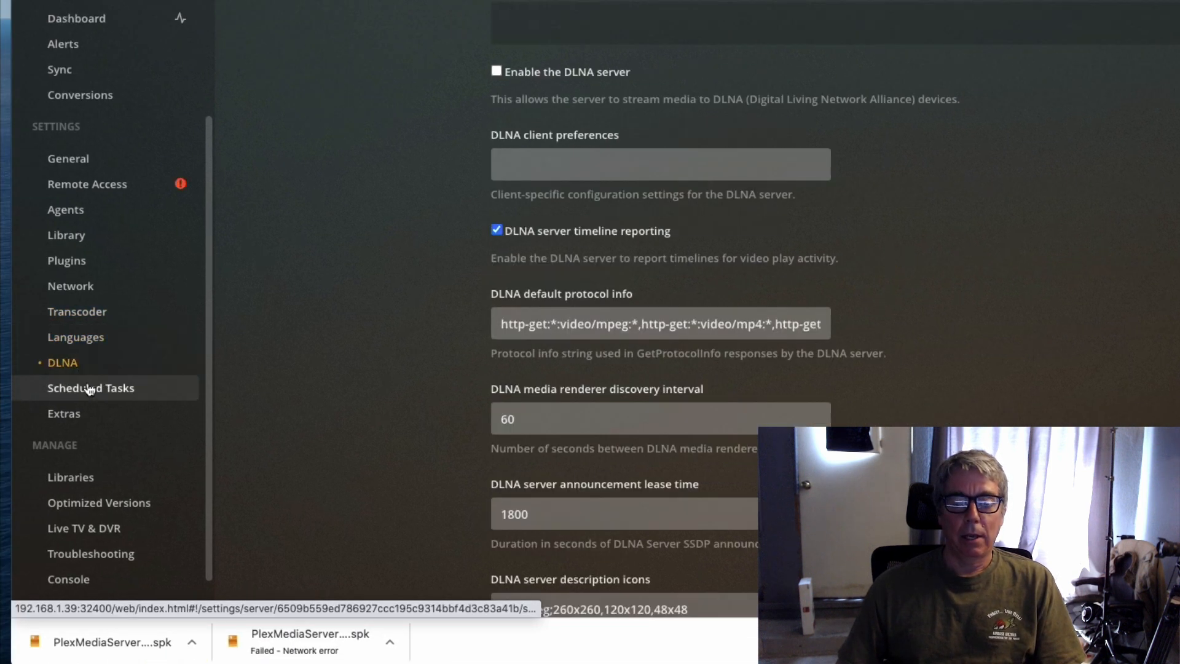
left_click(136, 388)
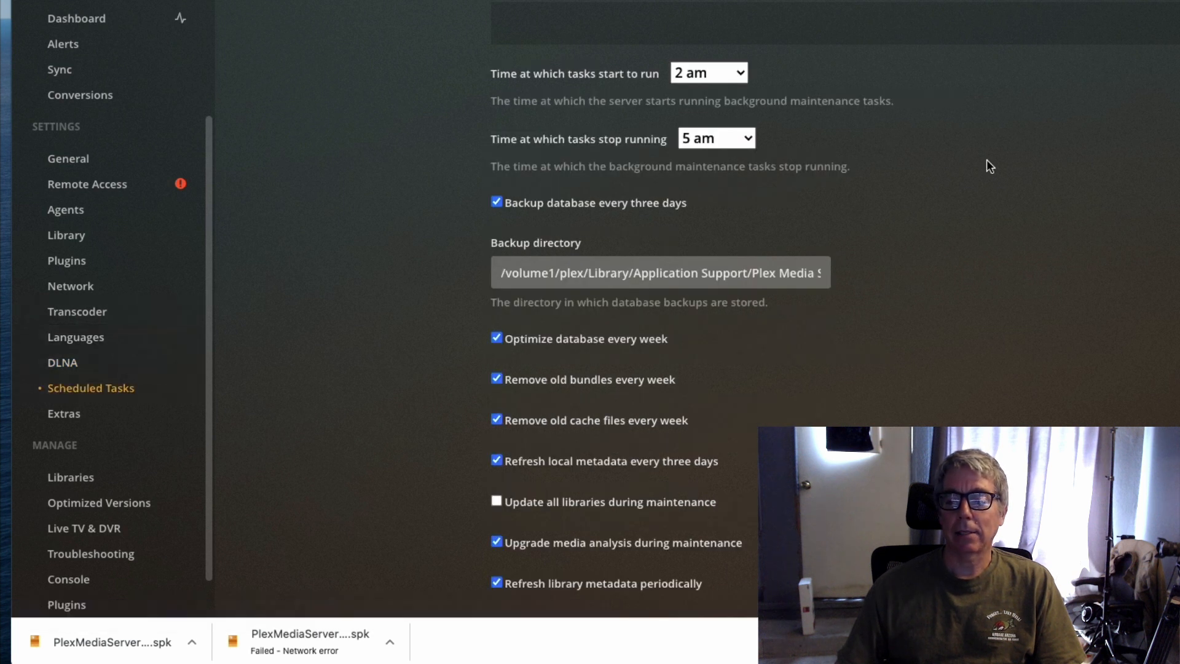
scroll(991, 188, "down", 1)
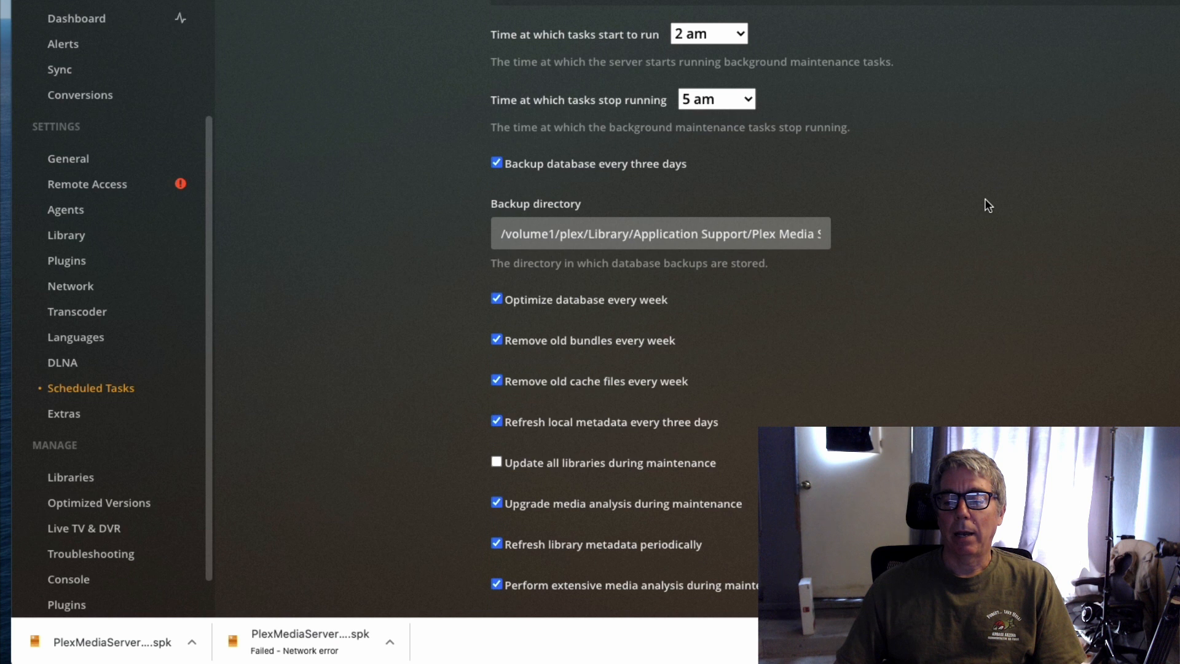
scroll(984, 200, "down", 1)
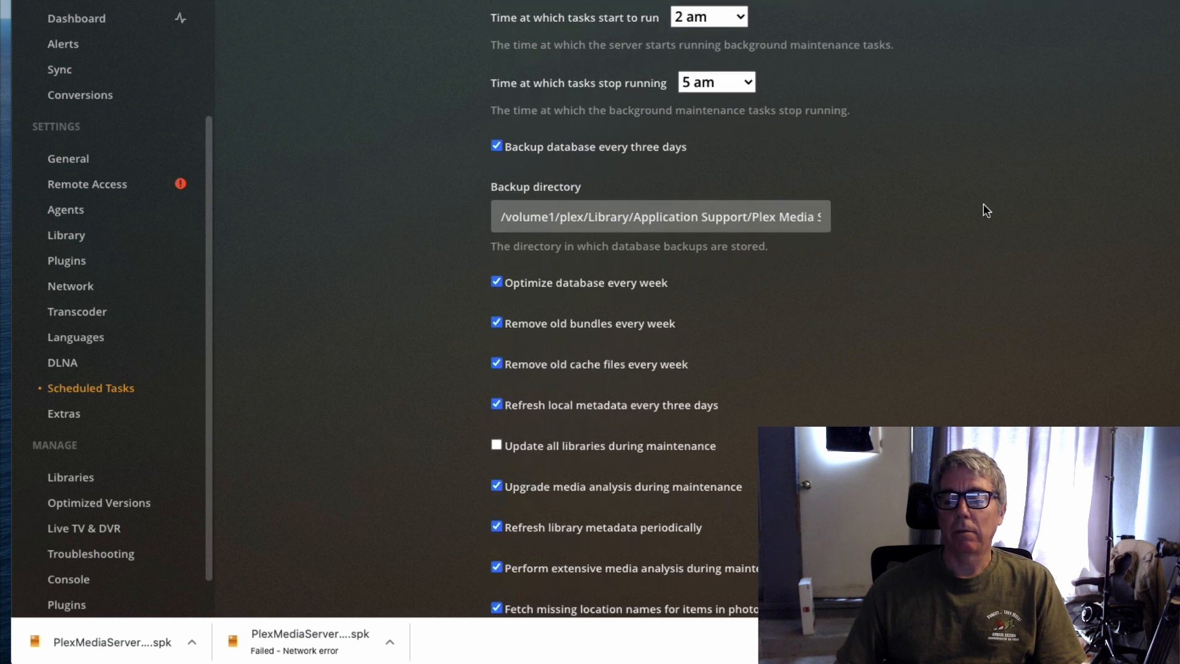
scroll(981, 209, "down", 1)
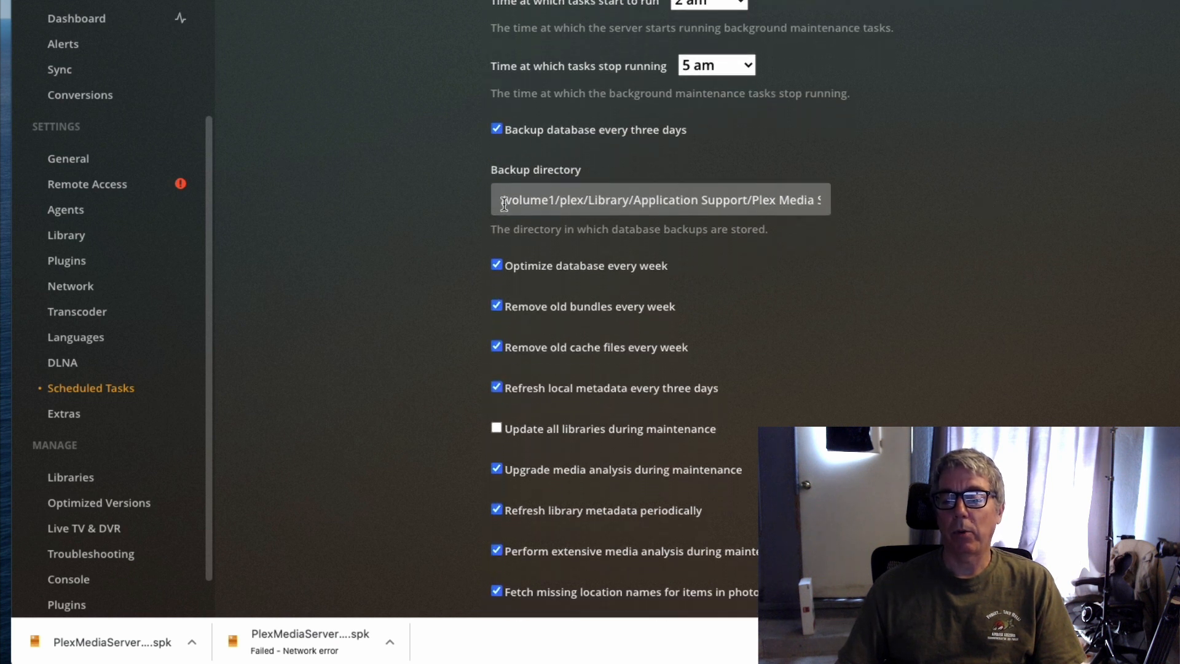
- Inspect the full database backup directory path in Scheduled Tasks and compare it with the Transcoder temporary directory, leaving both as they are
left_click_drag(494, 205, 828, 202)
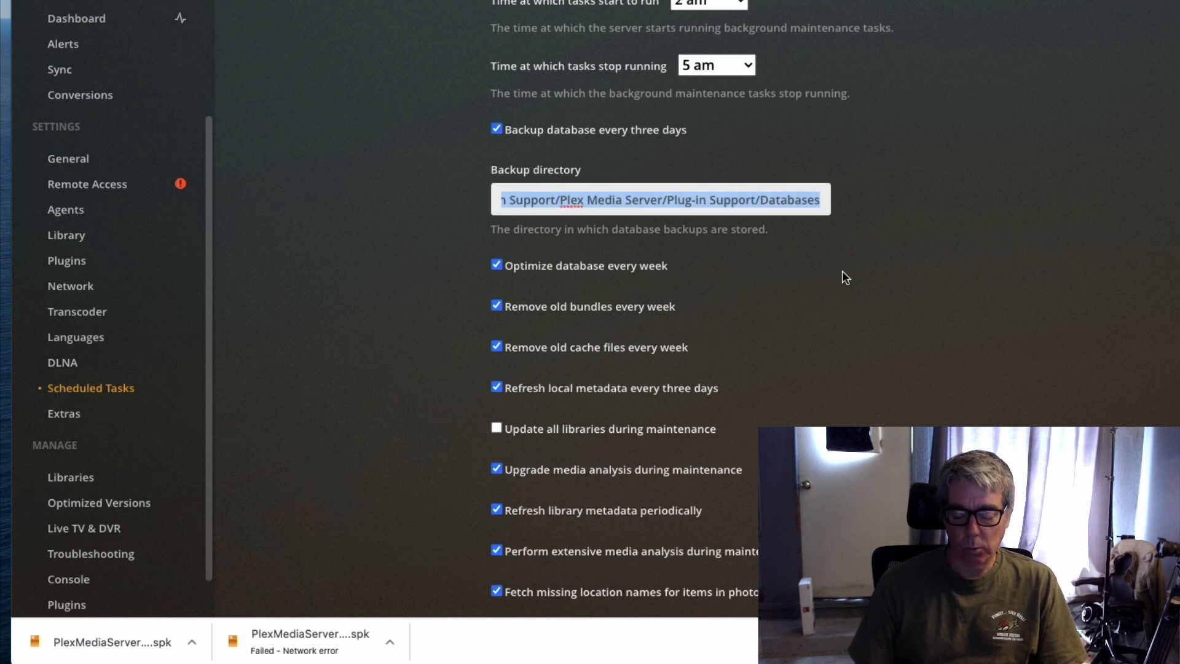
key("Left")
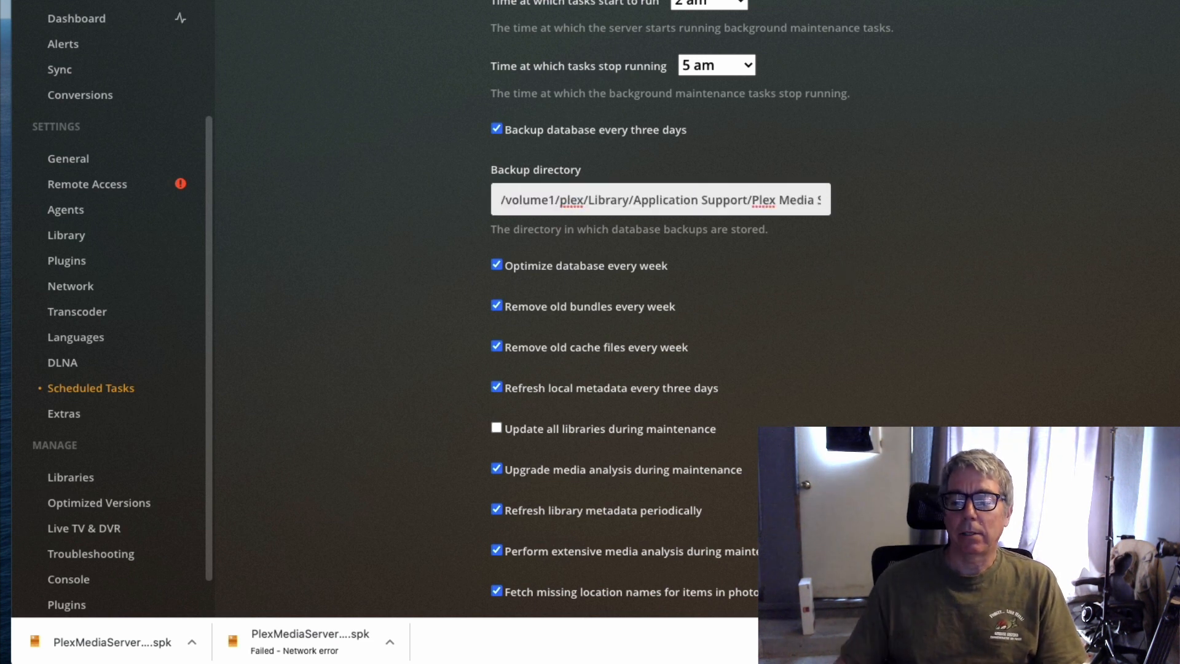
left_click(79, 314)
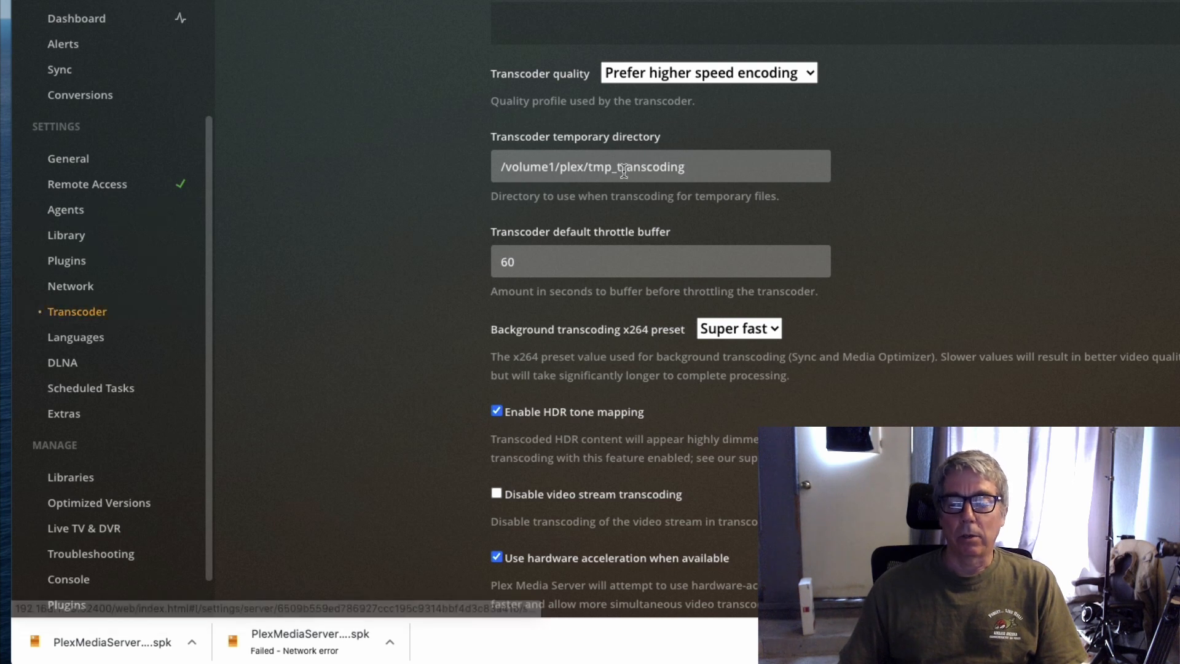
left_click(75, 390)
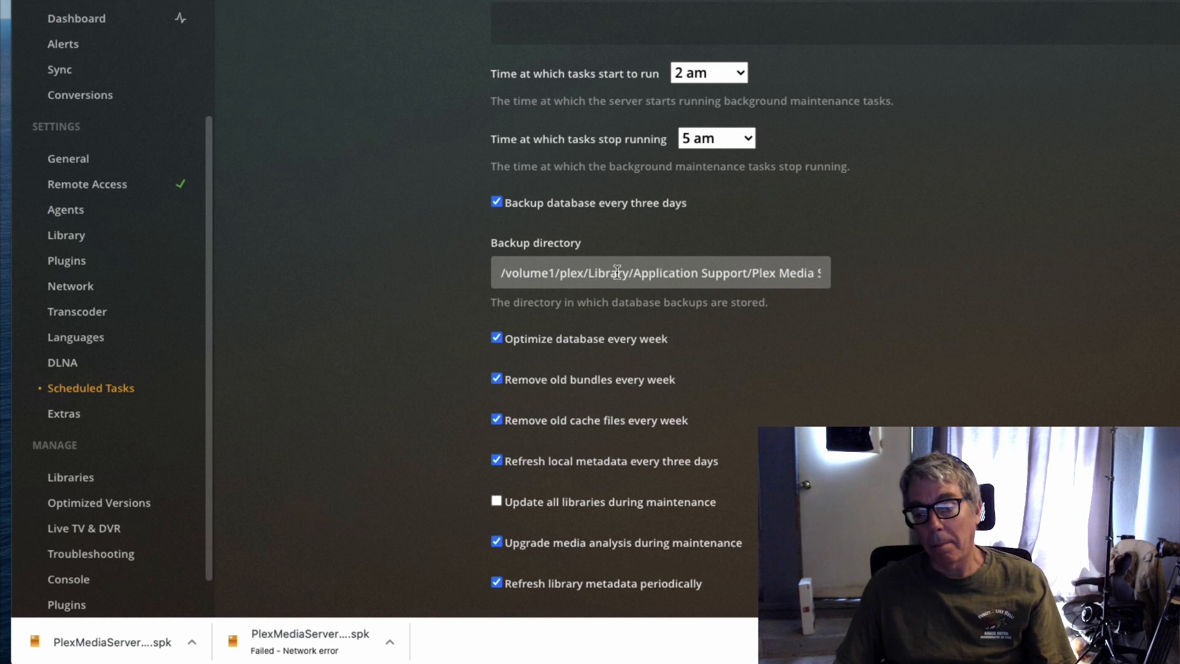
left_click_drag(589, 272, 616, 272)
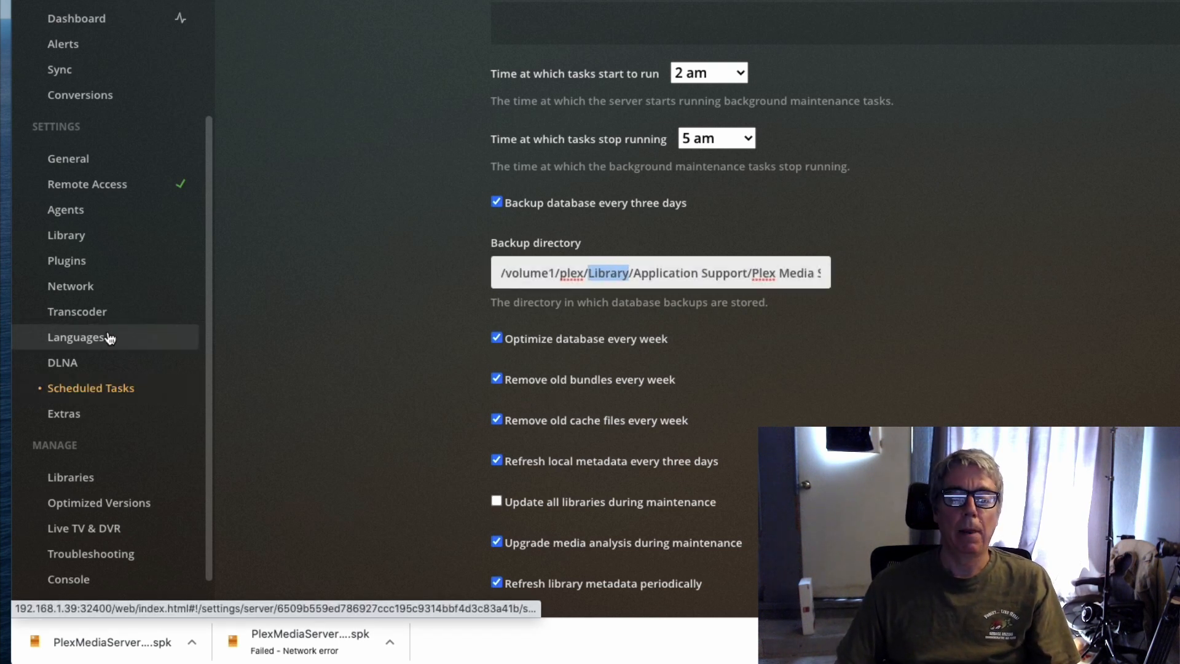
left_click(669, 293)
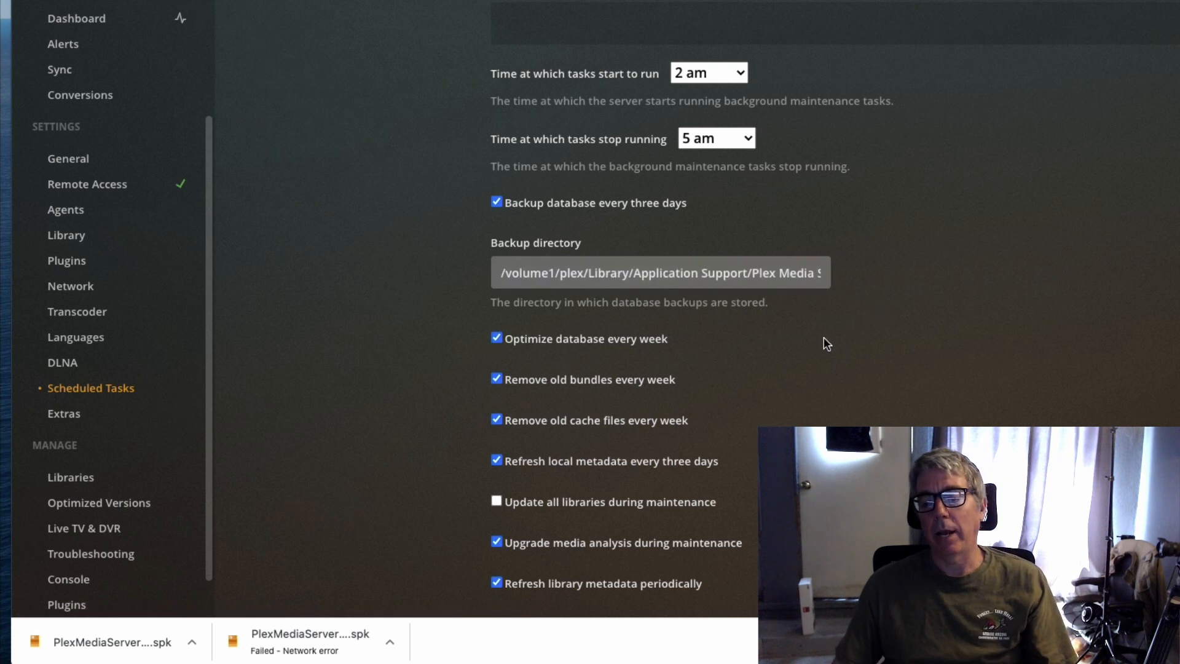
- Return to the Transcoder settings and highlight the transcoding folder name in the temporary directory path, leaving the path as it is
scroll(619, 294, "down", 1)
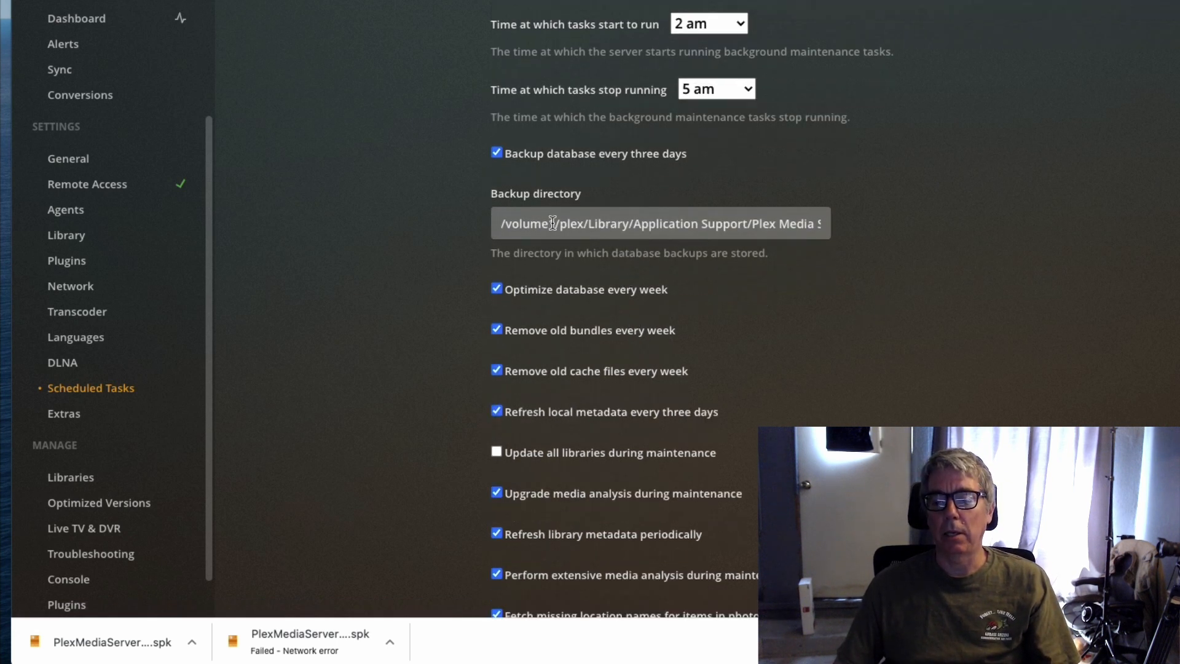
left_click(99, 311)
left_click(556, 166)
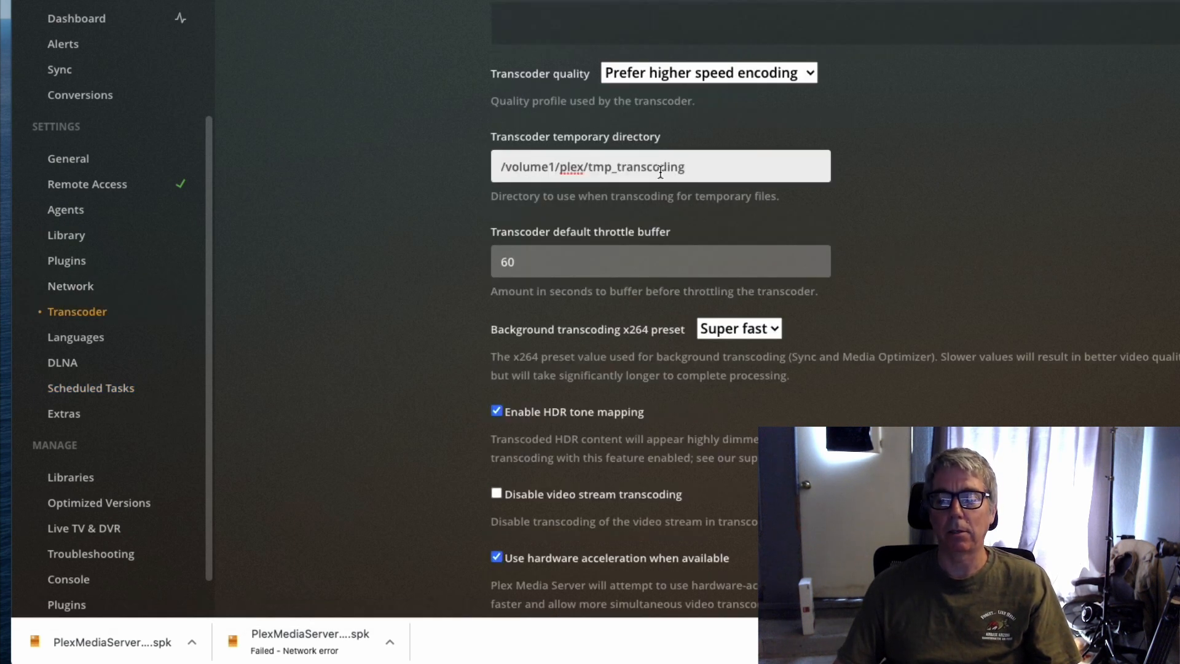
left_click_drag(621, 167, 666, 167)
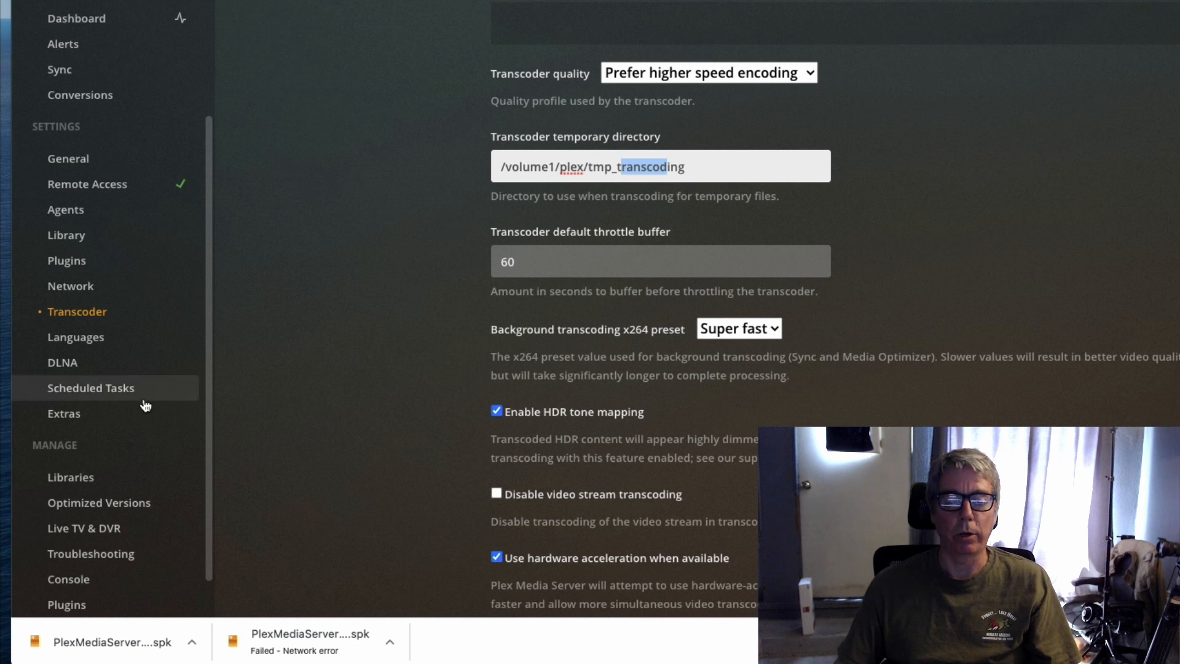
- Reopen Scheduled Tasks and review the remaining maintenance options, from weekly database optimization through Analyze and tag photos
left_click(86, 388)
scroll(767, 354, "down", 3)
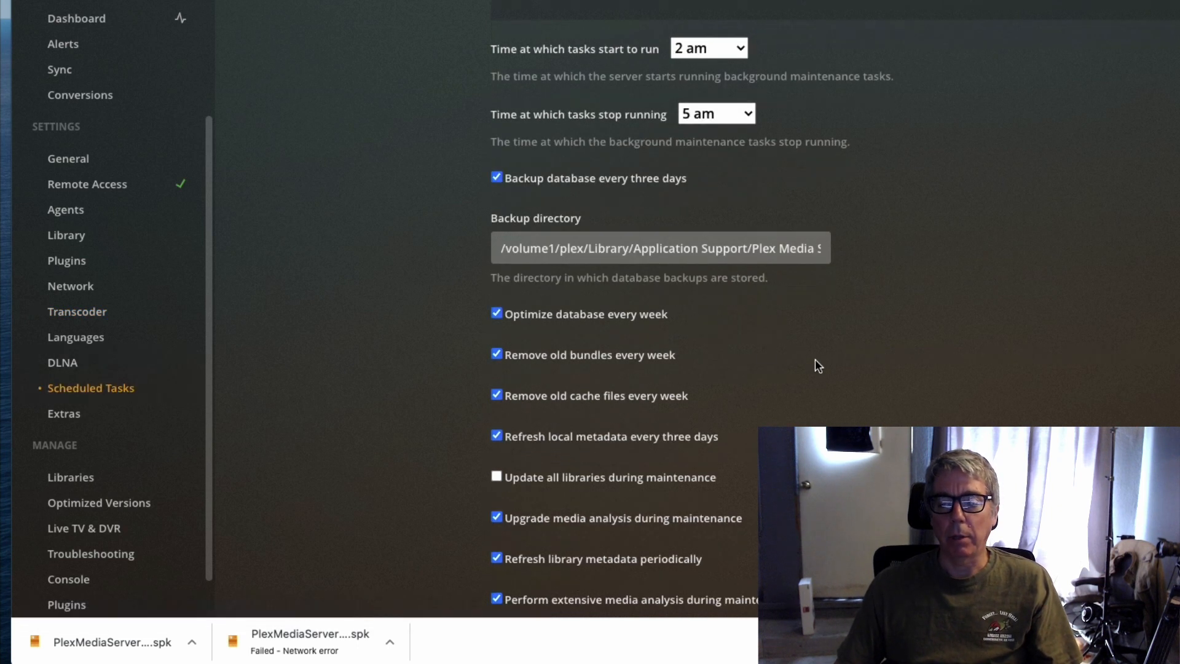
scroll(765, 348, "down", 2)
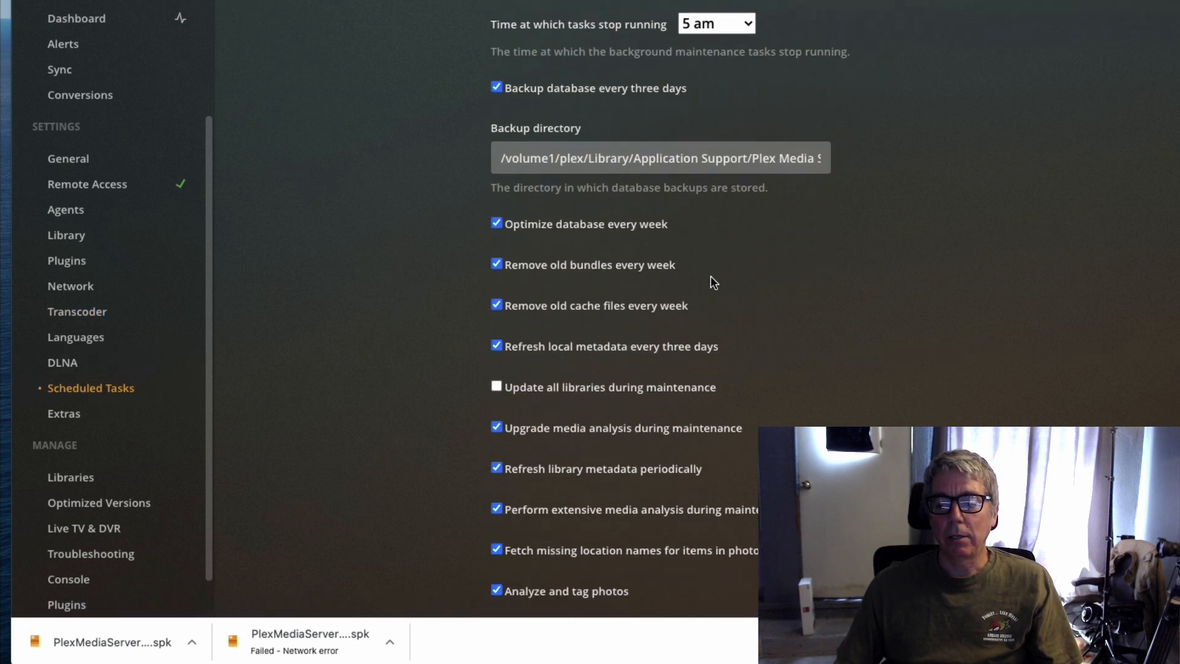
scroll(713, 282, "down", 2)
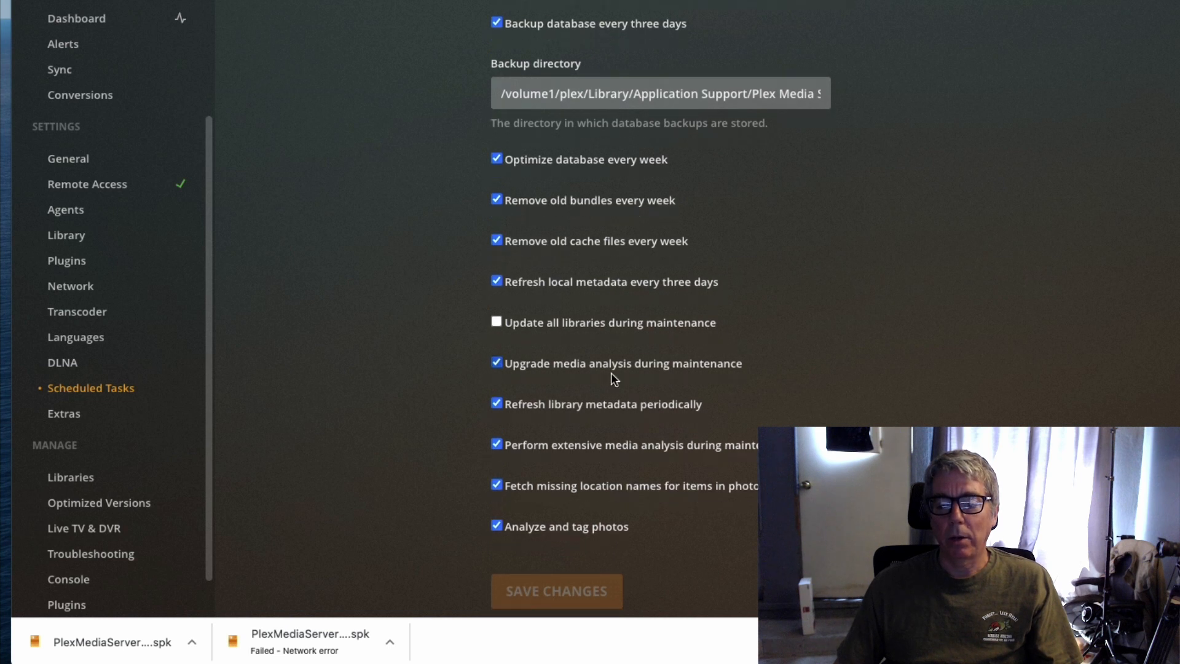
scroll(666, 410, "down", 1)
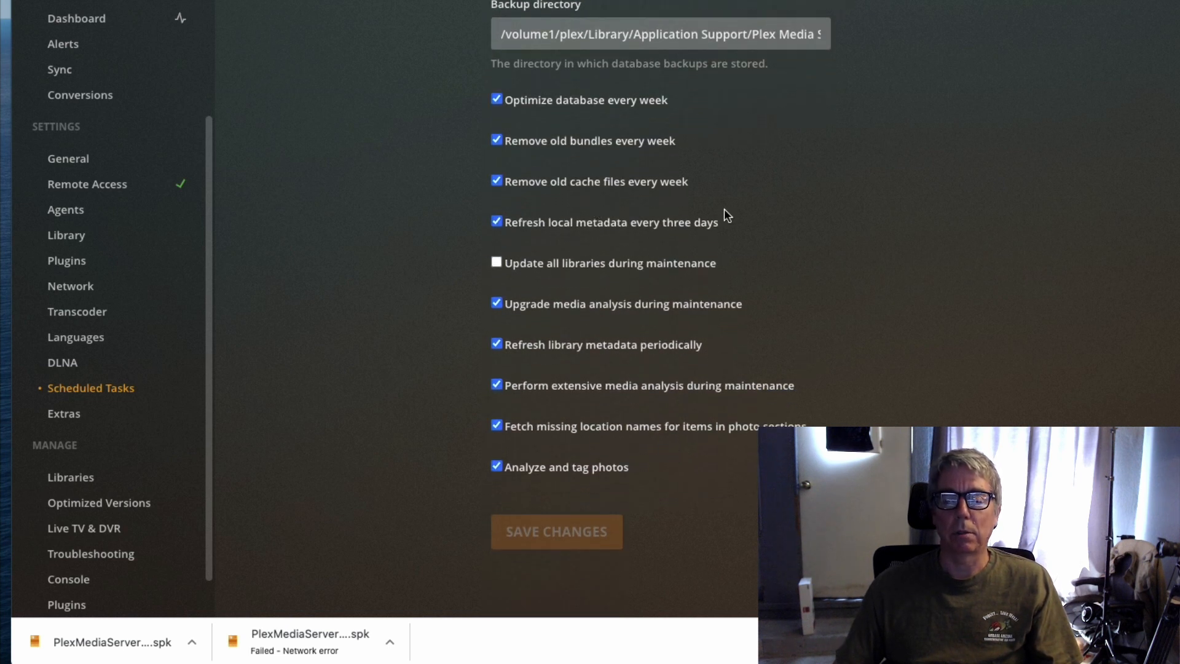
- Look through the server's Extras, Libraries and Optimized Versions pages, ending on the Live TV & DVR tuner setup
left_click(64, 413)
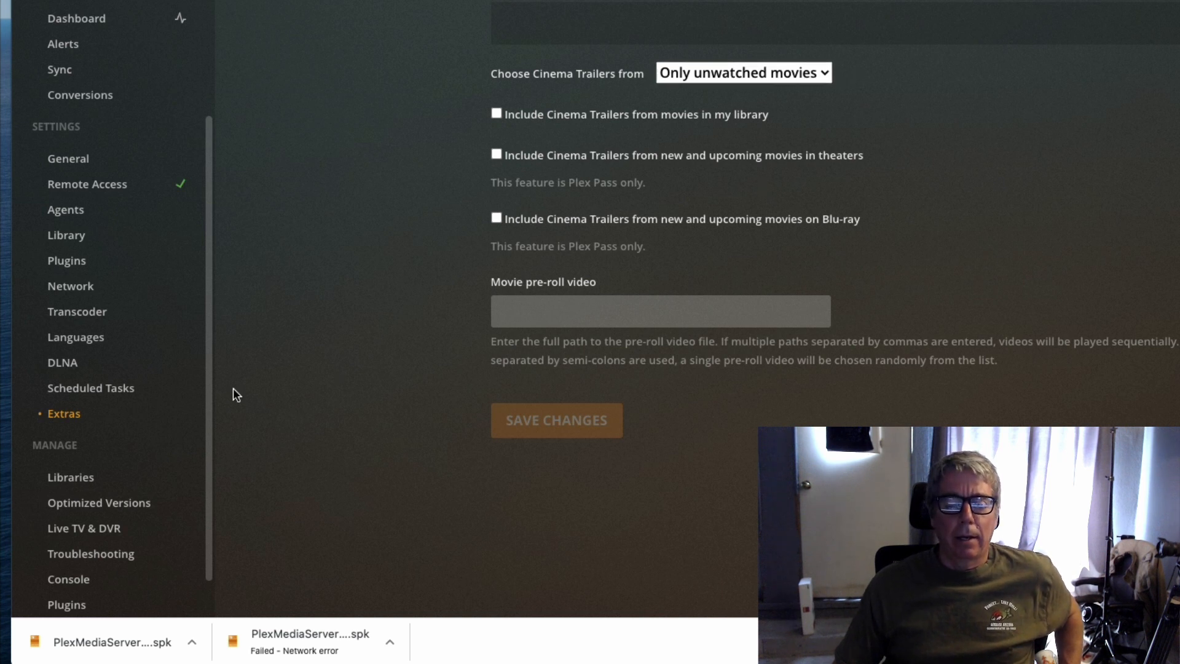
left_click(105, 473)
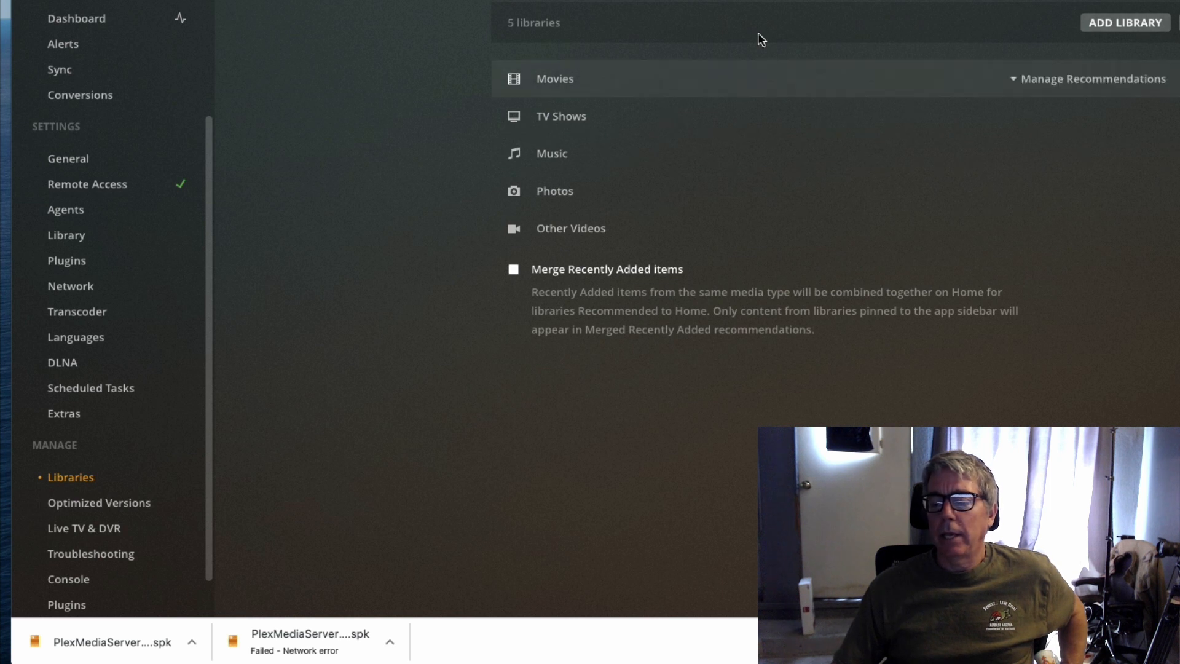
scroll(119, 202, "down", 2)
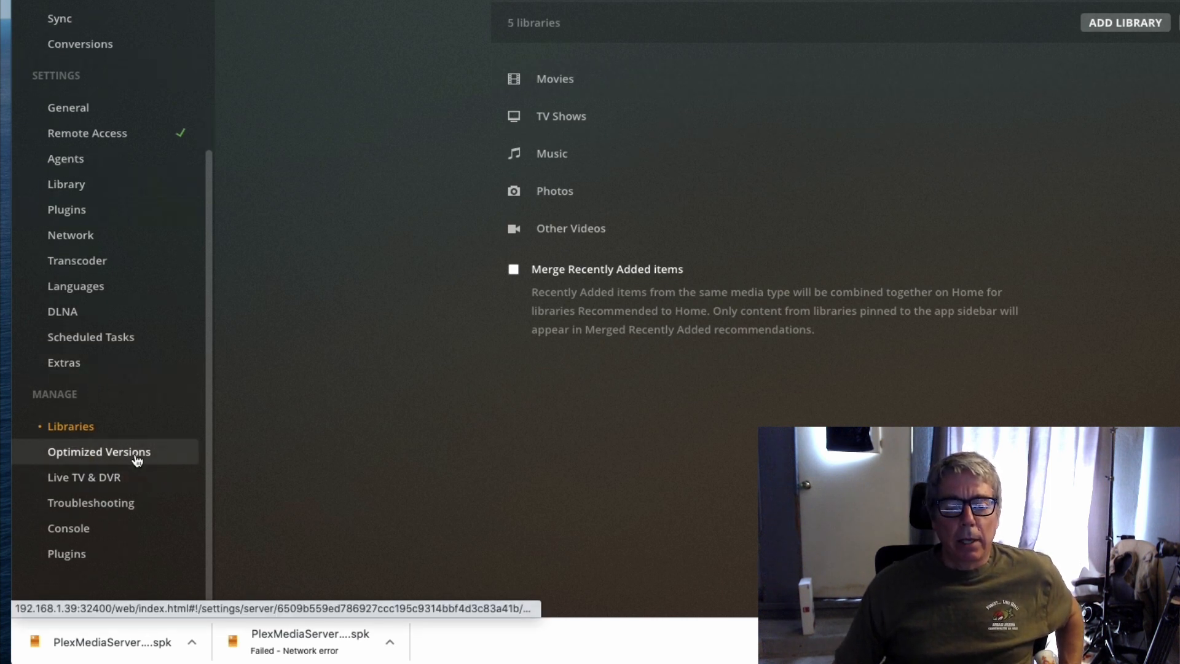
left_click(140, 460)
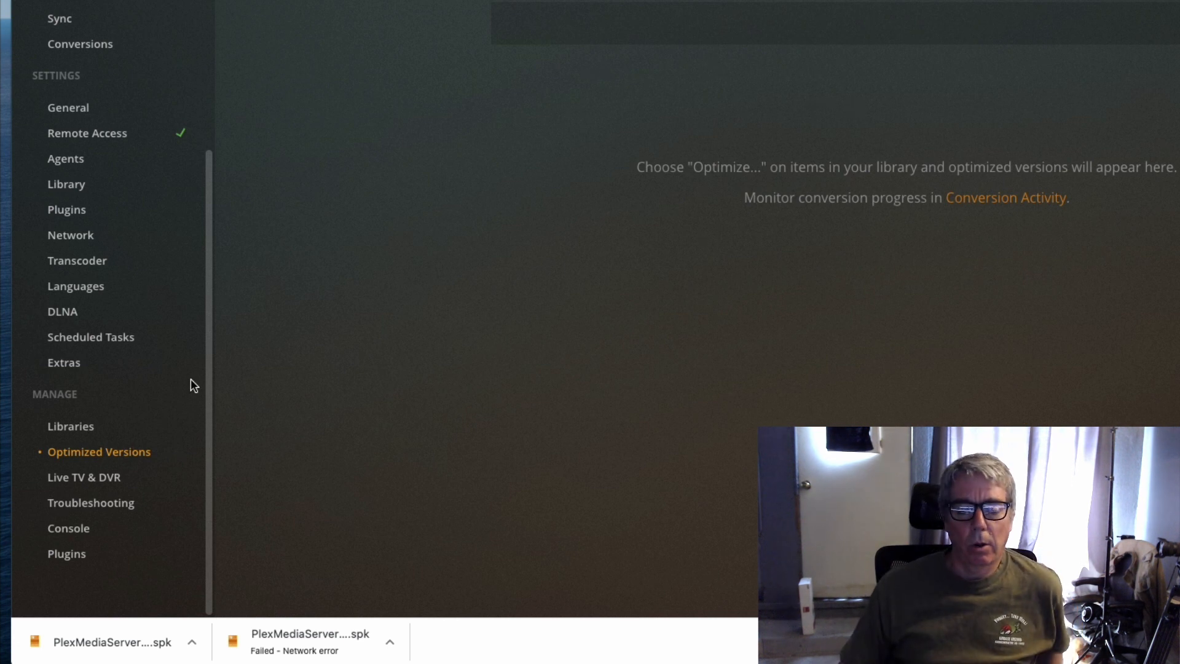
left_click(95, 478)
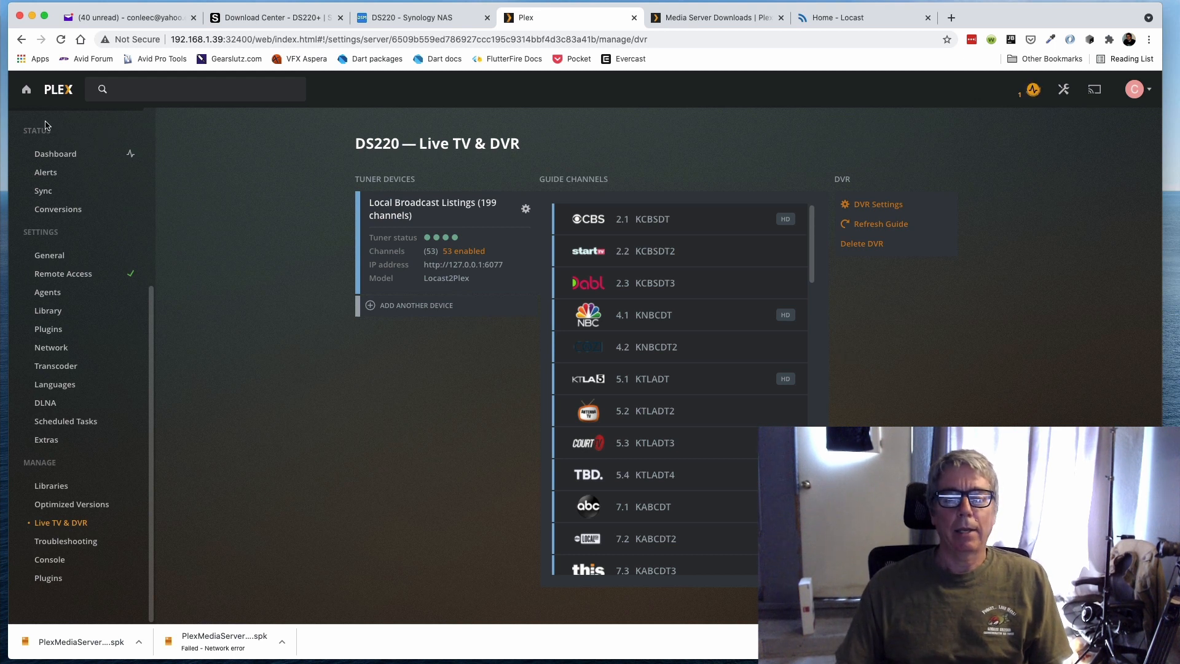
- Leave the server settings for Plex Home, view the Live TV & DVR channel guide, and open the DVR schedule
left_click(22, 101)
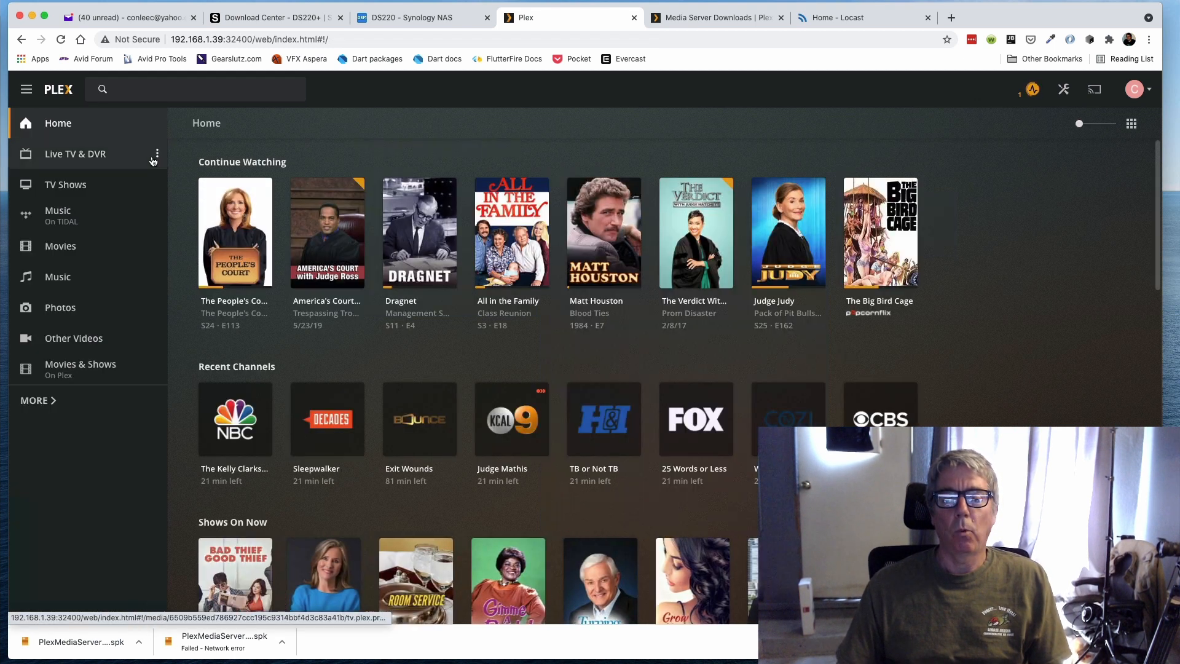
left_click(64, 162)
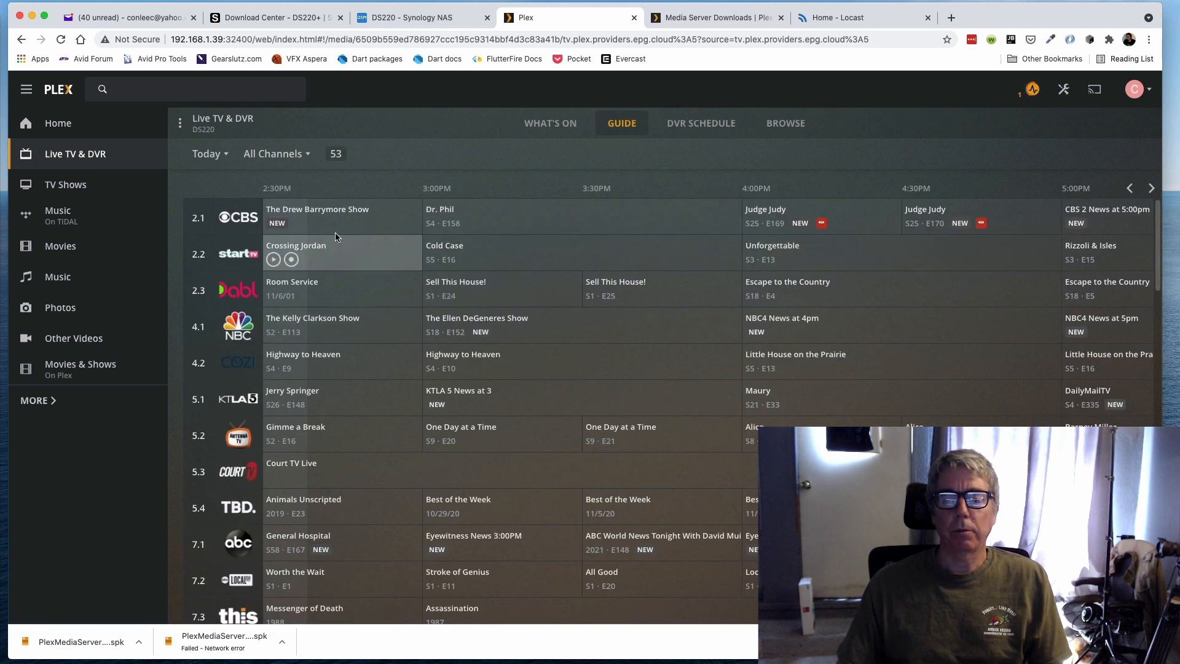
left_click(691, 127)
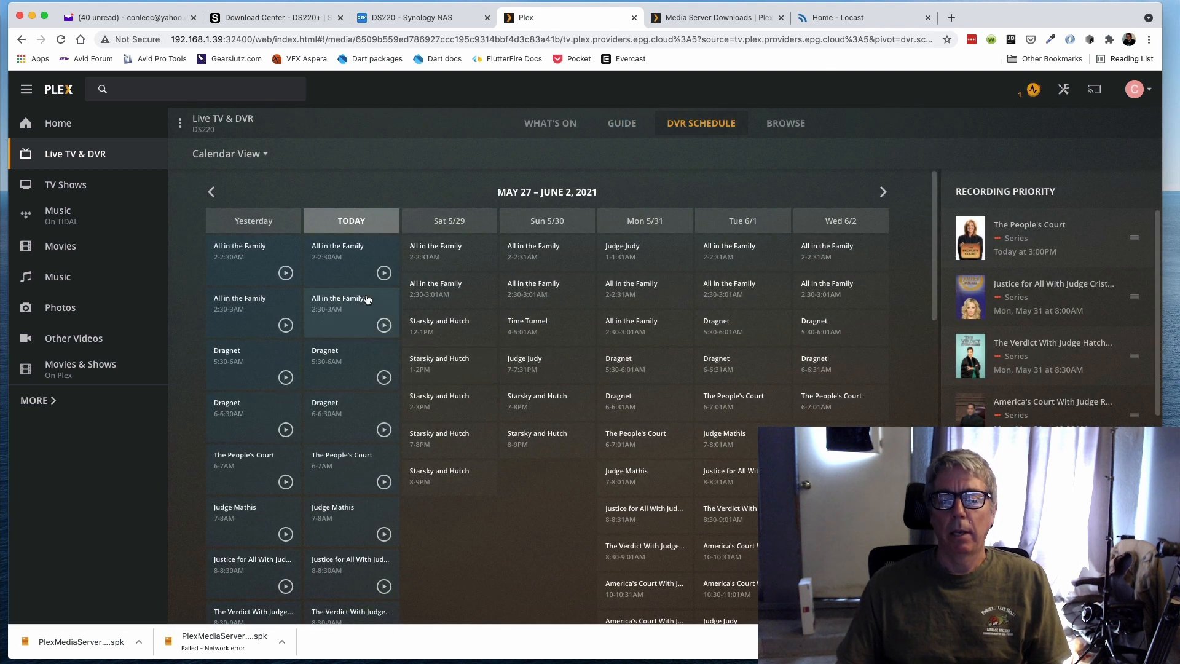
- Examine the DVR schedule calendar and check the airing details of today's Judge Mathis recording at 2-3:01PM, closing them without changes
scroll(411, 345, "down", 7)
scroll(382, 320, "down", 4)
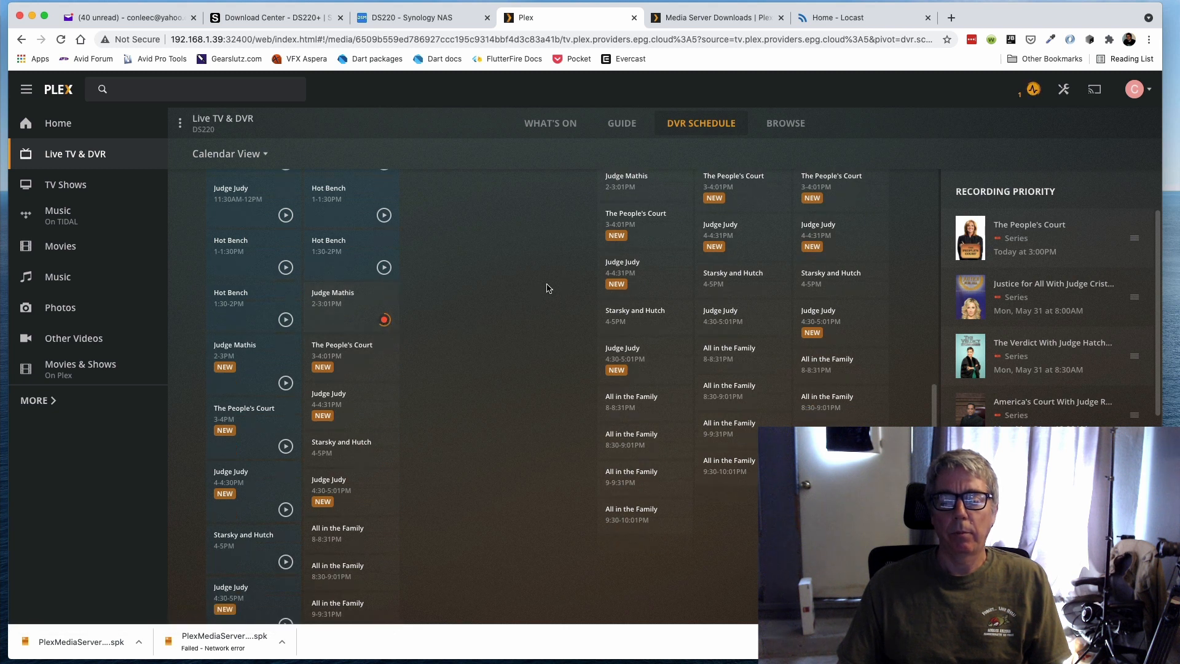
scroll(541, 301, "down", 4)
scroll(531, 312, "up", 10)
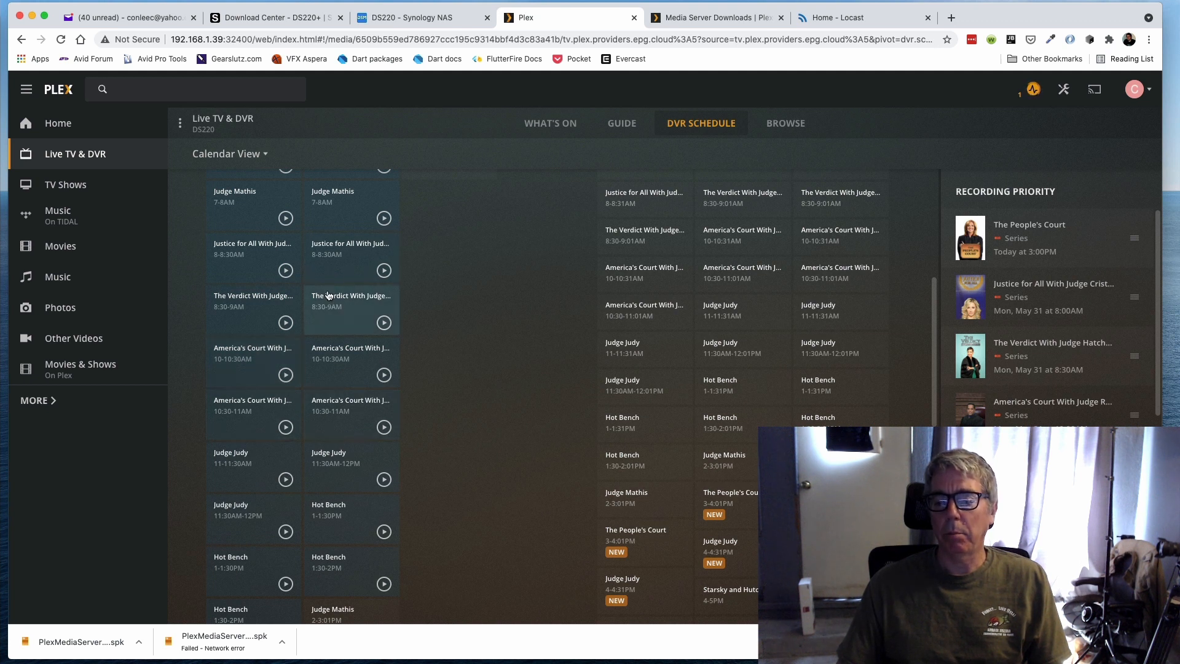
scroll(434, 364, "up", 8)
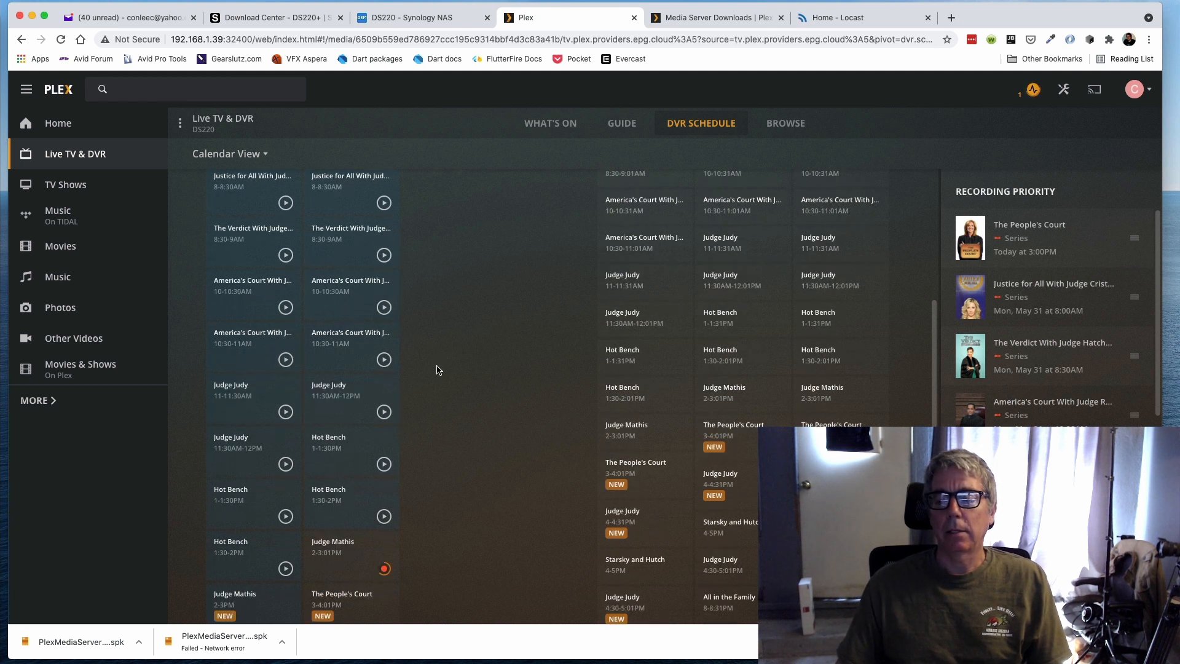
scroll(438, 370, "down", 10)
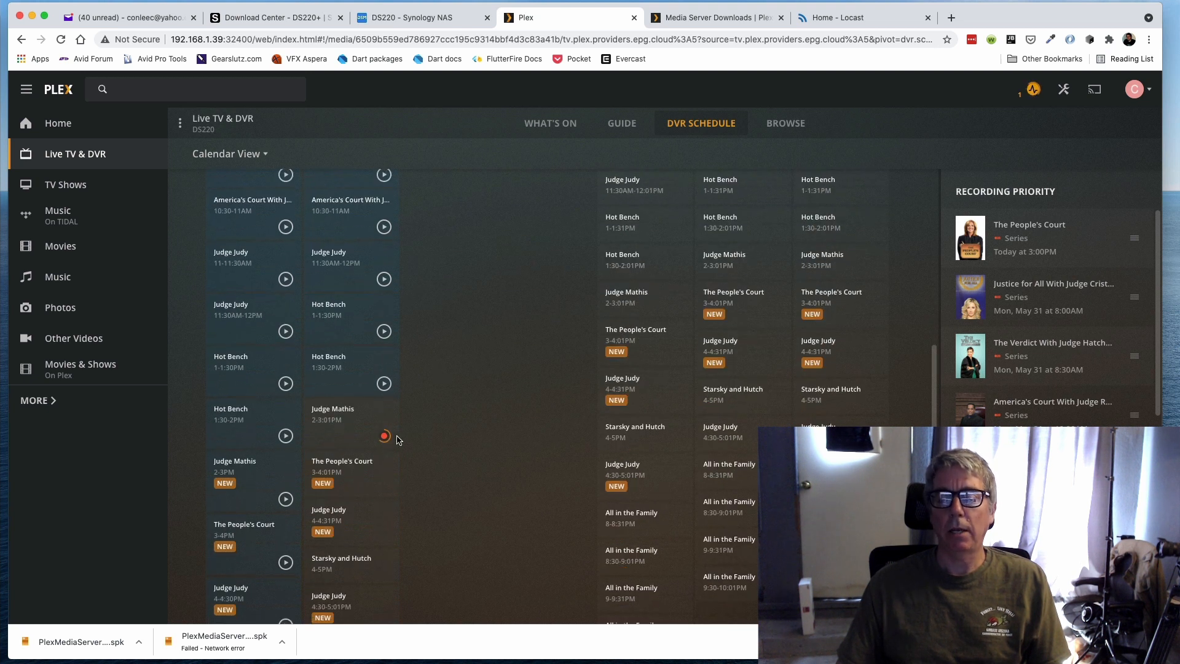
left_click(346, 435)
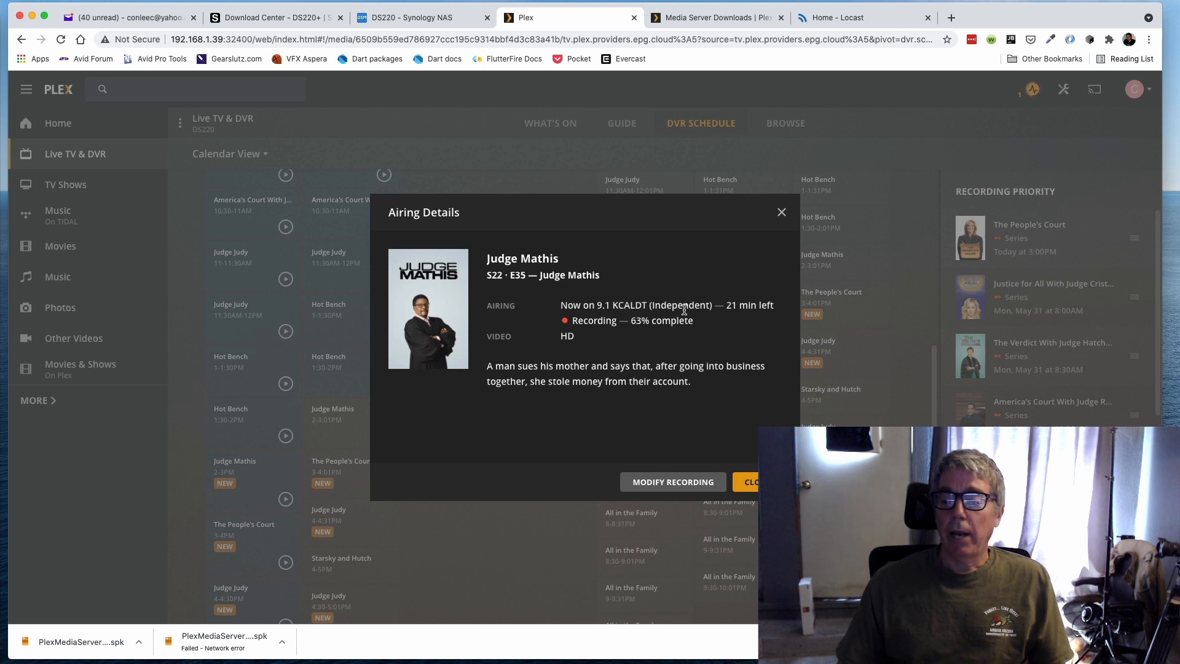
left_click(785, 215)
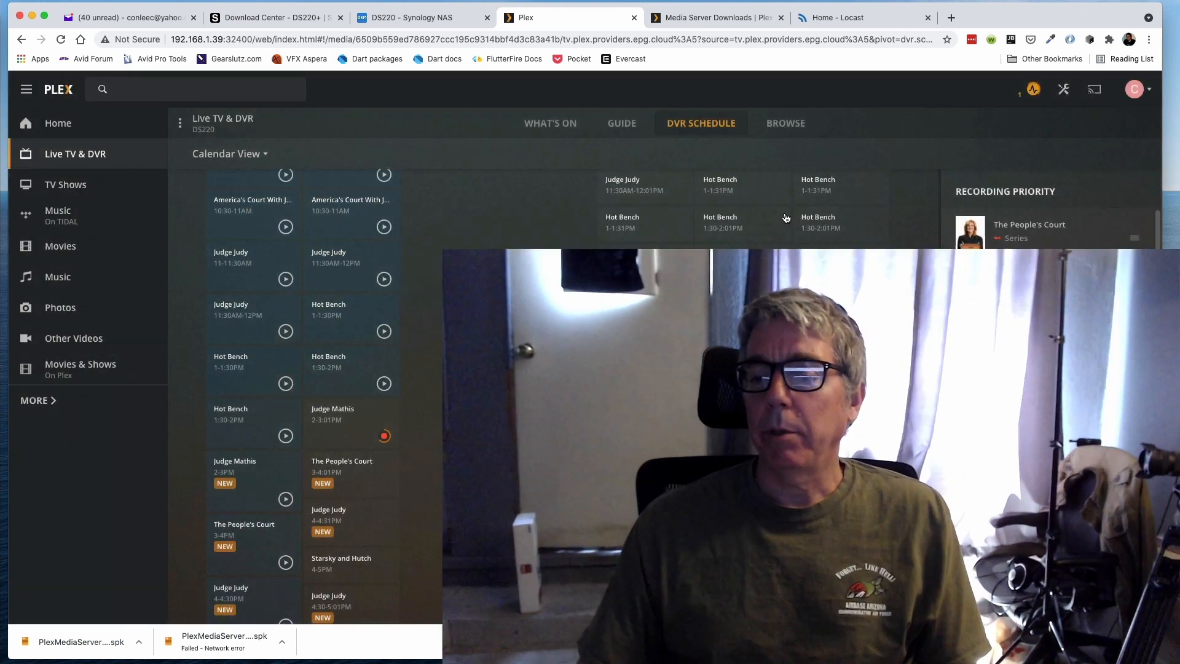